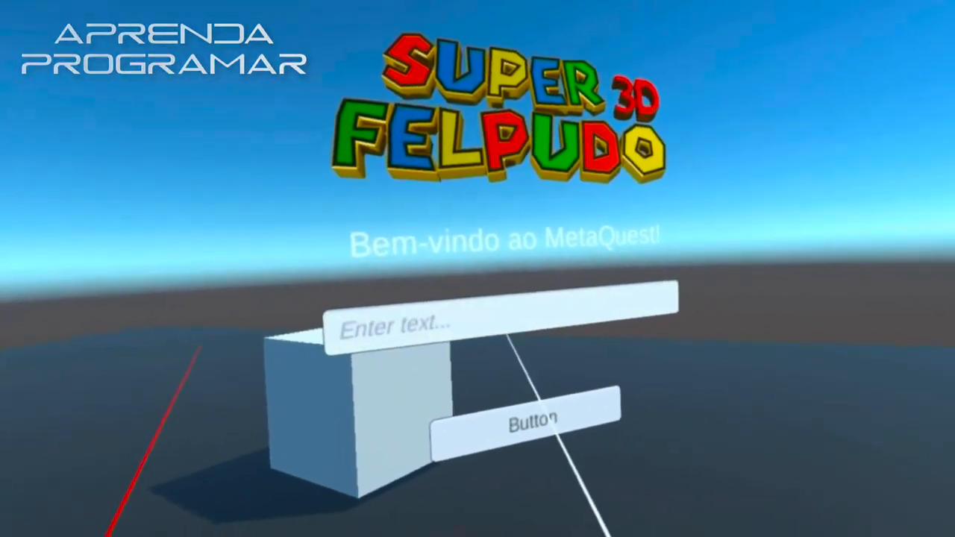
Step: Enter a person's full name in the VR scene's text field and confirm the entry
{"action": "left_click", "coordinate": [508, 332]}
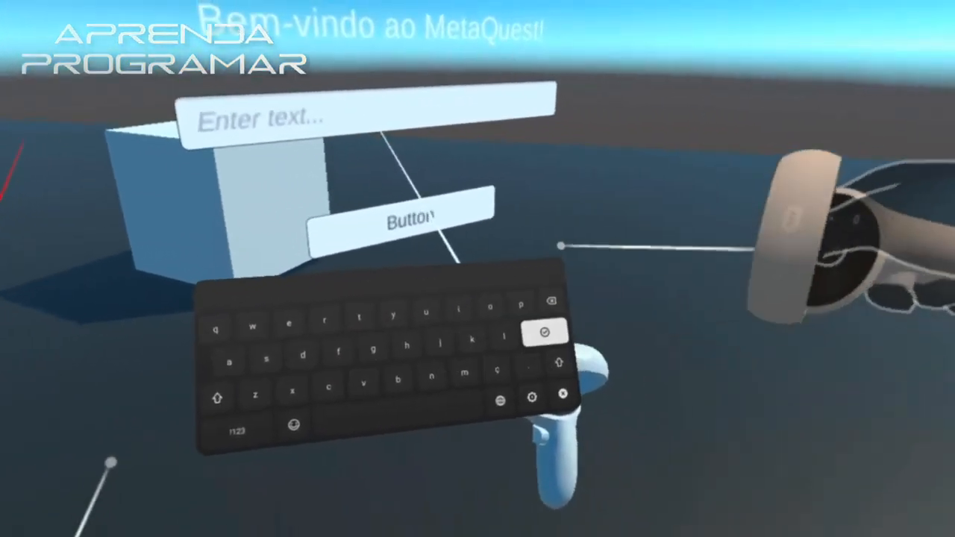
{"action": "type", "text": "Tito"}
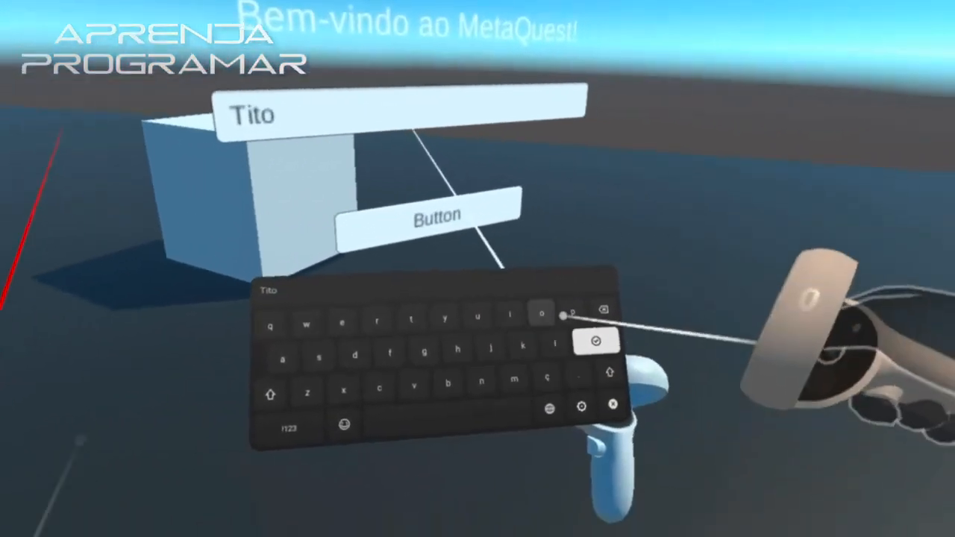
{"action": "type", "text": " Pet"}
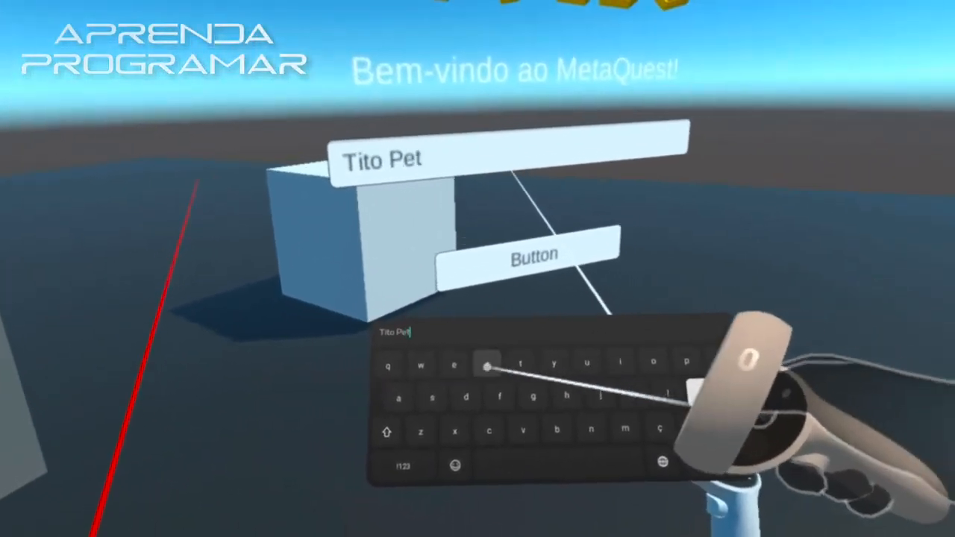
{"action": "type", "text": "ri"}
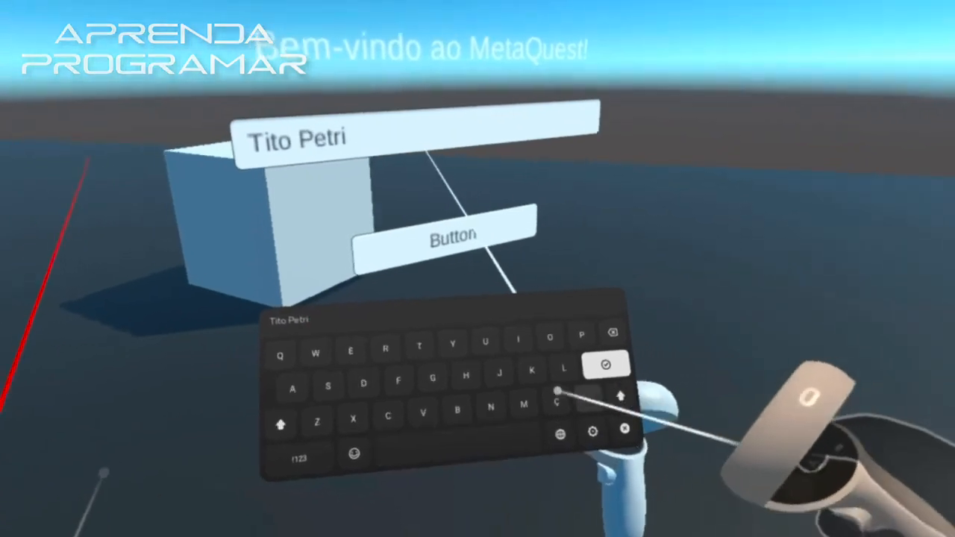
{"action": "type", "text": " Jr."}
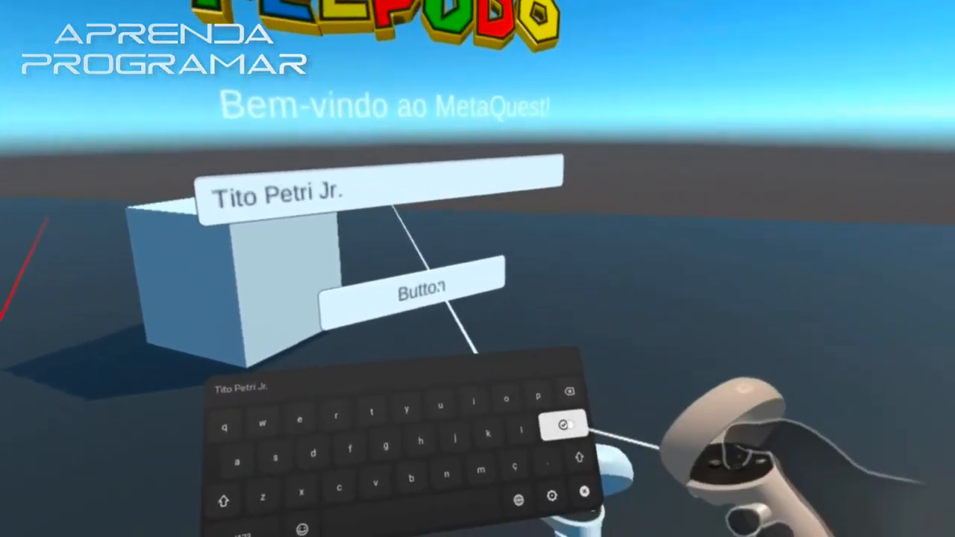
{"action": "key", "text": "Return"}
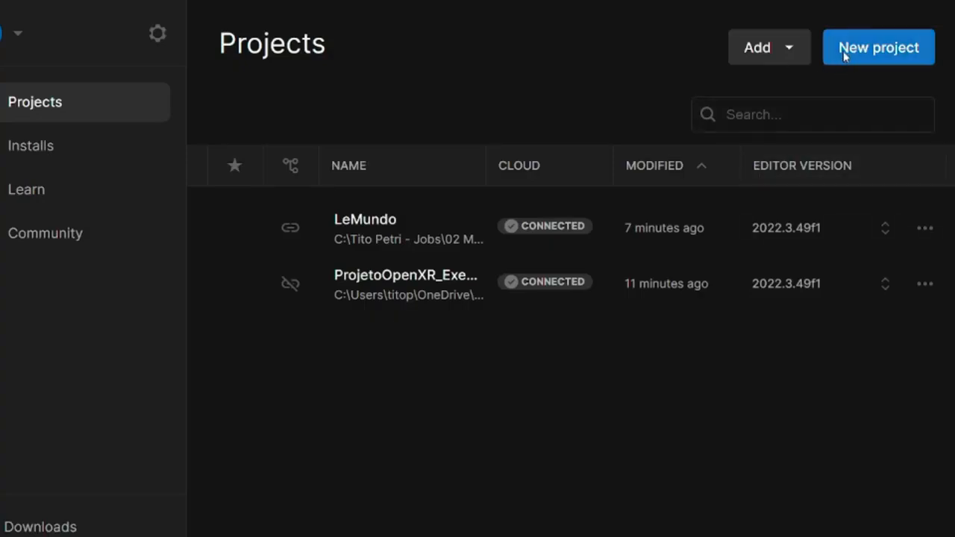
Step: Start a new project with editor version 2022.3.49f1 and the 3D (Built-In Render Pipeline) template
{"action": "left_click", "coordinate": [844, 51]}
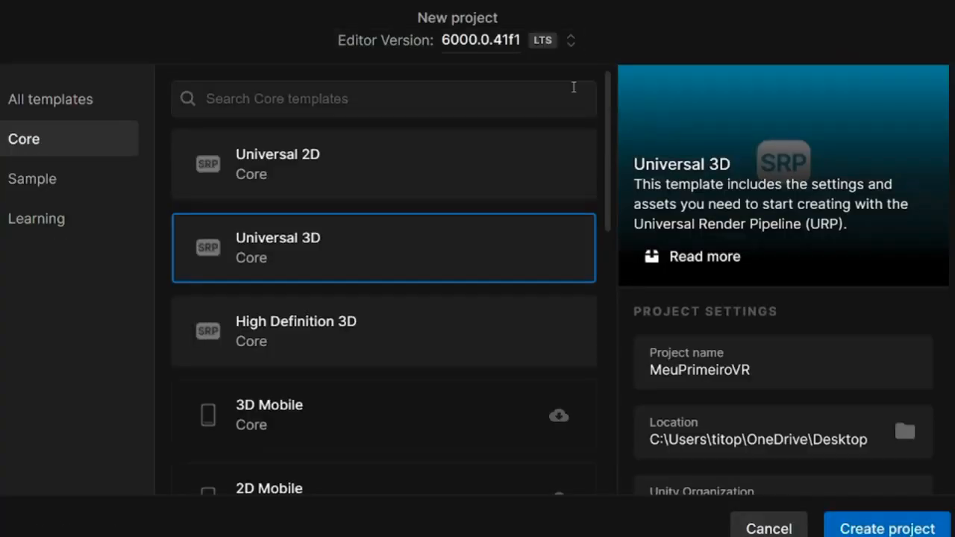
{"action": "left_click", "coordinate": [570, 43]}
{"action": "left_click", "coordinate": [508, 205]}
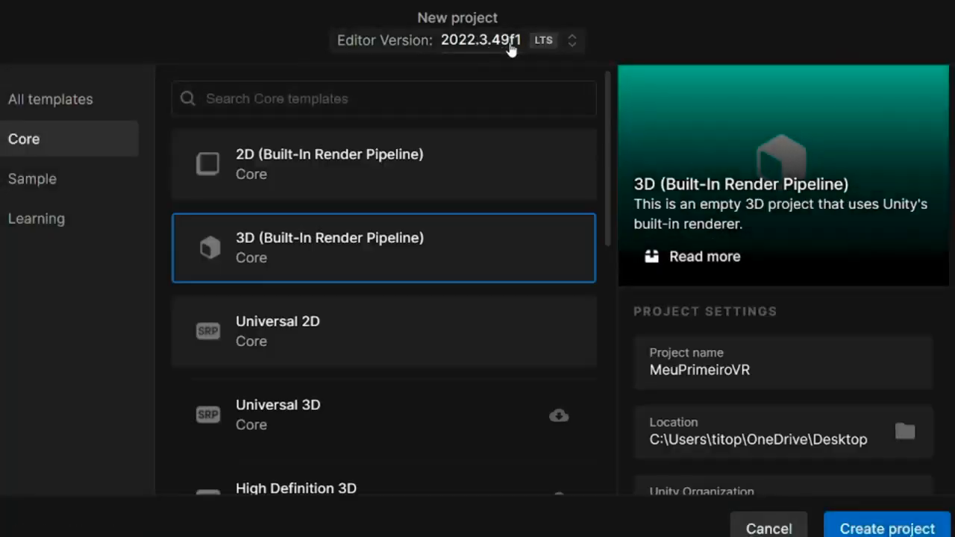
{"action": "left_click", "coordinate": [422, 191]}
{"action": "left_click", "coordinate": [316, 260]}
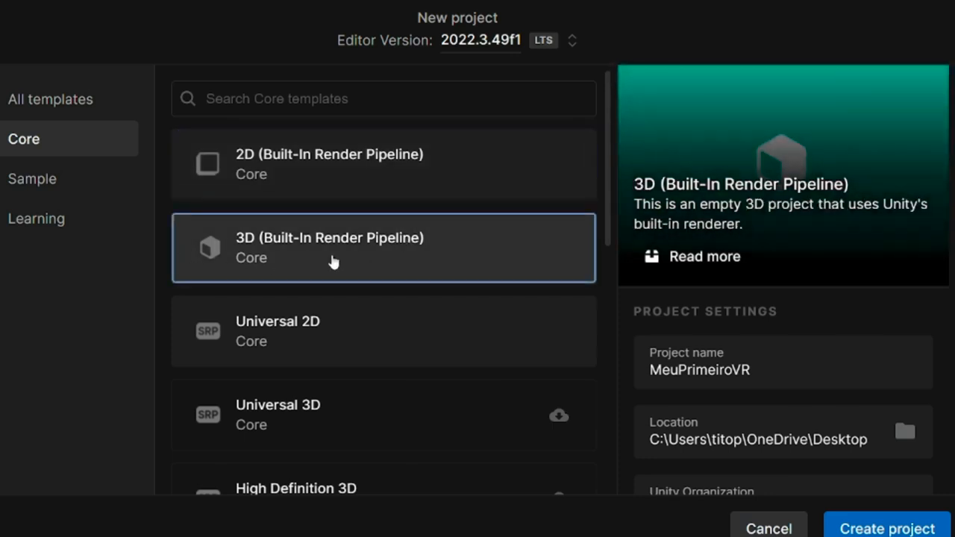
Step: Create the project under the name MeuPrimeiroVR
{"action": "left_click", "coordinate": [744, 352]}
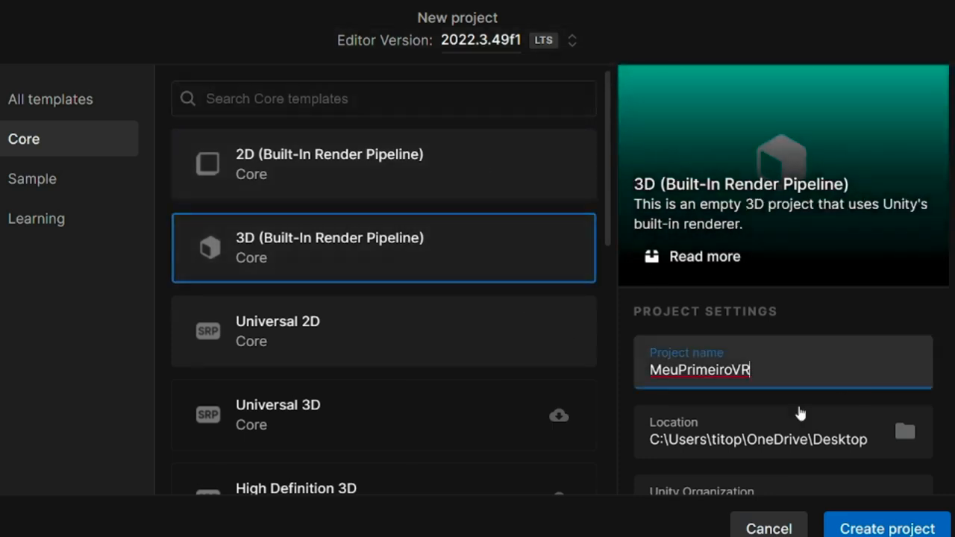
{"action": "scroll", "coordinate": [821, 396], "scroll_direction": "down", "scroll_amount": 3}
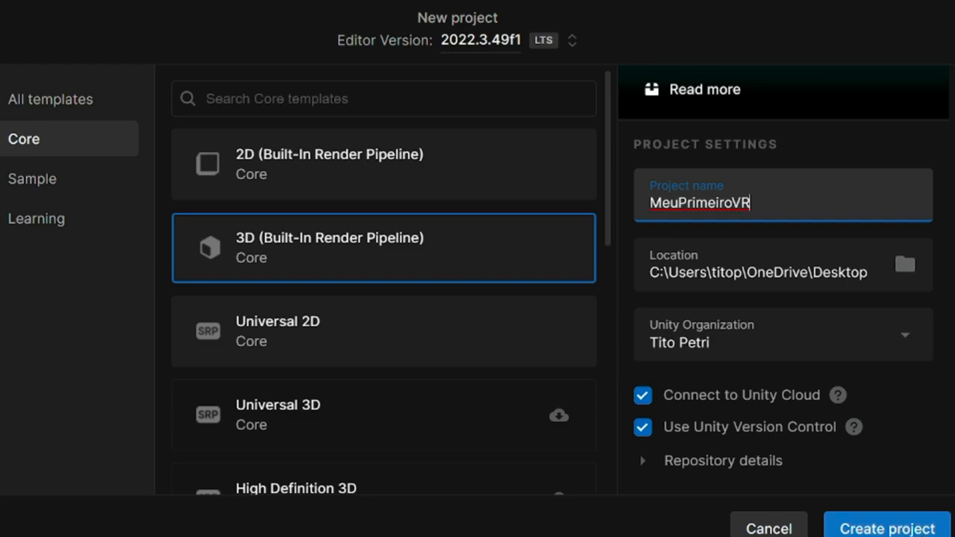
{"action": "left_click", "coordinate": [888, 529]}
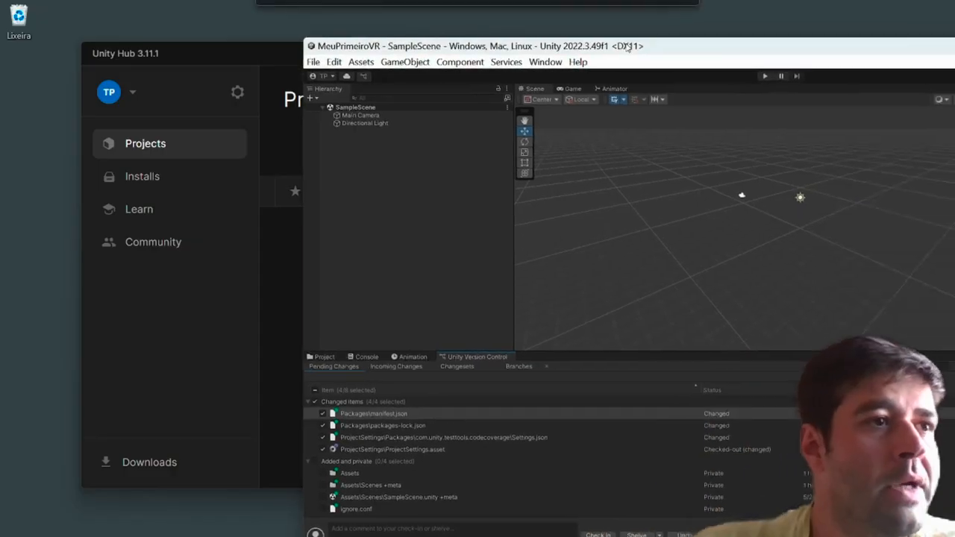
Step: Maximize the Unity editor, switch the build platform to Android and open the run device choices
{"action": "double_click", "coordinate": [626, 43]}
{"action": "key", "text": "ctrl+shift+b"}
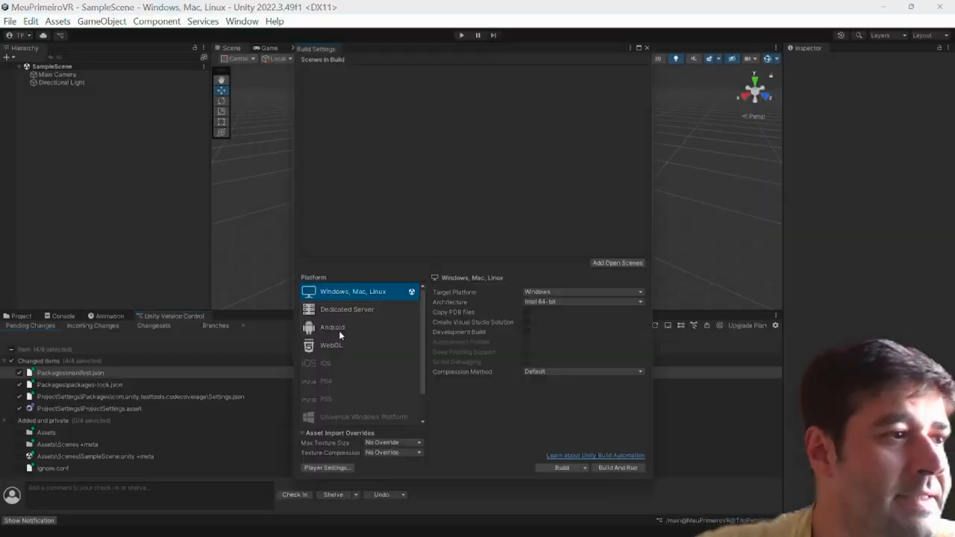
{"action": "left_click", "coordinate": [334, 328]}
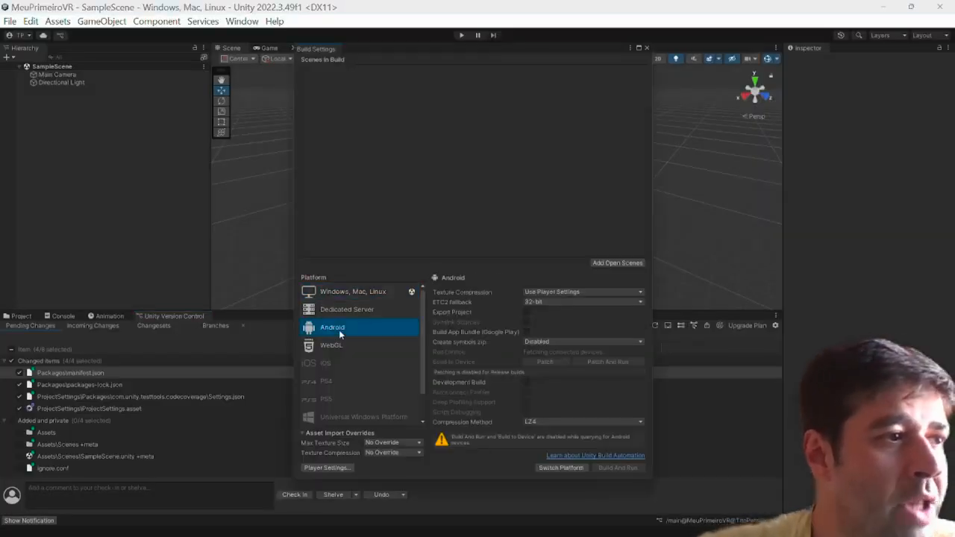
{"action": "left_click", "coordinate": [559, 468]}
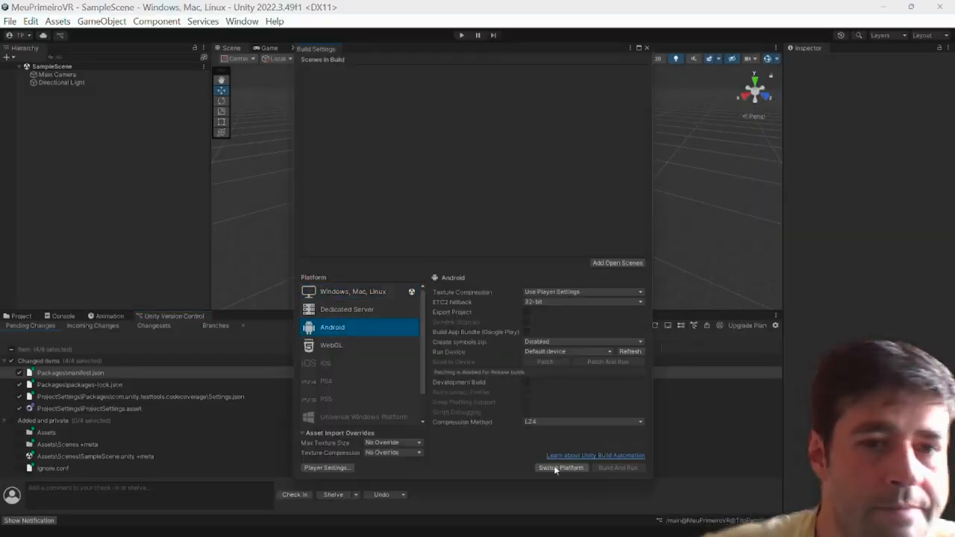
{"action": "left_click", "coordinate": [539, 351]}
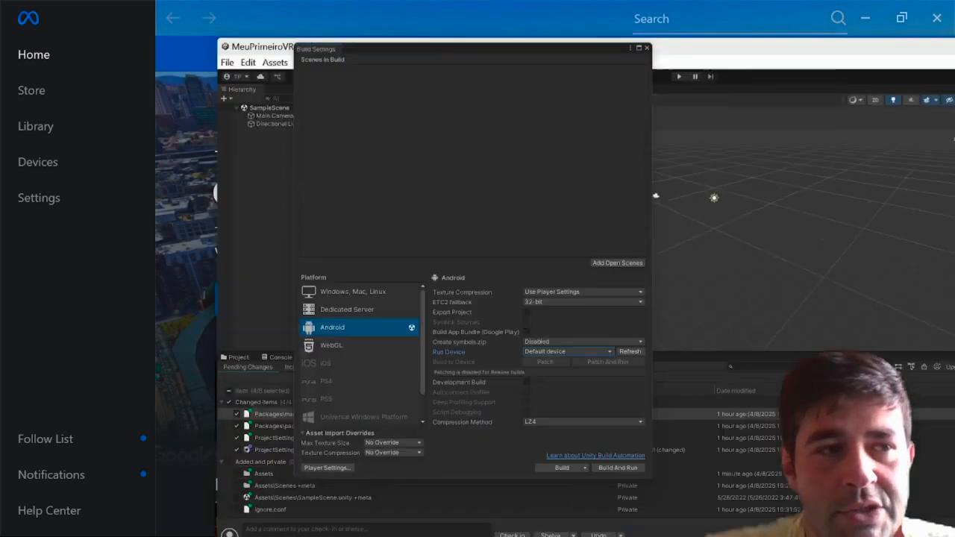
Step: Maximize the Unity editor again and add the open SampleScene to the scenes in the build
{"action": "left_click_drag", "start_coordinate": [954, 49], "coordinate": [719, 50]}
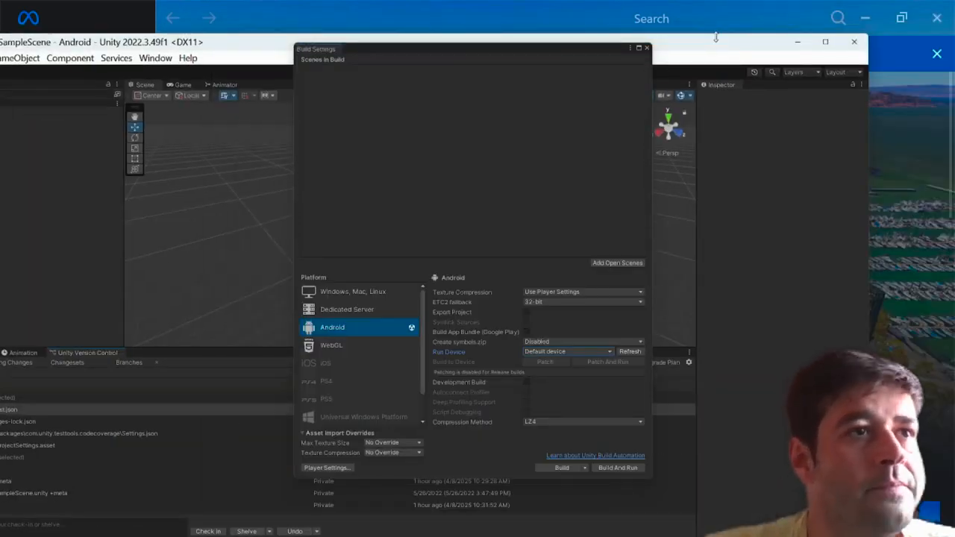
{"action": "double_click", "coordinate": [714, 44]}
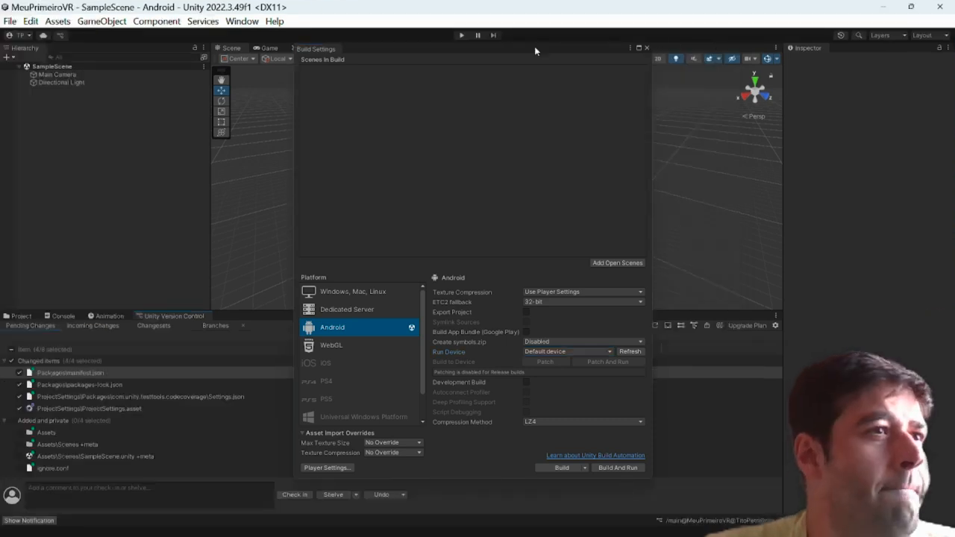
{"action": "left_click_drag", "start_coordinate": [545, 49], "coordinate": [584, 46]}
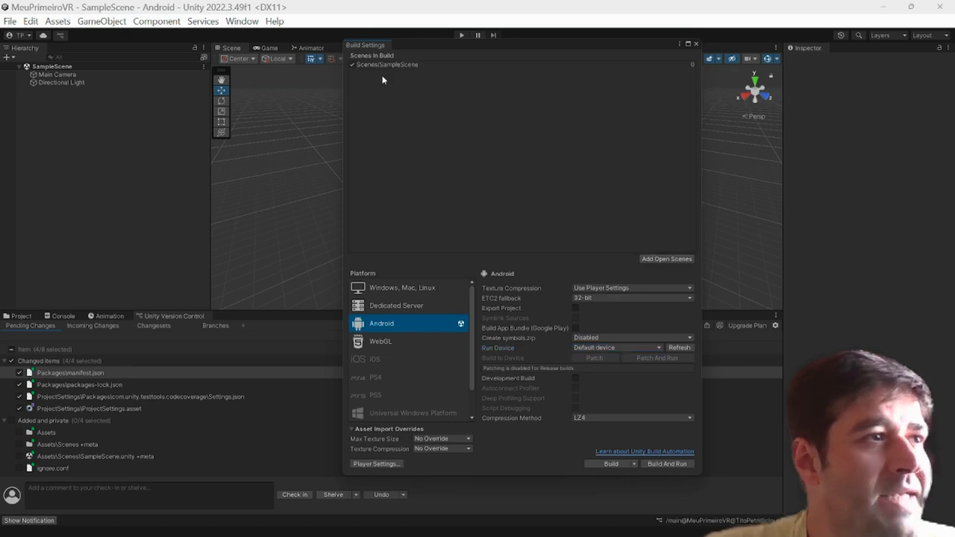
Step: Add a 3D plane to SampleScene
{"action": "right_click", "coordinate": [85, 146]}
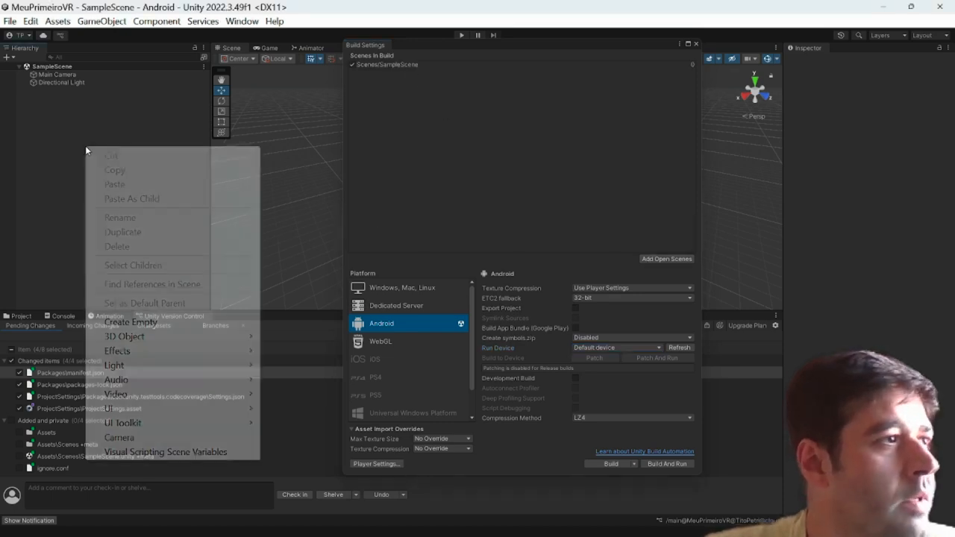
{"action": "mouse_move", "coordinate": [181, 339]}
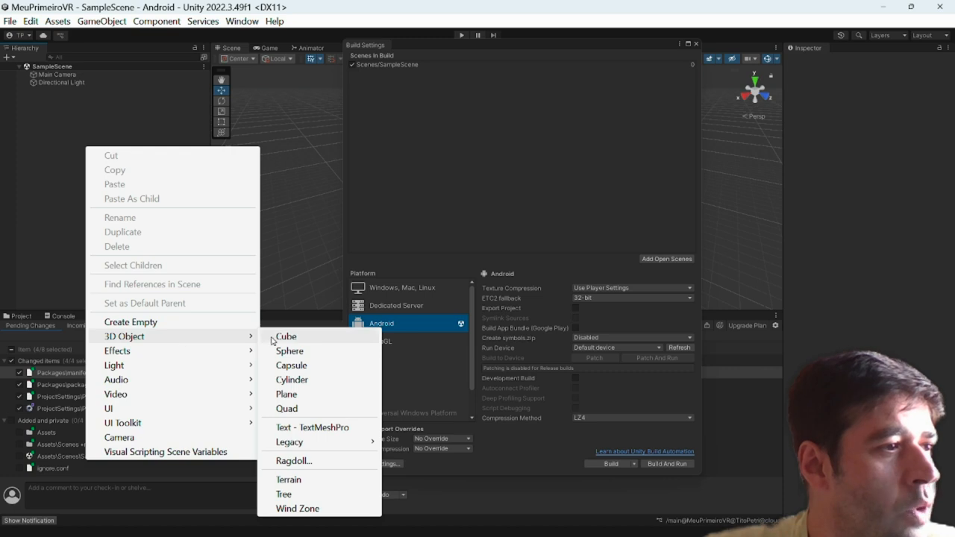
{"action": "left_click", "coordinate": [287, 394]}
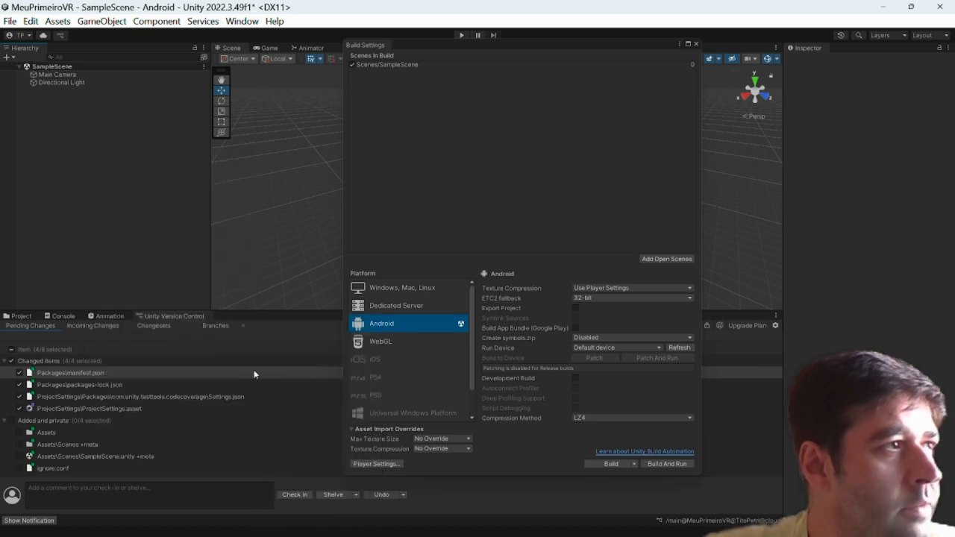
{"action": "left_click", "coordinate": [137, 209]}
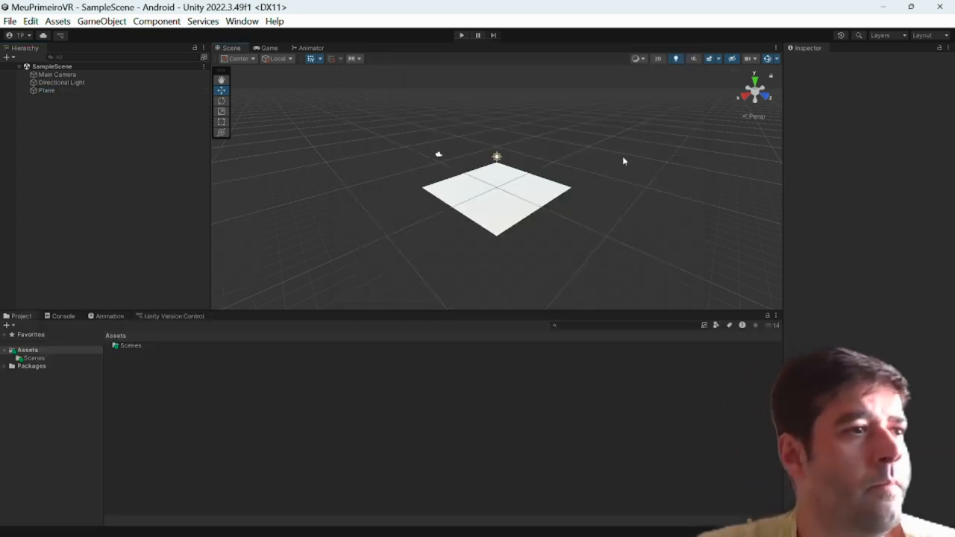
{"action": "scroll", "coordinate": [492, 194], "scroll_direction": "up", "scroll_amount": 5}
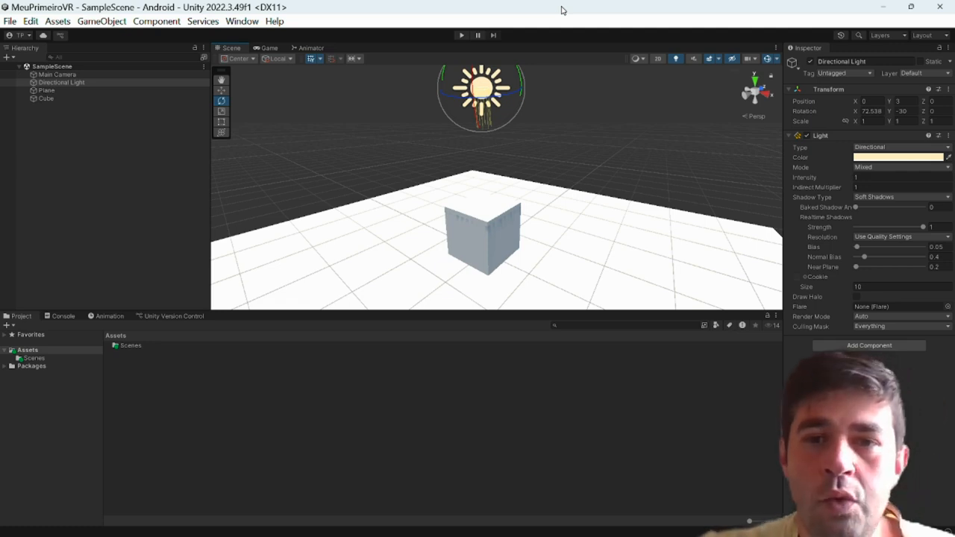
Step: Install XR Plugin Management from the project settings
{"action": "left_click", "coordinate": [325, 141]}
{"action": "left_click", "coordinate": [30, 21]}
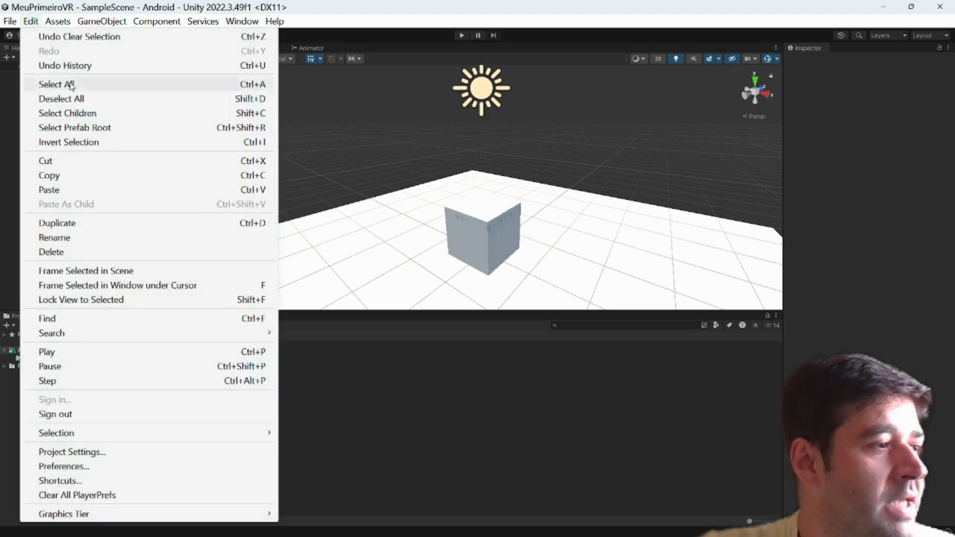
{"action": "left_click", "coordinate": [108, 452]}
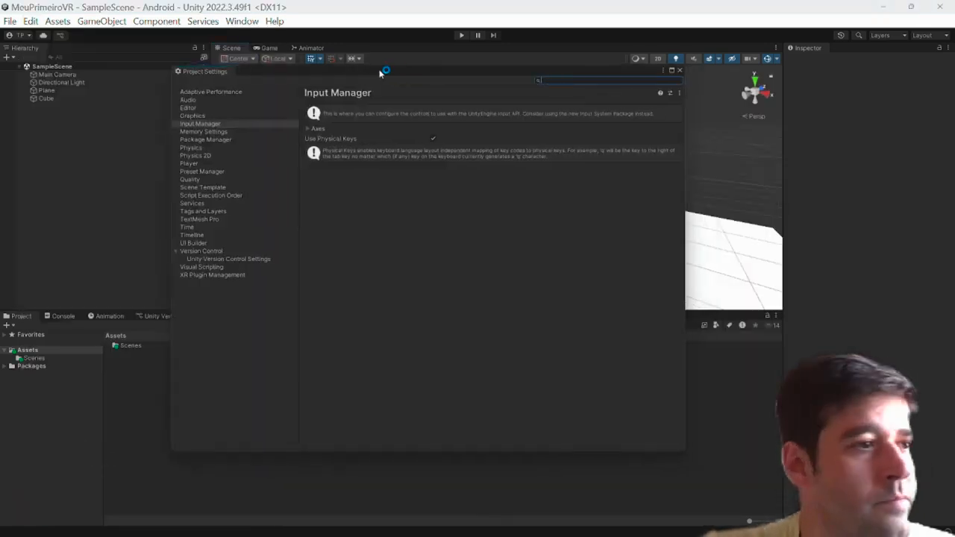
{"action": "left_click_drag", "start_coordinate": [379, 71], "coordinate": [360, 71]}
{"action": "left_click", "coordinate": [188, 276]}
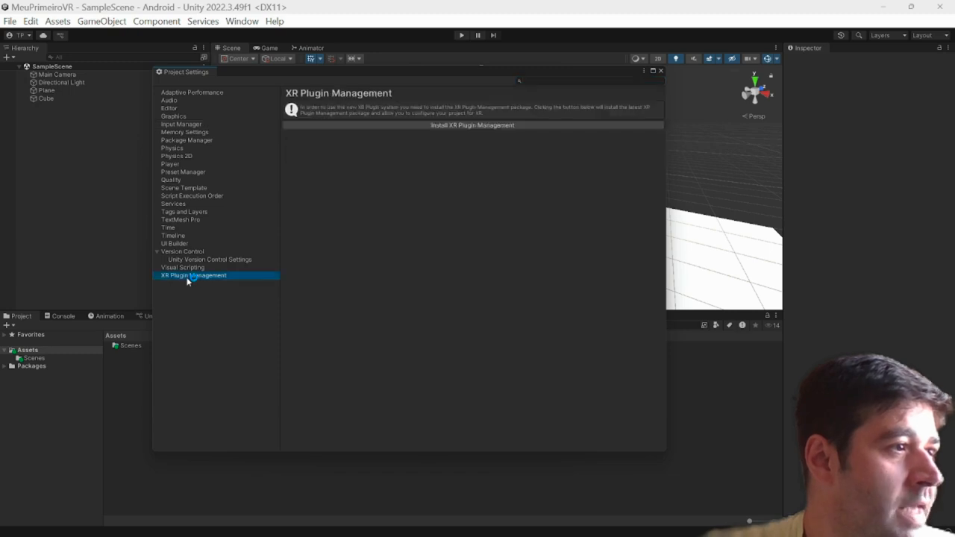
{"action": "left_click", "coordinate": [389, 126]}
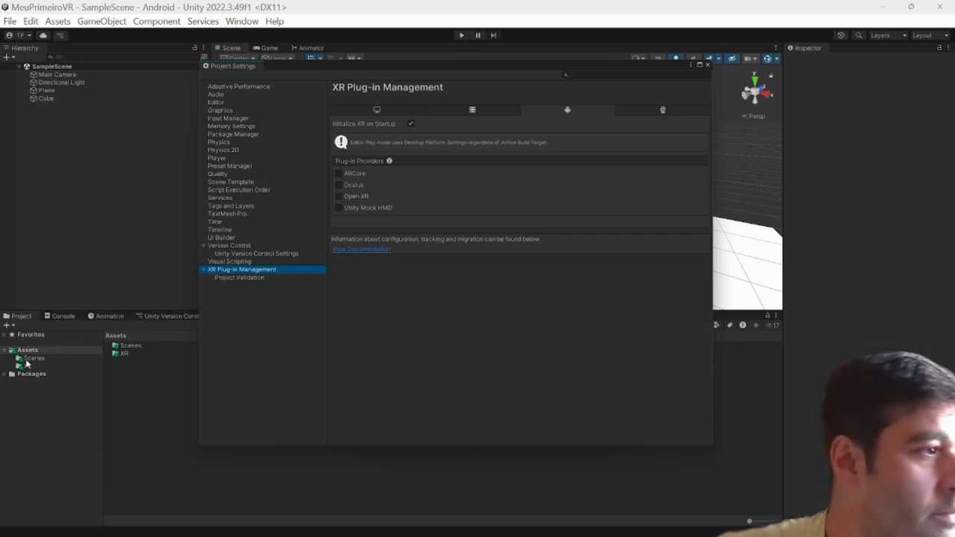
Step: Check the Android project validation rules and enable Oculus as the XR plug-in provider for Android
{"action": "left_click", "coordinate": [224, 277]}
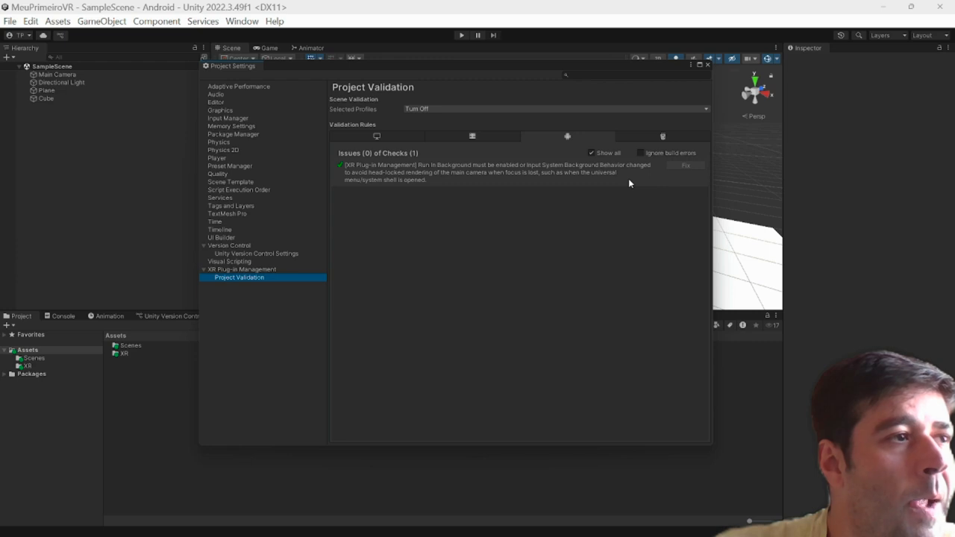
{"action": "left_click", "coordinate": [278, 269]}
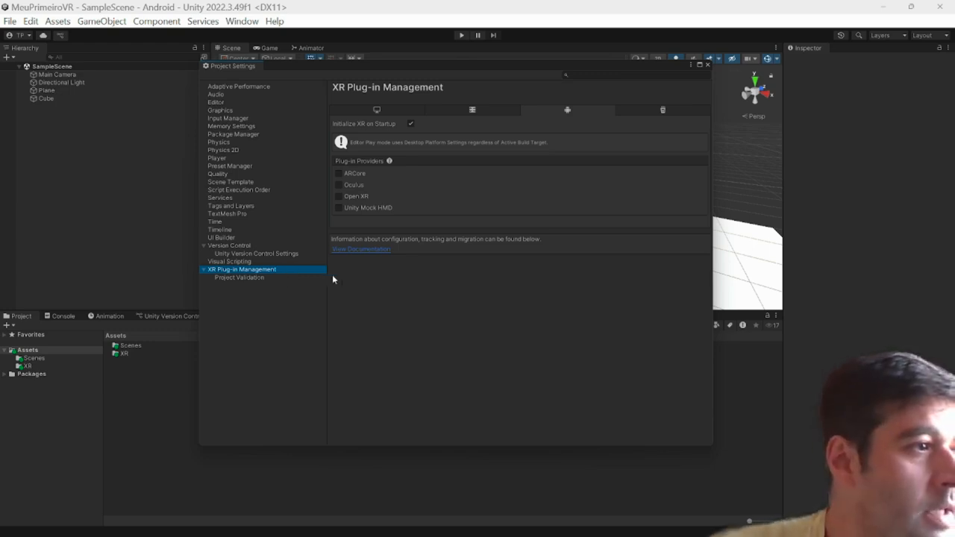
{"action": "left_click", "coordinate": [340, 185]}
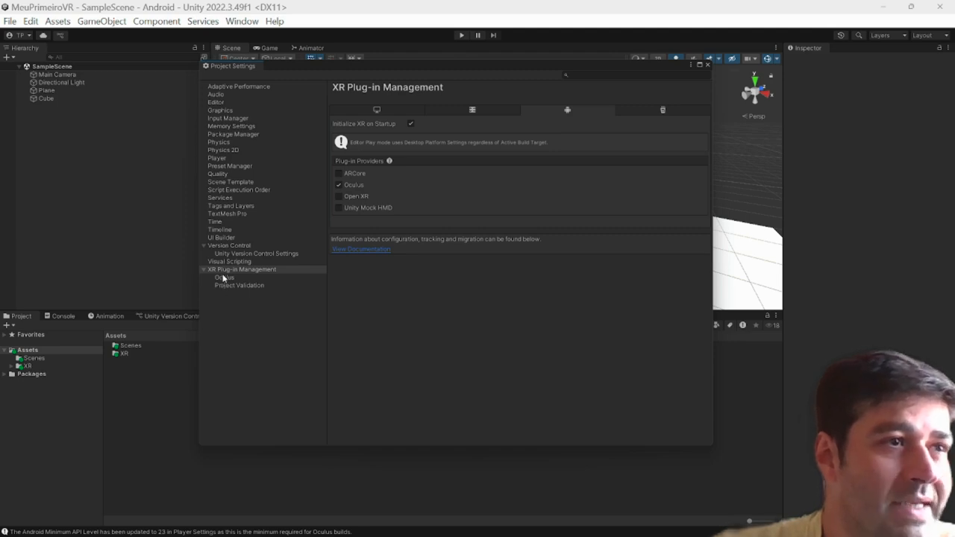
Step: Review the Oculus target devices and the project validation checks, and close the project settings
{"action": "left_click", "coordinate": [224, 278]}
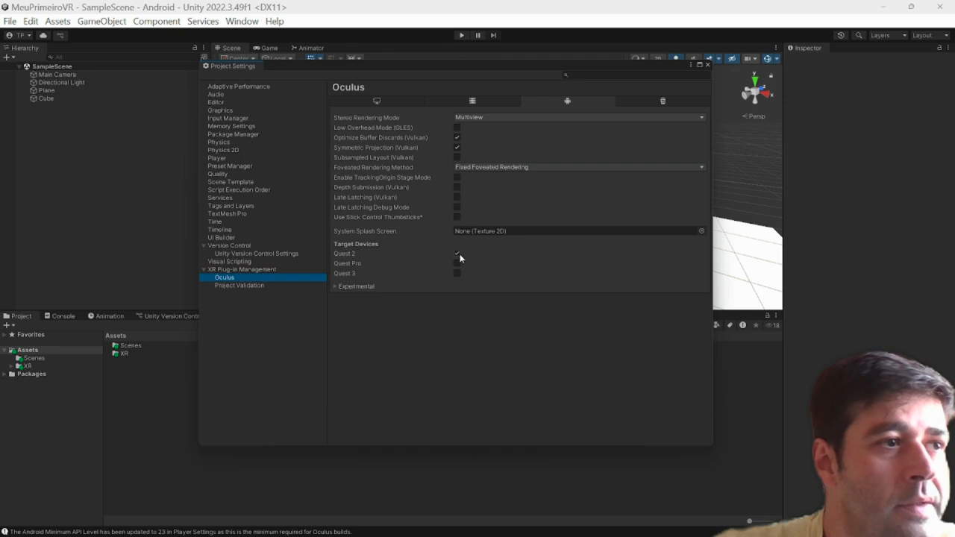
{"action": "left_click", "coordinate": [241, 285]}
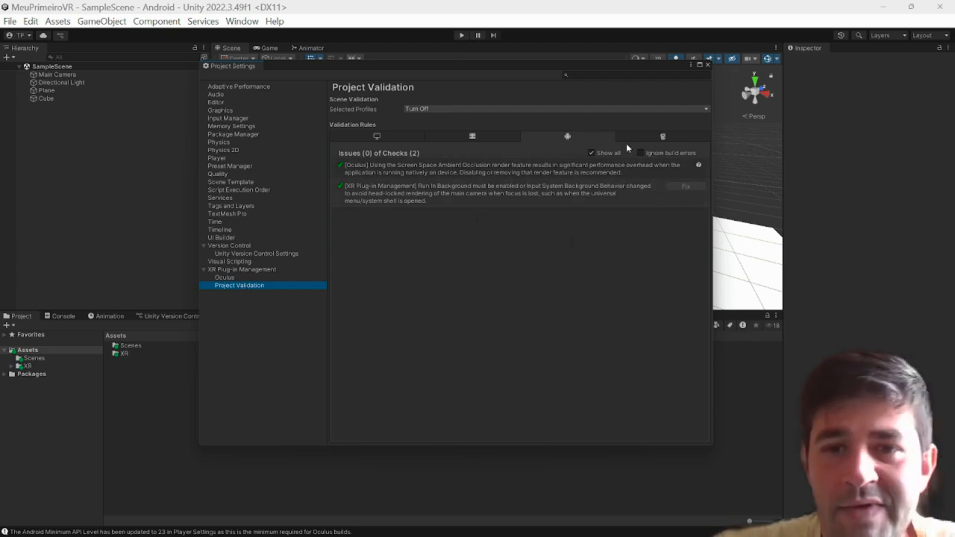
{"action": "left_click", "coordinate": [709, 66]}
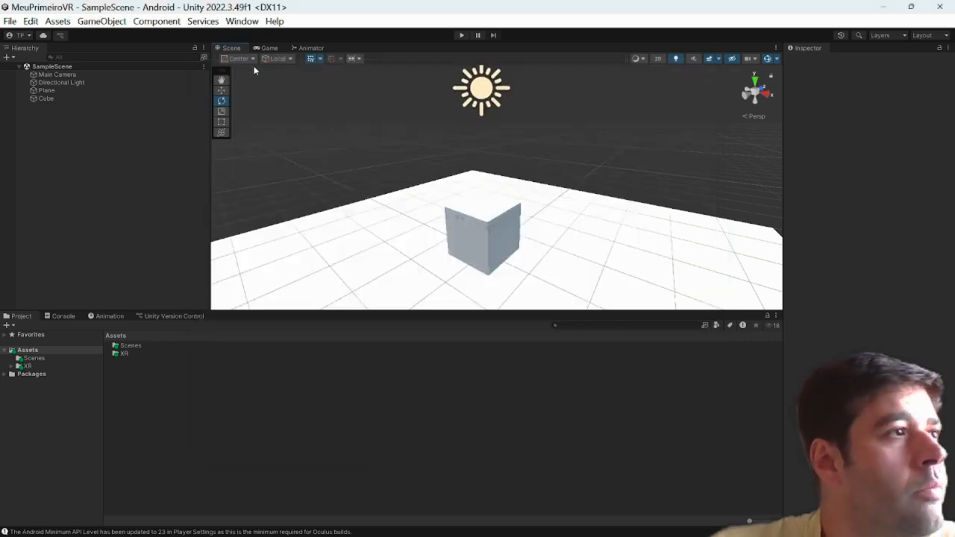
Step: Review the XR Plugin Management package details in the Package Manager and import its Example XR Management Implementation sample
{"action": "left_click", "coordinate": [244, 21]}
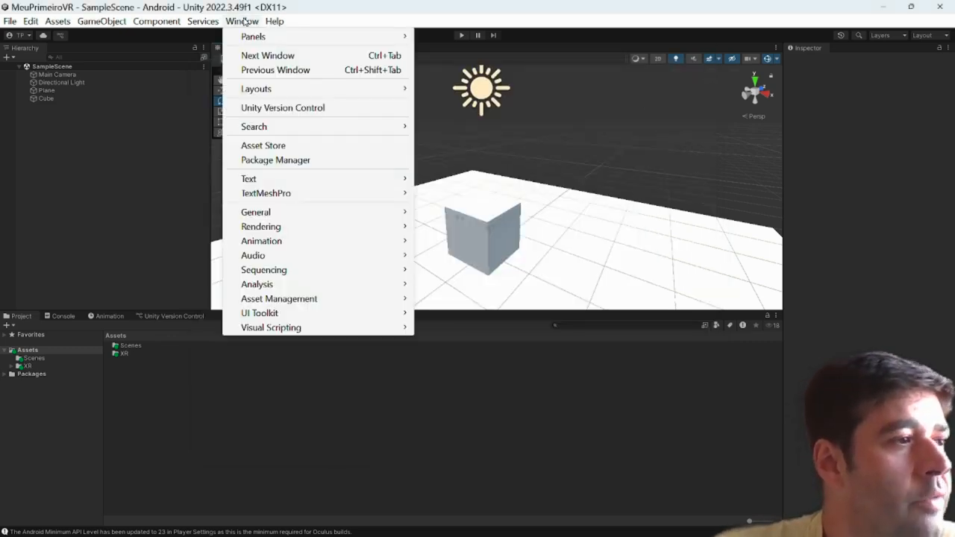
{"action": "left_click", "coordinate": [251, 161]}
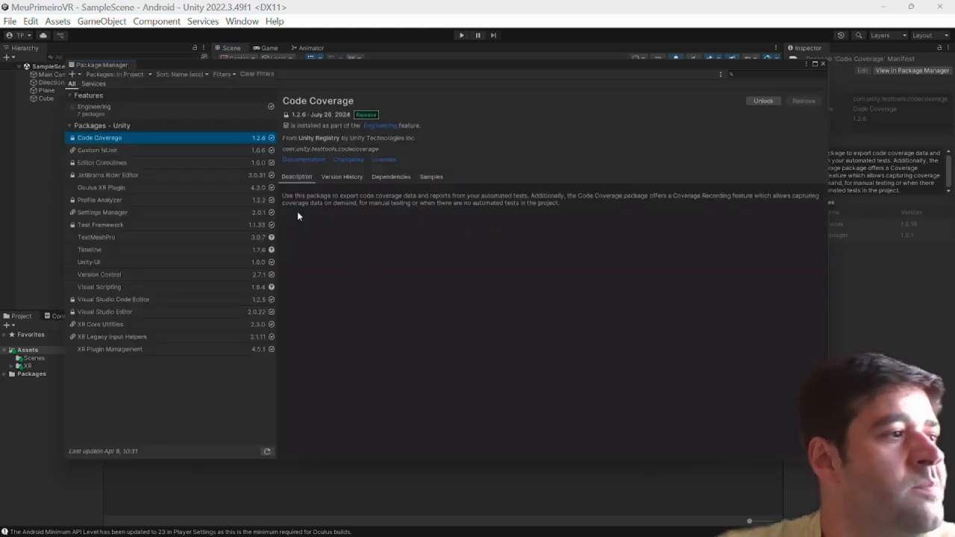
{"action": "left_click", "coordinate": [136, 351]}
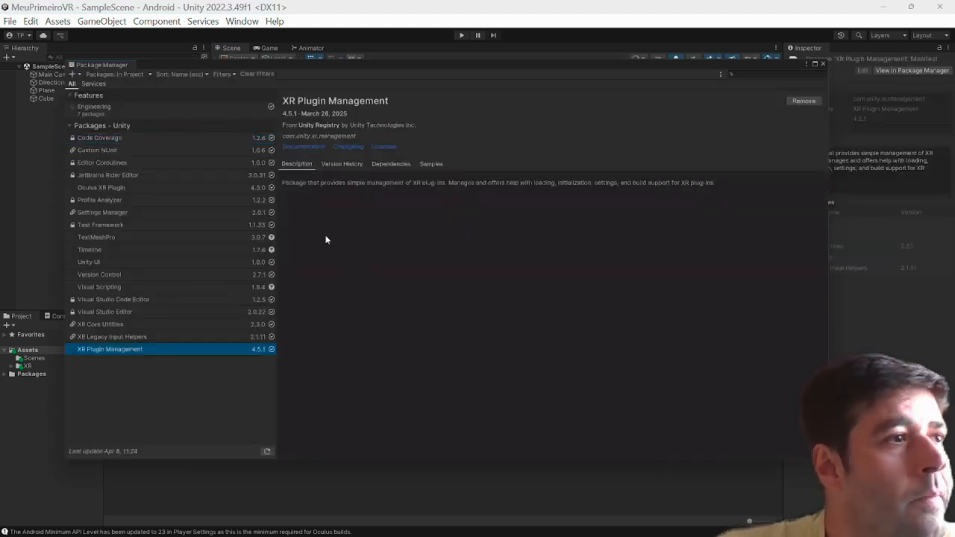
{"action": "left_click", "coordinate": [343, 165]}
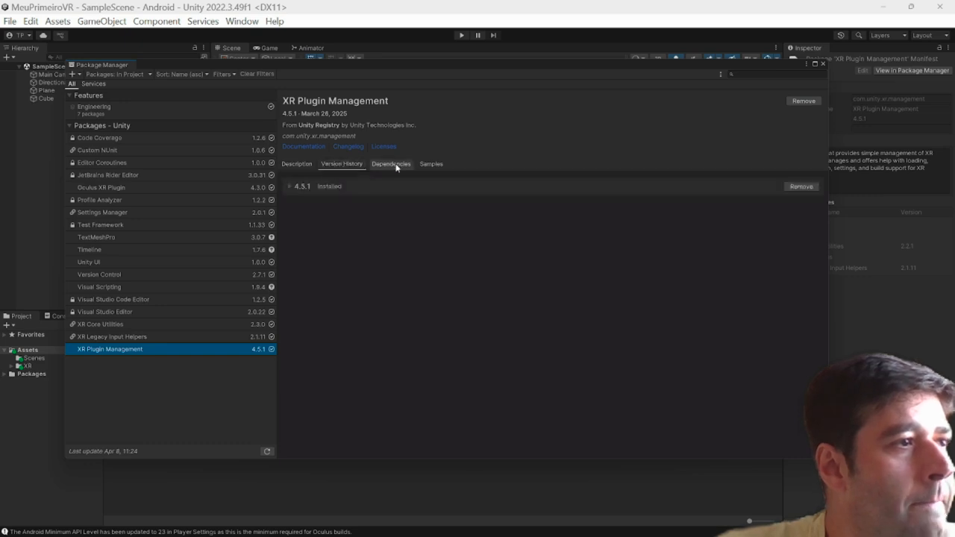
{"action": "left_click", "coordinate": [396, 165]}
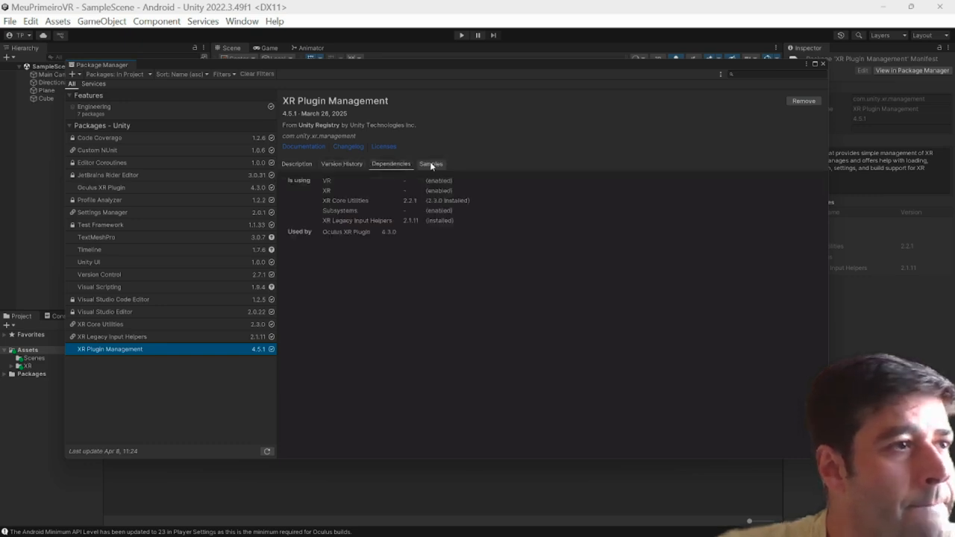
{"action": "left_click", "coordinate": [430, 163]}
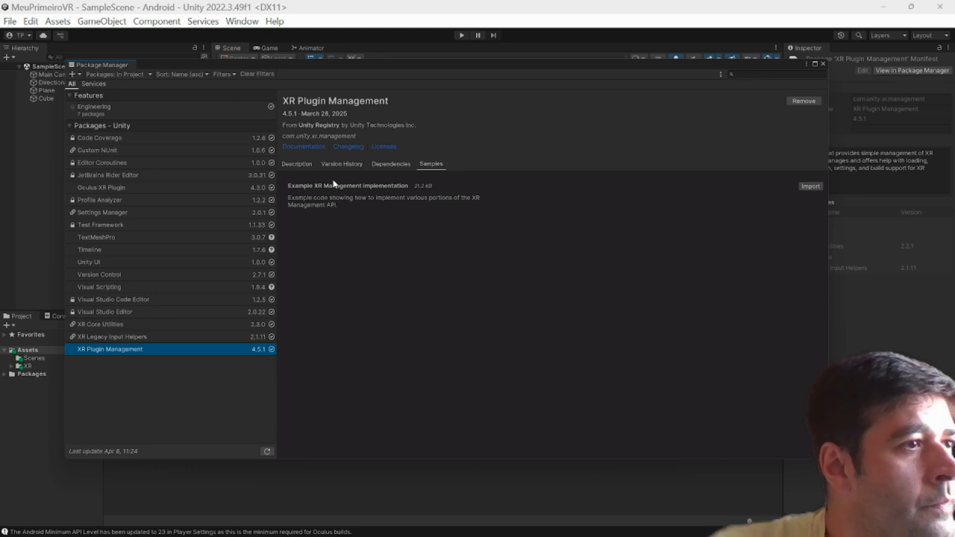
{"action": "left_click", "coordinate": [297, 166]}
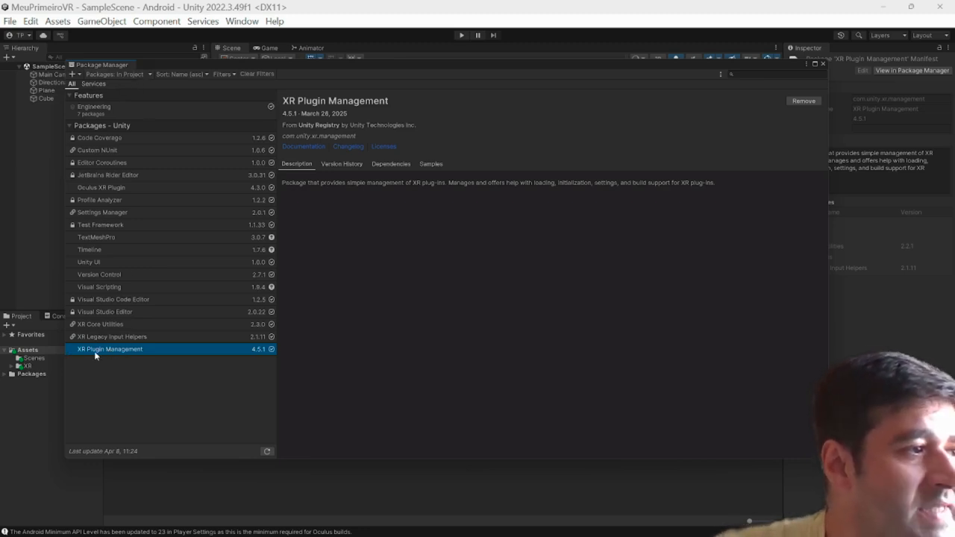
{"action": "left_click", "coordinate": [426, 162]}
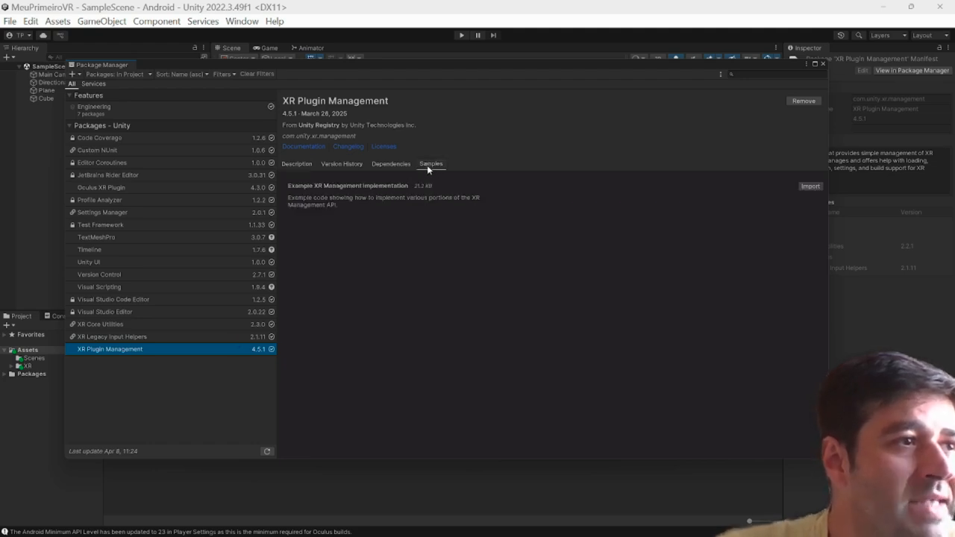
{"action": "left_click", "coordinate": [809, 186]}
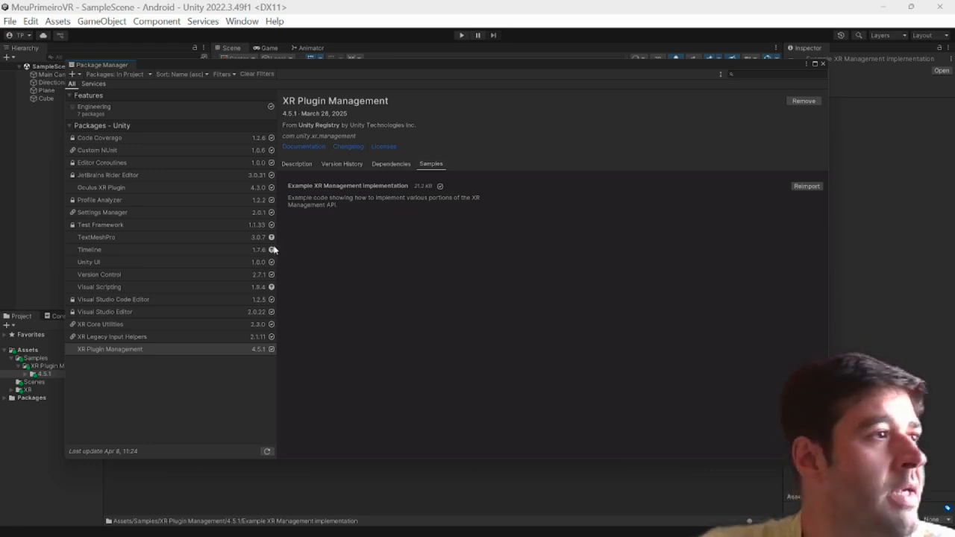
Step: Install XR Interaction Toolkit from the Unity Registry, enable the new input system backends with an editor restart, and minimize the Meta app window
{"action": "left_click", "coordinate": [139, 74]}
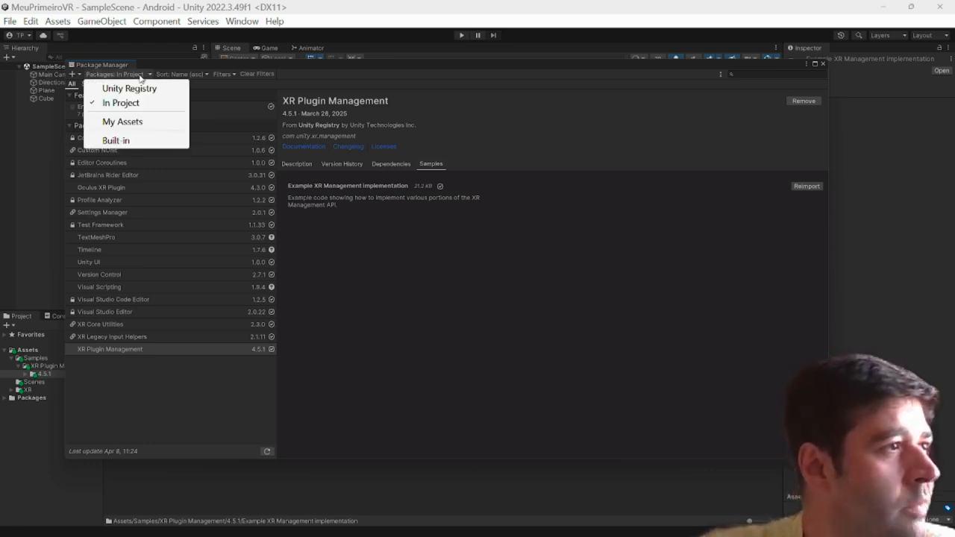
{"action": "left_click", "coordinate": [105, 89]}
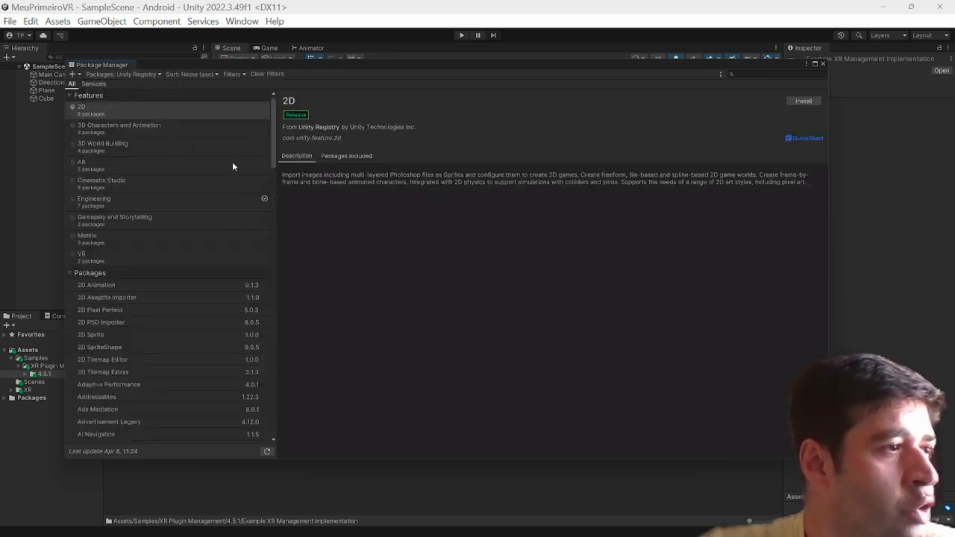
{"action": "left_click_drag", "start_coordinate": [272, 140], "coordinate": [276, 409]}
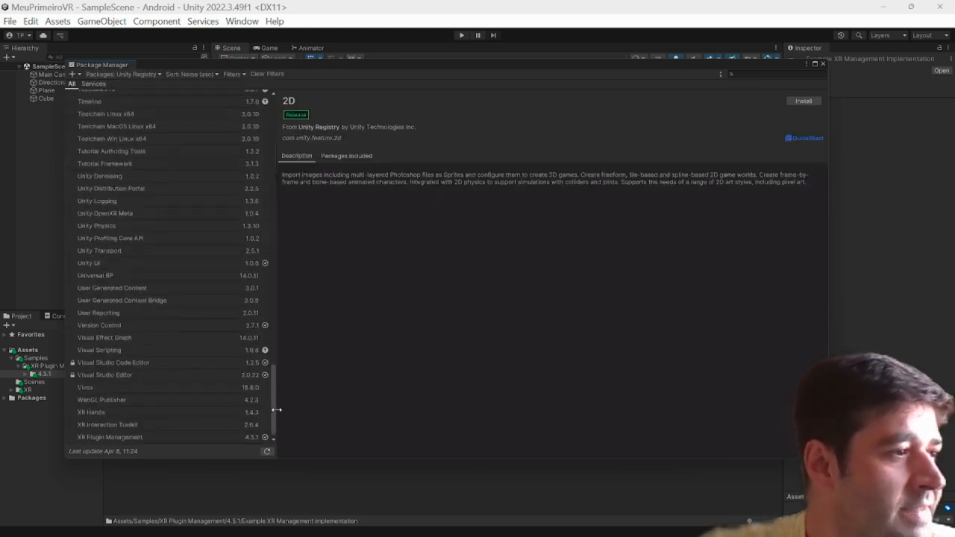
{"action": "left_click", "coordinate": [108, 425]}
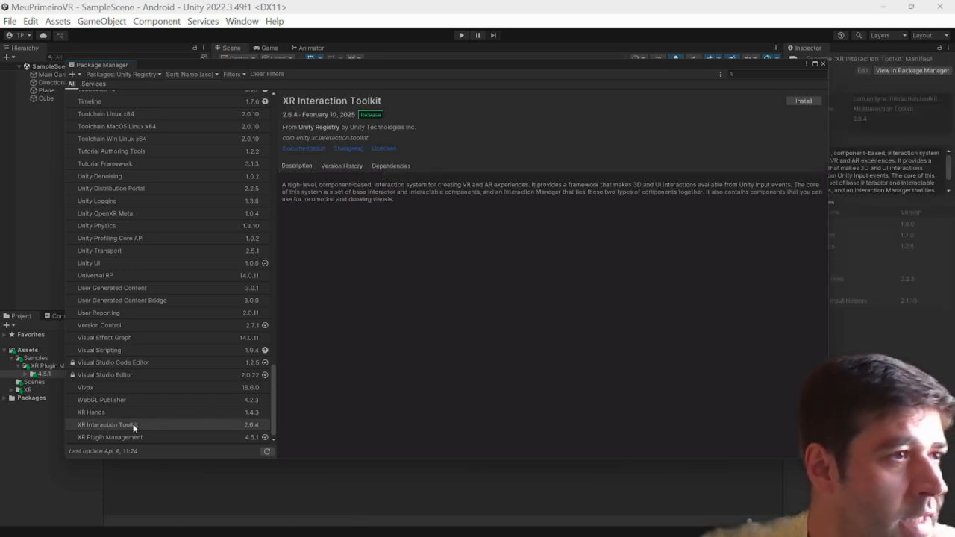
{"action": "left_click", "coordinate": [804, 102]}
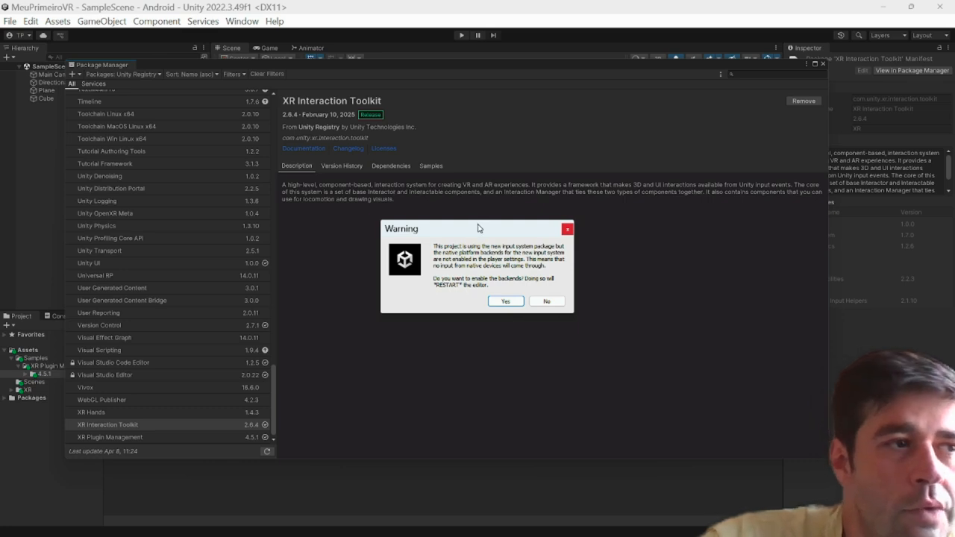
{"action": "left_click", "coordinate": [505, 301]}
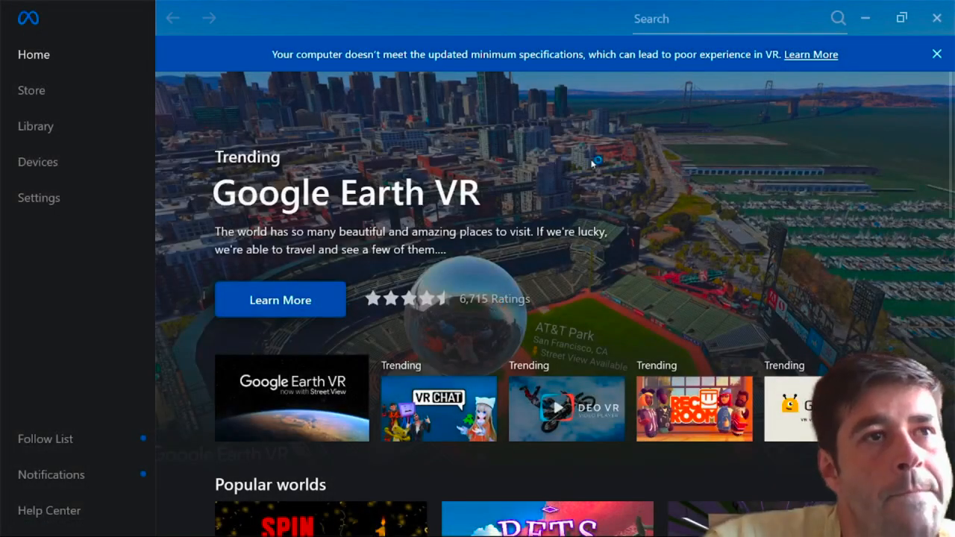
{"action": "left_click", "coordinate": [867, 18]}
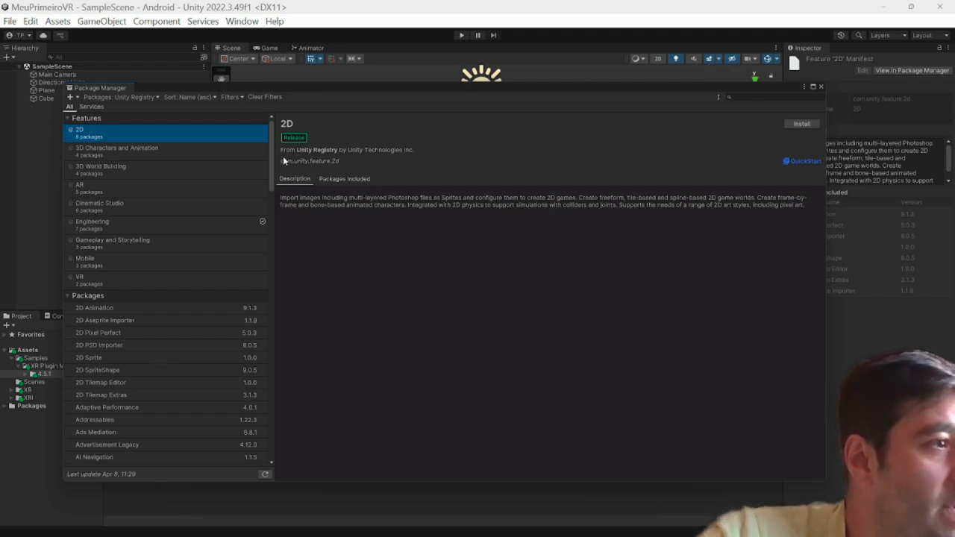
Step: Import the Starter Assets sample of the XR Interaction Toolkit package
{"action": "left_click_drag", "start_coordinate": [269, 163], "coordinate": [268, 490]}
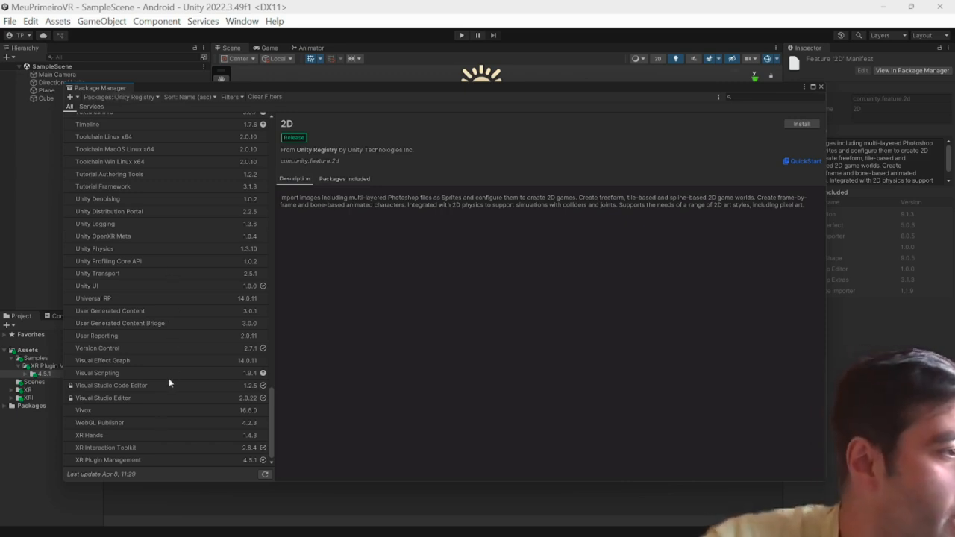
{"action": "left_click", "coordinate": [131, 448]}
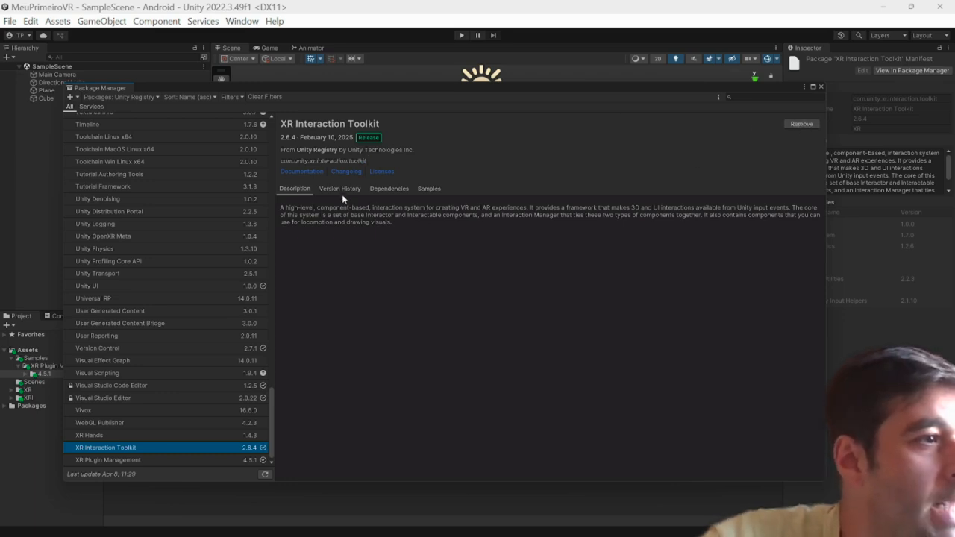
{"action": "left_click", "coordinate": [428, 189]}
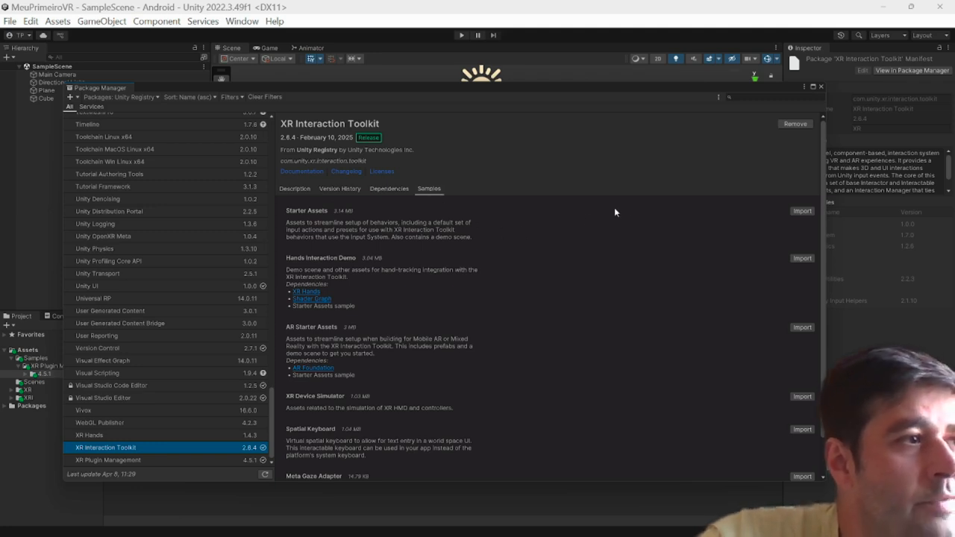
{"action": "left_click", "coordinate": [802, 211]}
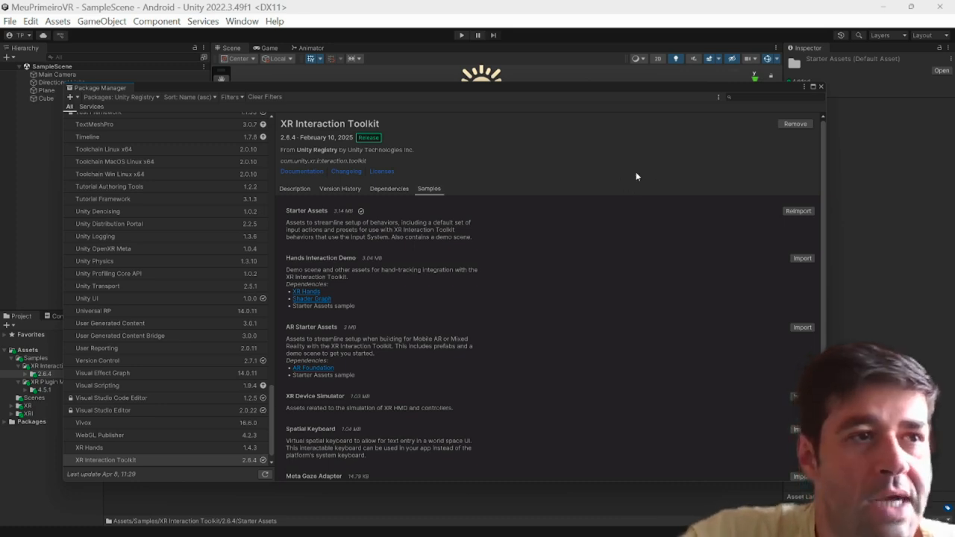
Step: Close the Package Manager and the editor, and reopen the MeuPrimeiroVR project from Unity Hub
{"action": "left_click", "coordinate": [821, 86]}
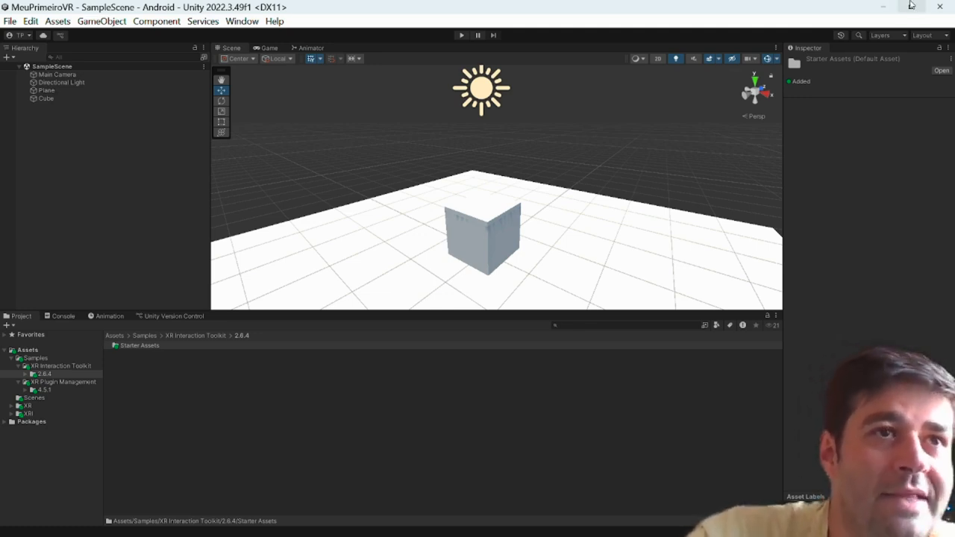
{"action": "left_click", "coordinate": [938, 7]}
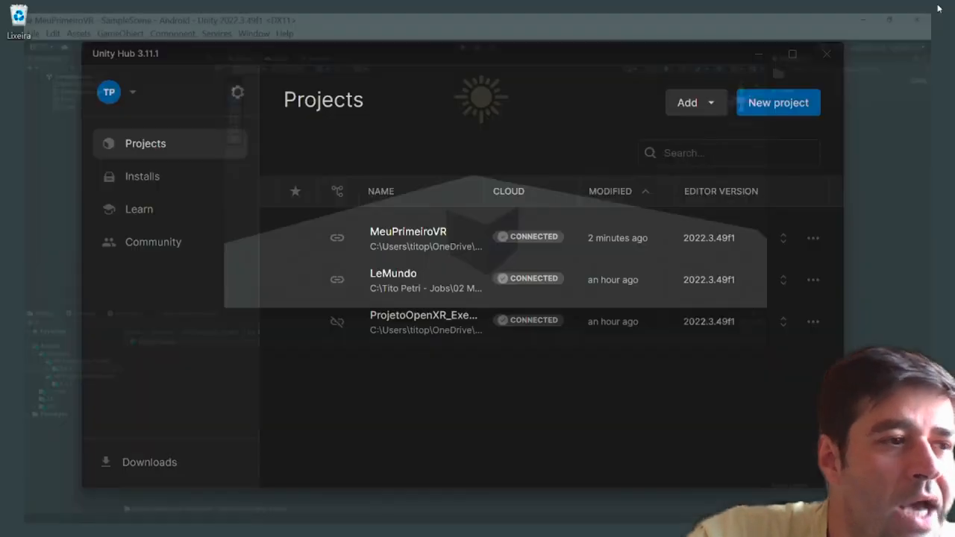
{"action": "left_click", "coordinate": [429, 239]}
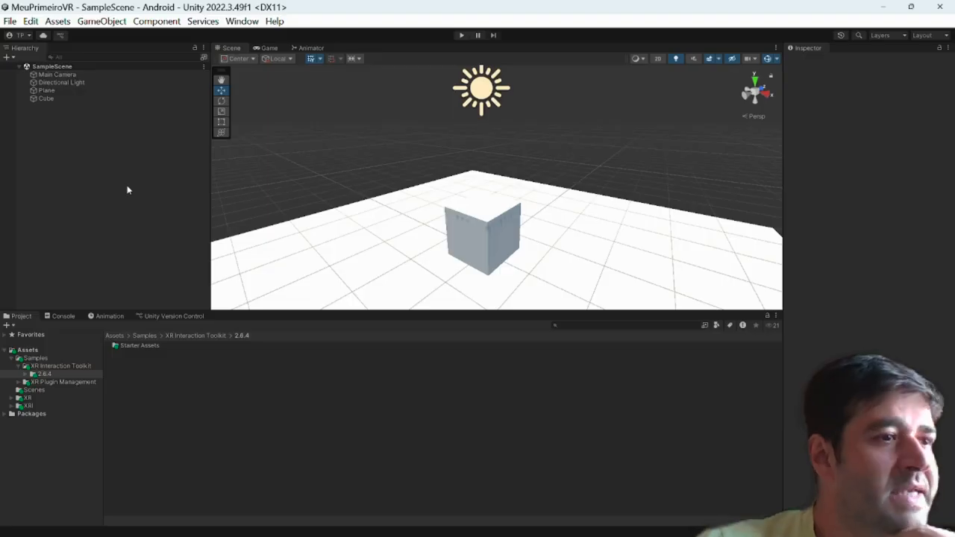
{"action": "right_click", "coordinate": [127, 186]}
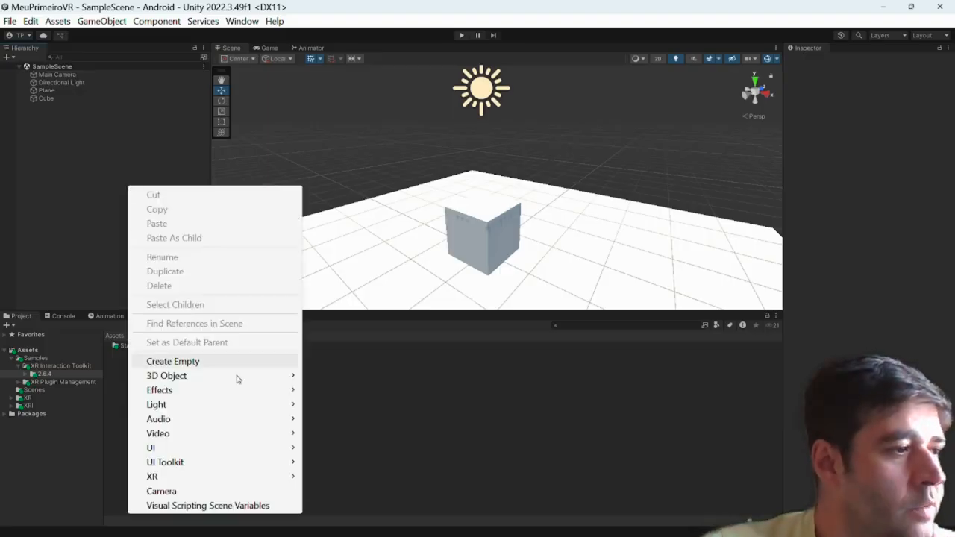
{"action": "mouse_move", "coordinate": [268, 478]}
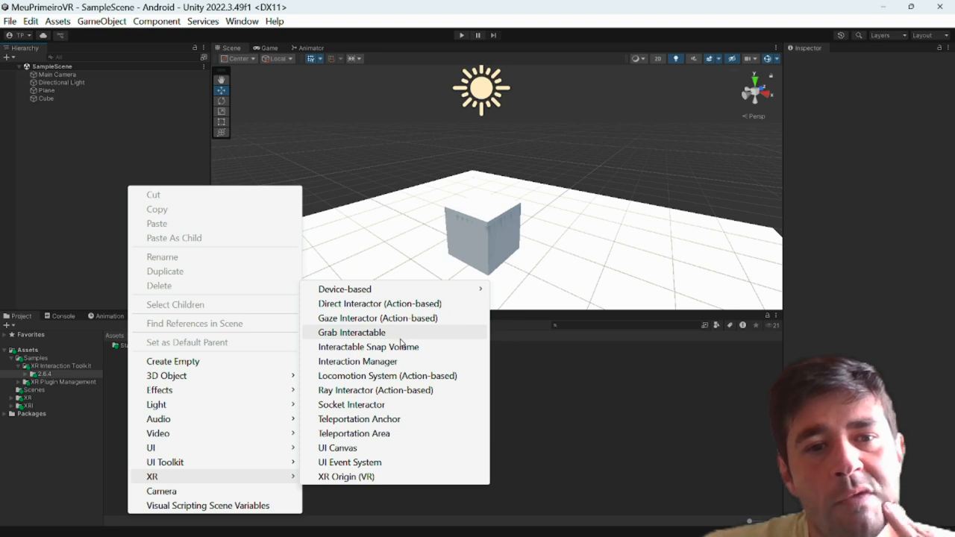
{"action": "left_click", "coordinate": [80, 182]}
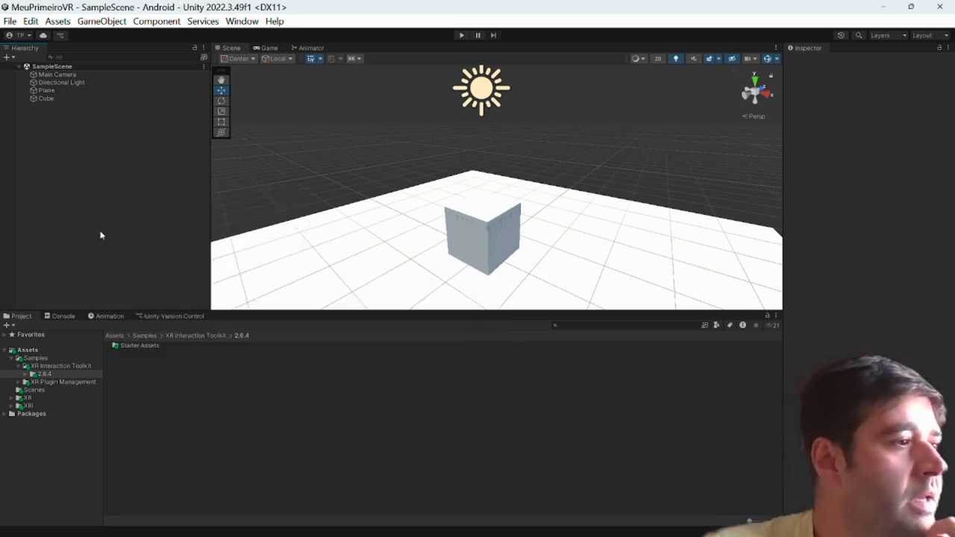
Step: Examine the XRI Default Input Actions asset in the XR Interaction Toolkit's Starter Assets folder and close its editor
{"action": "left_click", "coordinate": [25, 374]}
{"action": "left_click", "coordinate": [33, 383]}
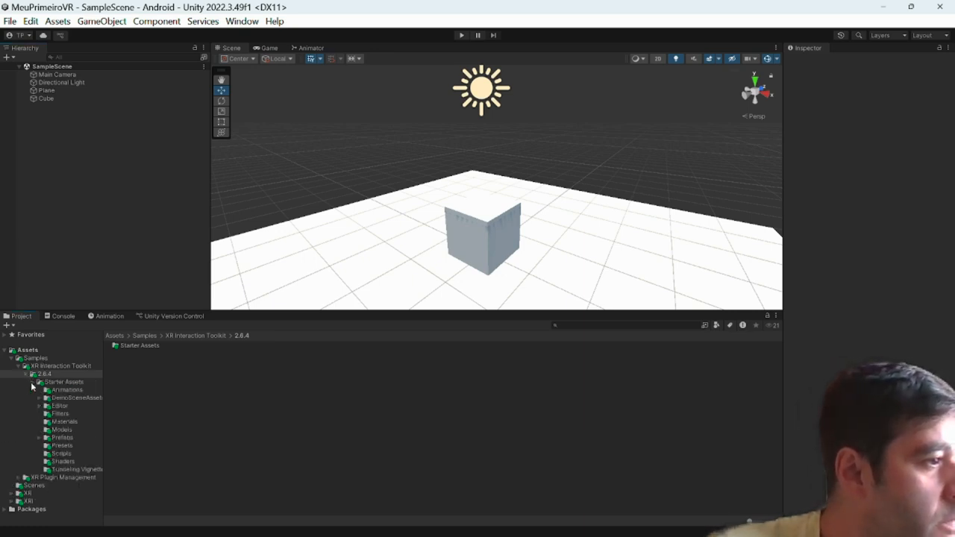
{"action": "left_click", "coordinate": [64, 382]}
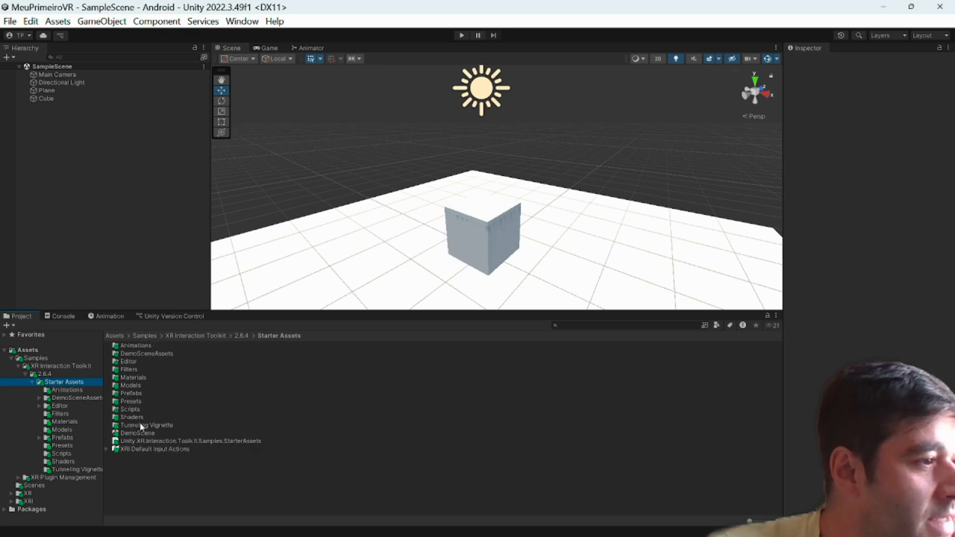
{"action": "left_click", "coordinate": [162, 448]}
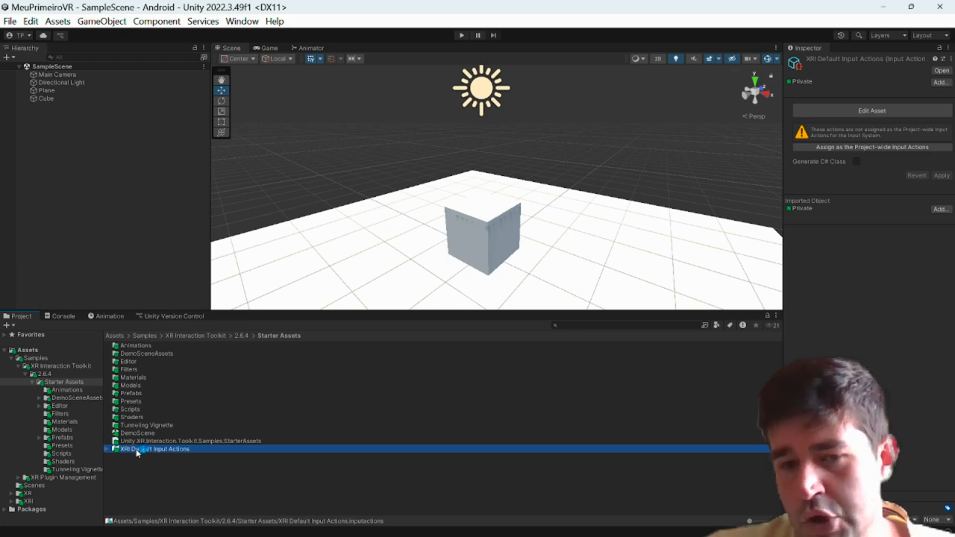
{"action": "double_click", "coordinate": [136, 450]}
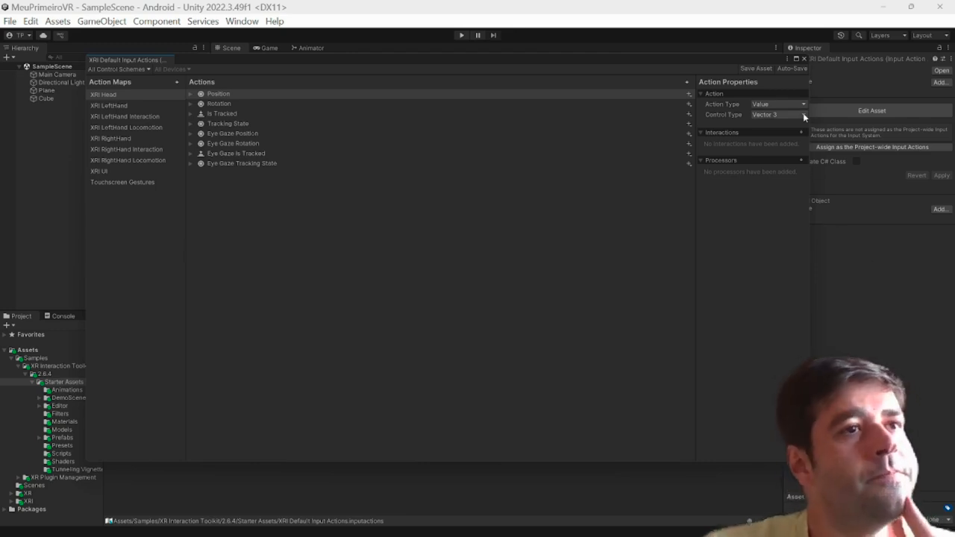
{"action": "left_click", "coordinate": [804, 60]}
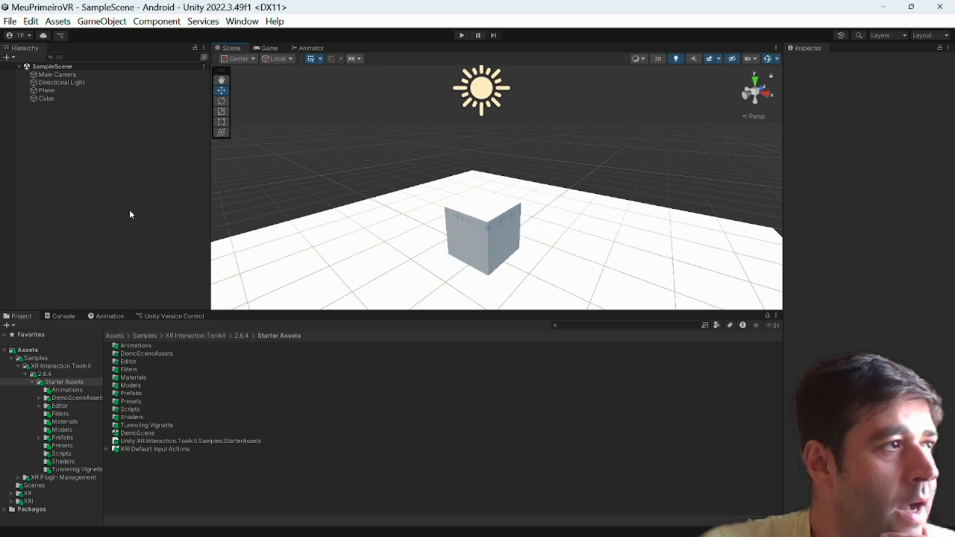
Step: Delete the Main Camera from SampleScene and add an XR Origin (VR) in its place
{"action": "left_click", "coordinate": [67, 74]}
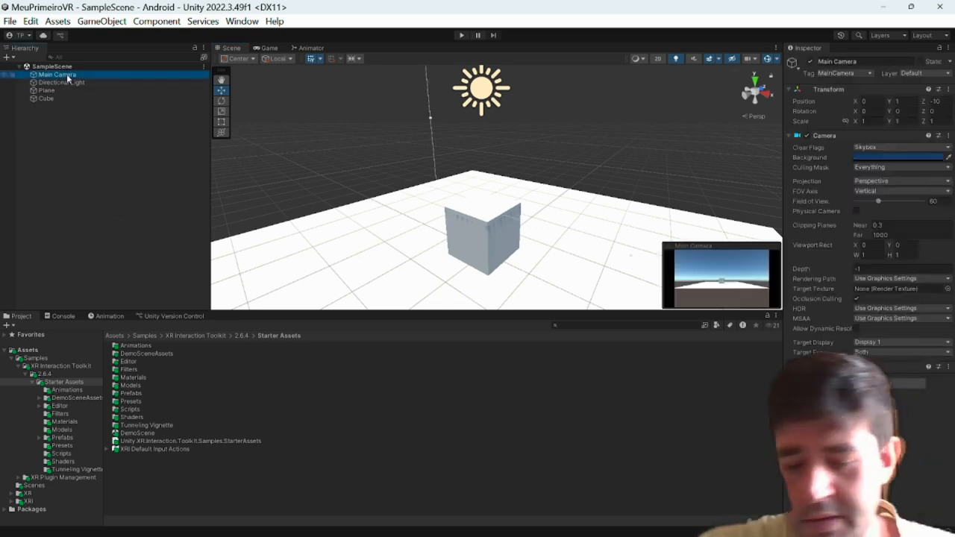
{"action": "key", "text": "Delete"}
{"action": "right_click", "coordinate": [55, 147]}
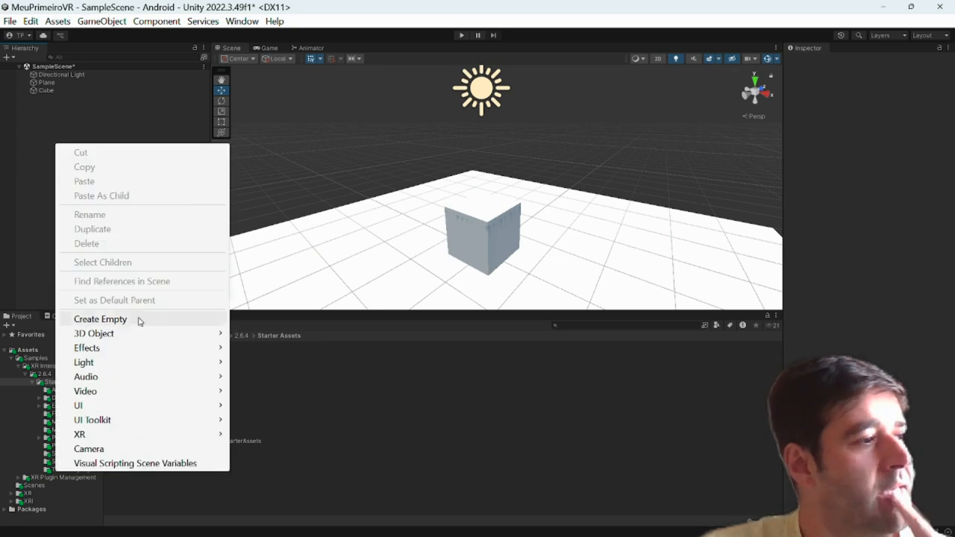
{"action": "mouse_move", "coordinate": [171, 436]}
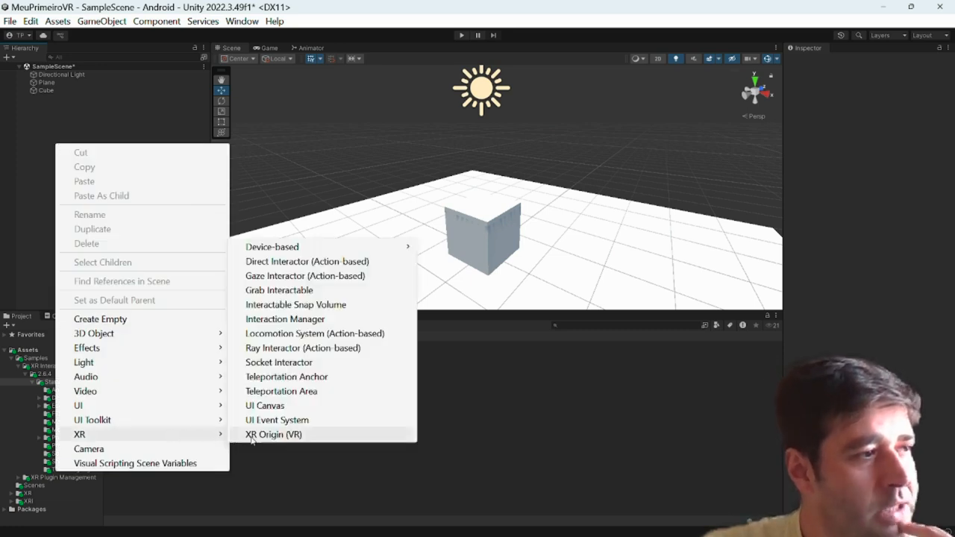
{"action": "left_click", "coordinate": [273, 434]}
{"action": "left_click", "coordinate": [661, 156]}
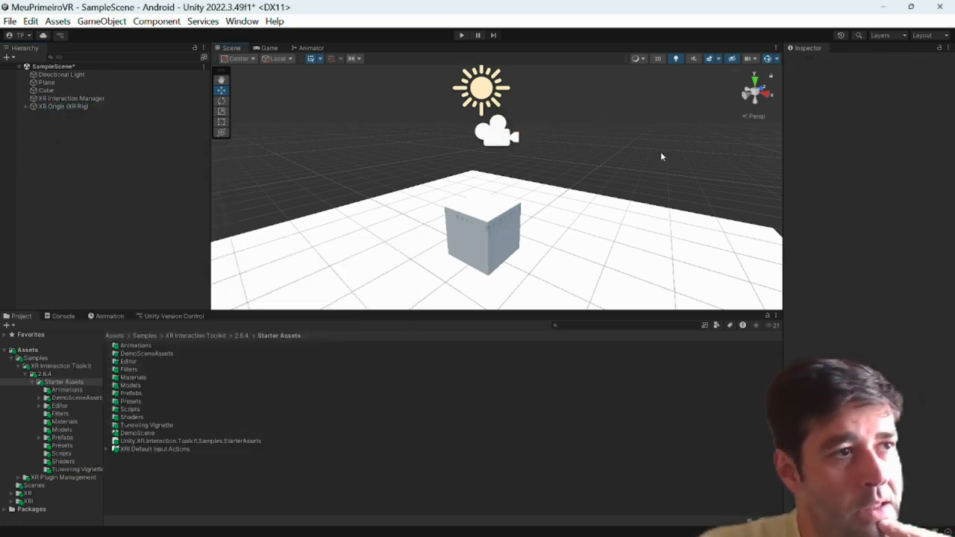
Step: Move the XR Origin (XR Rig) back from the cube to about -3.82 on the Z axis and save the scene
{"action": "scroll", "coordinate": [486, 188], "scroll_direction": "down", "scroll_amount": 4}
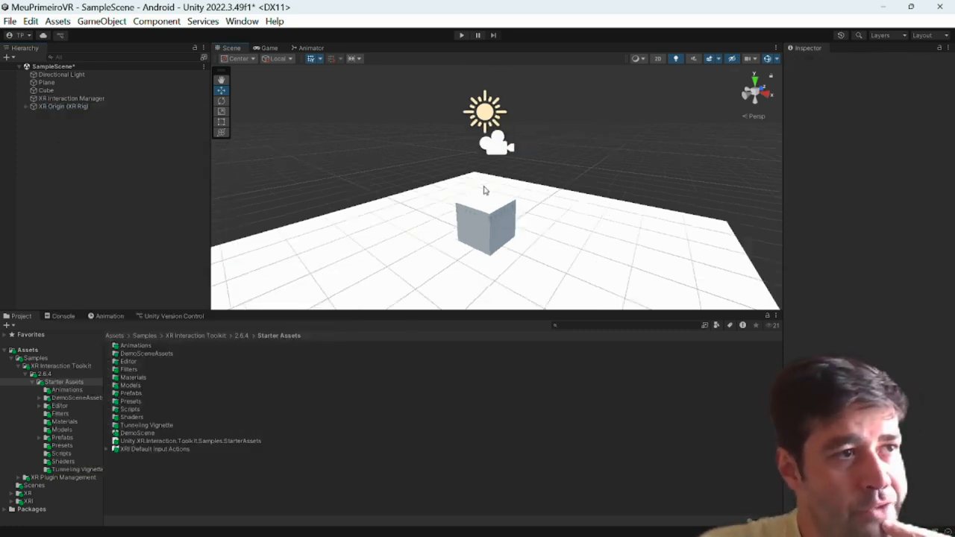
{"action": "left_click", "coordinate": [139, 106]}
{"action": "scroll", "coordinate": [531, 185], "scroll_direction": "down", "scroll_amount": 1}
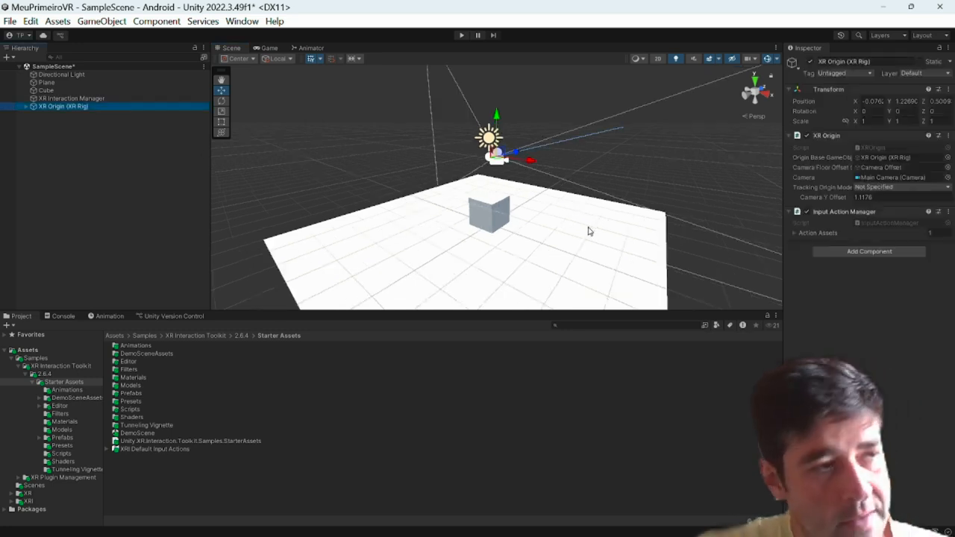
{"action": "left_click_drag", "start_coordinate": [588, 227], "coordinate": [465, 211], "text": "alt"}
{"action": "left_click_drag", "start_coordinate": [532, 156], "coordinate": [400, 176]}
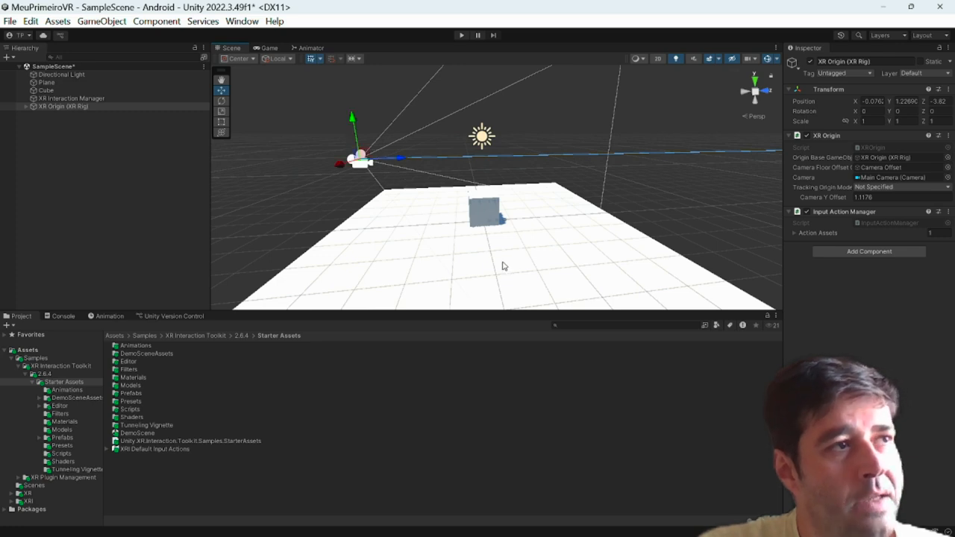
{"action": "key", "text": "ctrl+s"}
{"action": "left_click", "coordinate": [540, 135]}
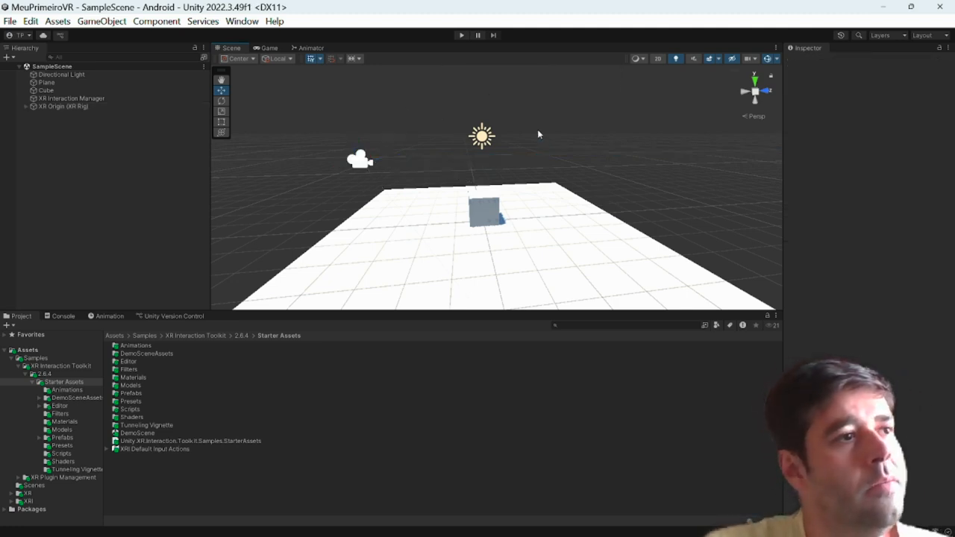
Step: In the Android build settings, set the run device to the connected Oculus Quest 2
{"action": "left_click", "coordinate": [9, 21]}
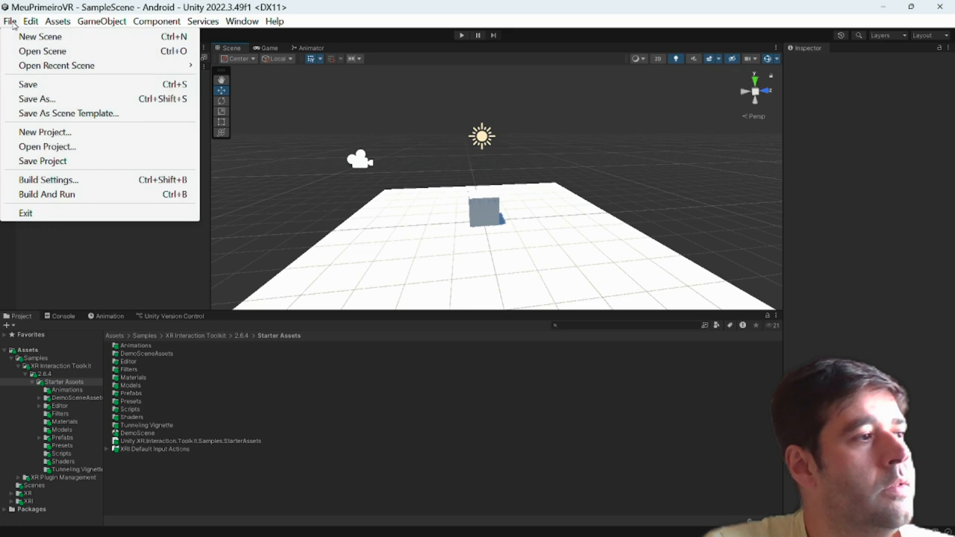
{"action": "left_click", "coordinate": [72, 180]}
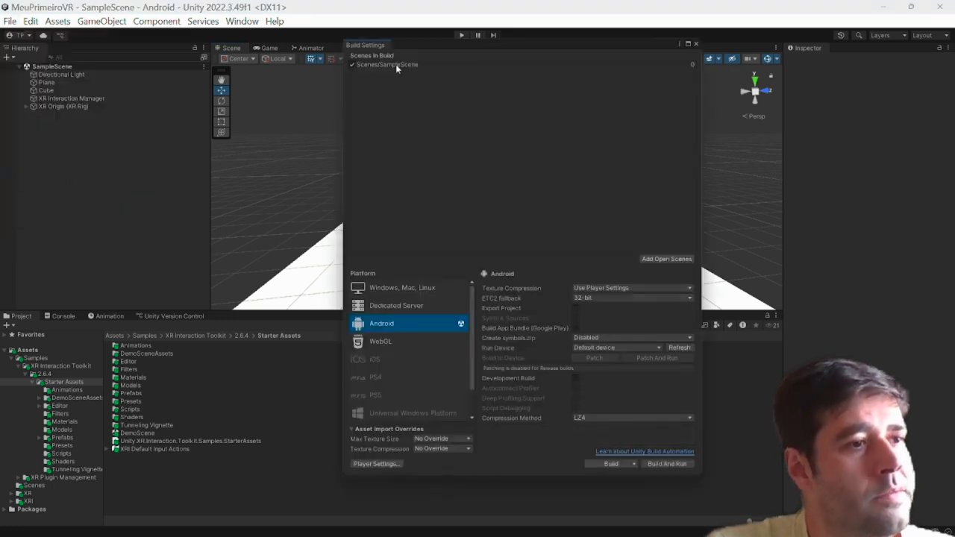
{"action": "left_click", "coordinate": [585, 347]}
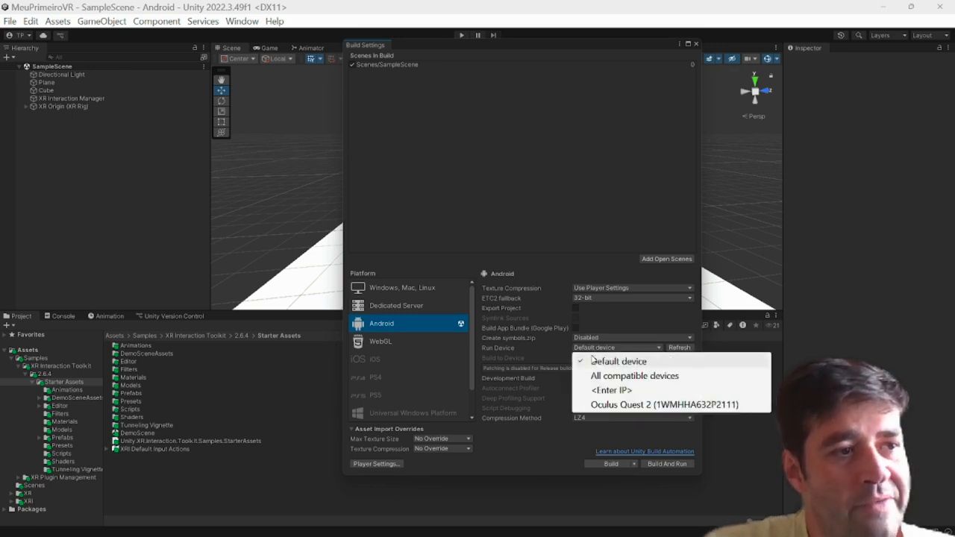
{"action": "left_click", "coordinate": [609, 406]}
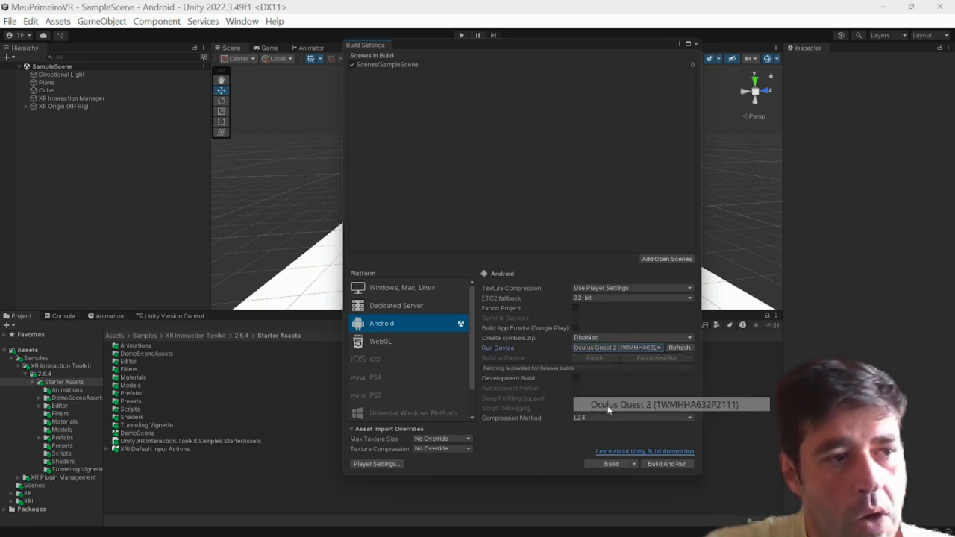
Step: Build and run the app as the APK MeuPrimeiroVR in the project folder, continuing despite the unsupported input handling
{"action": "left_click", "coordinate": [674, 464]}
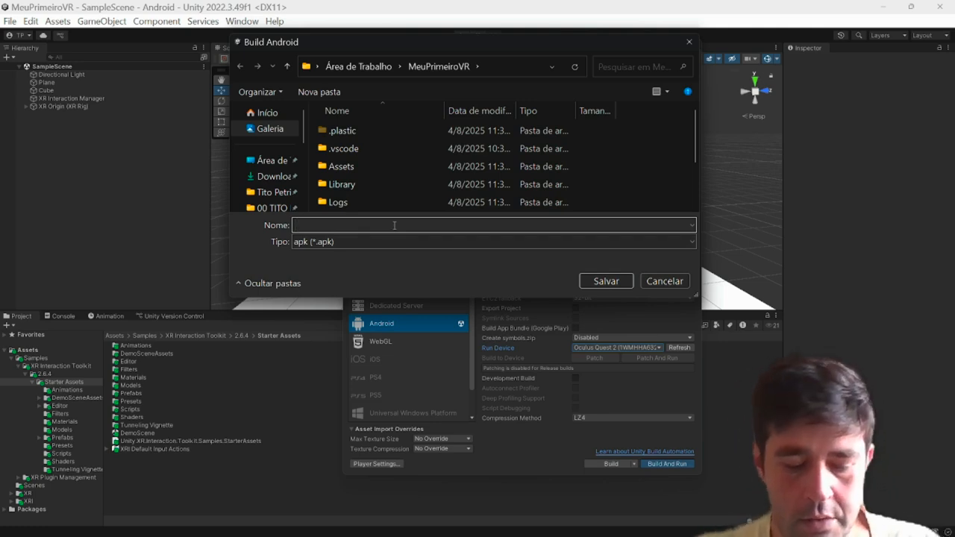
{"action": "type", "text": "MeuPrimeiroVR"}
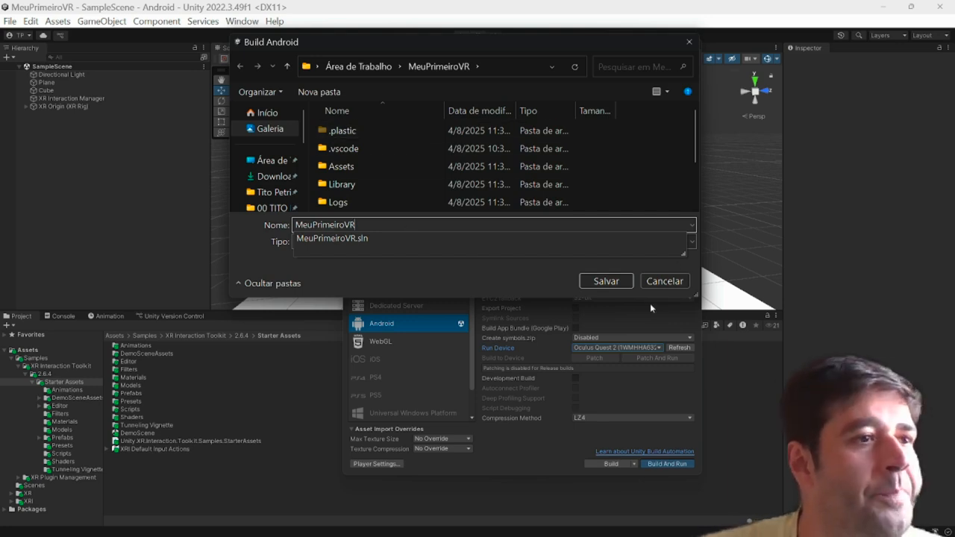
{"action": "left_click", "coordinate": [620, 284]}
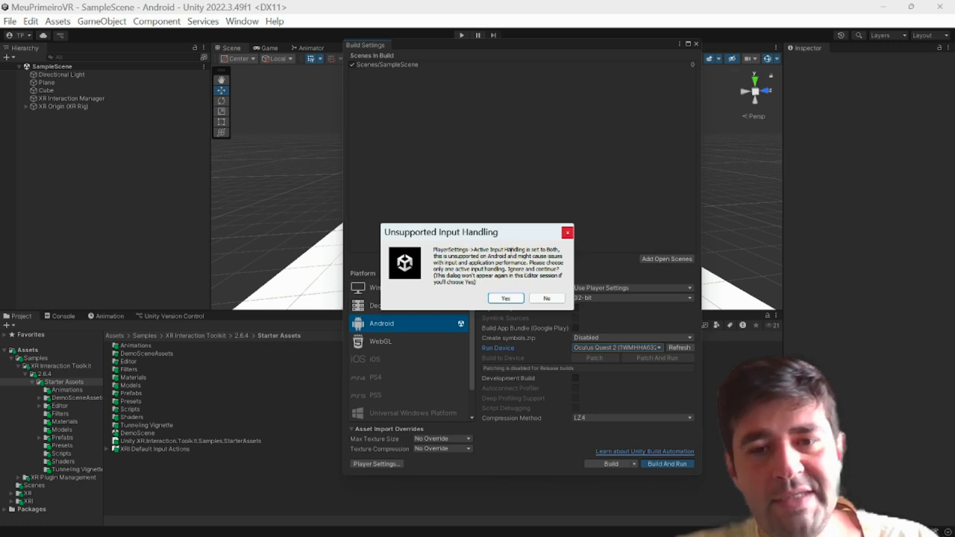
{"action": "left_click", "coordinate": [500, 297]}
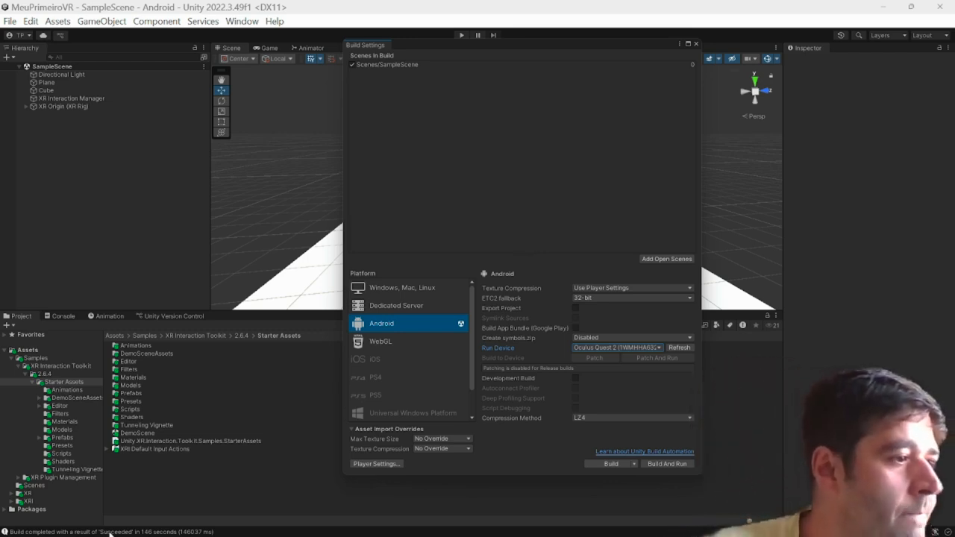
{"action": "left_click", "coordinate": [109, 532]}
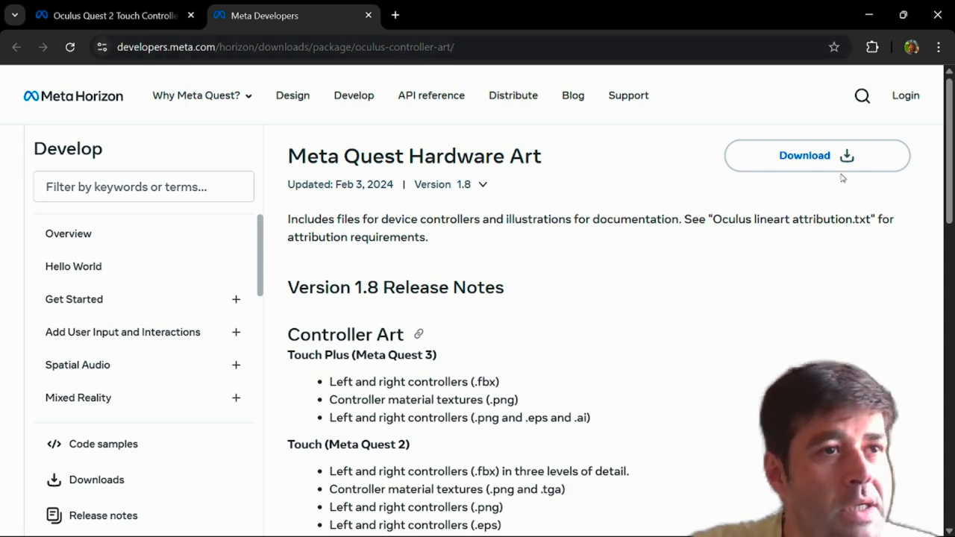
Step: In the browser, download the Meta Quest Hardware Art package, version 1.8, from Meta Developers, accepting its license terms
{"action": "left_click", "coordinate": [86, 17]}
{"action": "left_click", "coordinate": [15, 47]}
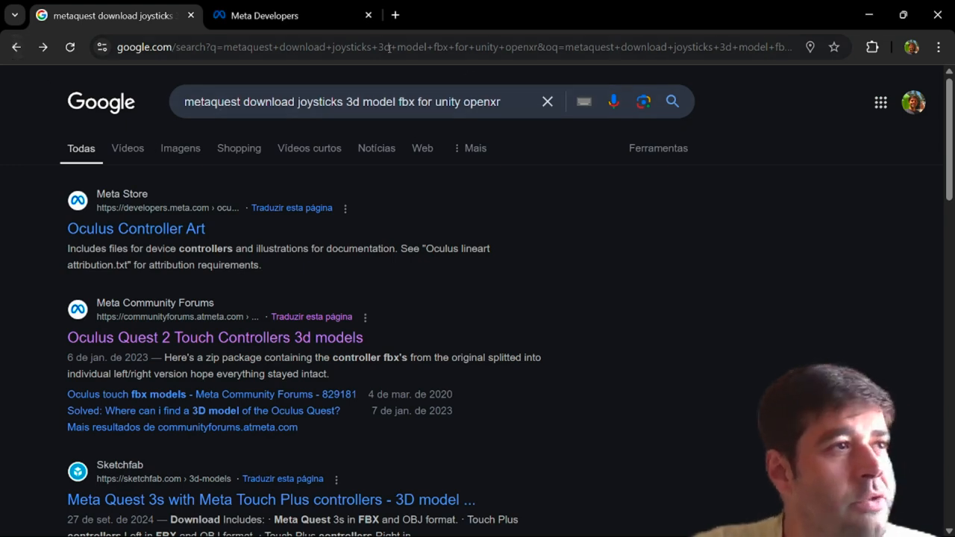
{"action": "left_click", "coordinate": [319, 25]}
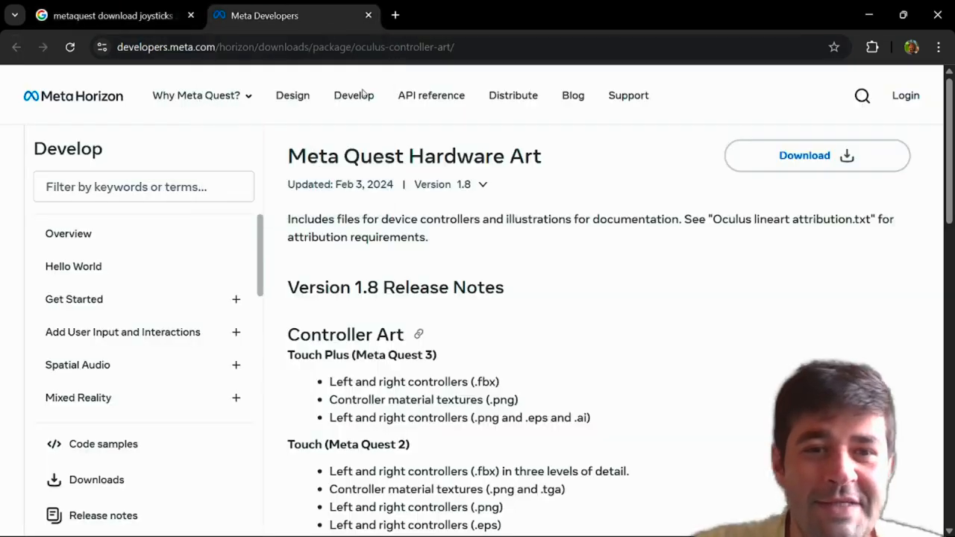
{"action": "left_click", "coordinate": [776, 155]}
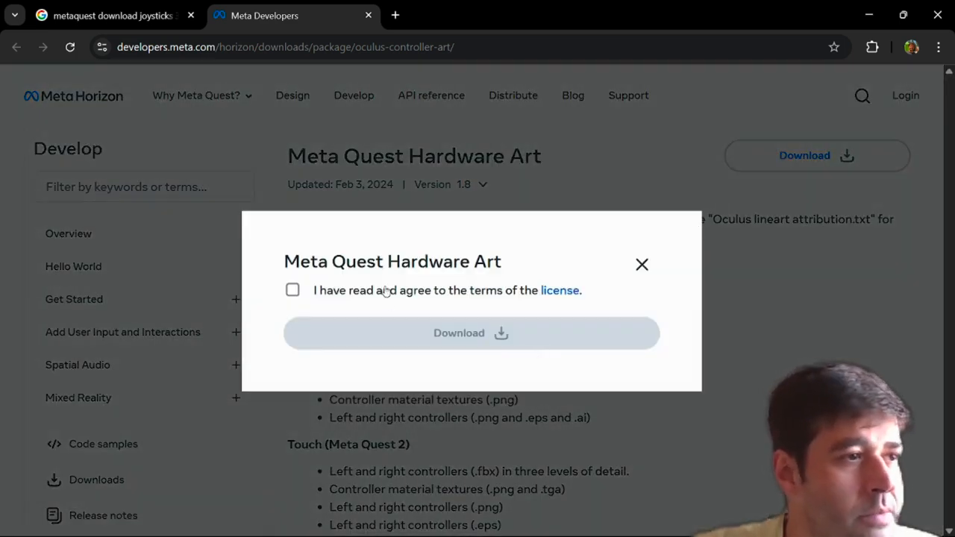
{"action": "left_click", "coordinate": [387, 290]}
{"action": "left_click", "coordinate": [389, 328]}
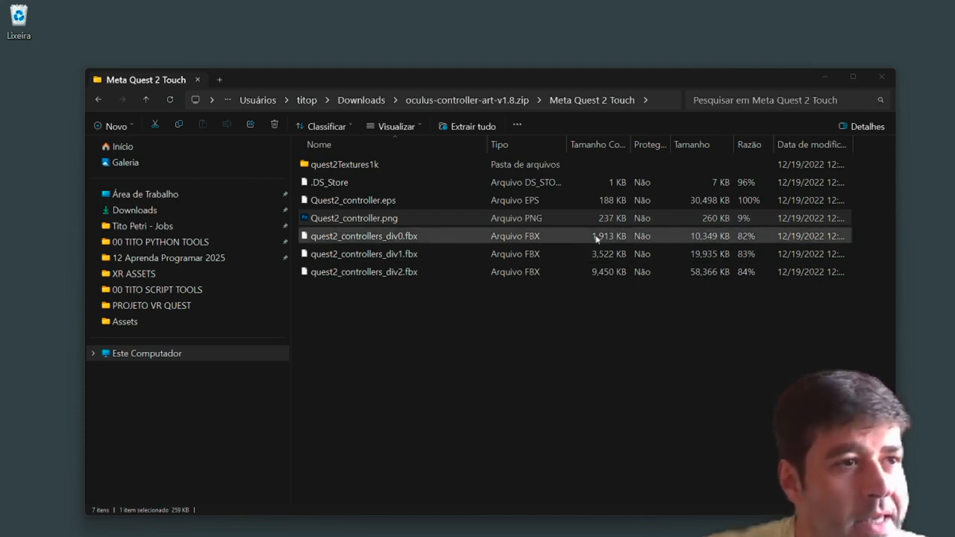
Step: Import quest2_controllers_div0.fbx and Quest2_controller.png from the Meta Quest 2 Touch folder into Unity's Assets folder and check their import settings
{"action": "left_click", "coordinate": [374, 237]}
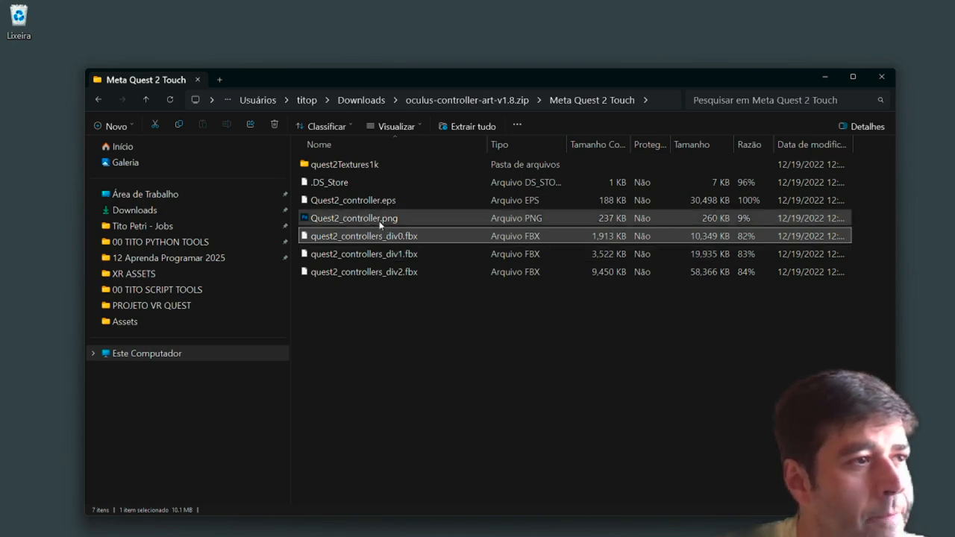
{"action": "left_click", "coordinate": [379, 220], "text": "ctrl"}
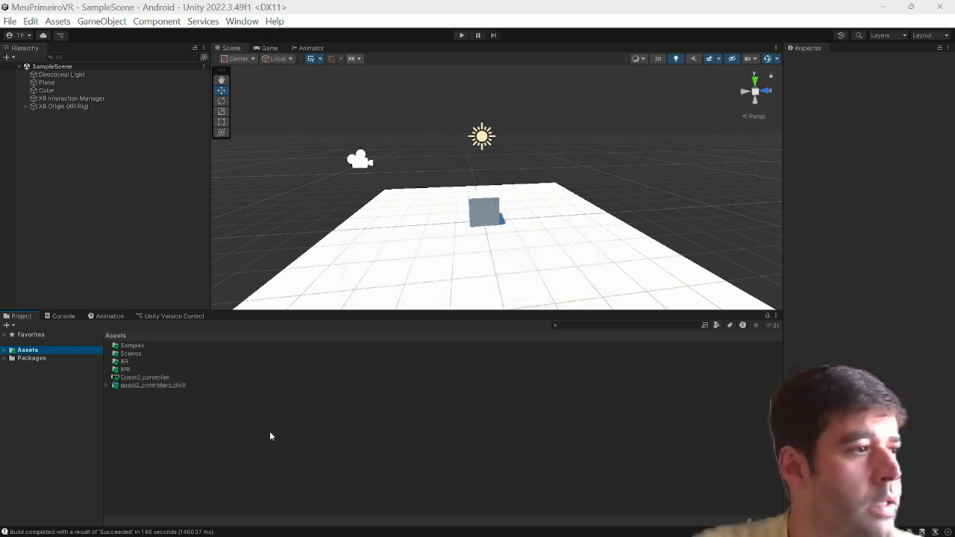
{"action": "left_click", "coordinate": [167, 385]}
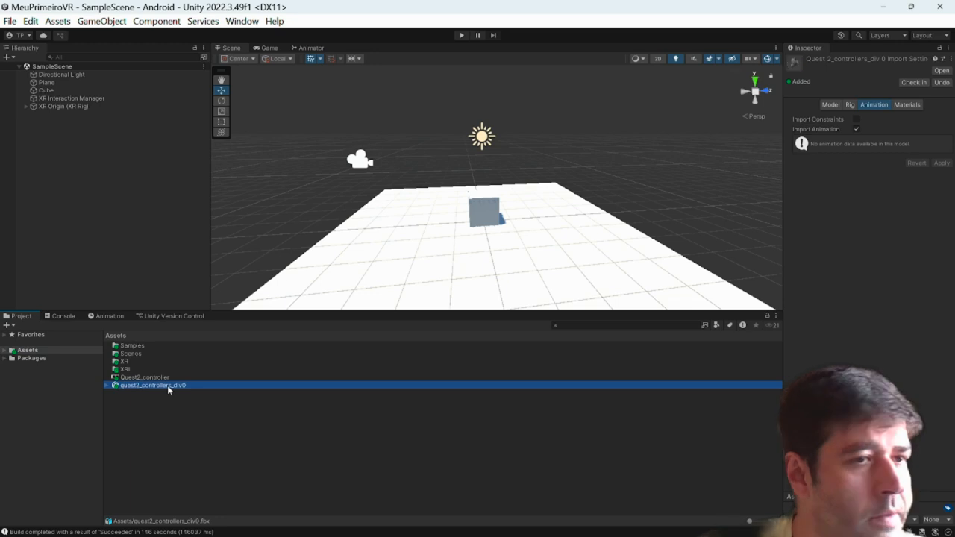
{"action": "left_click", "coordinate": [831, 104]}
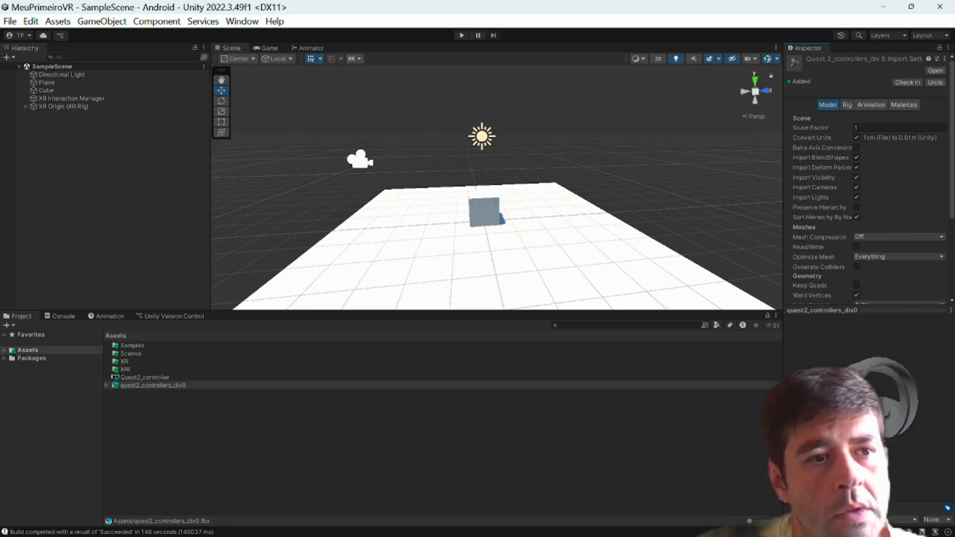
{"action": "left_click", "coordinate": [183, 378]}
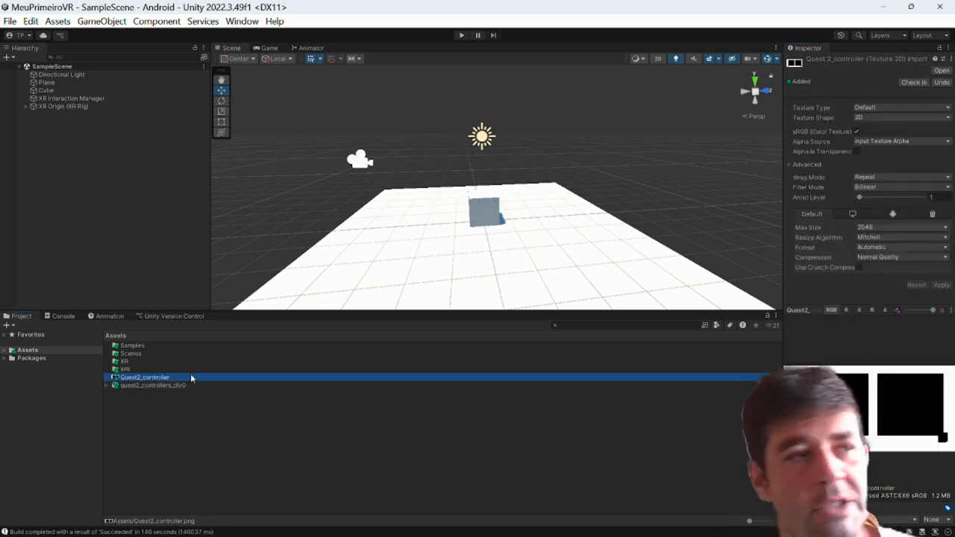
Step: Create a material with the default name in Assets and assign the Quest2_controller texture to its Albedo map
{"action": "right_click", "coordinate": [162, 408]}
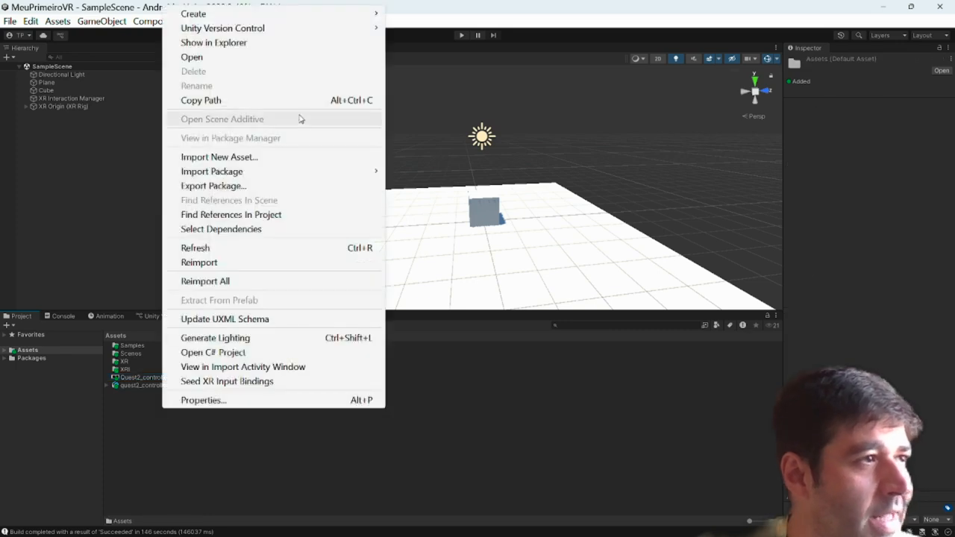
{"action": "mouse_move", "coordinate": [314, 17]}
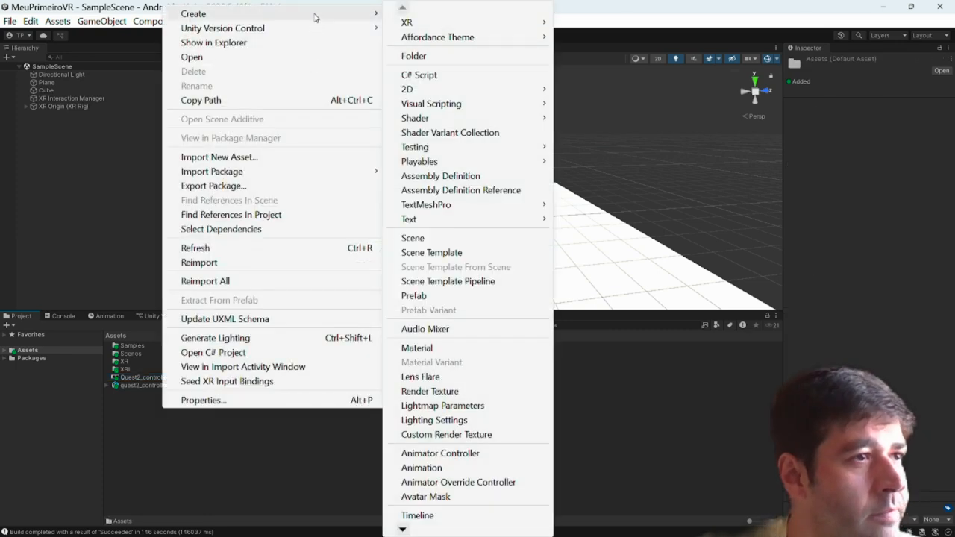
{"action": "left_click", "coordinate": [429, 347]}
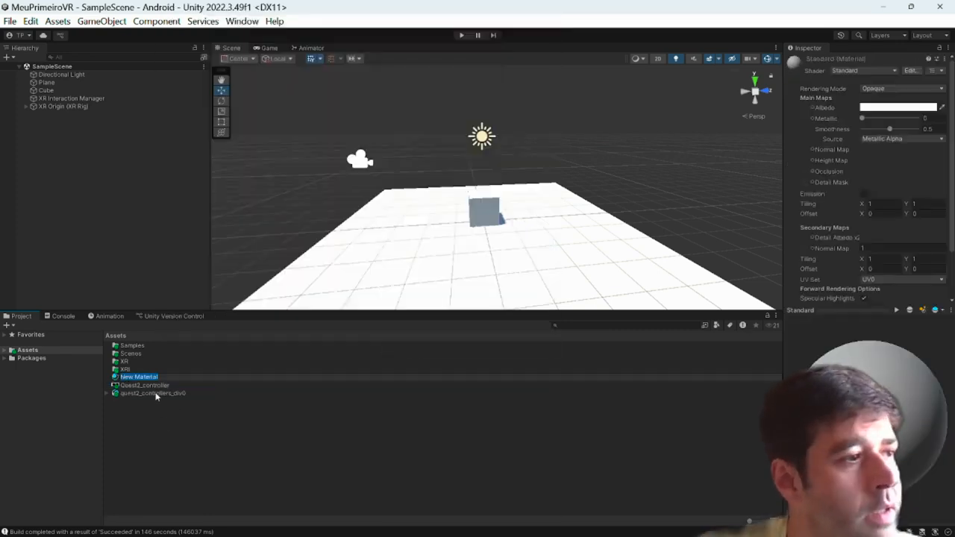
{"action": "key", "text": "Return"}
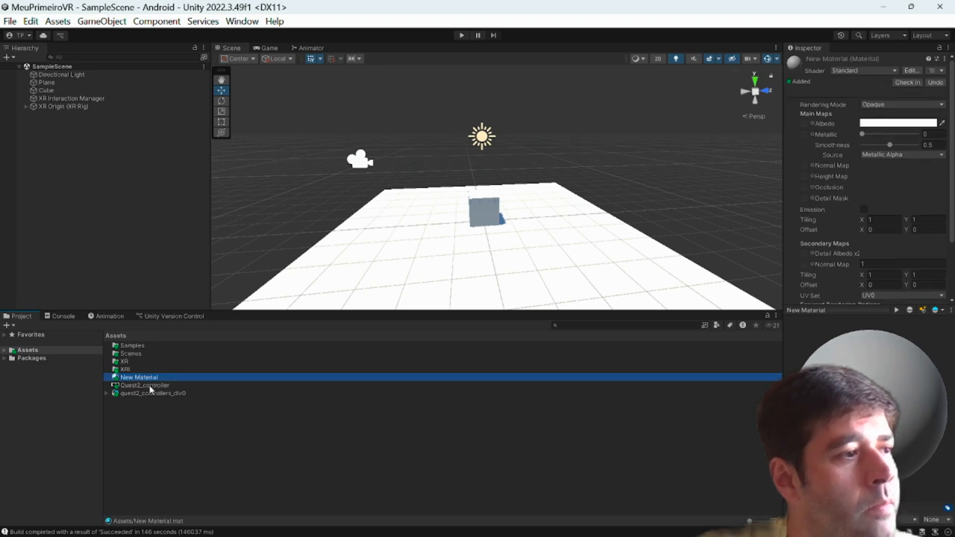
{"action": "left_click_drag", "start_coordinate": [149, 389], "coordinate": [805, 124]}
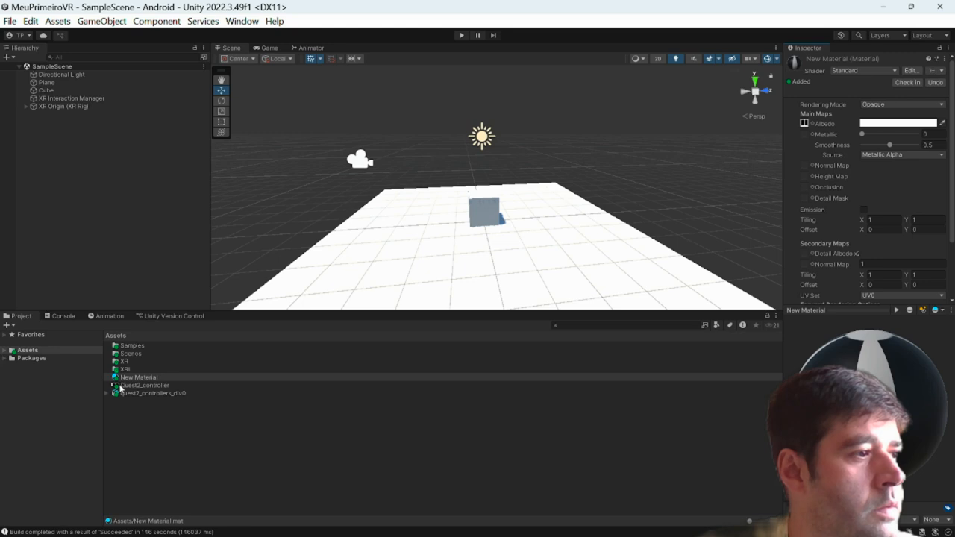
Step: Add the quest2_controllers_div0 model to SampleScene at the root level and frame it in the scene view
{"action": "left_click_drag", "start_coordinate": [97, 252], "coordinate": [93, 224]}
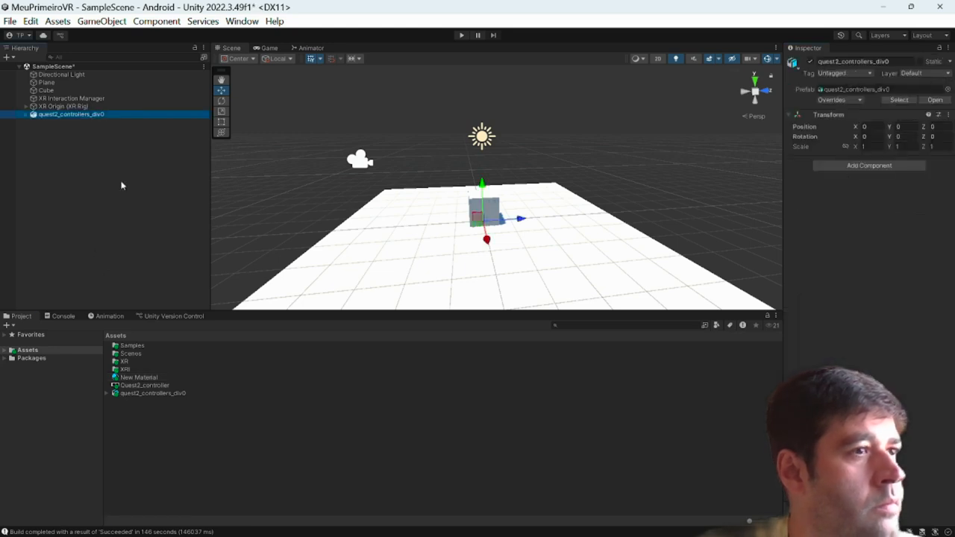
{"action": "double_click", "coordinate": [52, 116]}
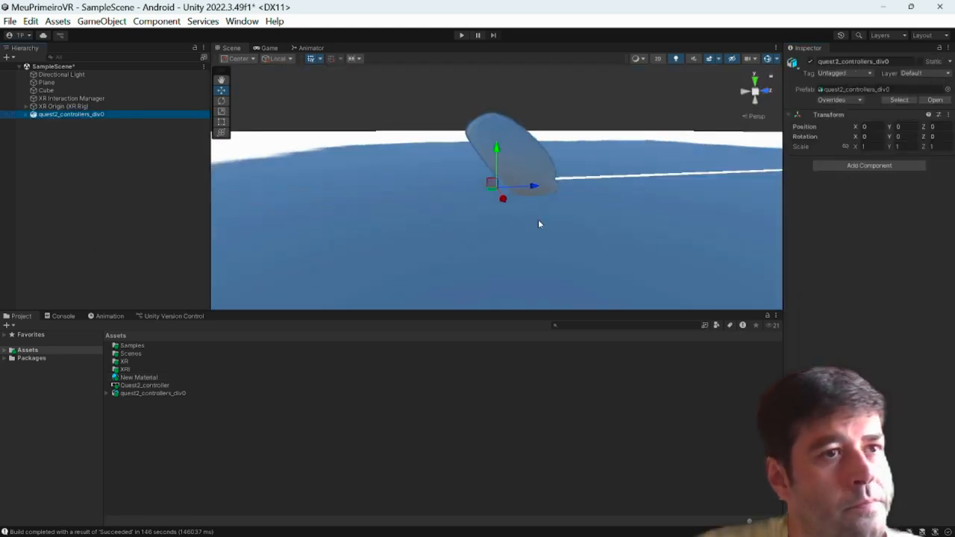
{"action": "left_click_drag", "start_coordinate": [538, 220], "coordinate": [382, 159], "text": "alt"}
{"action": "left_click_drag", "start_coordinate": [478, 194], "coordinate": [491, 239], "text": "alt"}
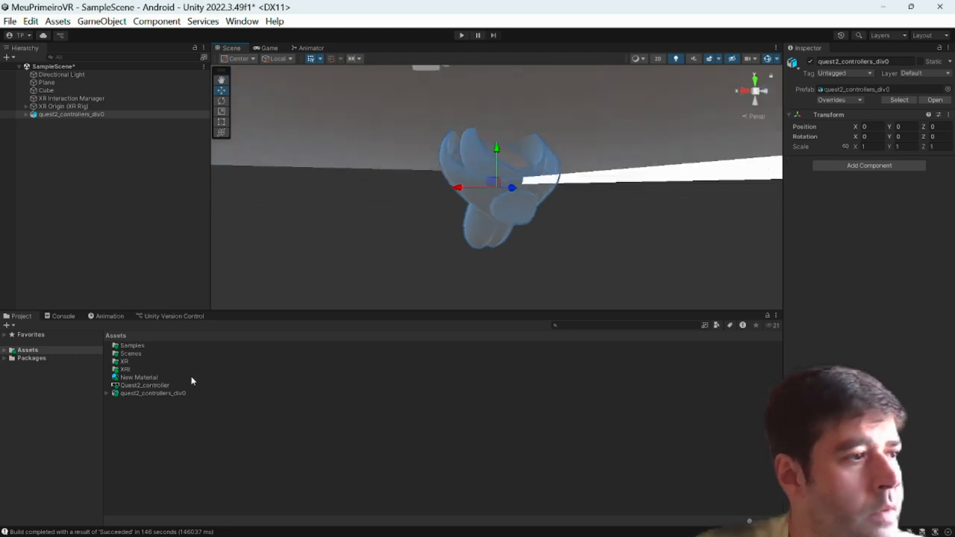
Step: Unpack the quest2_controllers_div0 prefab completely and expand its left and right controller world objects to show their parts
{"action": "left_click", "coordinate": [27, 114]}
{"action": "right_click", "coordinate": [35, 115]}
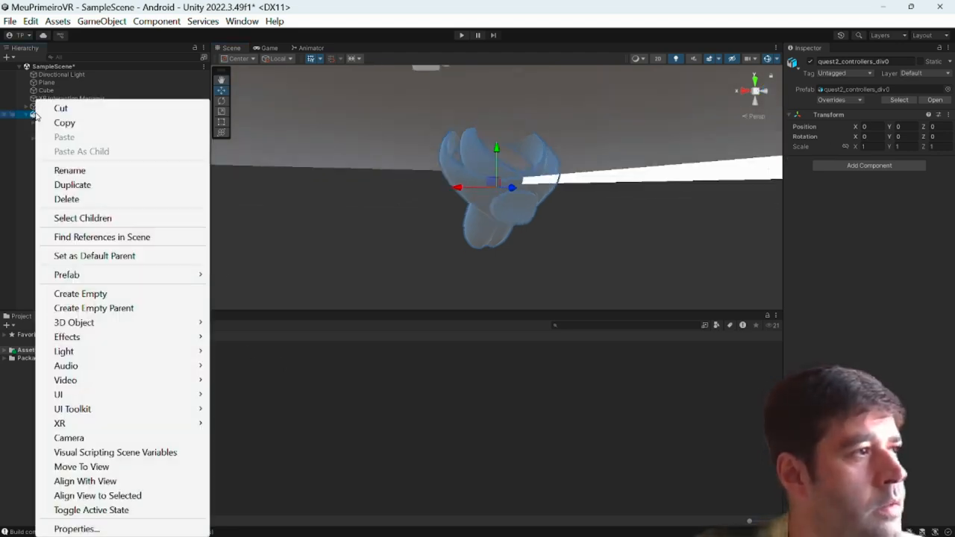
{"action": "mouse_move", "coordinate": [139, 273]}
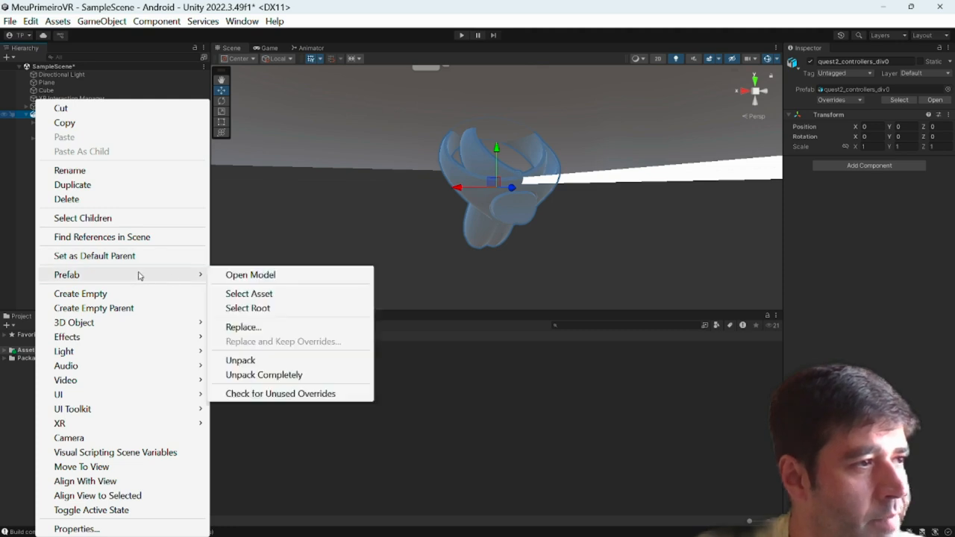
{"action": "left_click", "coordinate": [264, 375]}
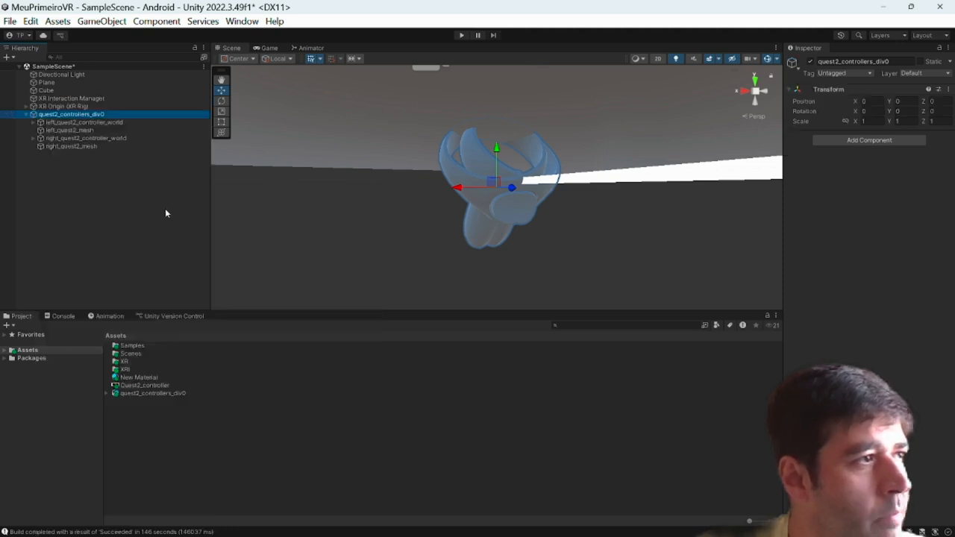
{"action": "left_click", "coordinate": [108, 123]}
{"action": "left_click", "coordinate": [34, 122]}
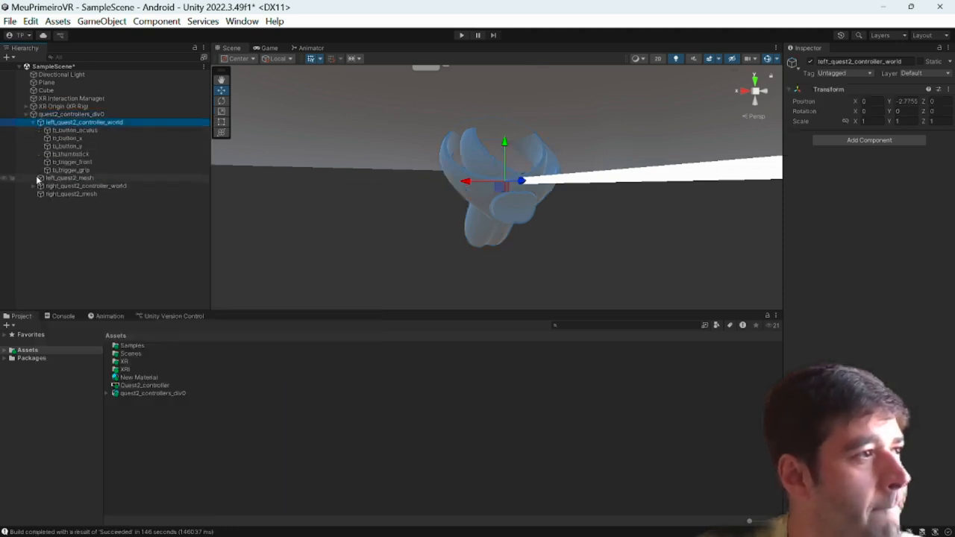
{"action": "left_click", "coordinate": [34, 186]}
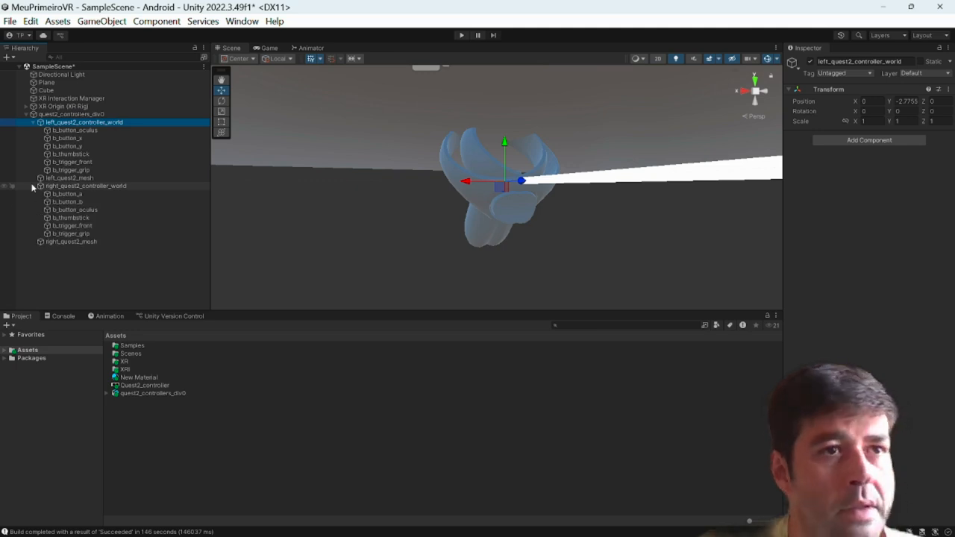
{"action": "left_click", "coordinate": [25, 115]}
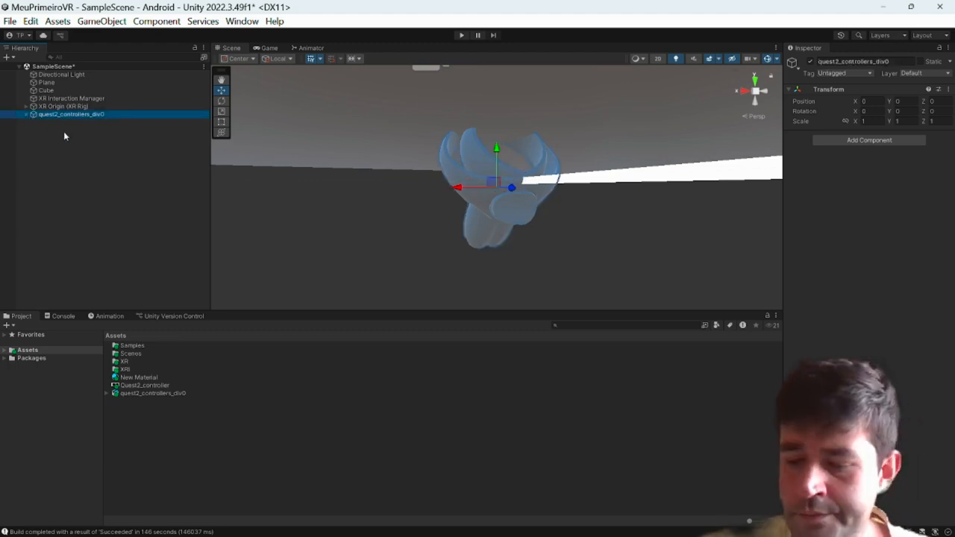
{"action": "left_click", "coordinate": [64, 133]}
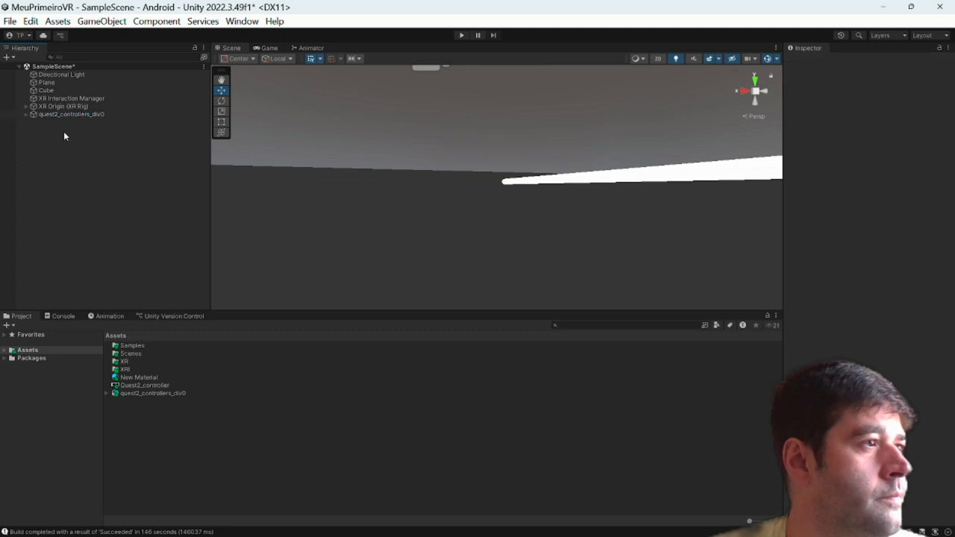
{"action": "key", "text": "ctrl+z"}
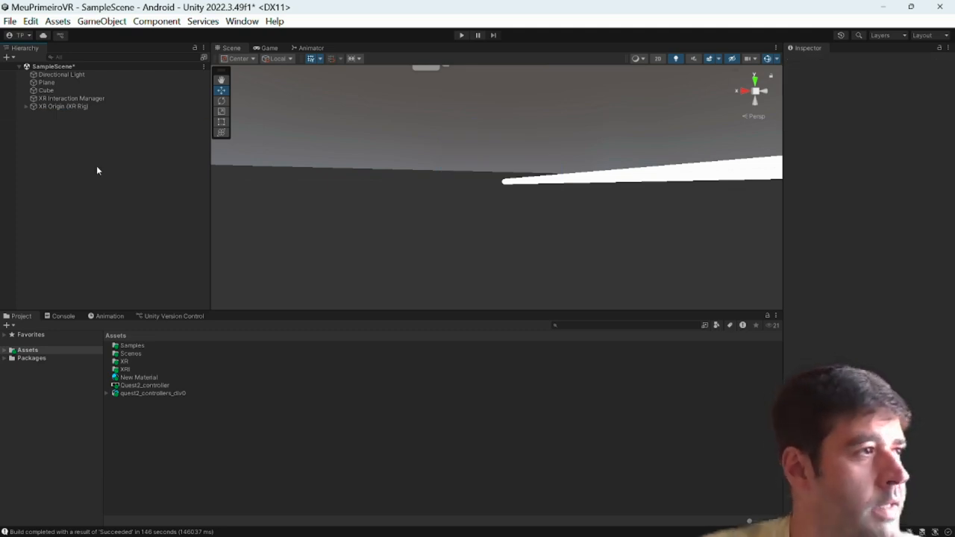
{"action": "left_click_drag", "start_coordinate": [96, 170], "coordinate": [98, 168]}
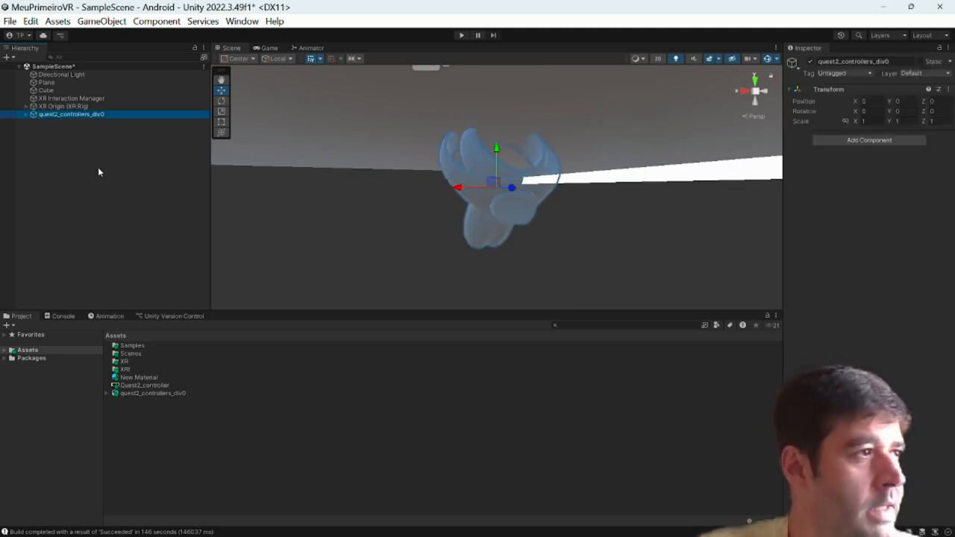
{"action": "left_click", "coordinate": [26, 115]}
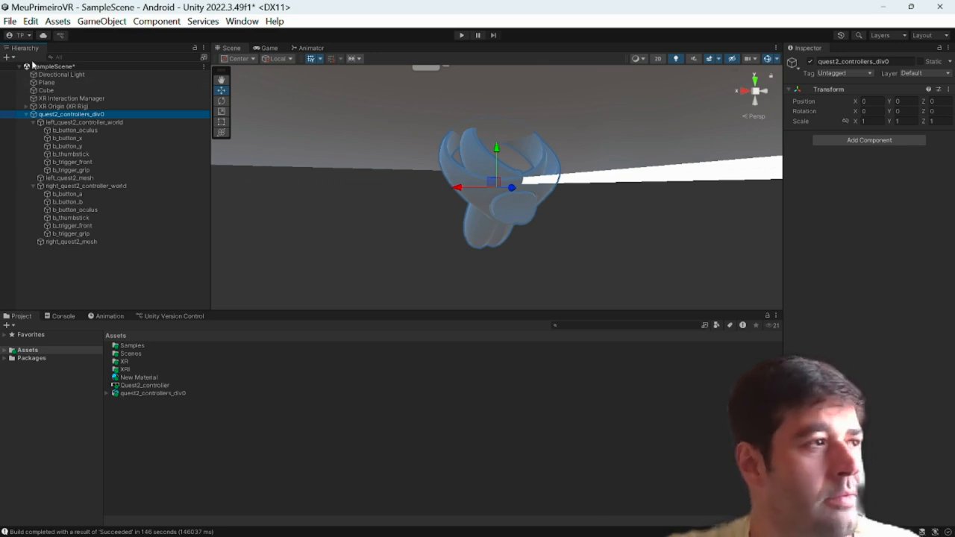
Step: Delete the quest2_controllers_div0 model from SampleScene
{"action": "left_click", "coordinate": [50, 107]}
{"action": "left_click", "coordinate": [47, 115]}
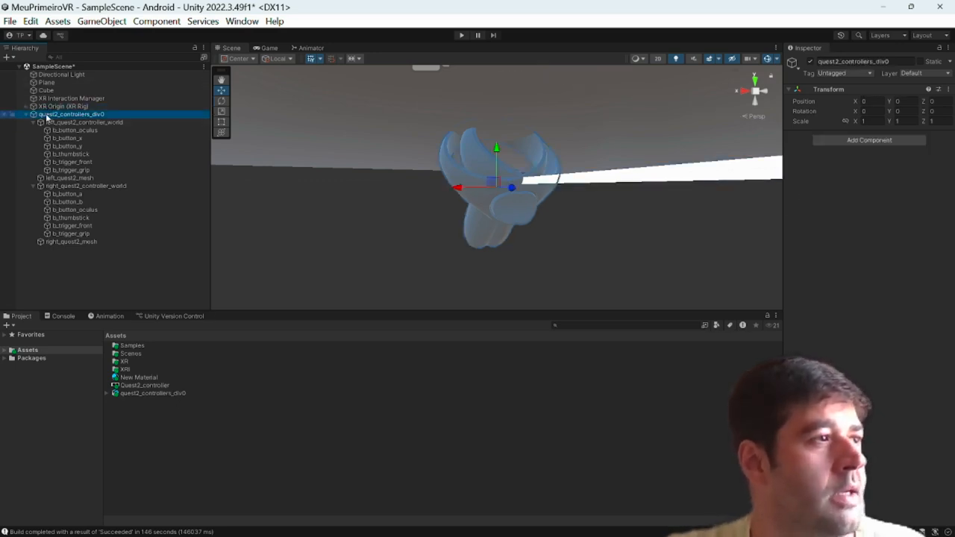
{"action": "key", "text": "Delete"}
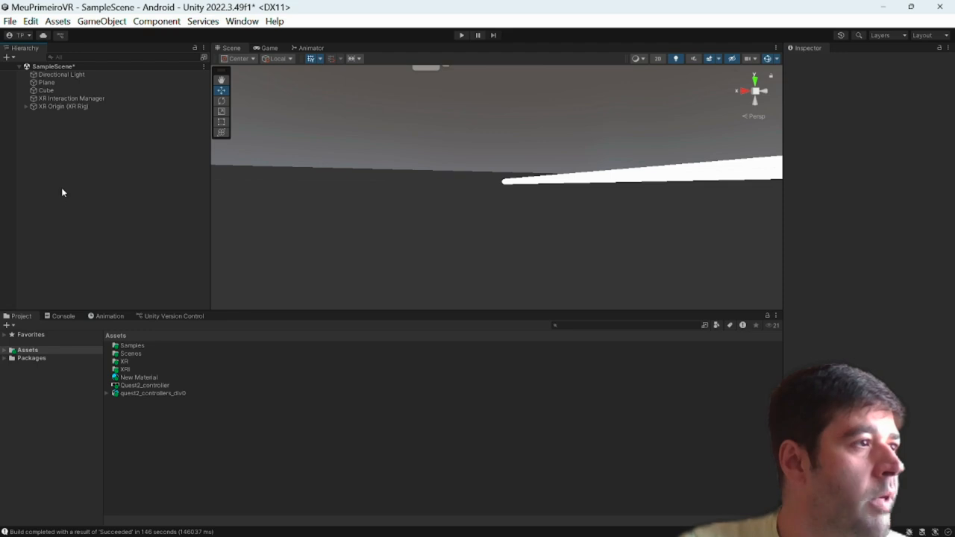
Step: Expand the XR Origin (XR Rig) down to its controllers and create an empty child object under Right Controller
{"action": "left_click", "coordinate": [12, 107]}
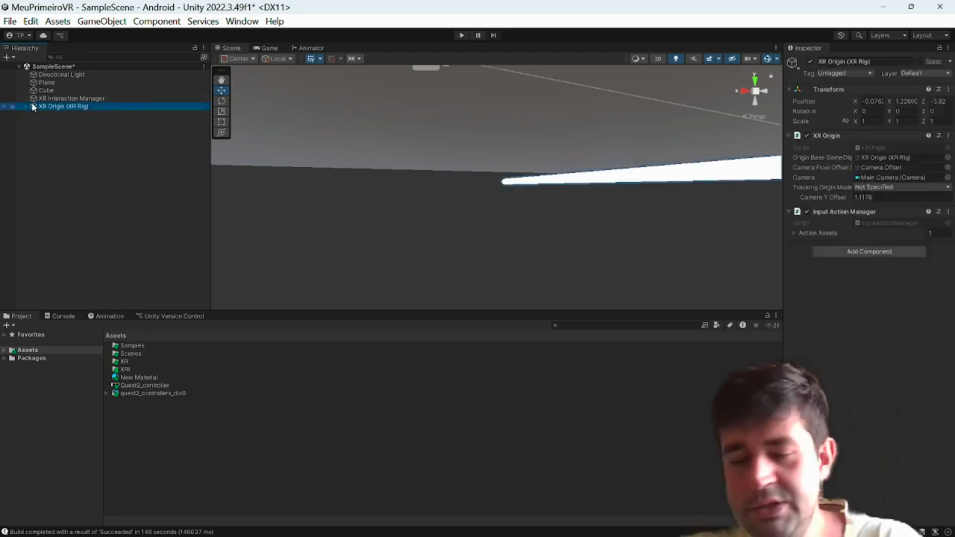
{"action": "left_click", "coordinate": [26, 106]}
{"action": "key", "text": "Down"}
{"action": "key", "text": "Right"}
{"action": "key", "text": "Down"}
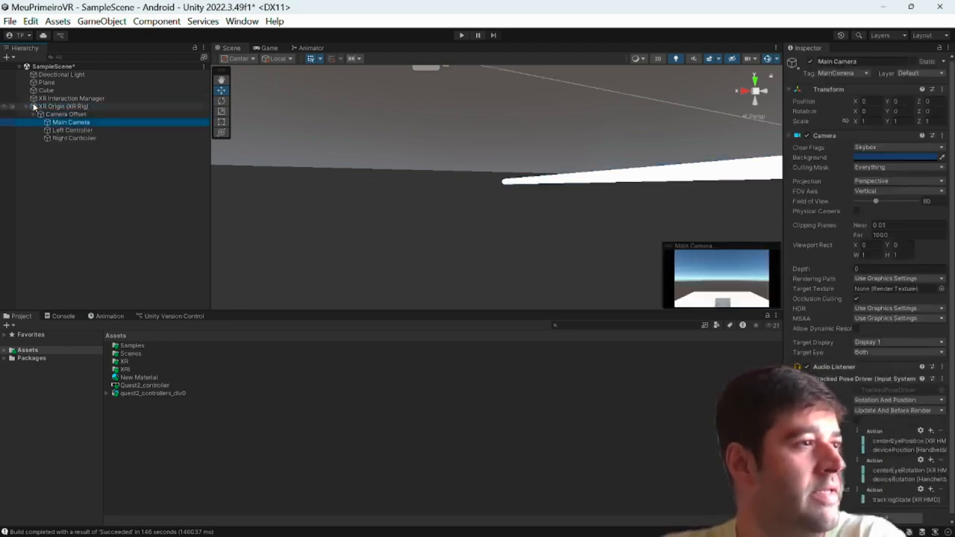
{"action": "key", "text": "Down"}
{"action": "key", "text": "Down"}
{"action": "key", "text": "Up"}
{"action": "key", "text": "Down"}
{"action": "key", "text": "Up"}
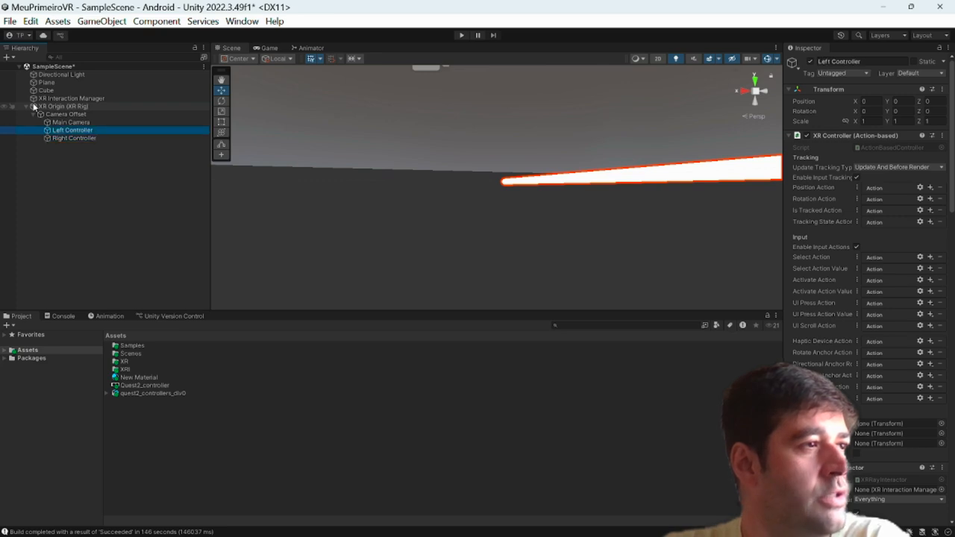
{"action": "key", "text": "Down"}
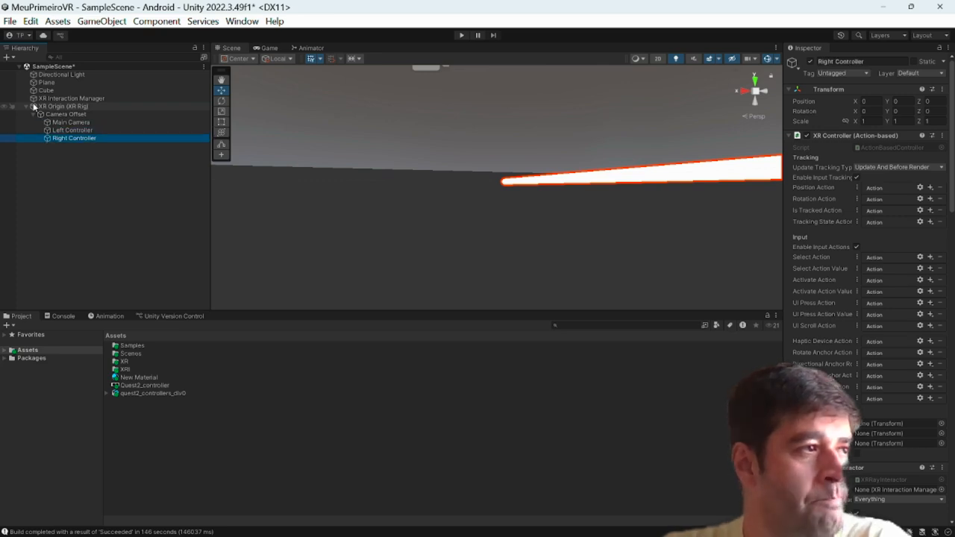
{"action": "right_click", "coordinate": [67, 139]}
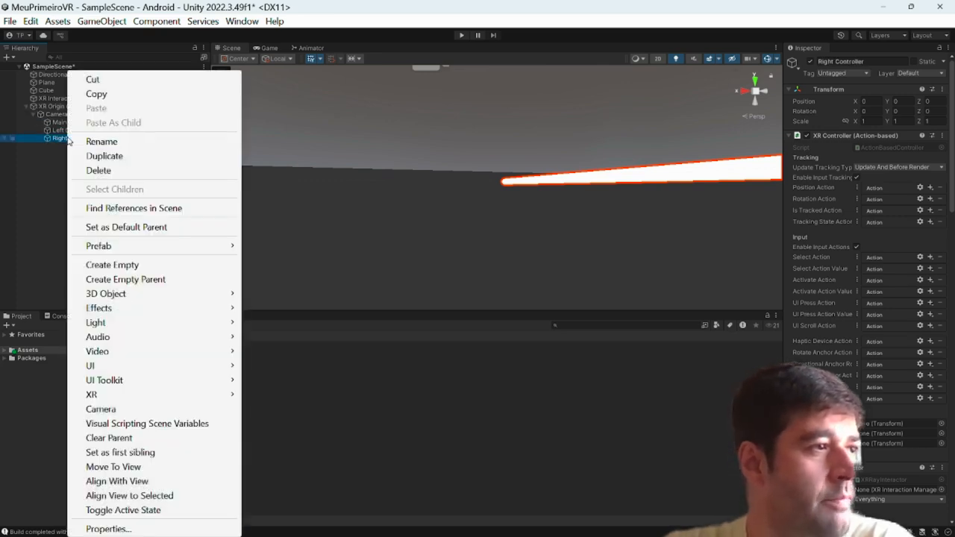
{"action": "left_click", "coordinate": [148, 269]}
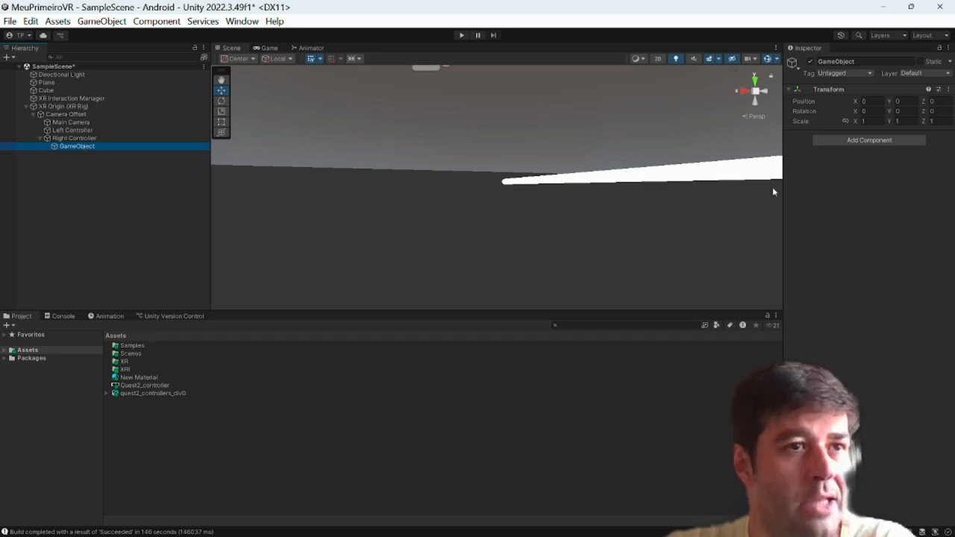
Step: Add a Mesh Filter and a Mesh Renderer component to the empty object under Right Controller
{"action": "left_click", "coordinate": [827, 140]}
{"action": "type", "text": "m"}
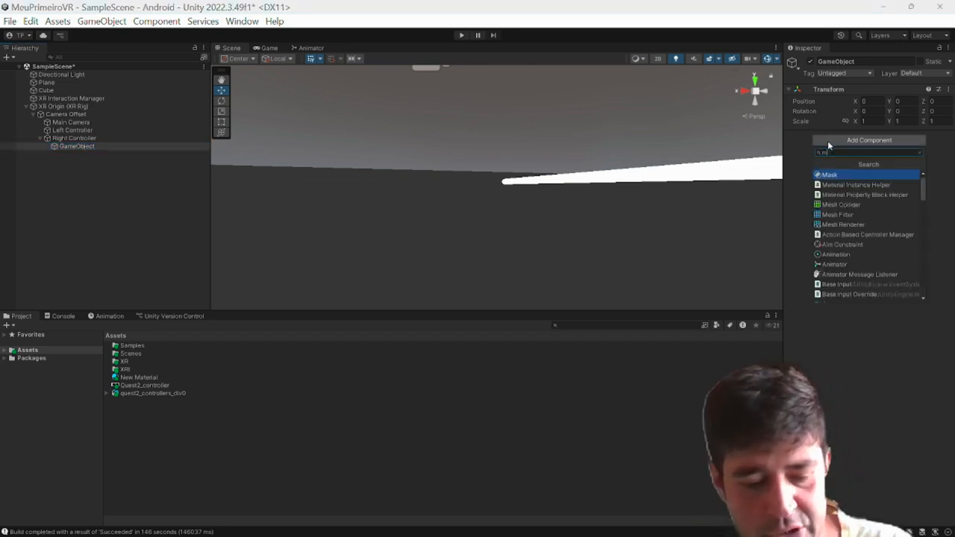
{"action": "type", "text": "esh"}
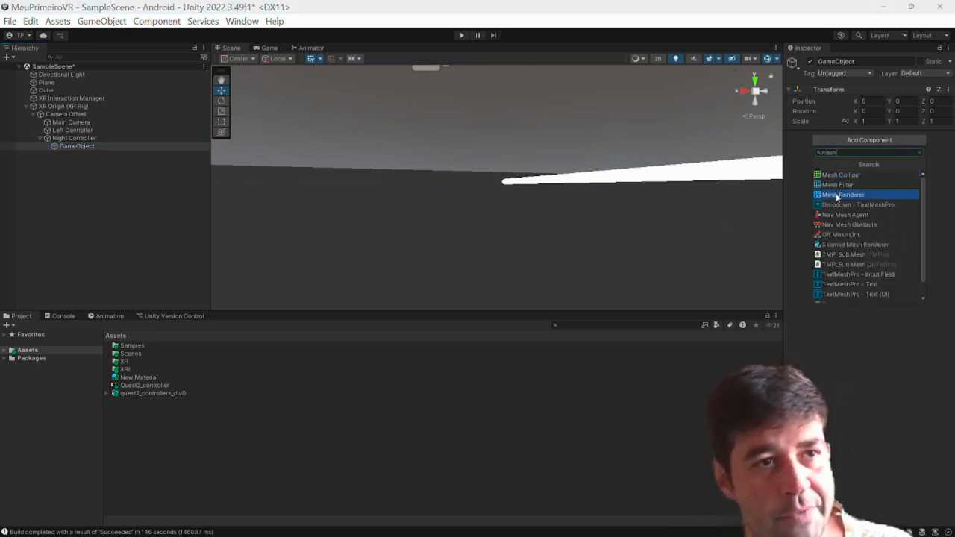
{"action": "left_click", "coordinate": [836, 185]}
{"action": "left_click", "coordinate": [840, 167]}
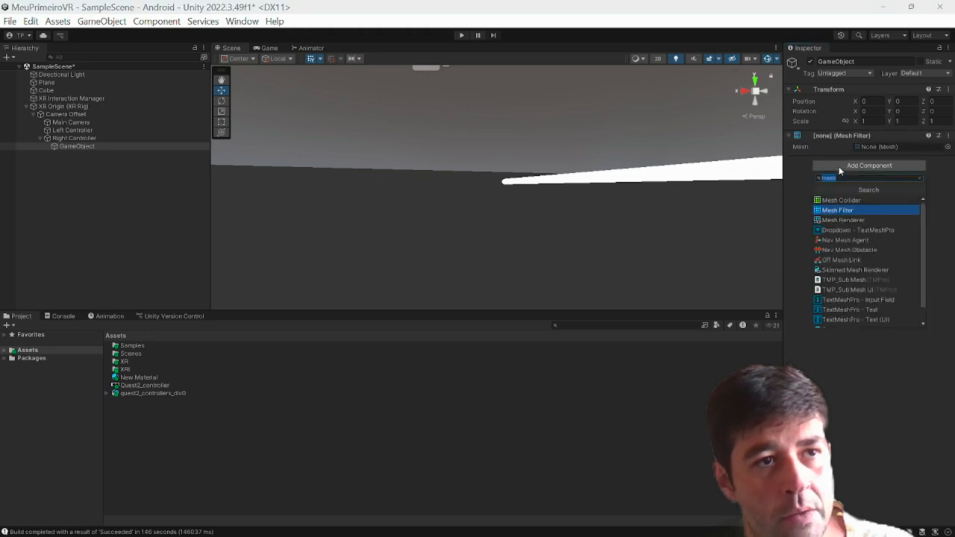
{"action": "left_click", "coordinate": [846, 220]}
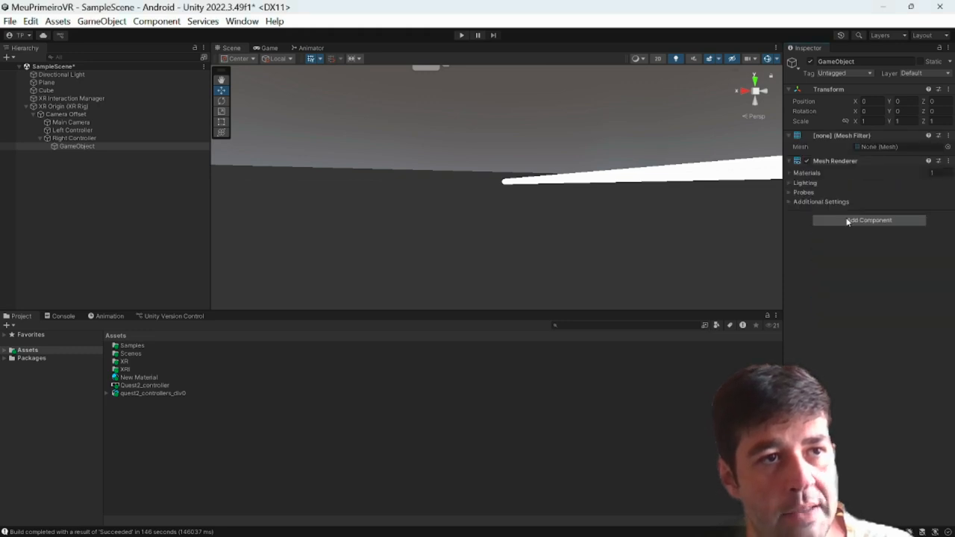
Step: Assign New Material to the renderer's Element 0 and right_quest2_mesh to the Mesh Filter of the Right Controller's child object
{"action": "left_click", "coordinate": [790, 174]}
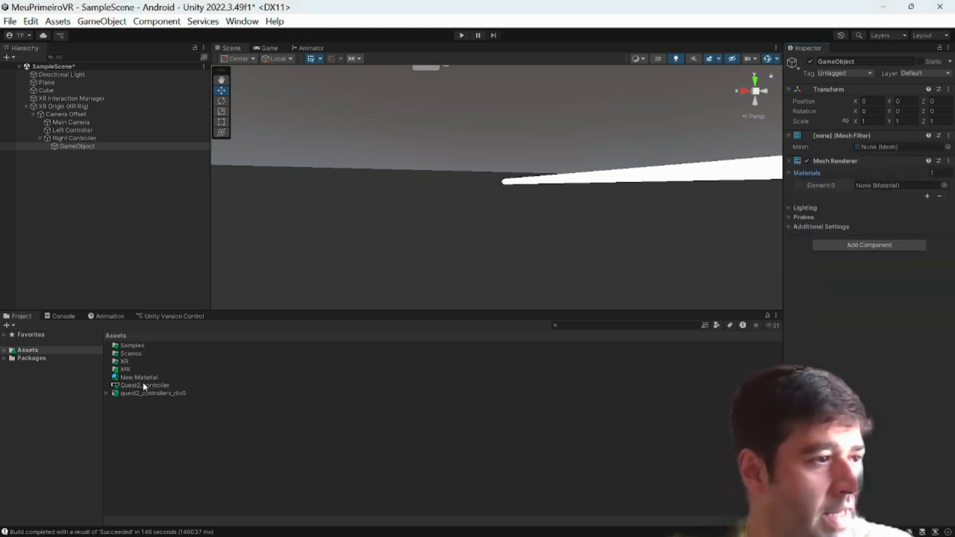
{"action": "left_click_drag", "start_coordinate": [141, 378], "coordinate": [874, 185]}
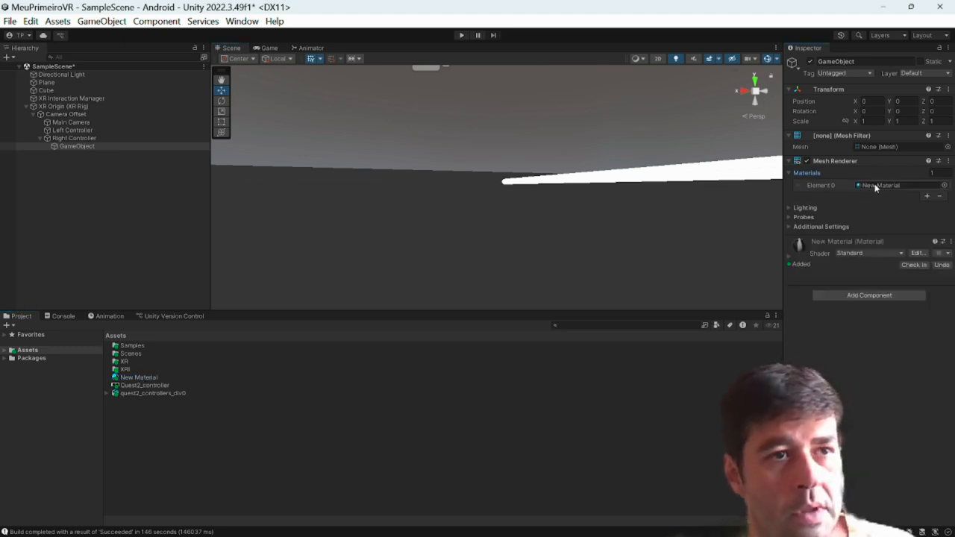
{"action": "left_click", "coordinate": [107, 394]}
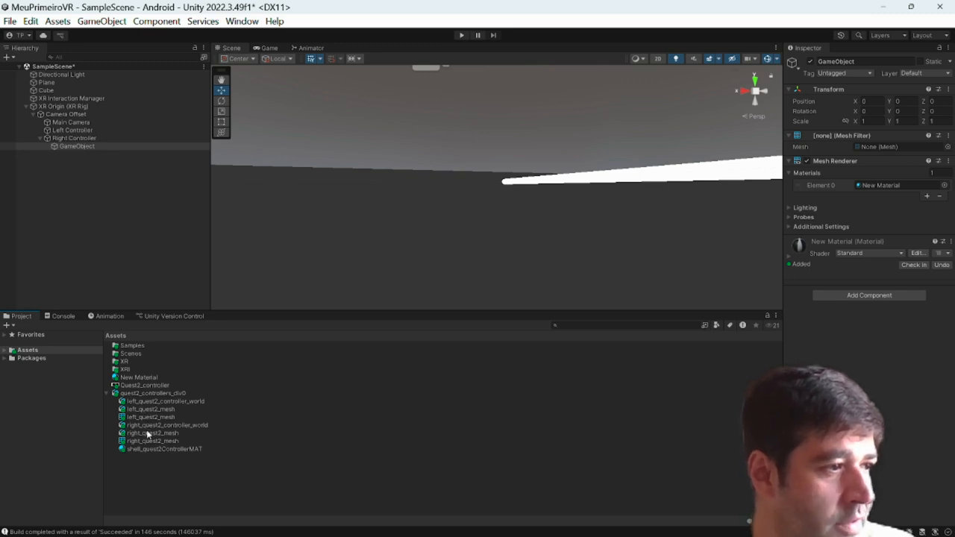
{"action": "left_click_drag", "start_coordinate": [143, 431], "coordinate": [883, 147]}
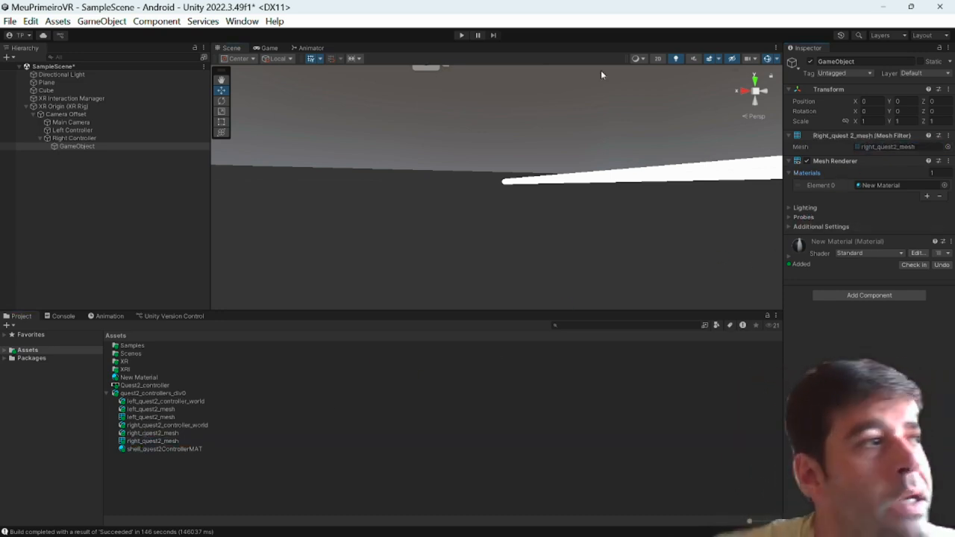
Step: Duplicate the Right Controller's mesh object, parent the copy to Left Controller and set its mesh to left_quest2_mesh
{"action": "left_click", "coordinate": [69, 139]}
{"action": "left_click", "coordinate": [69, 146]}
{"action": "key", "text": "ctrl+d"}
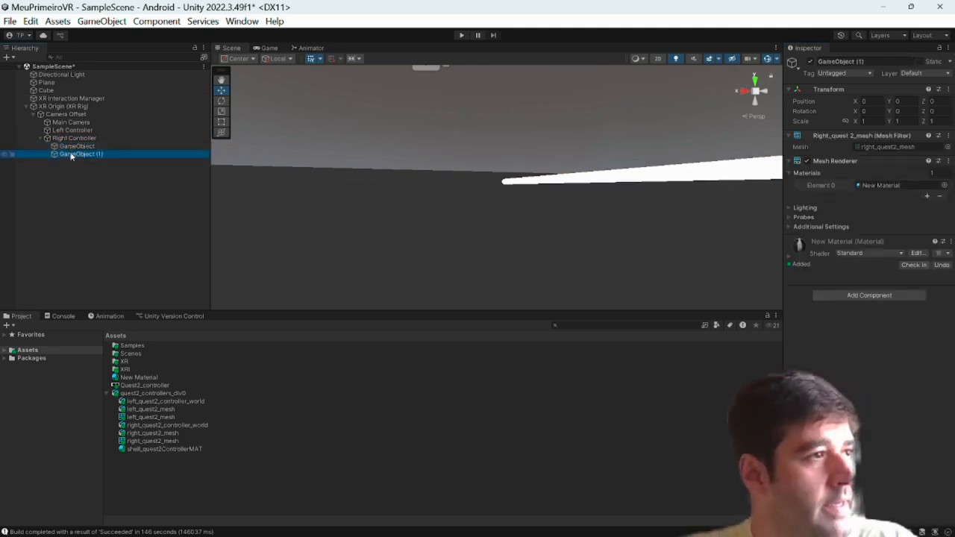
{"action": "left_click_drag", "start_coordinate": [69, 153], "coordinate": [72, 132]}
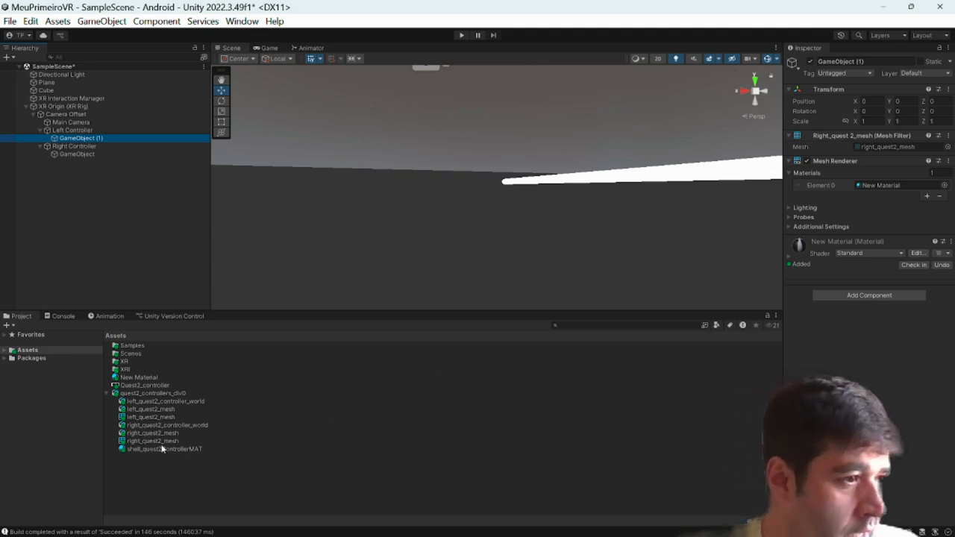
{"action": "left_click_drag", "start_coordinate": [150, 416], "coordinate": [870, 148]}
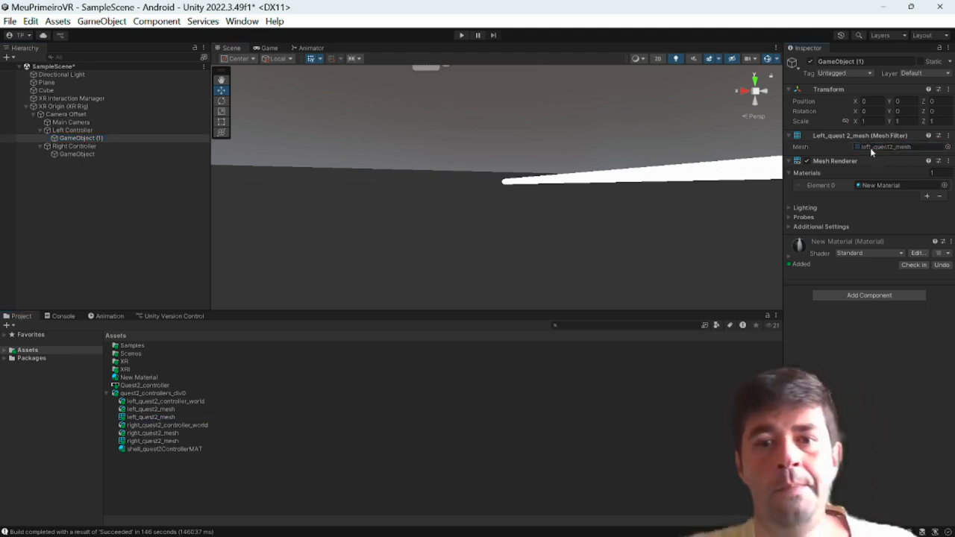
Step: Frame the left and right controller mesh objects in the scene view and examine their texture up close
{"action": "double_click", "coordinate": [115, 128]}
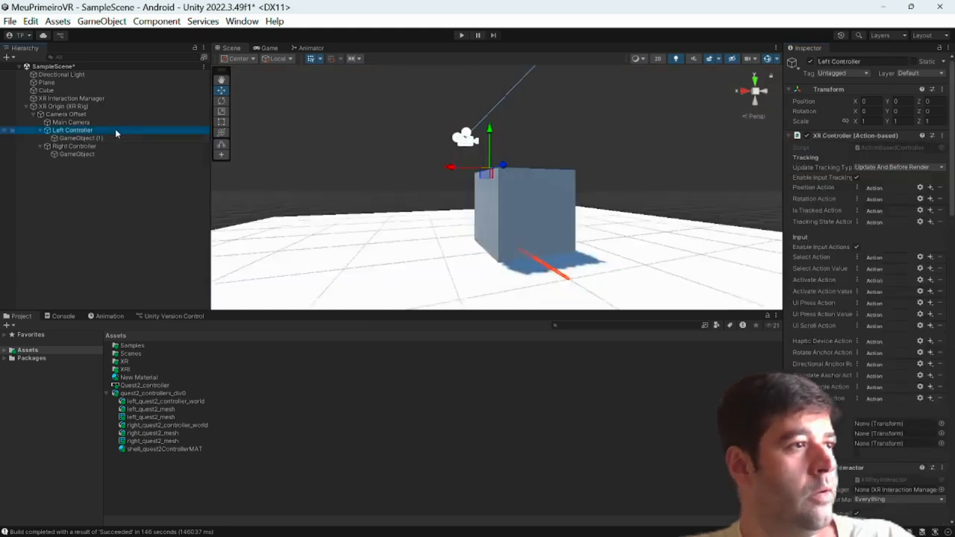
{"action": "double_click", "coordinate": [116, 139]}
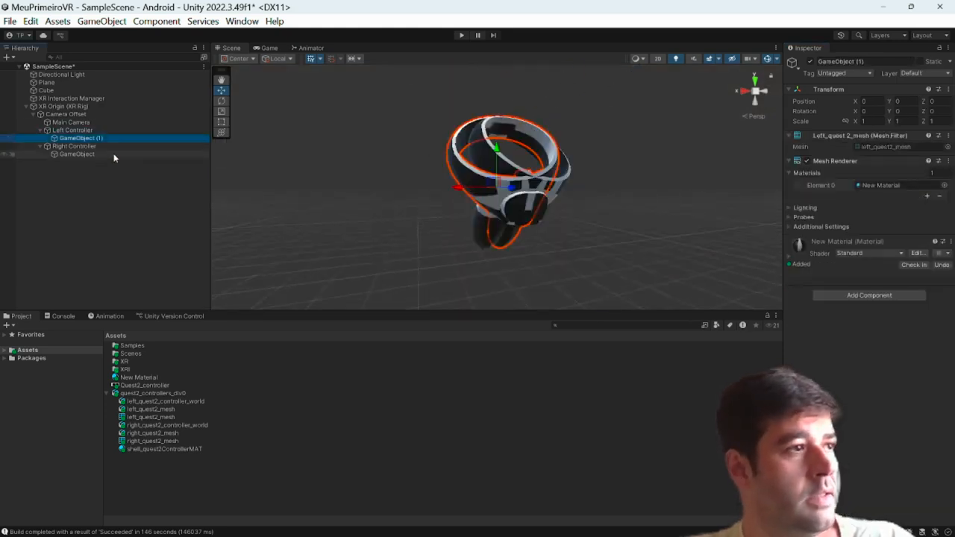
{"action": "double_click", "coordinate": [113, 154]}
{"action": "scroll", "coordinate": [558, 142], "scroll_direction": "up", "scroll_amount": 3}
{"action": "scroll", "coordinate": [558, 142], "scroll_direction": "up", "scroll_amount": 2}
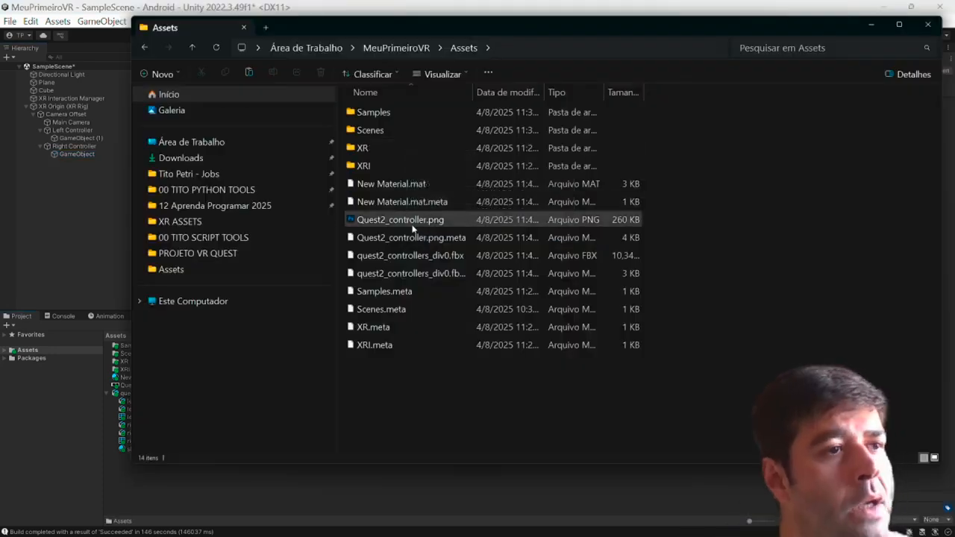
Step: Copy the nextControllerBoth_color1k texture into the MeuPrimeiroVR project's Assets folder in File Explorer and return to Unity
{"action": "left_click", "coordinate": [413, 220]}
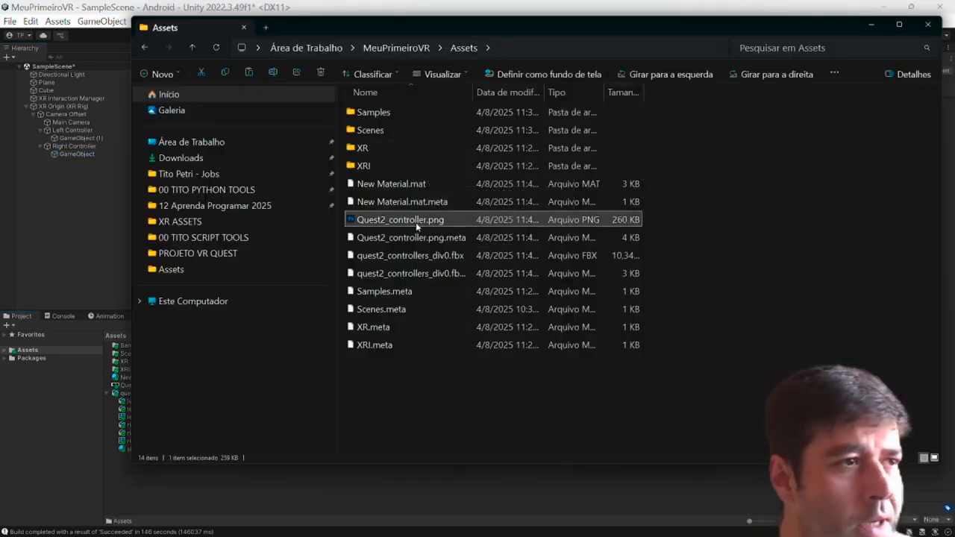
{"action": "left_click", "coordinate": [224, 505]}
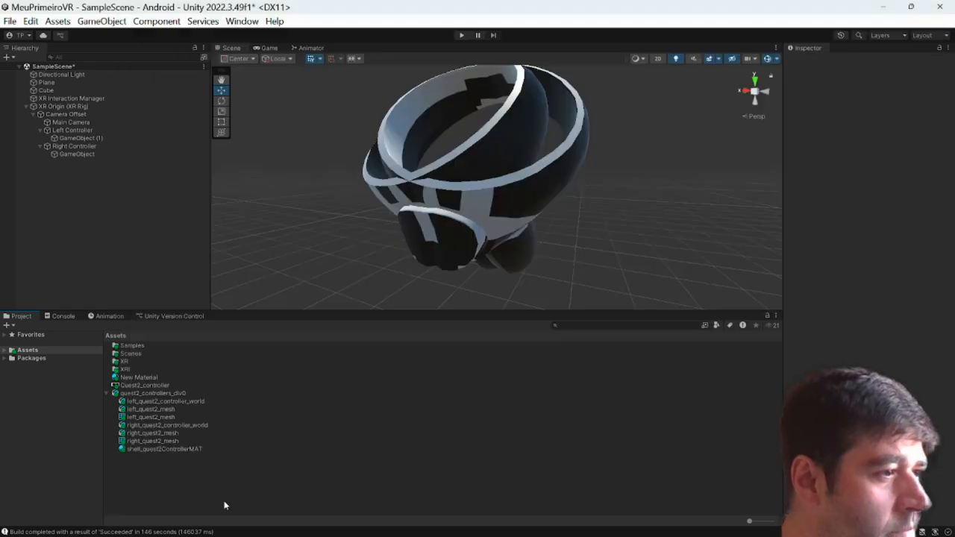
{"action": "key", "text": "alt+Tab"}
{"action": "left_click", "coordinate": [414, 382]}
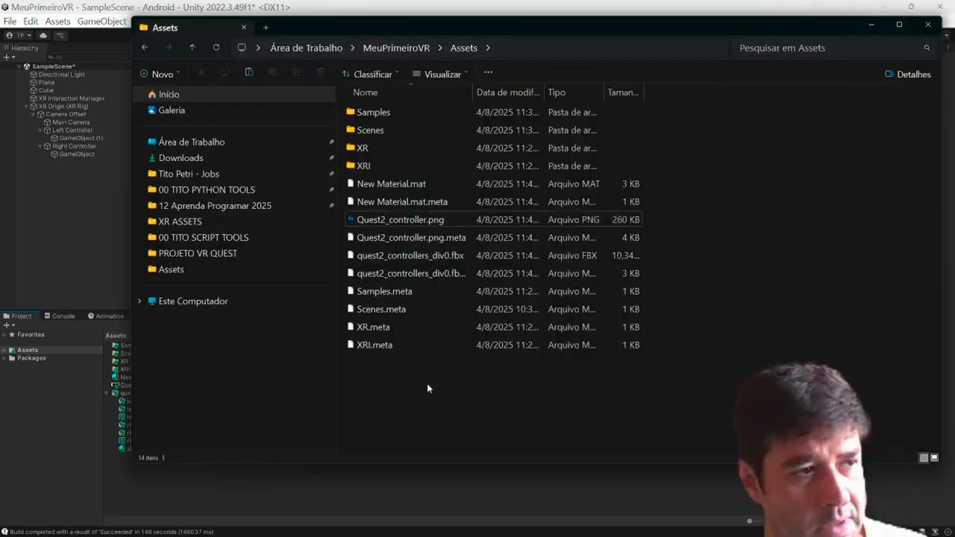
{"action": "left_click", "coordinate": [409, 365]}
{"action": "key", "text": "alt+Tab"}
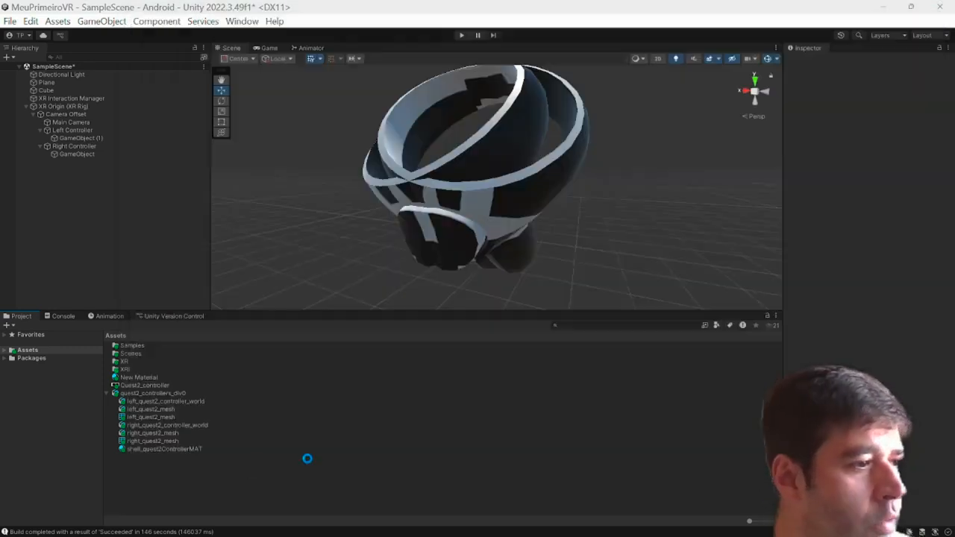
Step: Assign the nextControllerBoth_color1k texture to New Material's Albedo map and select the left controller mesh object
{"action": "left_click", "coordinate": [139, 378]}
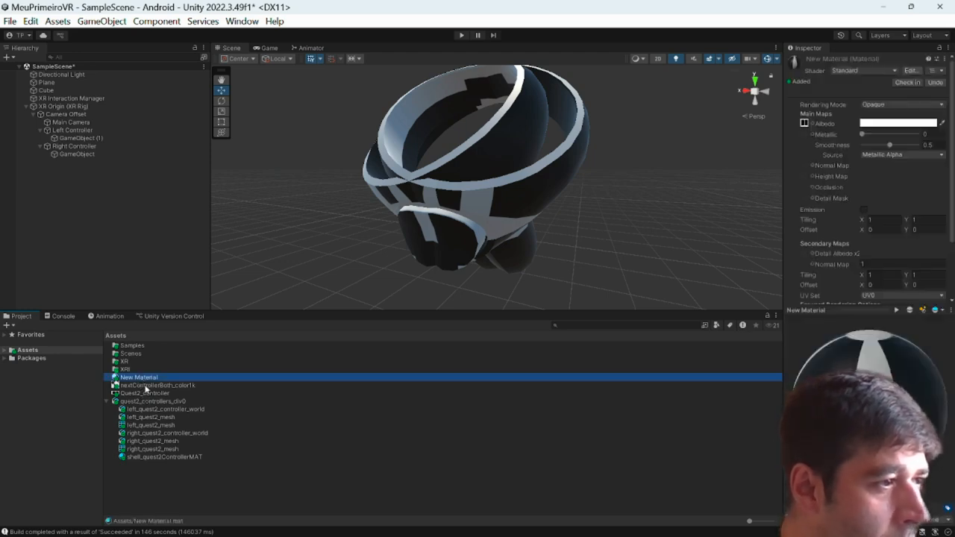
{"action": "left_click_drag", "start_coordinate": [140, 377], "coordinate": [728, 202]}
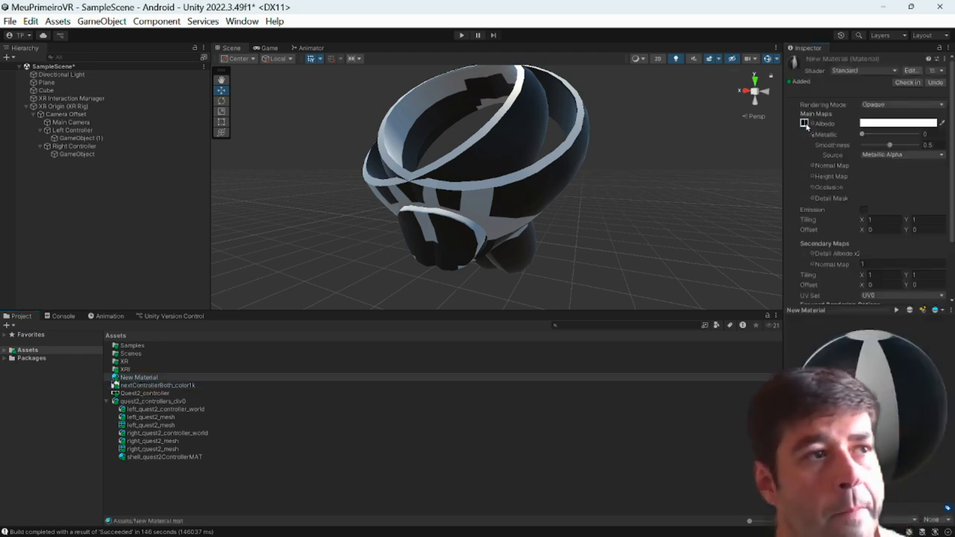
{"action": "left_click_drag", "start_coordinate": [442, 235], "coordinate": [638, 243], "text": "alt"}
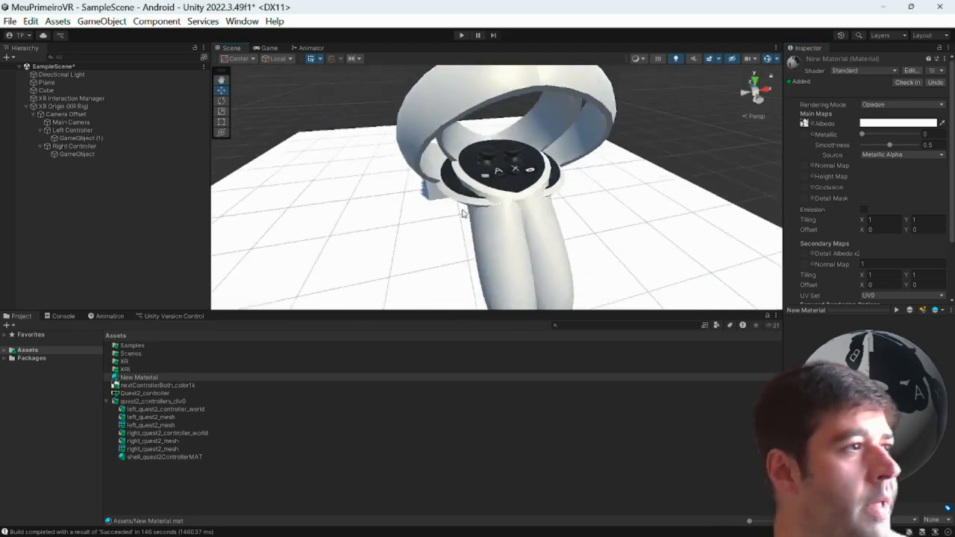
{"action": "left_click", "coordinate": [99, 139]}
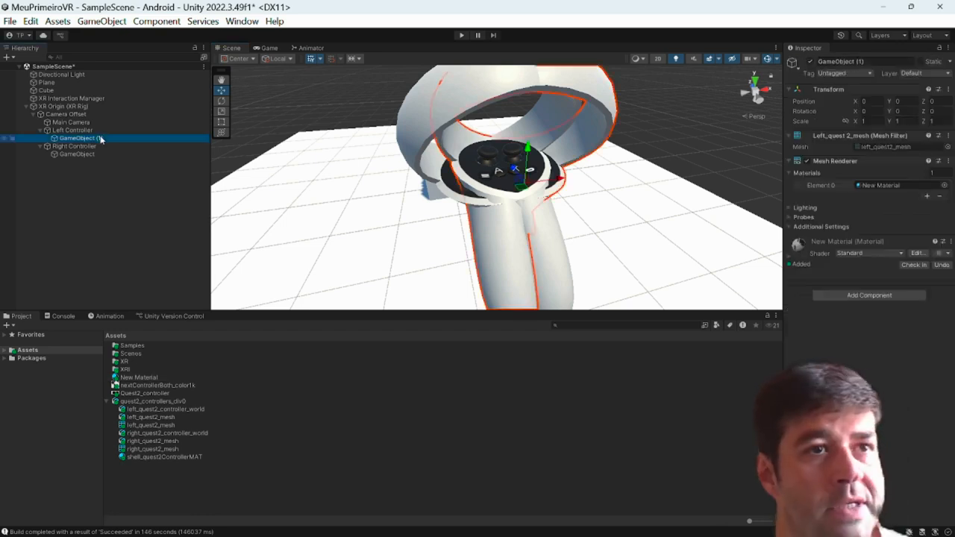
Step: Save the scene and apply the XRI Default Left Controller preset to the Left Controller's XR Controller component
{"action": "left_click", "coordinate": [77, 155]}
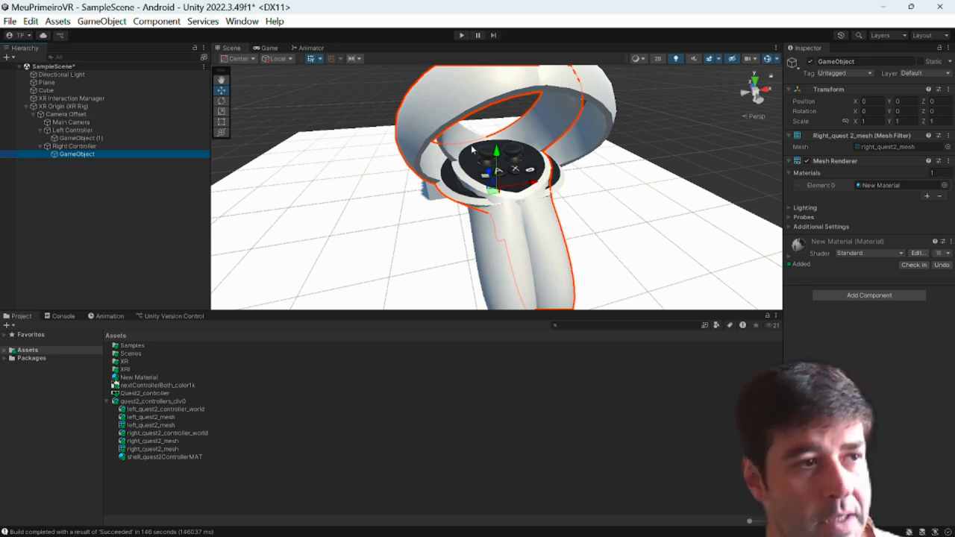
{"action": "key", "text": "ctrl+s"}
{"action": "left_click", "coordinate": [73, 130]}
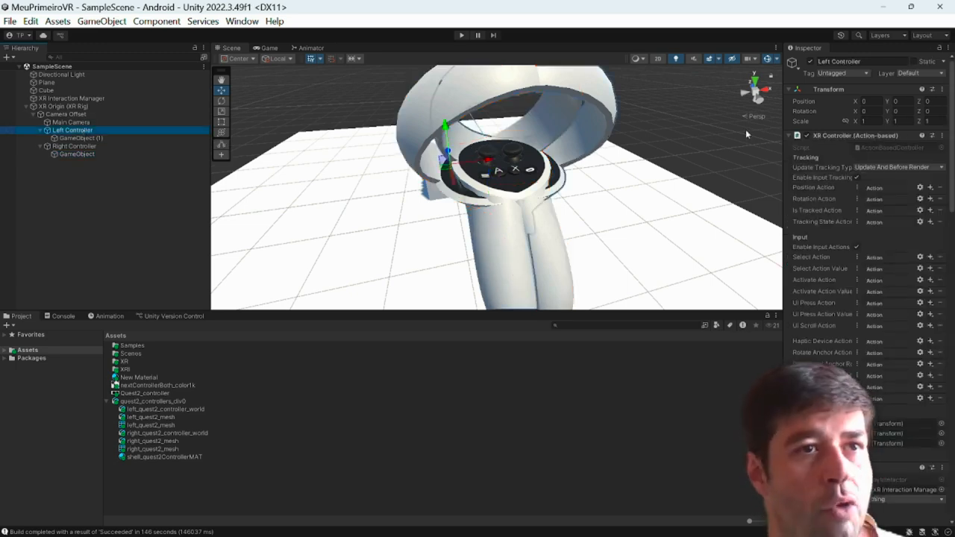
{"action": "left_click", "coordinate": [932, 135]}
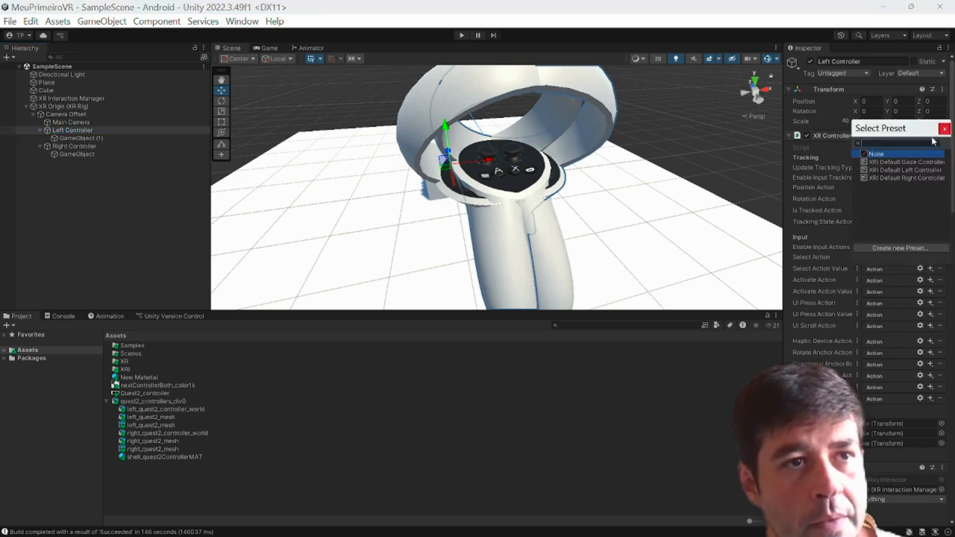
{"action": "left_click", "coordinate": [907, 170]}
{"action": "left_click", "coordinate": [915, 173]}
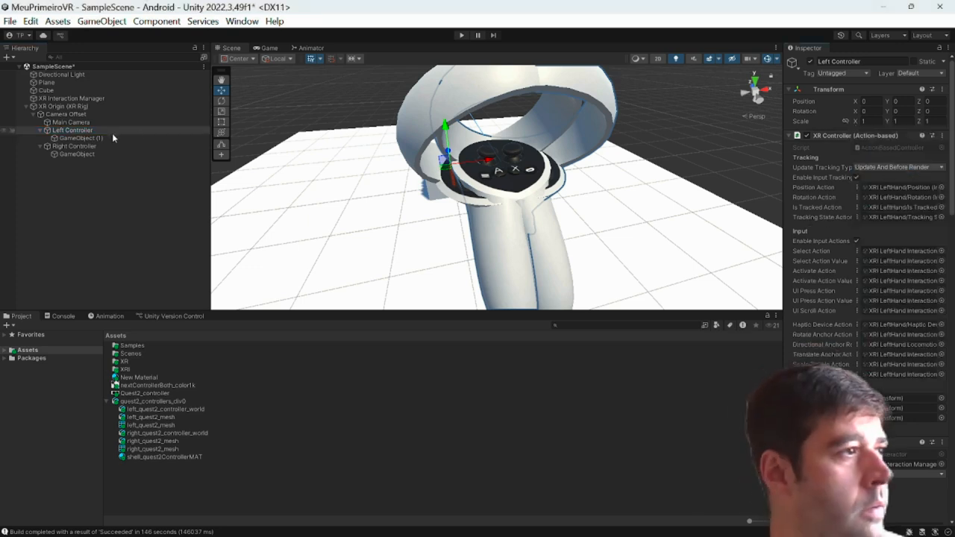
Step: Apply the XRI Default Right Controller preset to the Right Controller's XR Controller component, then build and run the project
{"action": "left_click", "coordinate": [74, 146]}
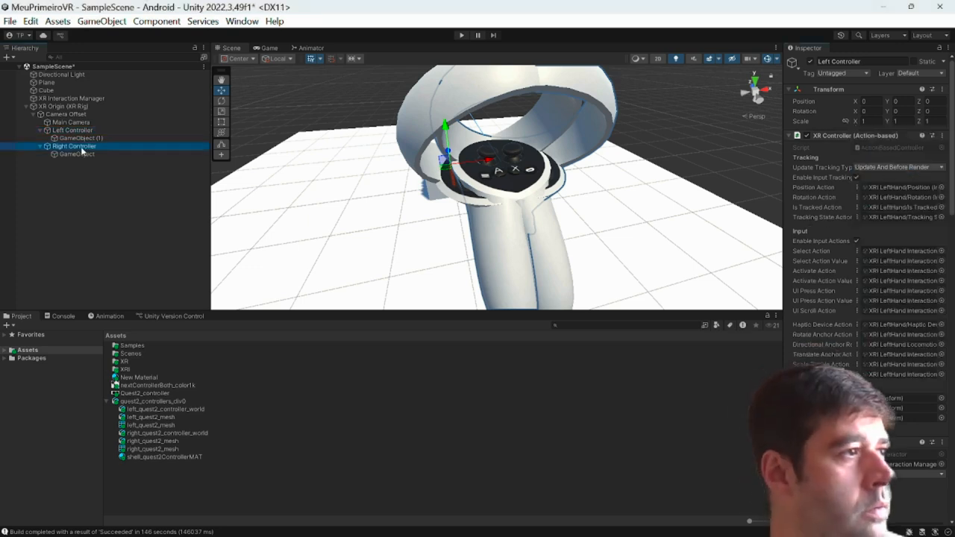
{"action": "left_click", "coordinate": [932, 136]}
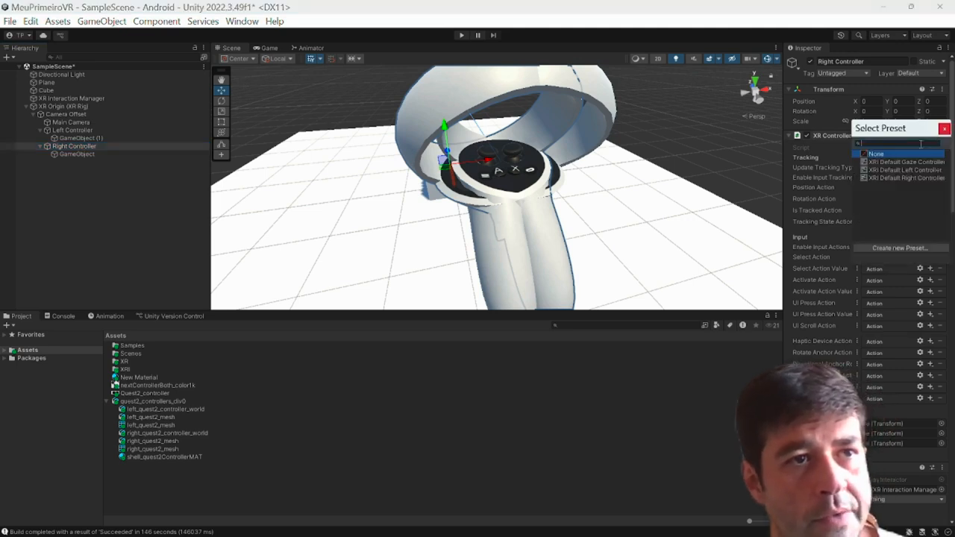
{"action": "left_click", "coordinate": [890, 177]}
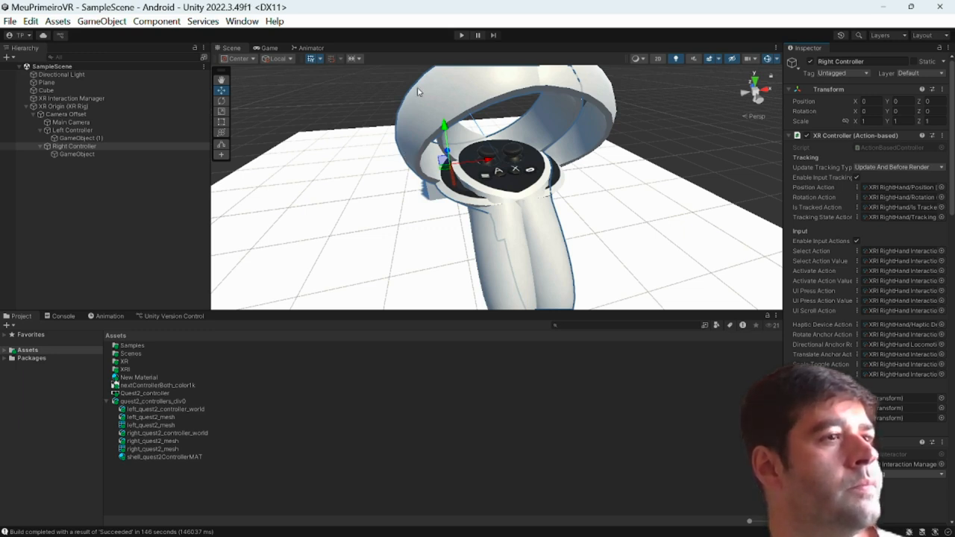
{"action": "key", "text": "ctrl+b"}
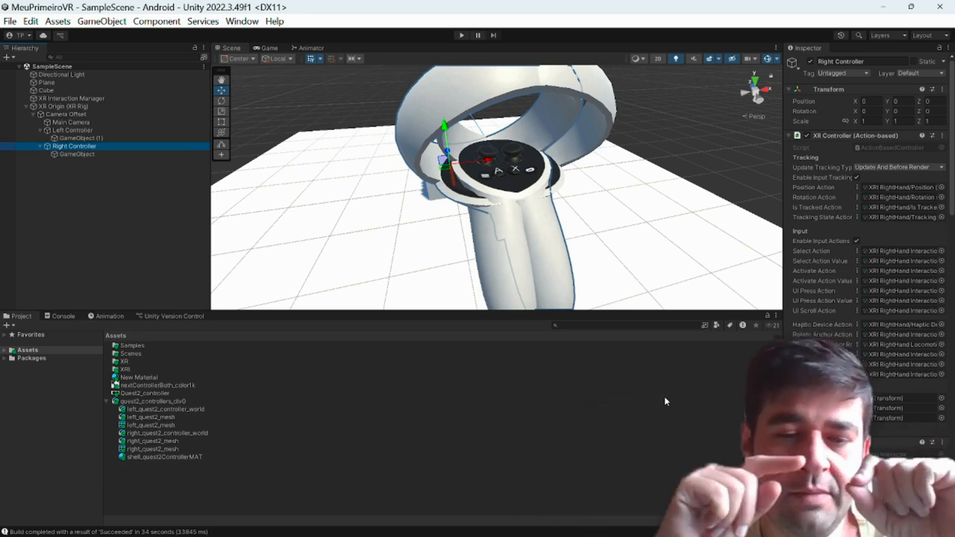
Step: Set the position of both controller mesh objects to X -0.01 and Y 0.0055
{"action": "left_click", "coordinate": [70, 140]}
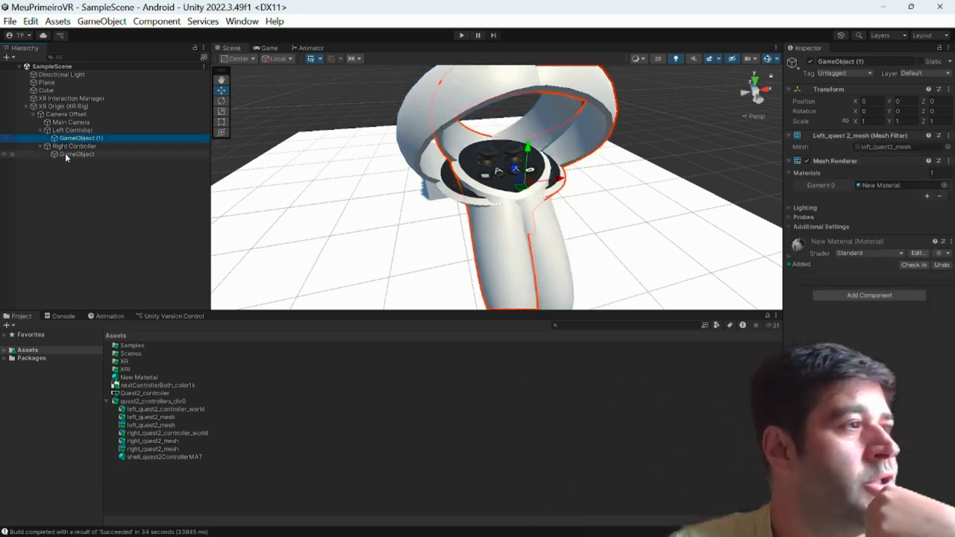
{"action": "left_click", "coordinate": [65, 152]}
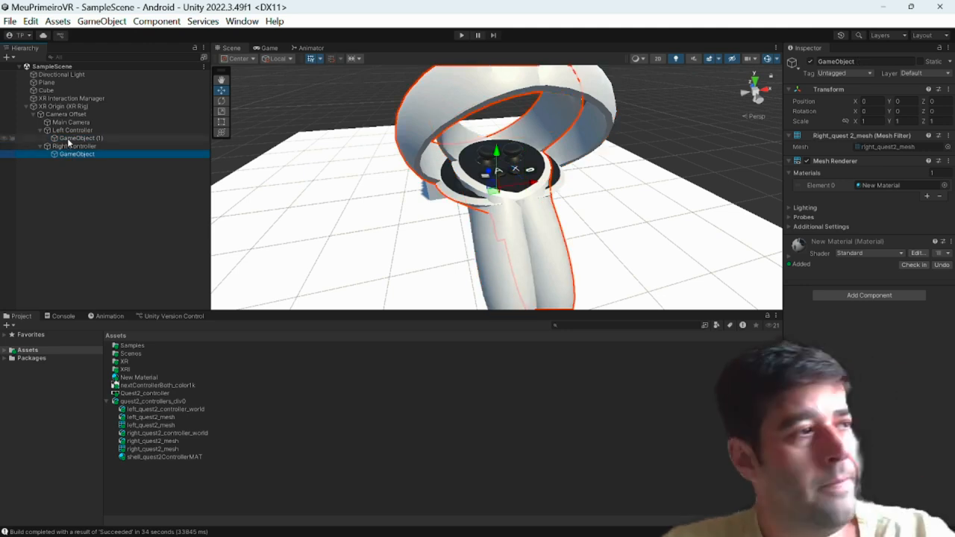
{"action": "left_click", "coordinate": [70, 139], "text": "ctrl"}
{"action": "left_click", "coordinate": [900, 101]}
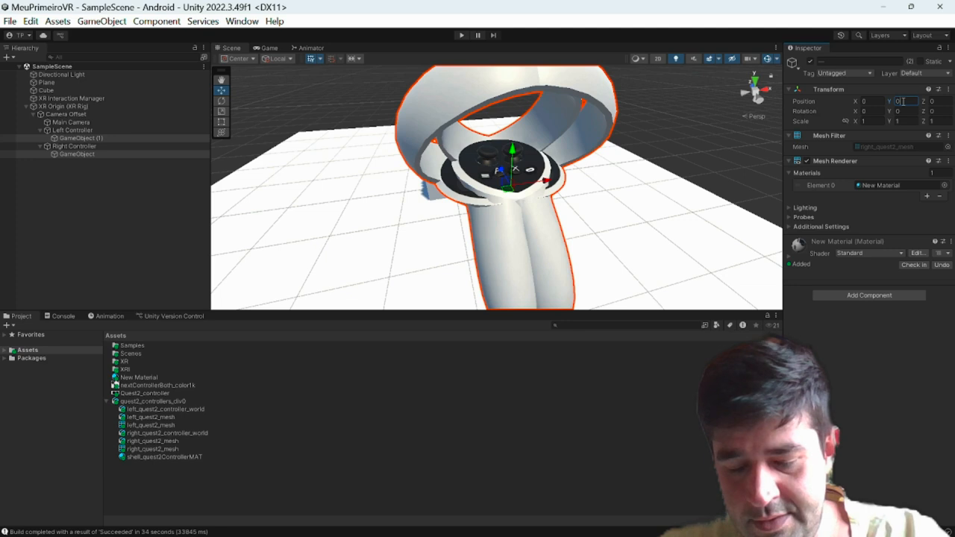
{"action": "type", "text": "0.0055"}
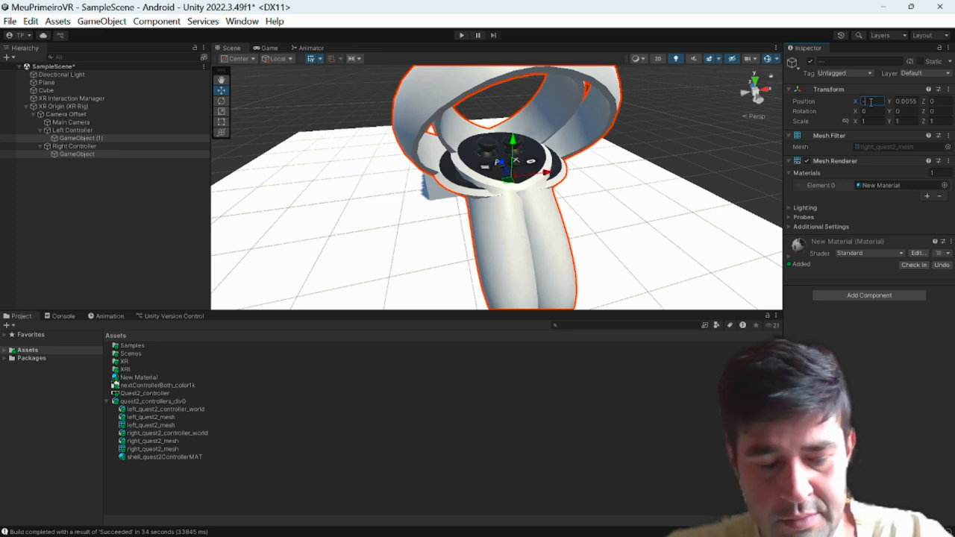
{"action": "type", "text": "5"}
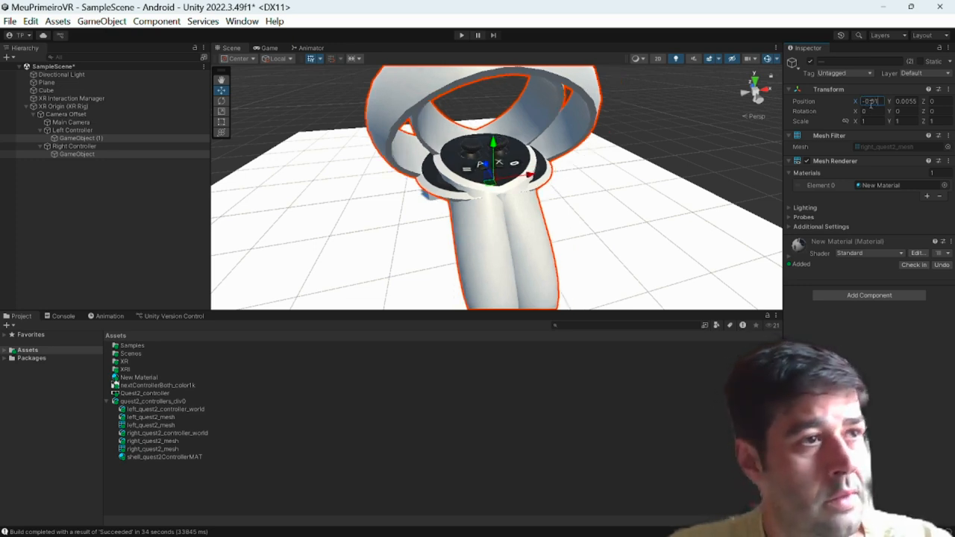
Step: Set the right controller mesh object's X position to 0.01
{"action": "left_click", "coordinate": [158, 154]}
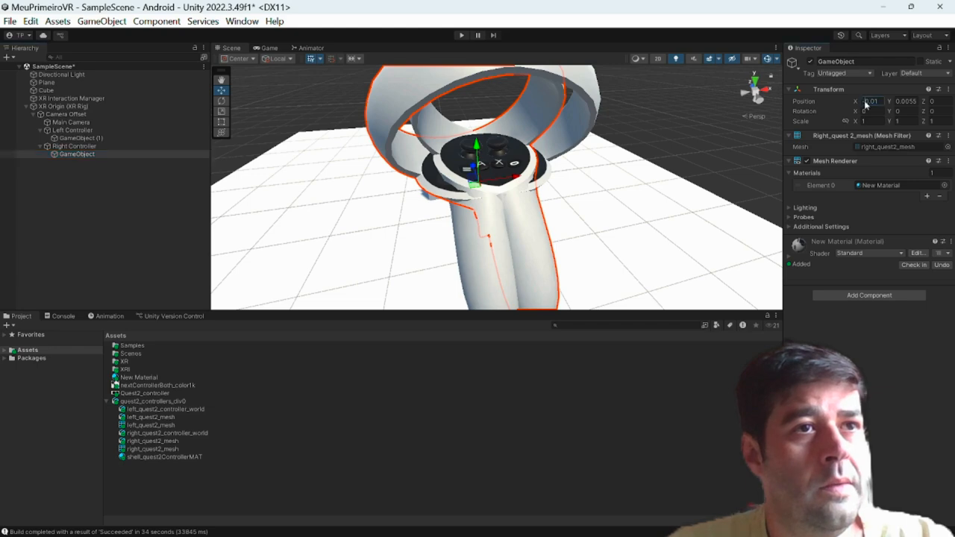
{"action": "key", "text": "BackSpace"}
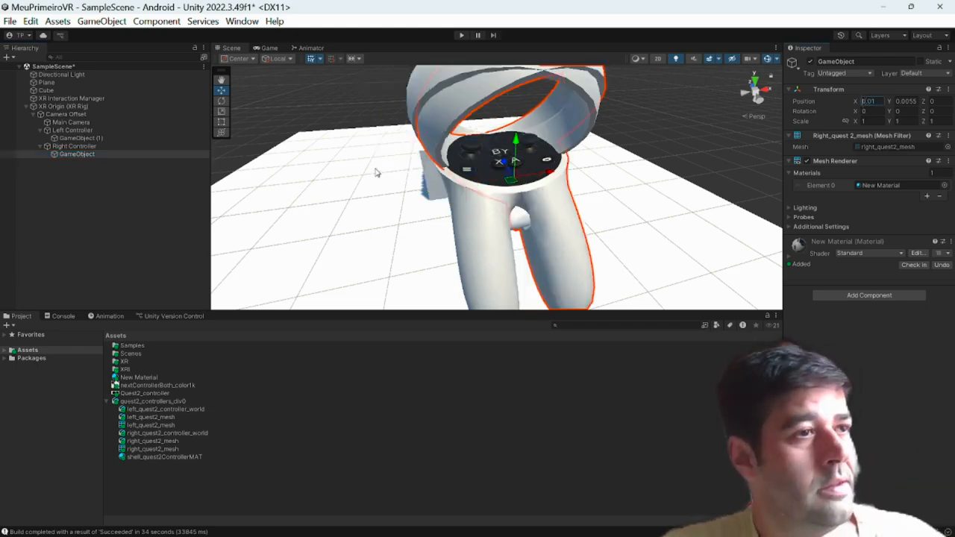
{"action": "left_click_drag", "start_coordinate": [377, 172], "coordinate": [715, 164], "text": "alt"}
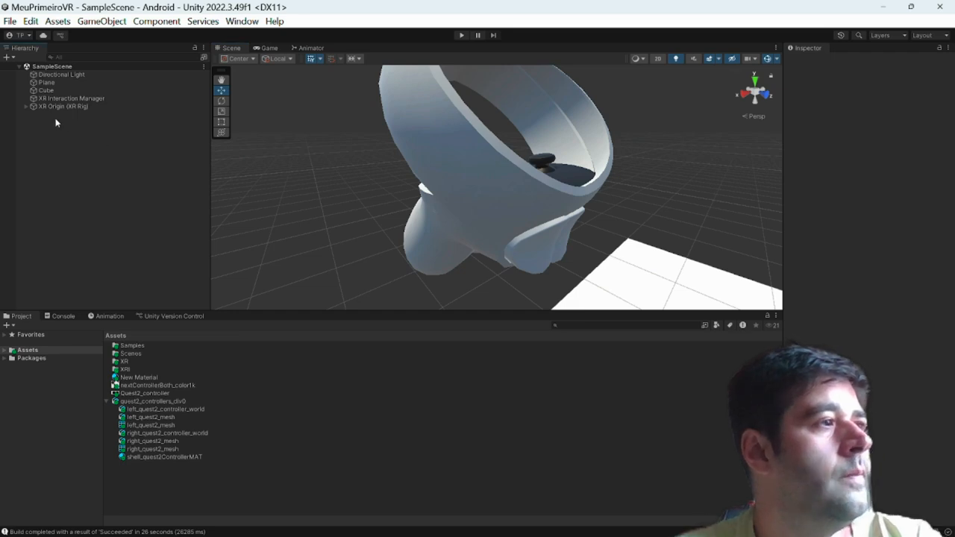
Step: Add a cylinder, scale it down to about 0.41 wide and 0.17 high, and raise it onto the cube at Y about 1.25
{"action": "scroll", "coordinate": [589, 218], "scroll_direction": "down", "scroll_amount": 4}
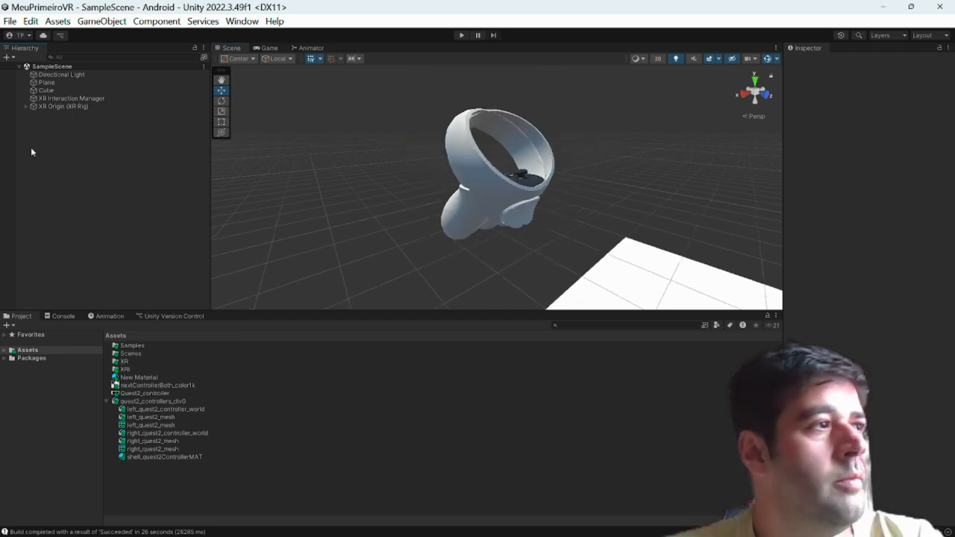
{"action": "double_click", "coordinate": [45, 90]}
{"action": "left_click_drag", "start_coordinate": [455, 141], "coordinate": [520, 235], "text": "alt"}
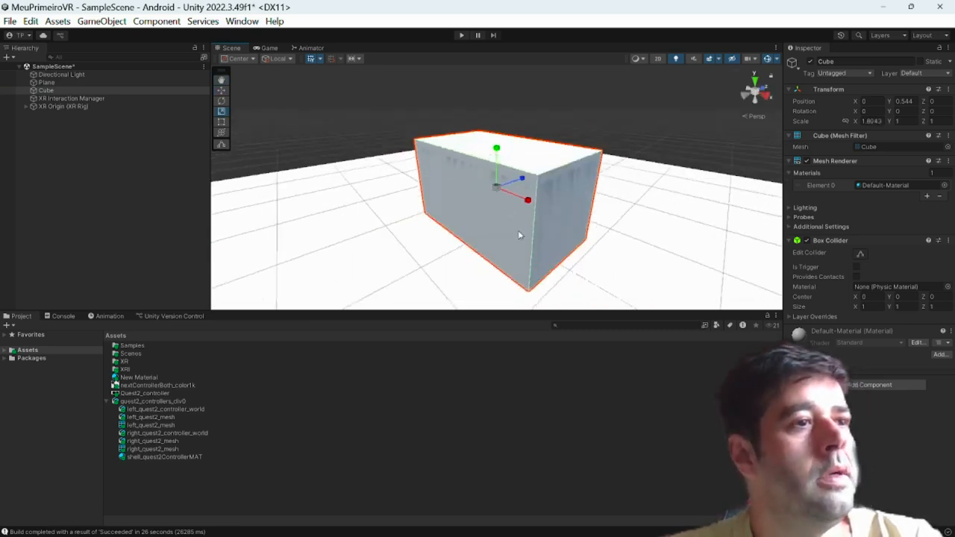
{"action": "scroll", "coordinate": [518, 232], "scroll_direction": "down", "scroll_amount": 2}
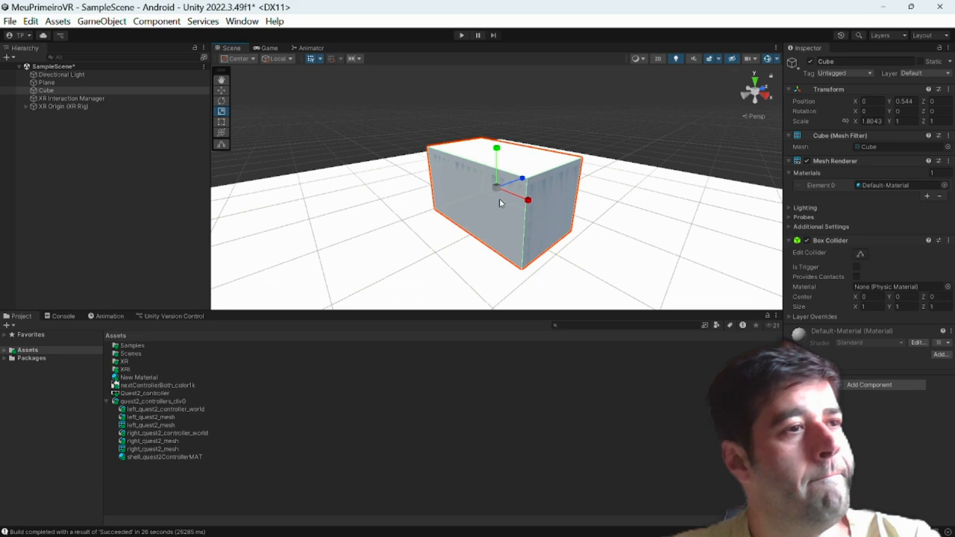
{"action": "right_click", "coordinate": [131, 170]}
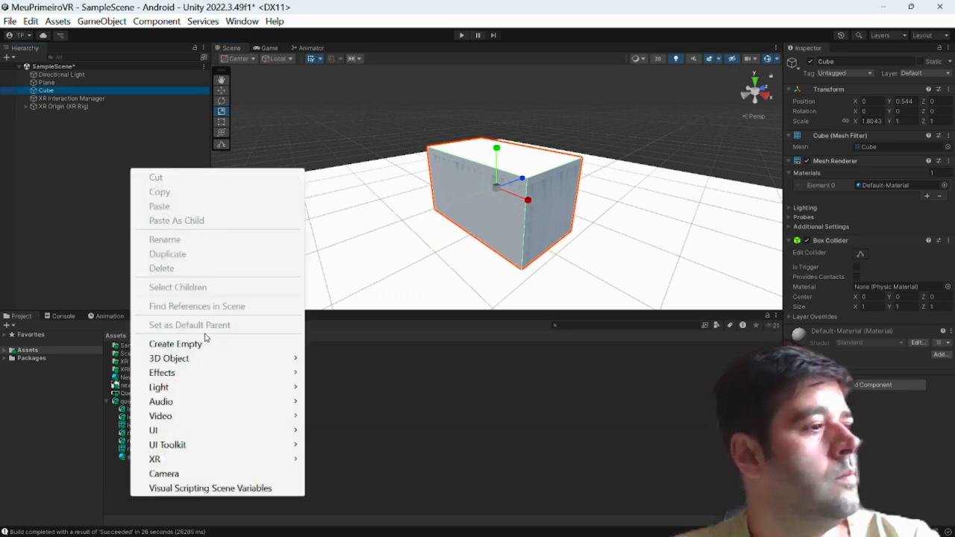
{"action": "mouse_move", "coordinate": [169, 358]}
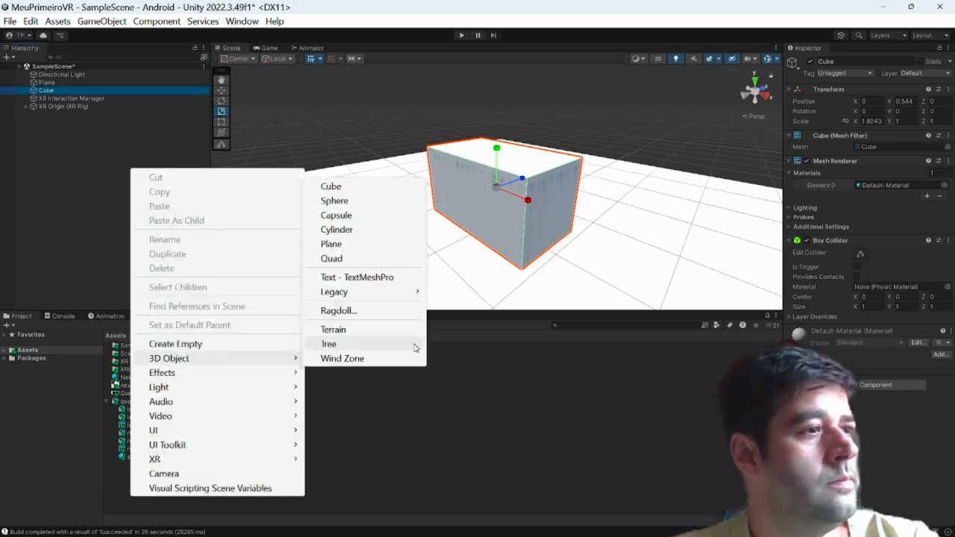
{"action": "left_click", "coordinate": [396, 232]}
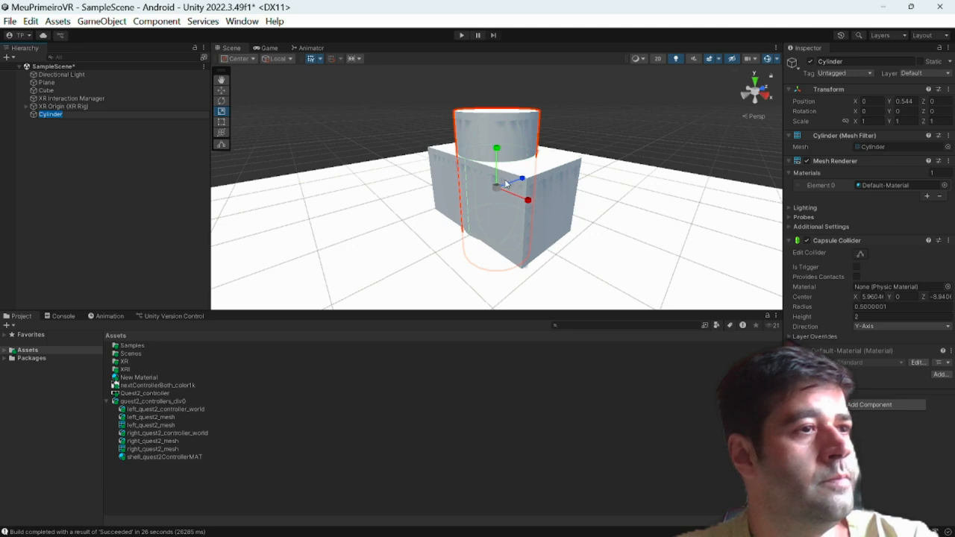
{"action": "left_click_drag", "start_coordinate": [500, 191], "coordinate": [500, 170]}
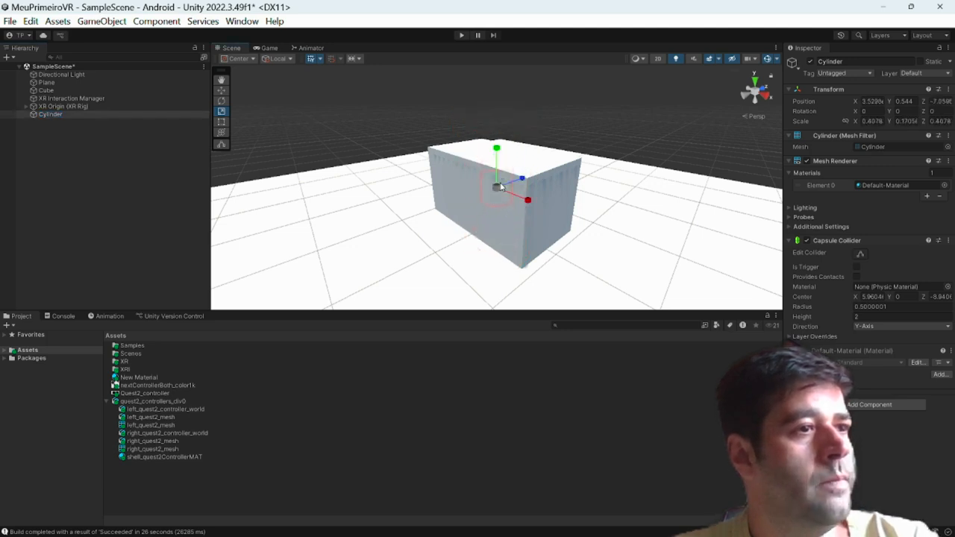
{"action": "left_click_drag", "start_coordinate": [498, 173], "coordinate": [498, 112]}
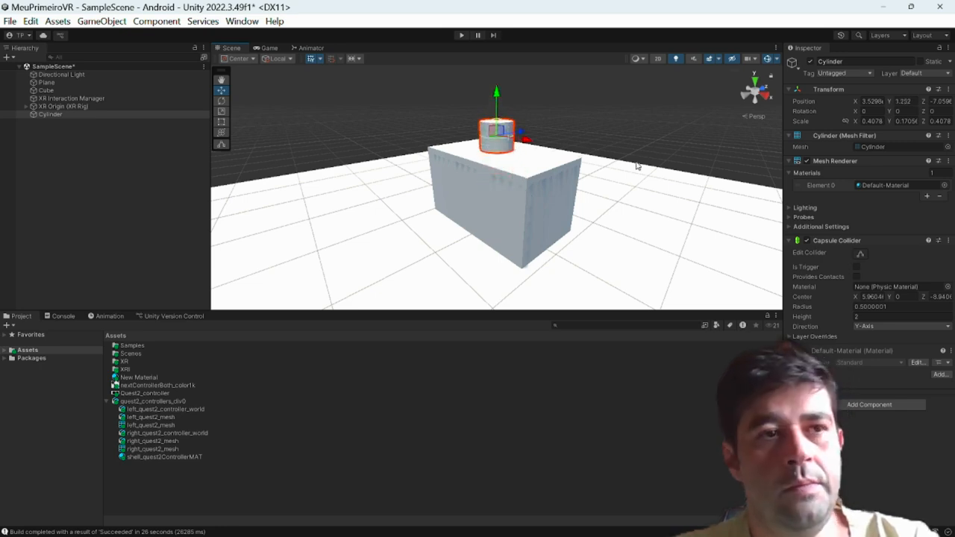
Step: Replace the cylinder's Capsule Collider with a Box Collider and shift the cylinder across the cube's top to about X -0.633, Z -0.255
{"action": "left_click", "coordinate": [949, 240]}
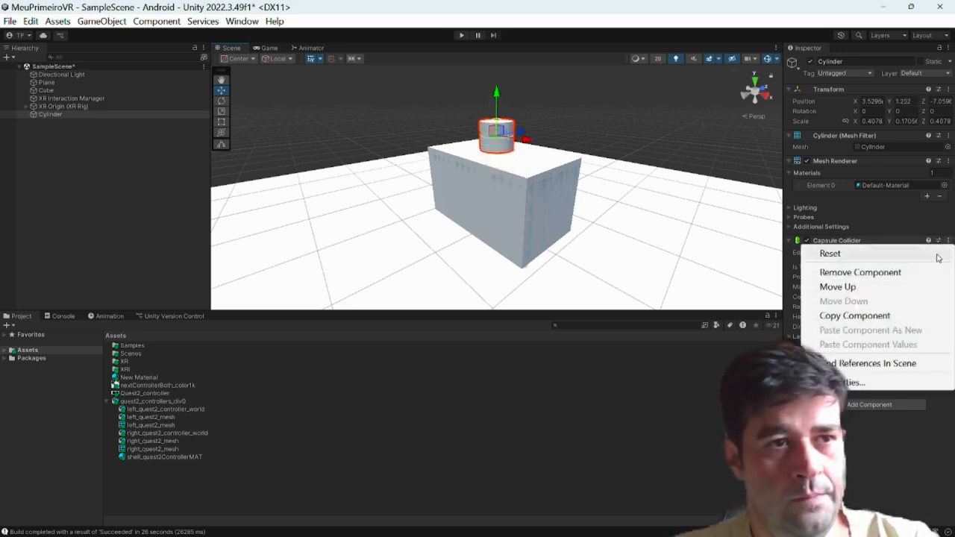
{"action": "left_click", "coordinate": [924, 272]}
{"action": "left_click", "coordinate": [869, 296]}
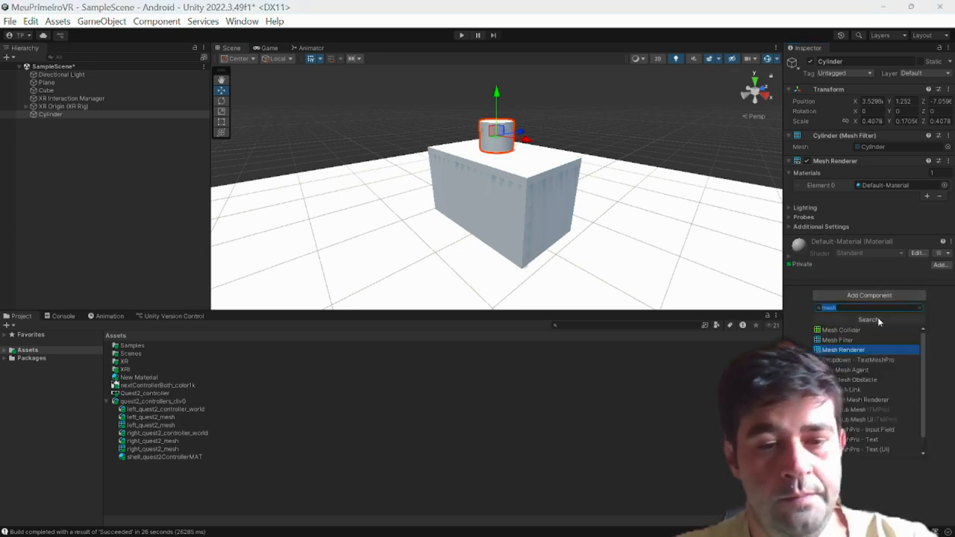
{"action": "type", "text": "b"}
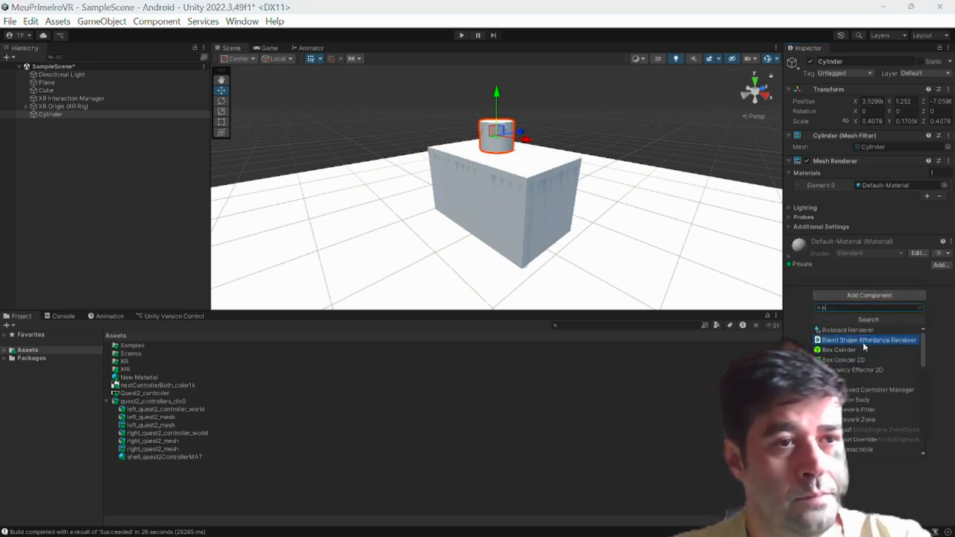
{"action": "left_click", "coordinate": [839, 350]}
{"action": "left_click_drag", "start_coordinate": [530, 216], "coordinate": [482, 167], "text": "alt"}
{"action": "key", "text": "f"}
{"action": "left_click_drag", "start_coordinate": [522, 203], "coordinate": [485, 217], "text": "alt"}
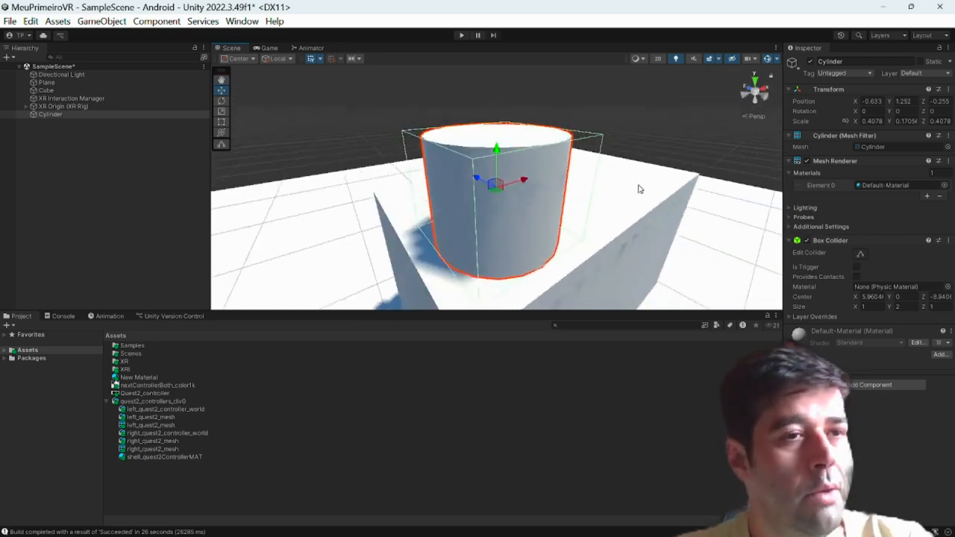
Step: Create a new material with its default name in the Assets folder and duplicate it twice
{"action": "left_click", "coordinate": [107, 402]}
{"action": "right_click", "coordinate": [122, 433]}
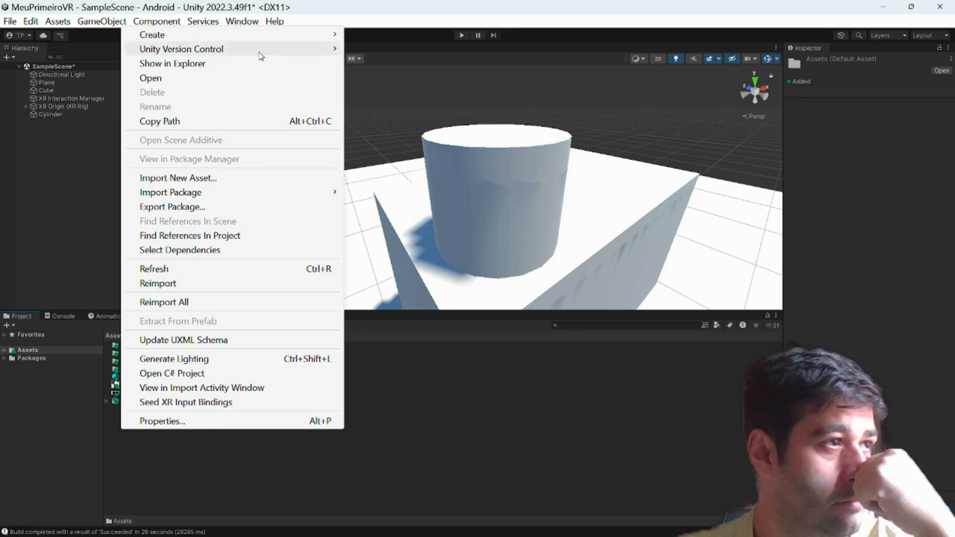
{"action": "mouse_move", "coordinate": [284, 34]}
{"action": "left_click", "coordinate": [426, 348]}
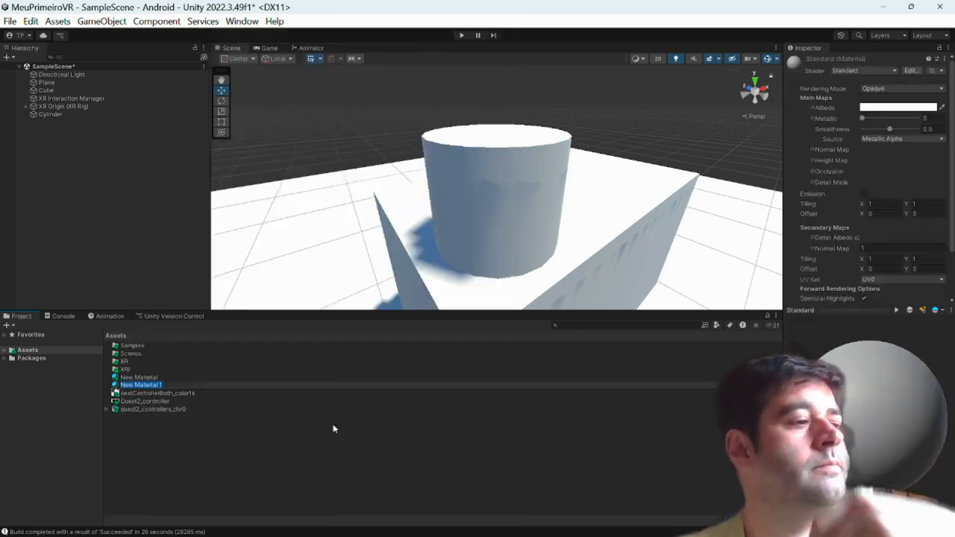
{"action": "key", "text": "Return"}
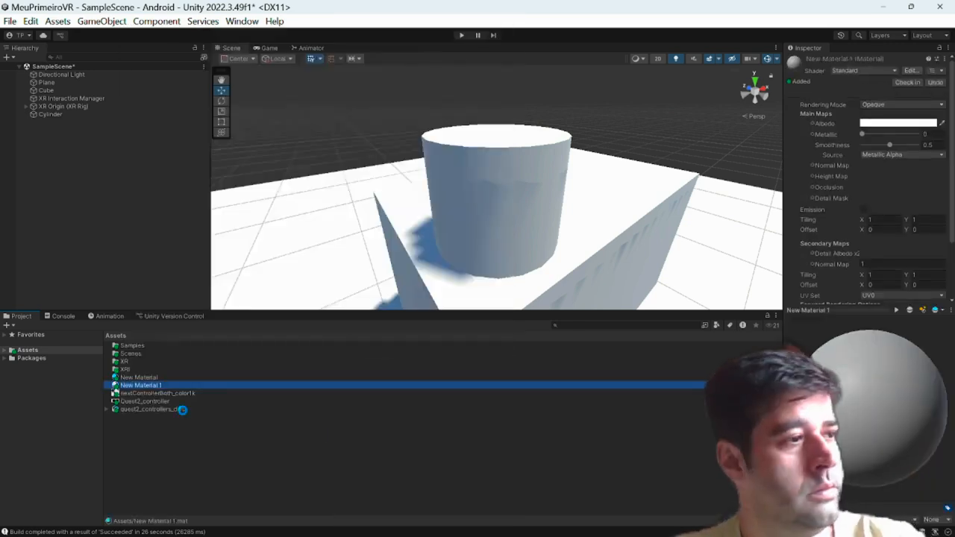
{"action": "key", "text": "ctrl+d"}
{"action": "key", "text": "ctrl+d"}
Step: Set the Albedo colour of New Material 1, 2 and 3 together to dark grey 181818
{"action": "left_click", "coordinate": [183, 385], "text": "shift"}
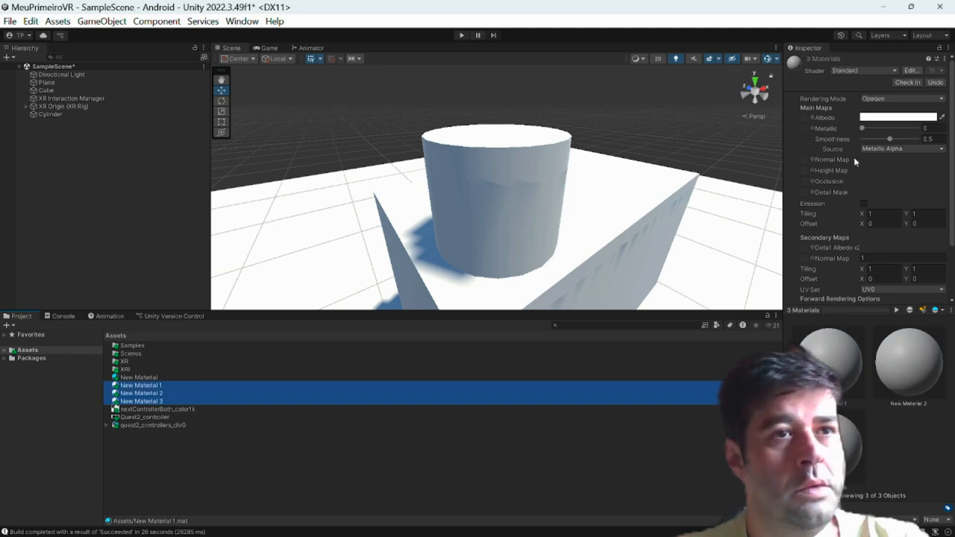
{"action": "left_click", "coordinate": [869, 117]}
{"action": "left_click_drag", "start_coordinate": [882, 181], "coordinate": [866, 218]}
Step: Apply New Material 1 to the plane and New Material 2 to the cube, giving New Material 2 a lighter grey Albedo
{"action": "left_click", "coordinate": [240, 385]}
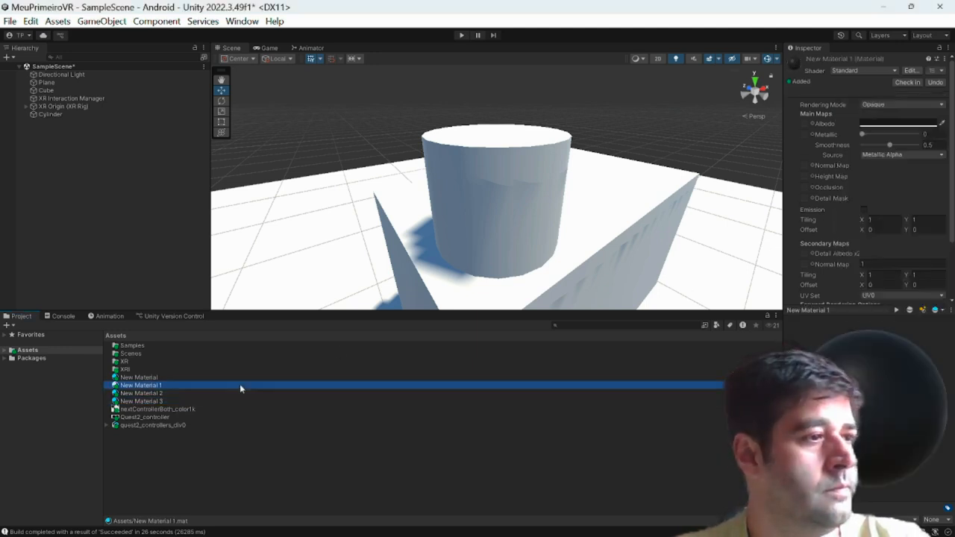
{"action": "left_click_drag", "start_coordinate": [170, 393], "coordinate": [423, 289]}
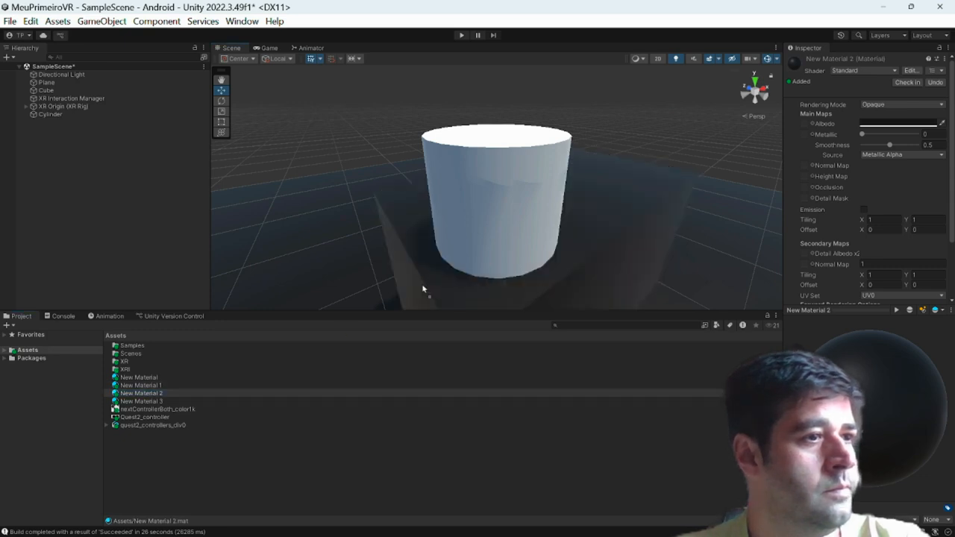
{"action": "left_click", "coordinate": [903, 124]}
{"action": "left_click_drag", "start_coordinate": [873, 213], "coordinate": [867, 206]}
Step: Apply New Material 3 to the cylinder and set the material's Albedo colour to blue 2971AE
{"action": "left_click_drag", "start_coordinate": [142, 401], "coordinate": [552, 222]}
{"action": "left_click", "coordinate": [883, 124]}
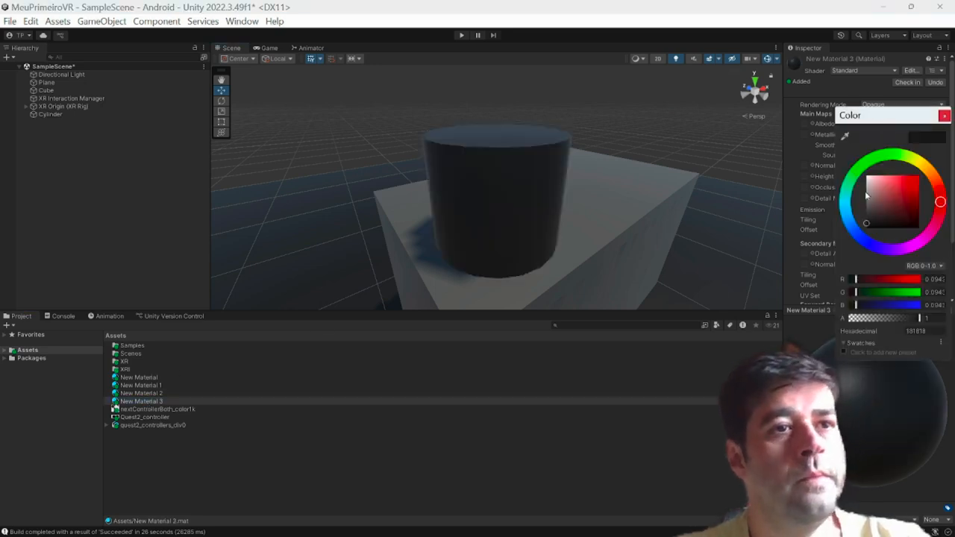
{"action": "left_click", "coordinate": [849, 225]}
{"action": "left_click", "coordinate": [903, 197]}
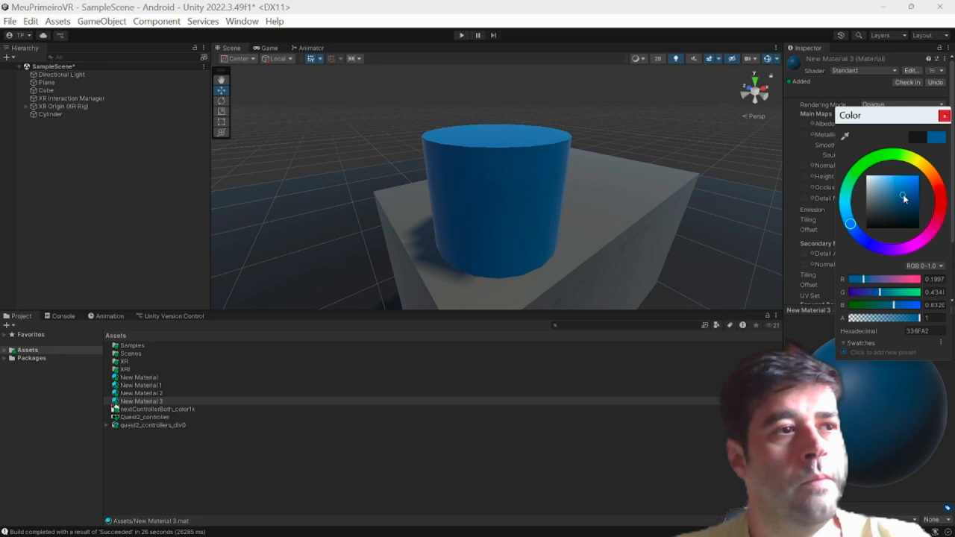
Step: Lower the XR Origin (XR Rig) towards the floor and set its Y position to 0
{"action": "scroll", "coordinate": [565, 176], "scroll_direction": "down", "scroll_amount": 5}
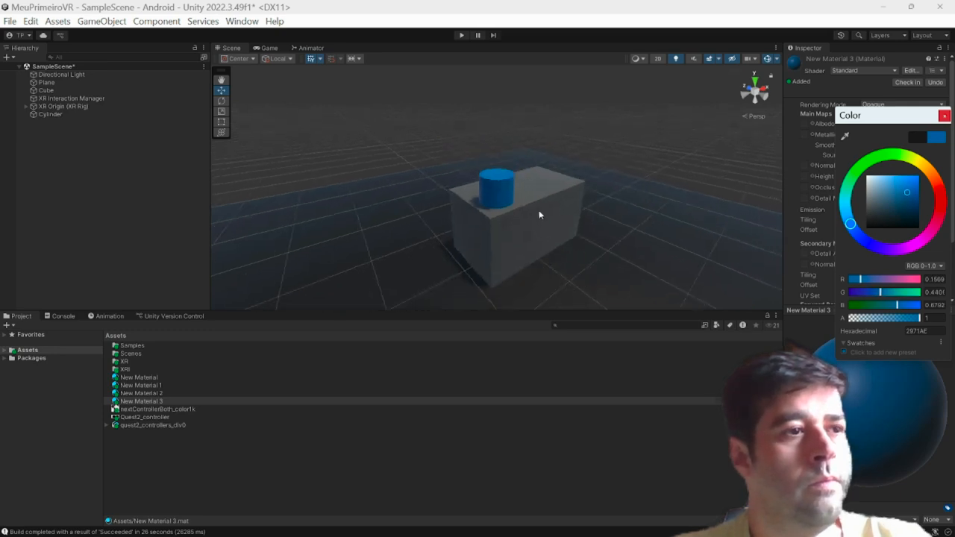
{"action": "left_click", "coordinate": [459, 231]}
{"action": "left_click_drag", "start_coordinate": [437, 229], "coordinate": [648, 179], "text": "alt"}
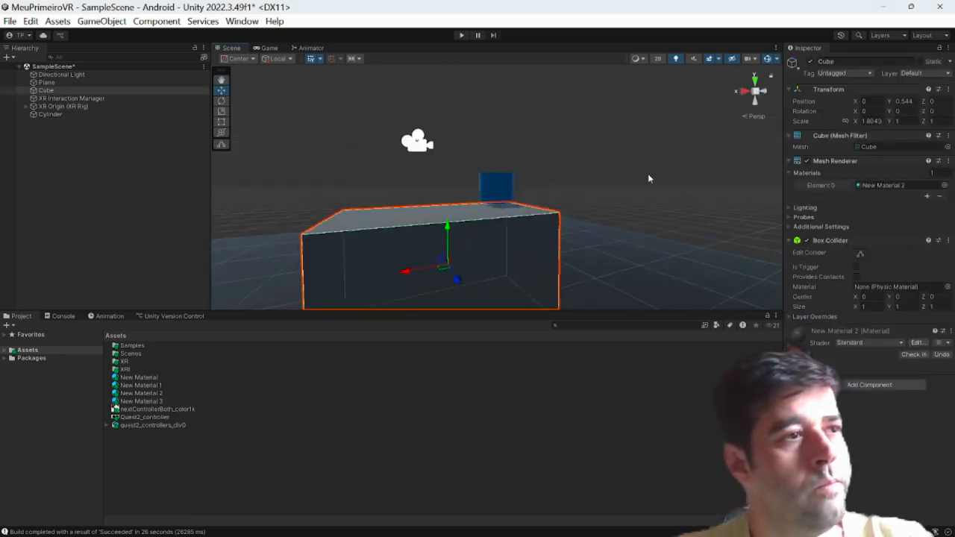
{"action": "left_click", "coordinate": [84, 107]}
{"action": "left_click_drag", "start_coordinate": [256, 142], "coordinate": [548, 177], "text": "alt"}
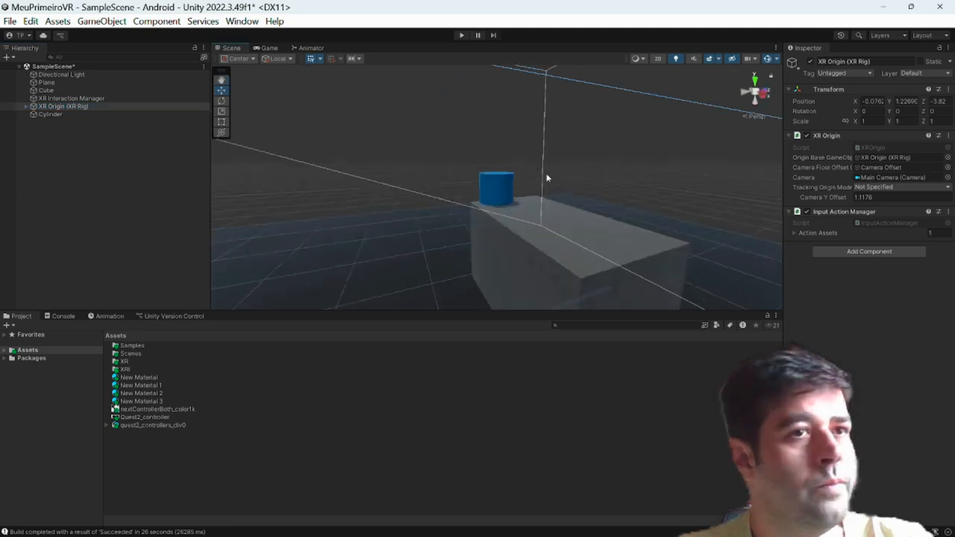
{"action": "scroll", "coordinate": [535, 160], "scroll_direction": "down", "scroll_amount": 6}
{"action": "left_click_drag", "start_coordinate": [458, 192], "coordinate": [517, 167], "text": "alt"}
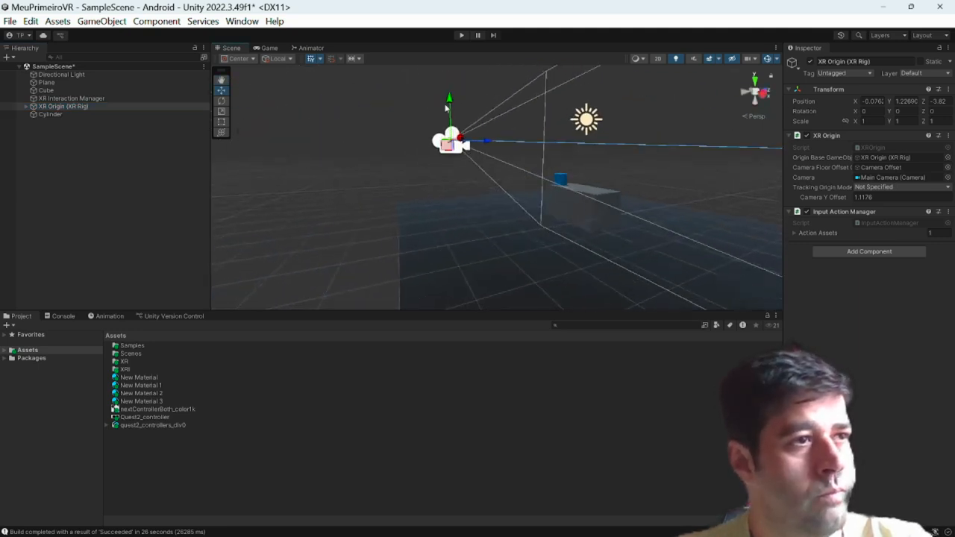
{"action": "left_click_drag", "start_coordinate": [450, 109], "coordinate": [440, 176]}
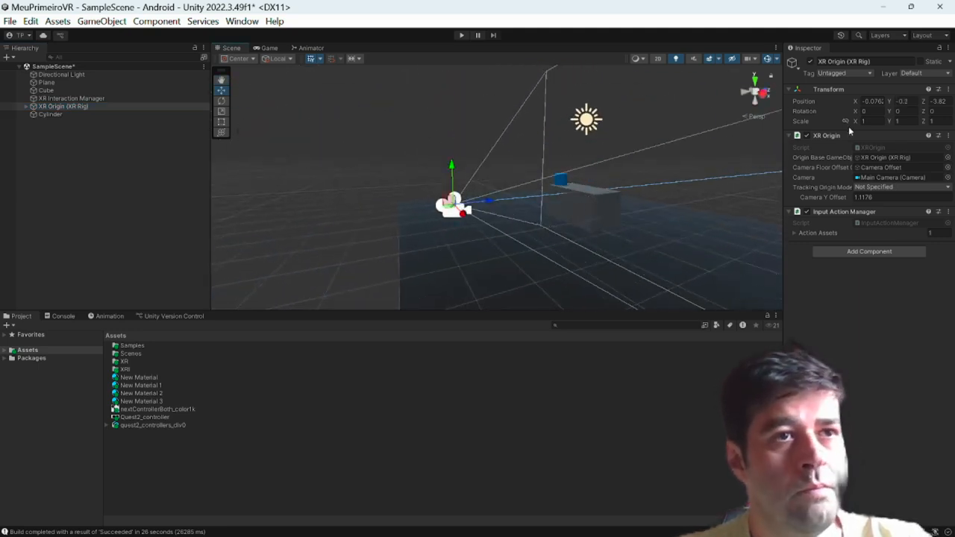
{"action": "type", "text": "0"}
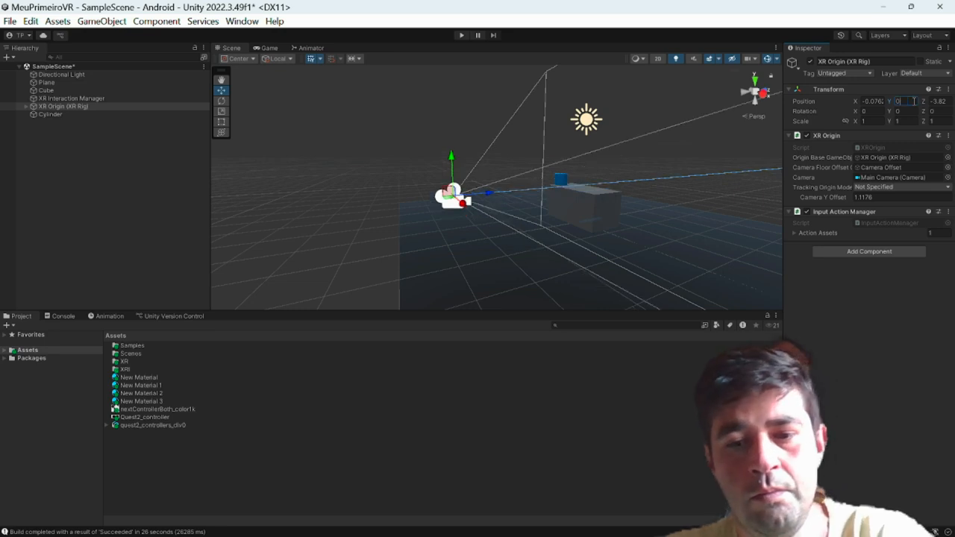
{"action": "scroll", "coordinate": [560, 217], "scroll_direction": "up", "scroll_amount": 5}
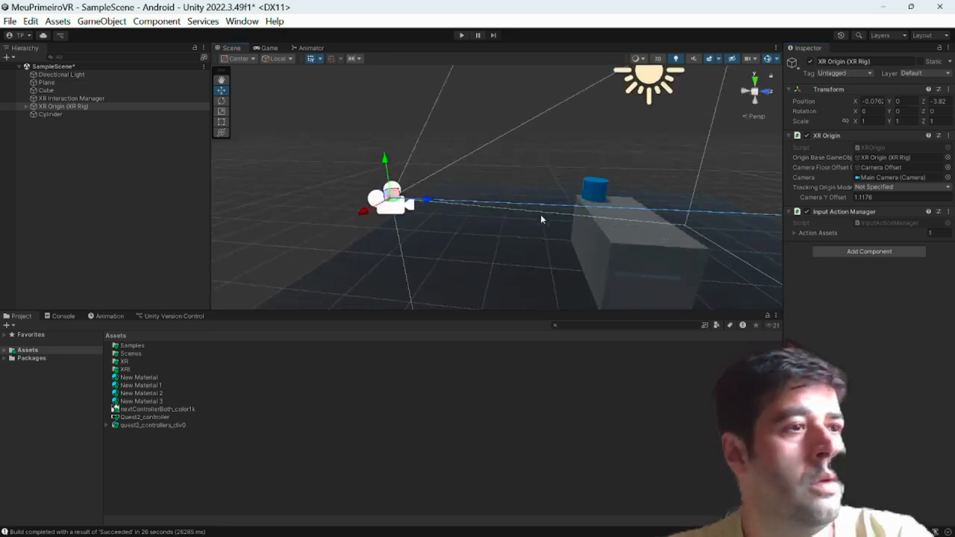
{"action": "left_click_drag", "start_coordinate": [540, 214], "coordinate": [627, 191], "text": "alt"}
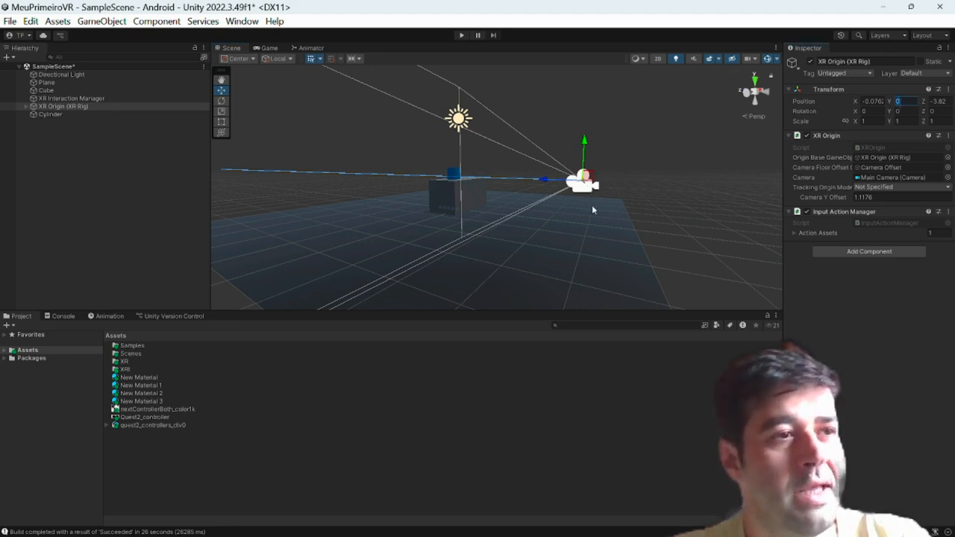
Step: Set the Y position of the XR rig's Camera Offset to 1.2 and save the scene
{"action": "left_click_drag", "start_coordinate": [592, 209], "coordinate": [406, 224], "text": "alt"}
{"action": "left_click", "coordinate": [387, 263]}
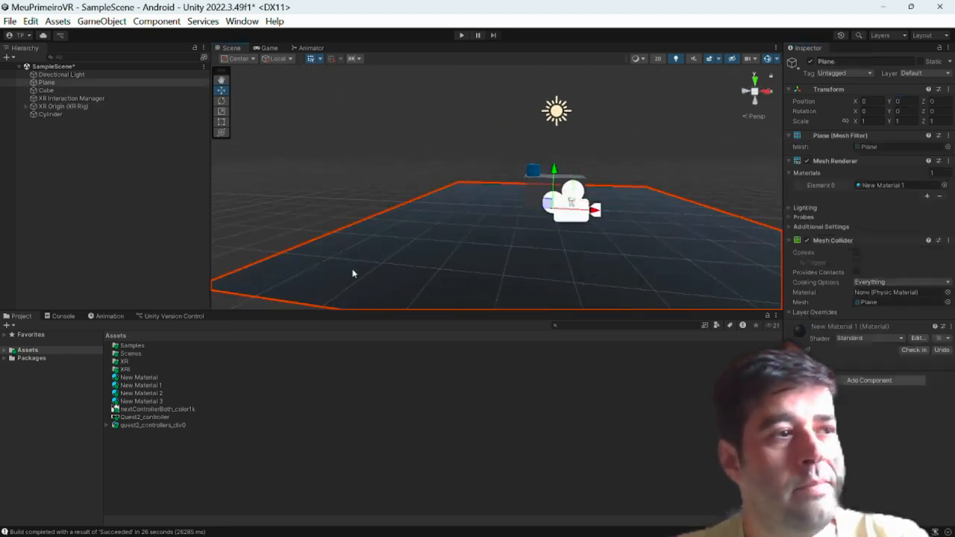
{"action": "left_click", "coordinate": [27, 107]}
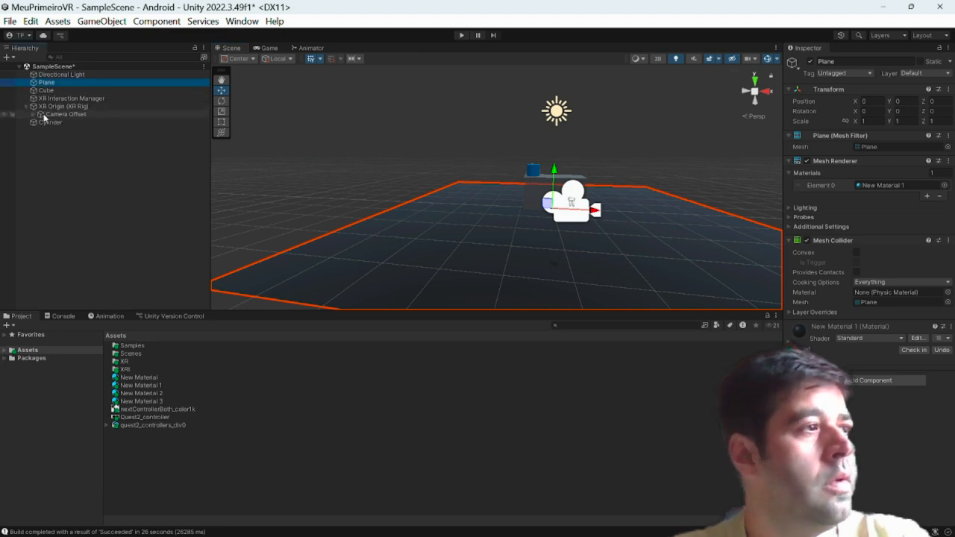
{"action": "left_click", "coordinate": [45, 115]}
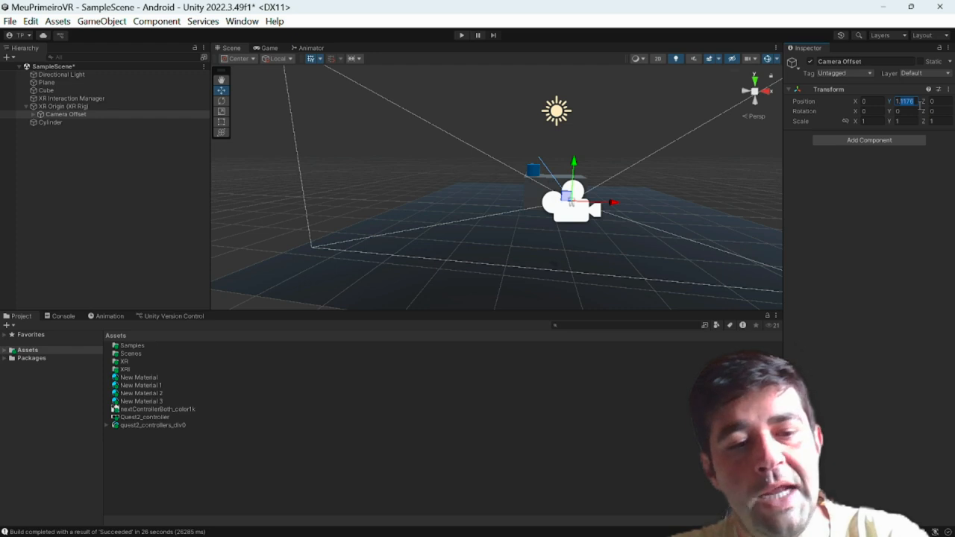
{"action": "type", "text": "1.2"}
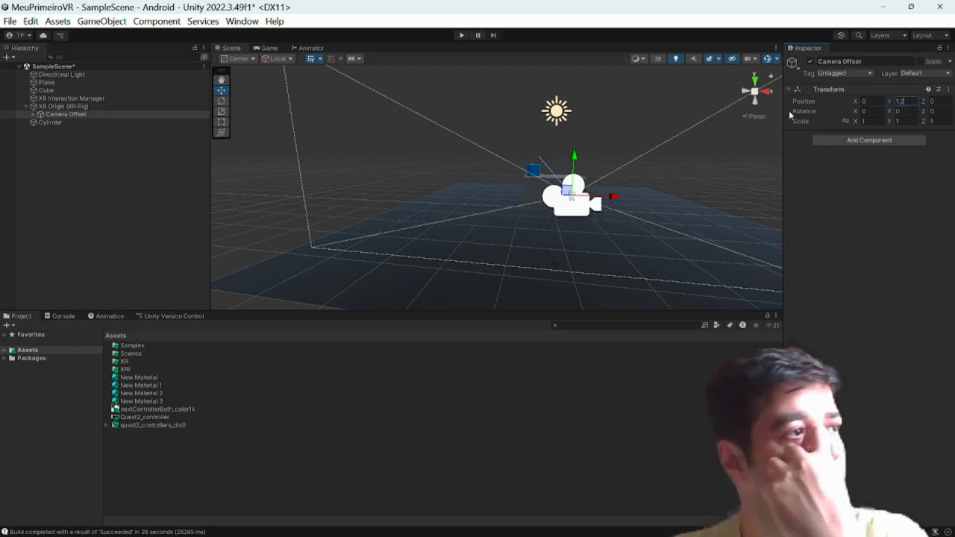
{"action": "left_click", "coordinate": [120, 184]}
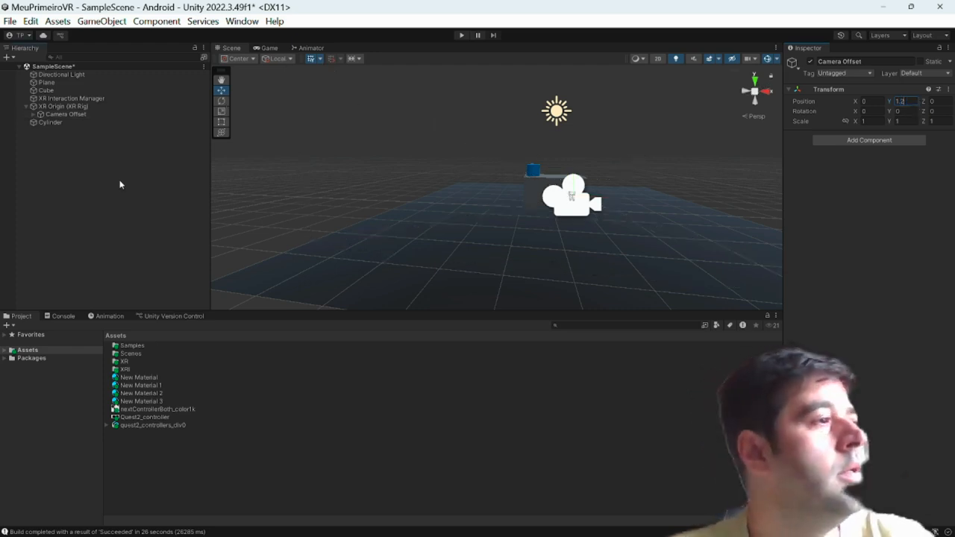
{"action": "left_click", "coordinate": [32, 114]}
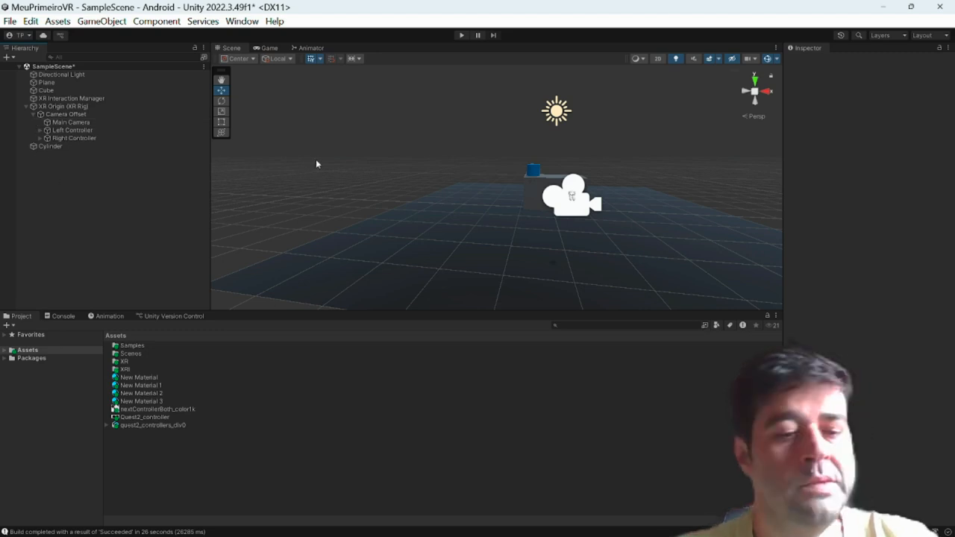
{"action": "key", "text": "ctrl+s"}
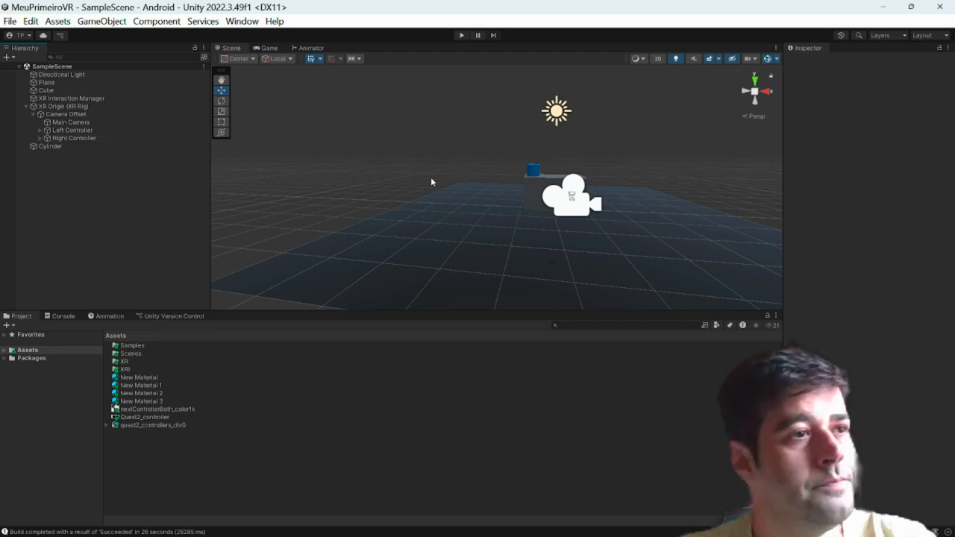
Step: Add an XR Grab Interactable component to the blue cylinder
{"action": "left_click_drag", "start_coordinate": [432, 179], "coordinate": [467, 165], "text": "alt"}
{"action": "scroll", "coordinate": [466, 164], "scroll_direction": "up", "scroll_amount": 3}
{"action": "left_click", "coordinate": [463, 154]}
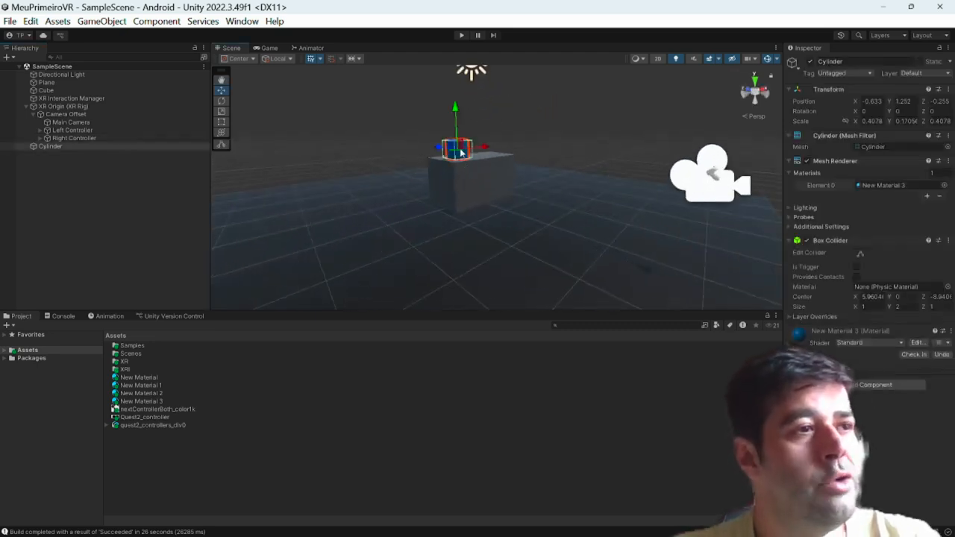
{"action": "left_click_drag", "start_coordinate": [543, 203], "coordinate": [584, 206], "text": "alt"}
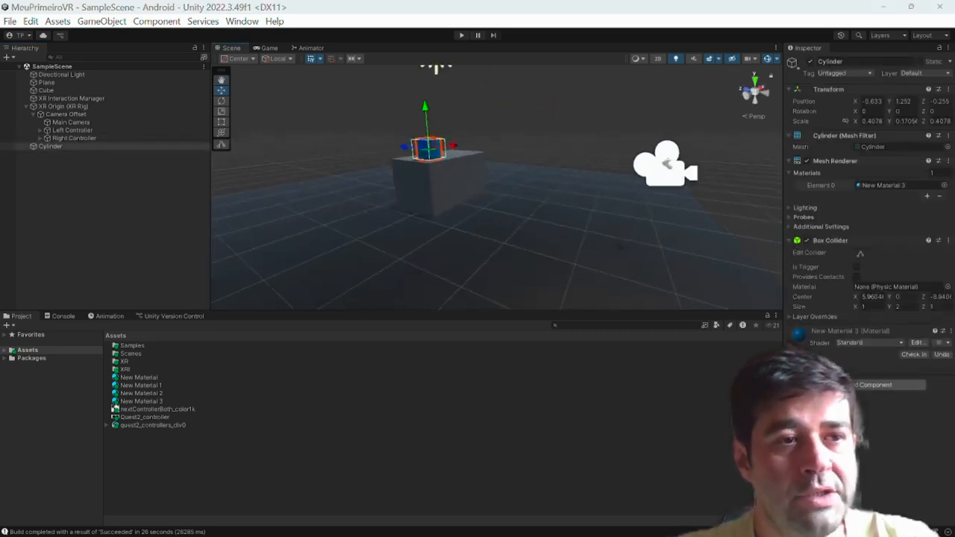
{"action": "left_click", "coordinate": [892, 385]}
{"action": "type", "text": "xr gr"}
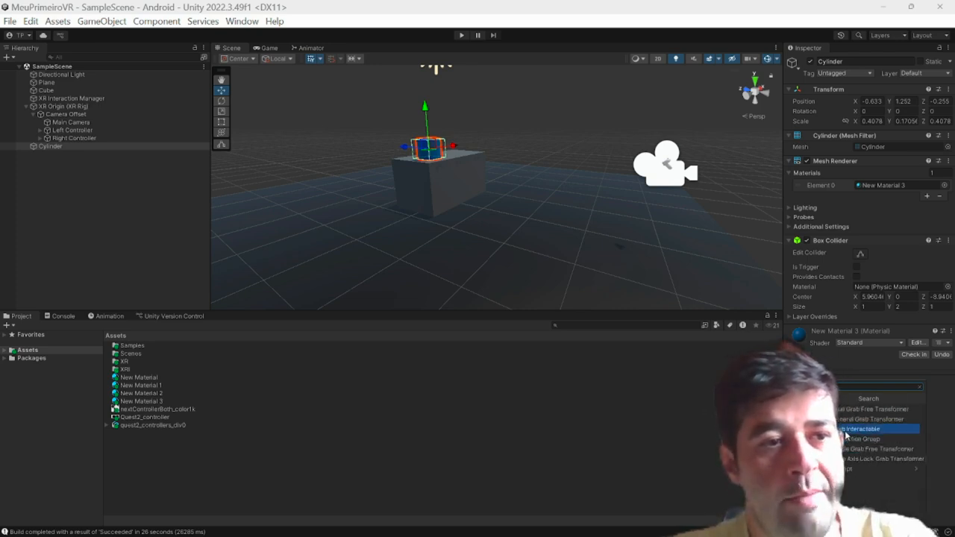
{"action": "left_click", "coordinate": [846, 430]}
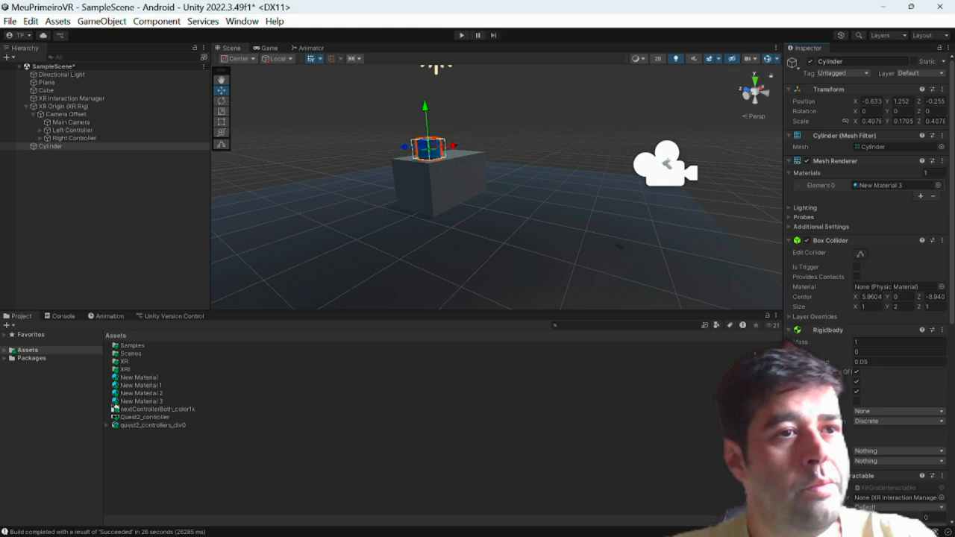
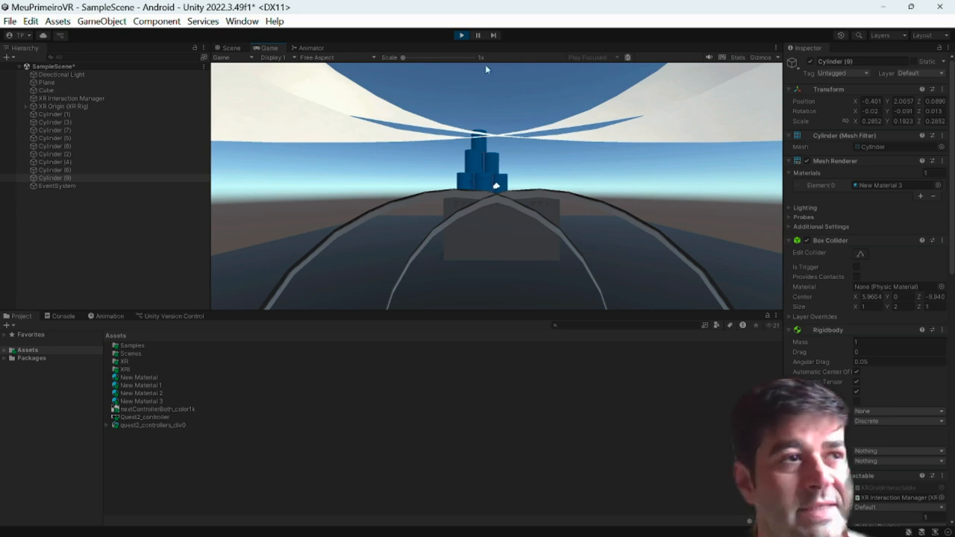
Step: Exit Play mode and add a sphere object to the scene
{"action": "left_click", "coordinate": [462, 35]}
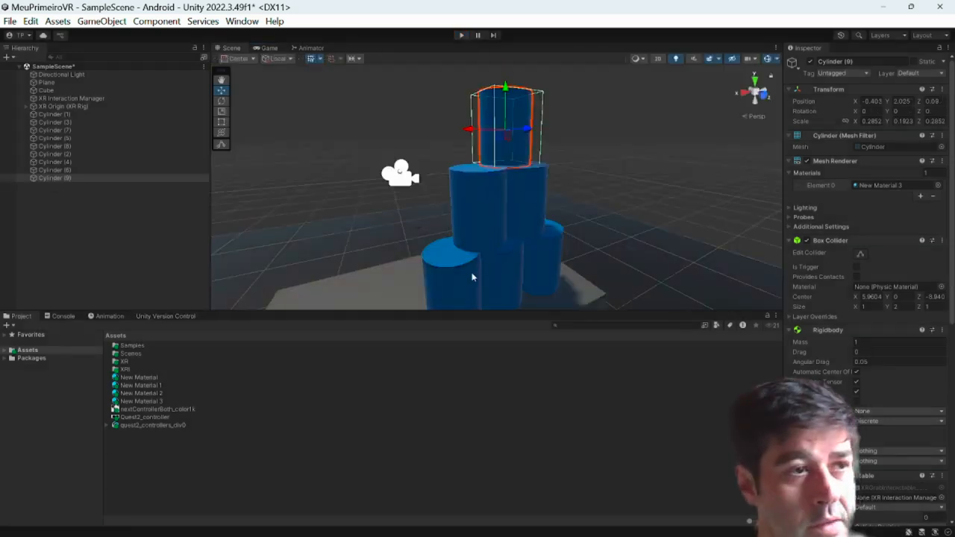
{"action": "scroll", "coordinate": [620, 219], "scroll_direction": "down", "scroll_amount": 6}
{"action": "right_click", "coordinate": [69, 209]}
{"action": "mouse_move", "coordinate": [92, 275]}
{"action": "left_click", "coordinate": [271, 241]}
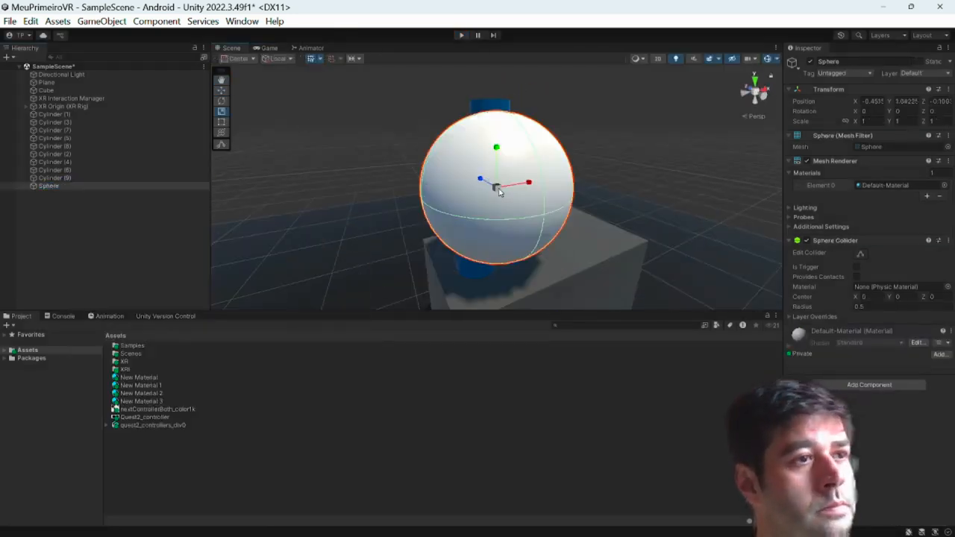
Step: Shrink the sphere uniformly to a scale of about 0.381 and place it on the cube at about X 0.683, Y 1.215, Z 0.224
{"action": "key", "text": "w"}
{"action": "left_click_drag", "start_coordinate": [498, 189], "coordinate": [619, 170]}
{"action": "left_click_drag", "start_coordinate": [595, 136], "coordinate": [592, 177]}
{"action": "left_click_drag", "start_coordinate": [560, 205], "coordinate": [548, 192]}
Step: Add an XR Grab Interactable component to the sphere
{"action": "left_click", "coordinate": [870, 385]}
{"action": "type", "text": "grab"}
{"action": "left_click", "coordinate": [870, 433]}
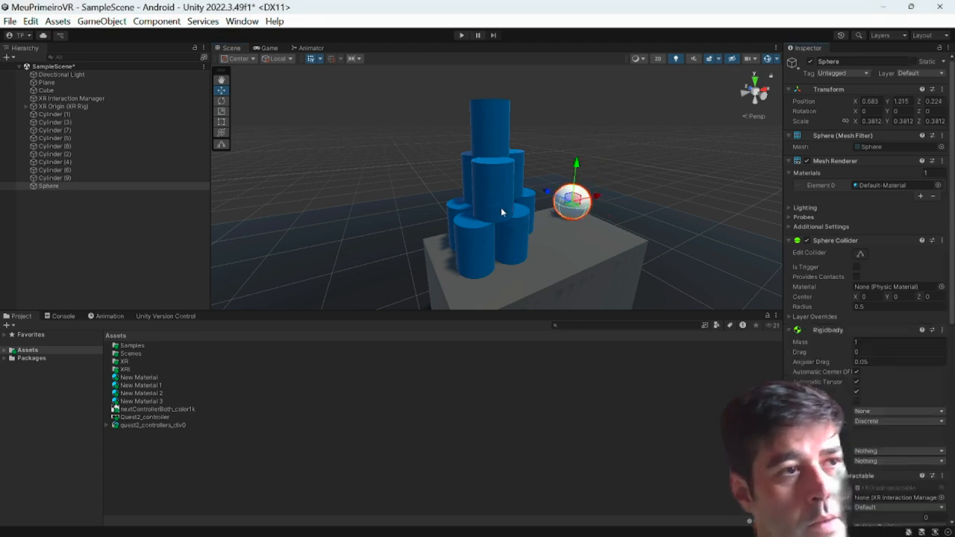
Step: Duplicate New Material 3, give New Material 4 a bright pinkish-red Albedo colour and apply it to the sphere
{"action": "left_click", "coordinate": [502, 212]}
{"action": "left_click", "coordinate": [573, 203]}
{"action": "left_click", "coordinate": [152, 401]}
{"action": "key", "text": "ctrl+d"}
{"action": "left_click", "coordinate": [898, 123]}
{"action": "left_click", "coordinate": [936, 214]}
{"action": "left_click_drag", "start_coordinate": [908, 204], "coordinate": [919, 175]}
{"action": "left_click_drag", "start_coordinate": [141, 409], "coordinate": [520, 211]}
Step: Duplicate the pinkish-red sphere twice and spread the three spheres on the cube beside the cylinder stack
{"action": "left_click", "coordinate": [578, 205]}
{"action": "key", "text": "ctrl+d"}
{"action": "key", "text": "ctrl+d"}
Step: Save the scene and build and run the project
{"action": "key", "text": "ctrl+s"}
{"action": "key", "text": "ctrl+b"}
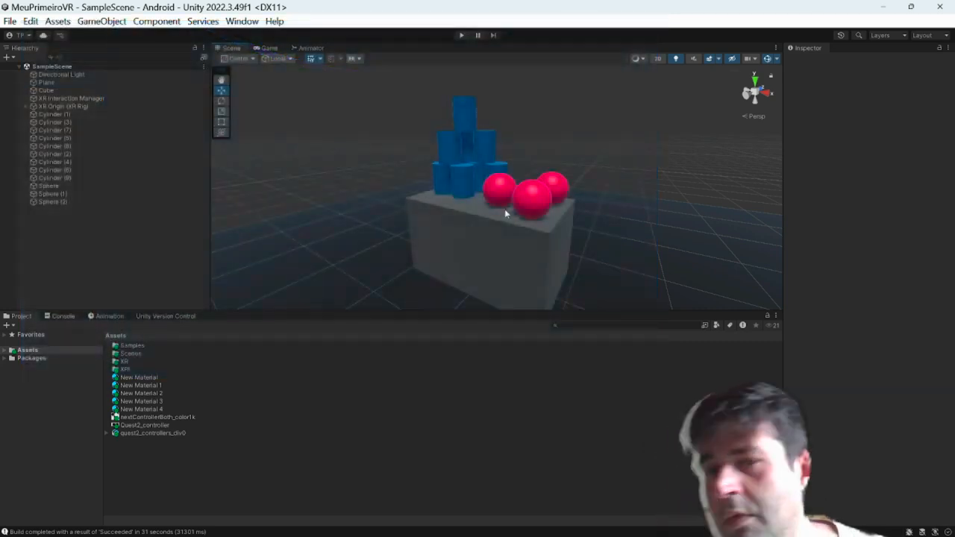
Step: For both the Left and Right Controller, set the start colour of the XR Interactor Line Visual's Valid Color Gradient to blue
{"action": "left_click", "coordinate": [241, 274]}
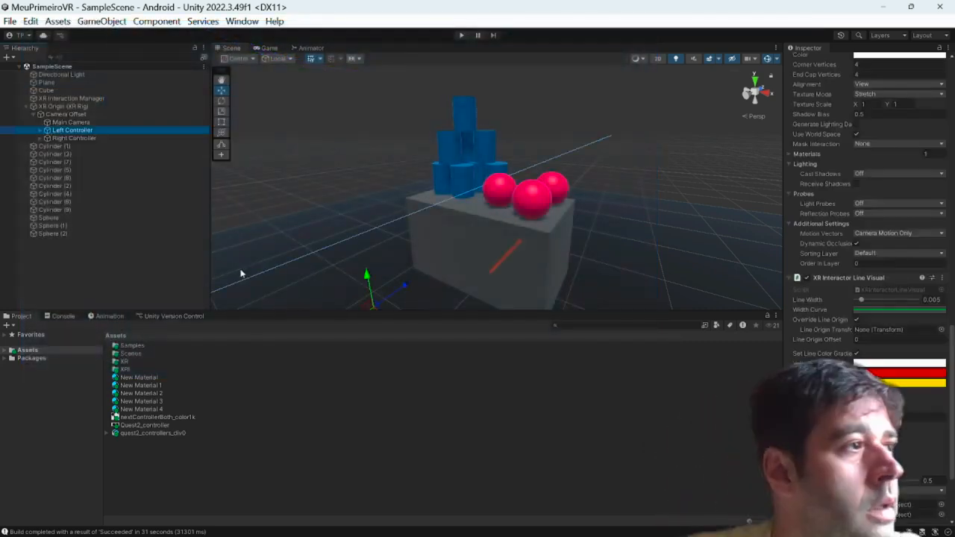
{"action": "left_click", "coordinate": [101, 138], "text": "ctrl"}
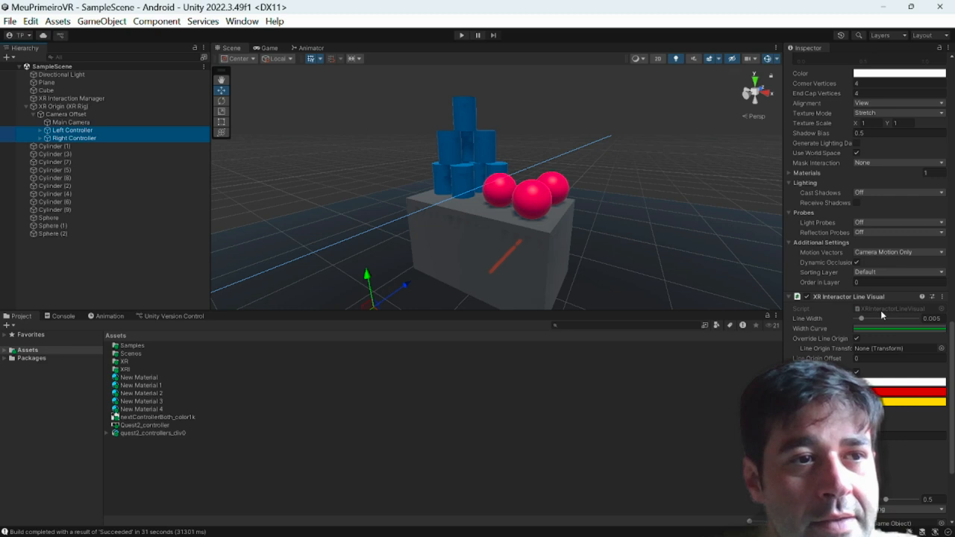
{"action": "scroll", "coordinate": [881, 310], "scroll_direction": "down", "scroll_amount": 4}
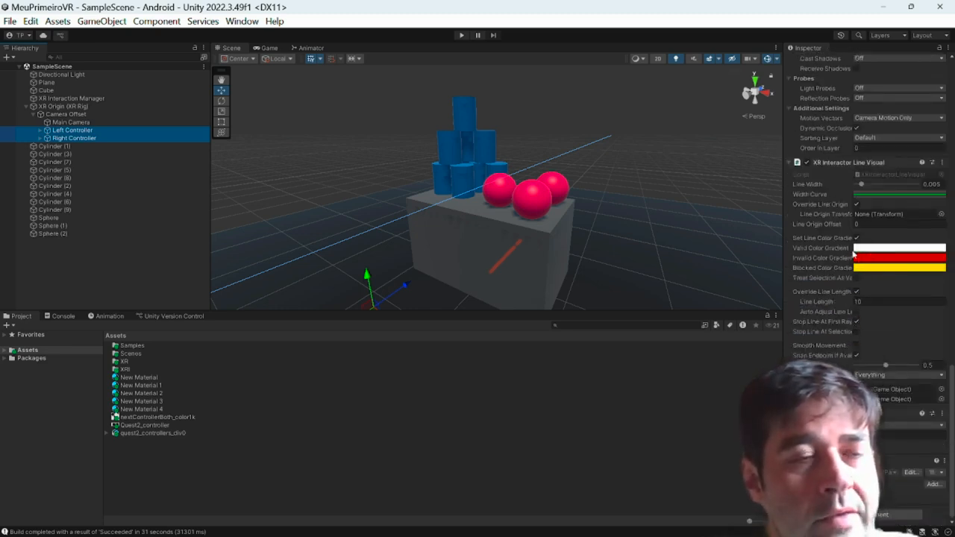
{"action": "left_click", "coordinate": [865, 249]}
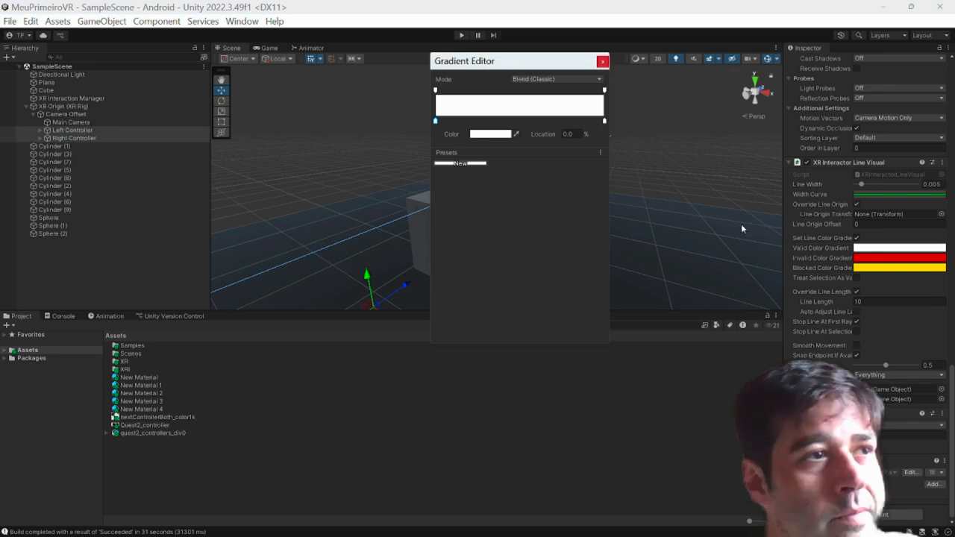
{"action": "left_click", "coordinate": [494, 136]}
{"action": "left_click", "coordinate": [513, 237]}
{"action": "left_click", "coordinate": [577, 191]}
{"action": "left_click", "coordinate": [606, 127]}
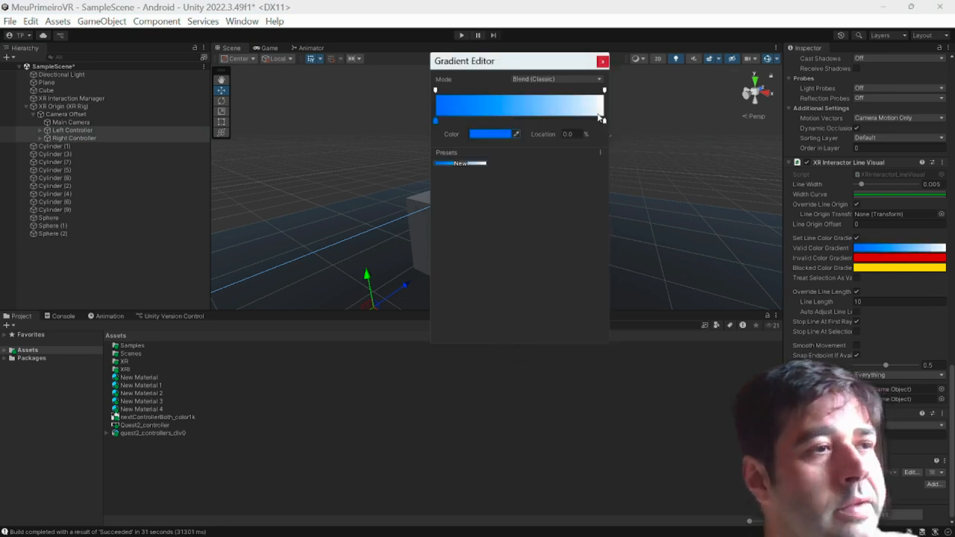
Step: Set the end colour of both controllers' Valid Color Gradient to light blue
{"action": "left_click", "coordinate": [604, 121]}
{"action": "left_click", "coordinate": [494, 135]}
{"action": "left_click", "coordinate": [506, 220]}
{"action": "left_click", "coordinate": [578, 188]}
{"action": "left_click", "coordinate": [606, 127]}
Step: Change both controllers' Invalid Color Gradient to run from dark green to light green
{"action": "left_click", "coordinate": [870, 258]}
{"action": "left_click", "coordinate": [493, 135]}
{"action": "left_click", "coordinate": [529, 172]}
{"action": "left_click", "coordinate": [577, 213]}
{"action": "left_click", "coordinate": [605, 127]}
{"action": "left_click", "coordinate": [604, 120]}
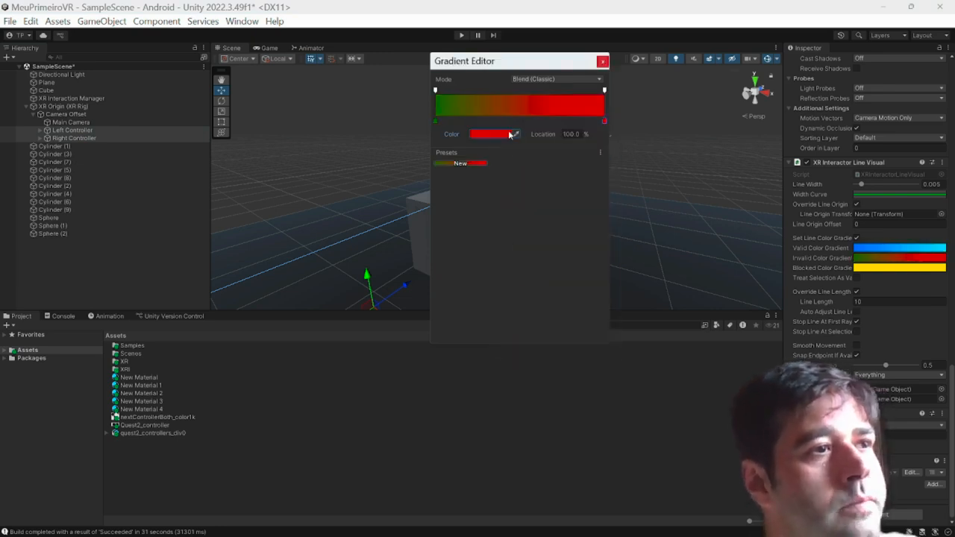
{"action": "left_click", "coordinate": [603, 62]}
Step: Check the line gradients on each controller with its XR Controller, XR Ray Interactor and Line Renderer components collapsed, and save the scene
{"action": "left_click", "coordinate": [73, 131]}
{"action": "left_click", "coordinate": [789, 136]}
{"action": "left_click", "coordinate": [790, 147]}
{"action": "left_click", "coordinate": [790, 157]}
{"action": "left_click", "coordinate": [108, 131]}
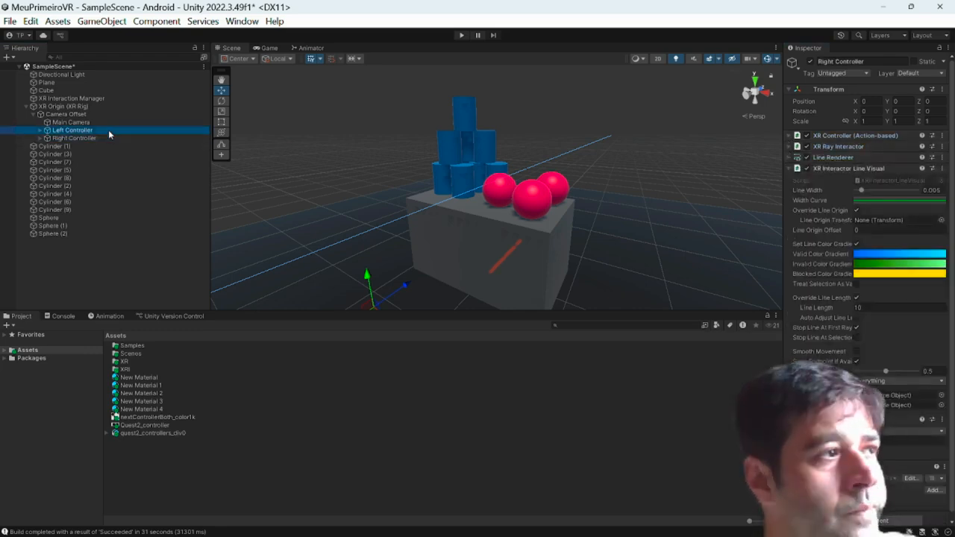
{"action": "left_click", "coordinate": [97, 138]}
{"action": "key", "text": "ctrl+s"}
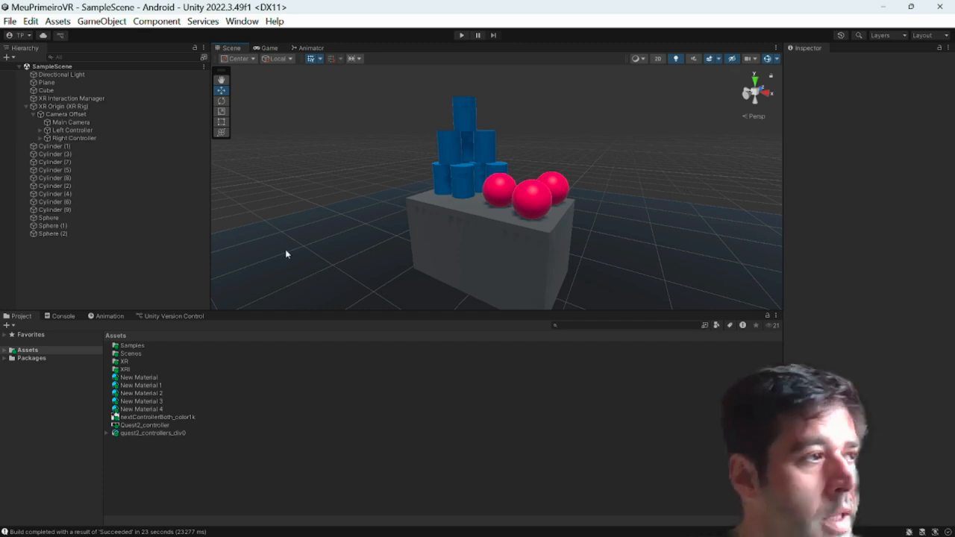
{"action": "left_click", "coordinate": [28, 107]}
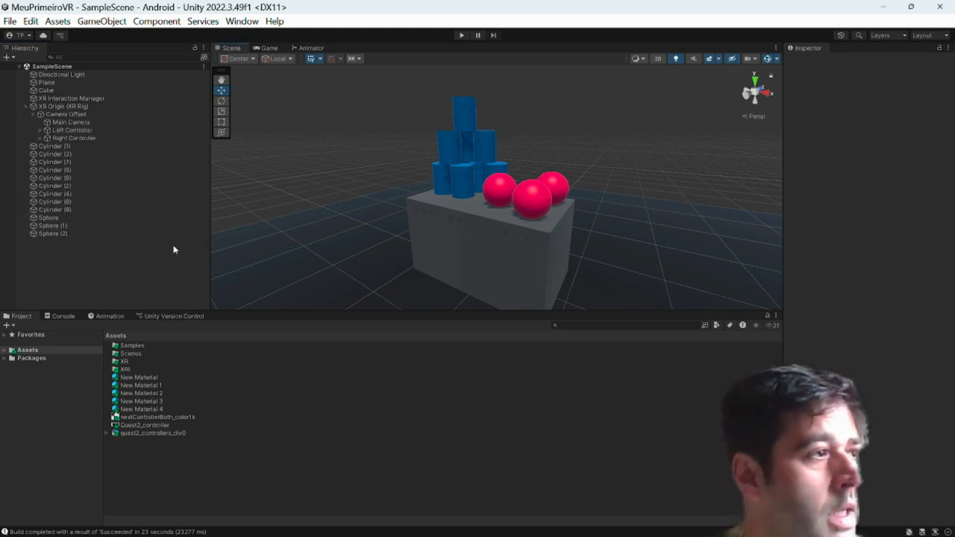
Step: Add a legacy UI Button to the scene on a new canvas, with the XR Origin hierarchy collapsed
{"action": "left_click", "coordinate": [30, 106]}
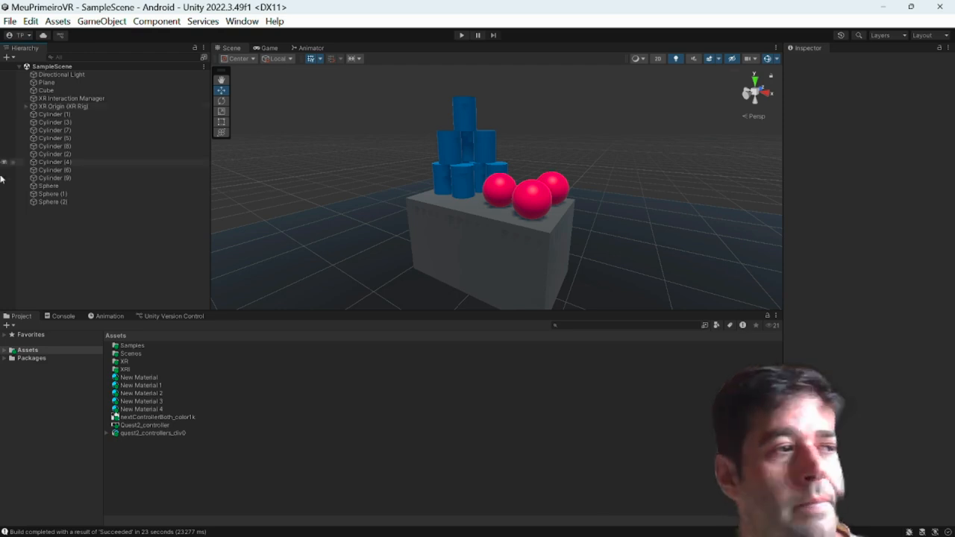
{"action": "right_click", "coordinate": [50, 252]}
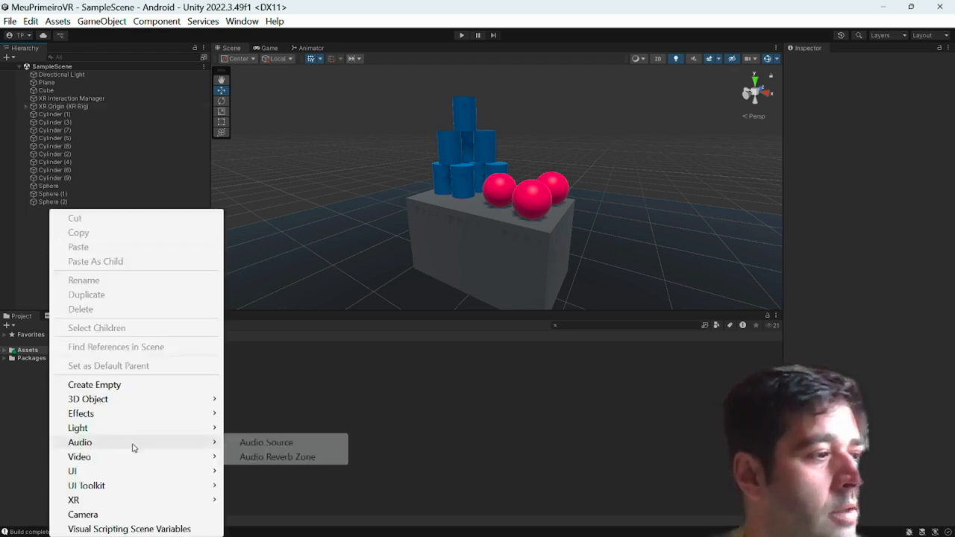
{"action": "mouse_move", "coordinate": [133, 474]}
{"action": "mouse_move", "coordinate": [265, 475]}
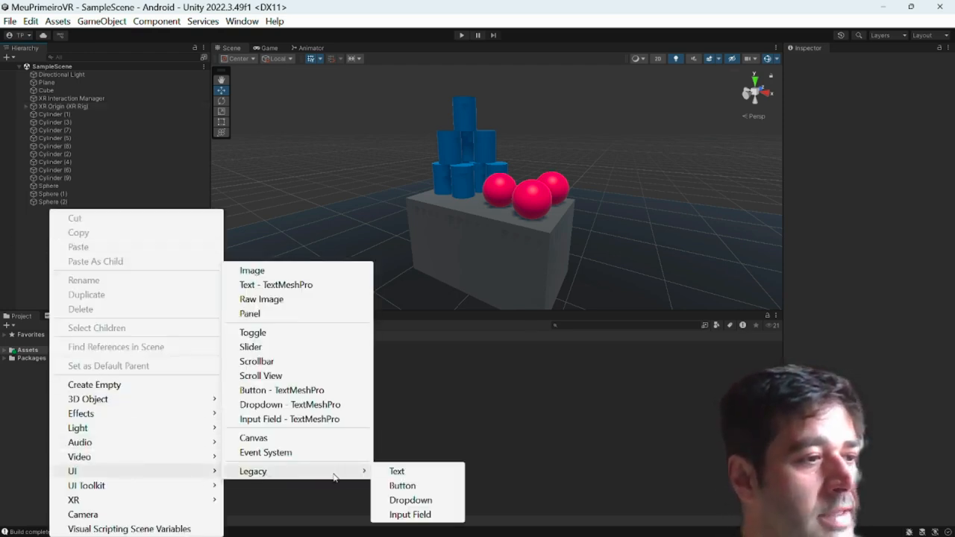
{"action": "left_click", "coordinate": [396, 487]}
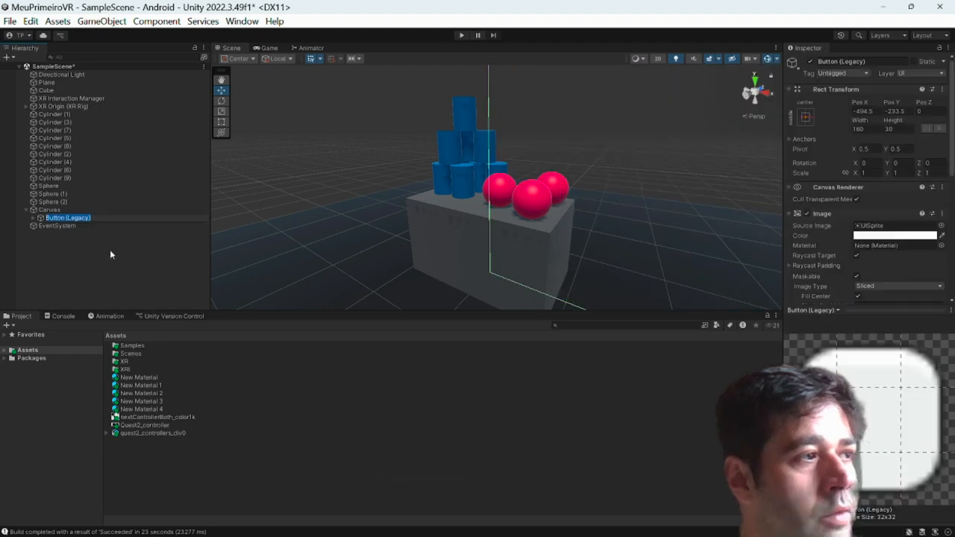
Step: Set the Canvas render mode to World Space, with its position at 0, 0, 0 and its width and height at 500
{"action": "left_click", "coordinate": [86, 212]}
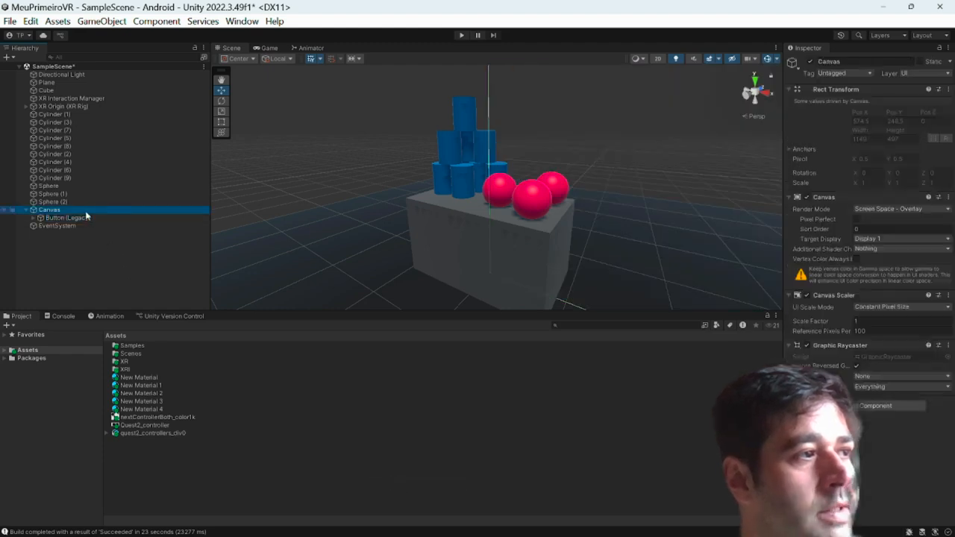
{"action": "left_click", "coordinate": [889, 210]}
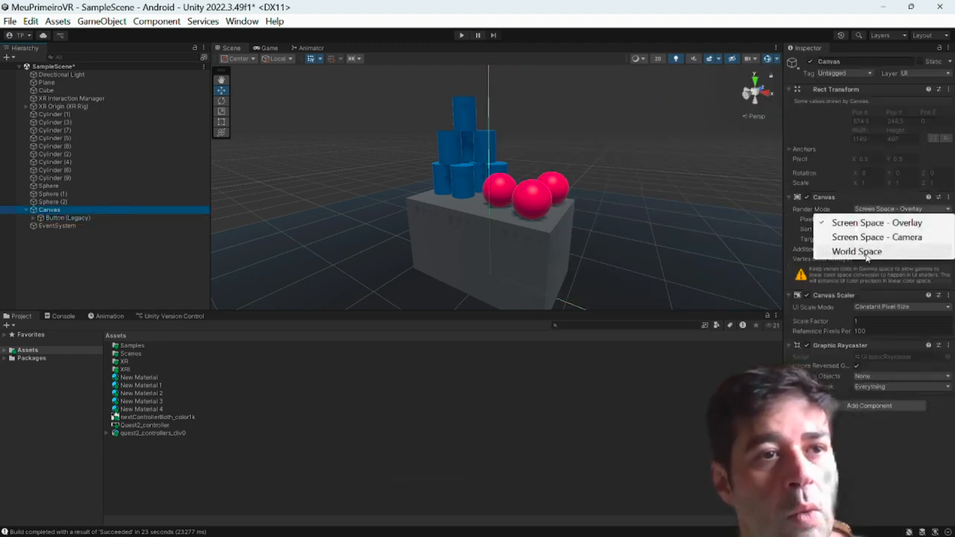
{"action": "left_click", "coordinate": [866, 253]}
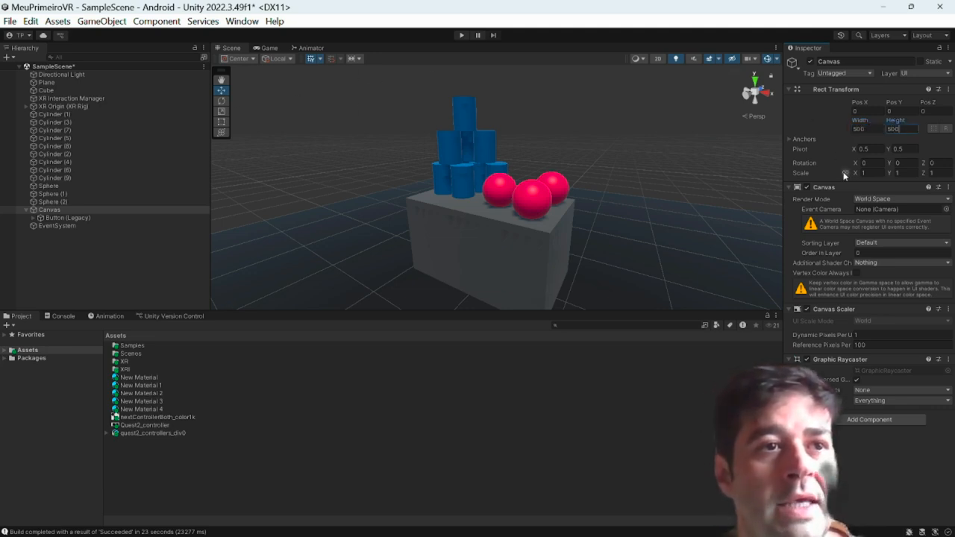
Step: Centre the legacy Button on the Canvas by setting its position to 0, 0, 0
{"action": "double_click", "coordinate": [50, 210]}
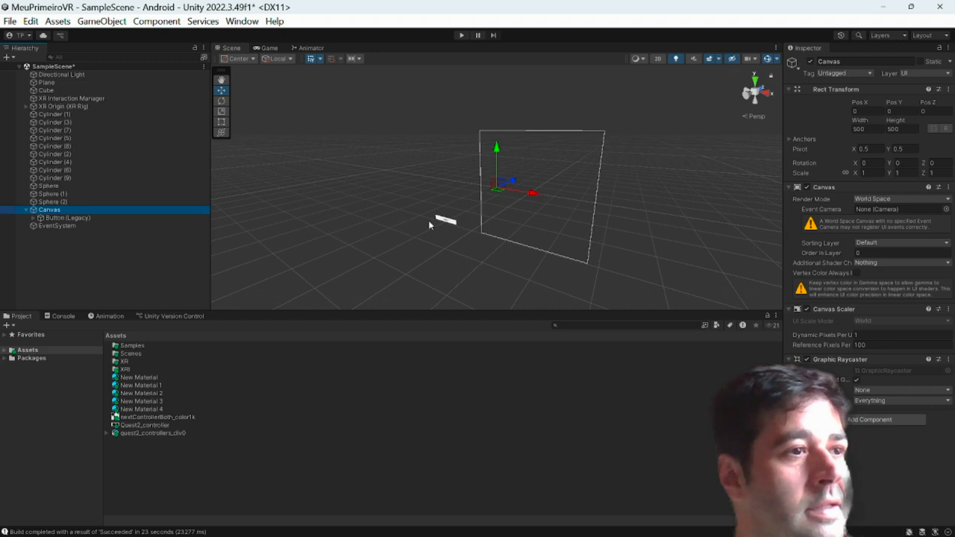
{"action": "left_click_drag", "start_coordinate": [428, 220], "coordinate": [579, 191], "text": "alt"}
{"action": "left_click", "coordinate": [177, 217]}
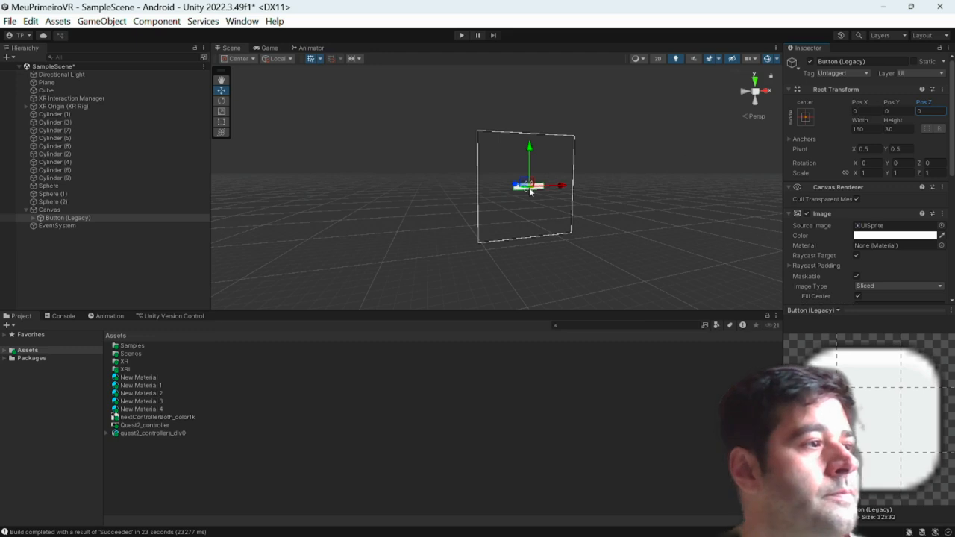
Step: Scale the Canvas uniformly to 0.01 and move it beside the cube, to about X 3.73 and Z 0.05
{"action": "left_click", "coordinate": [101, 212]}
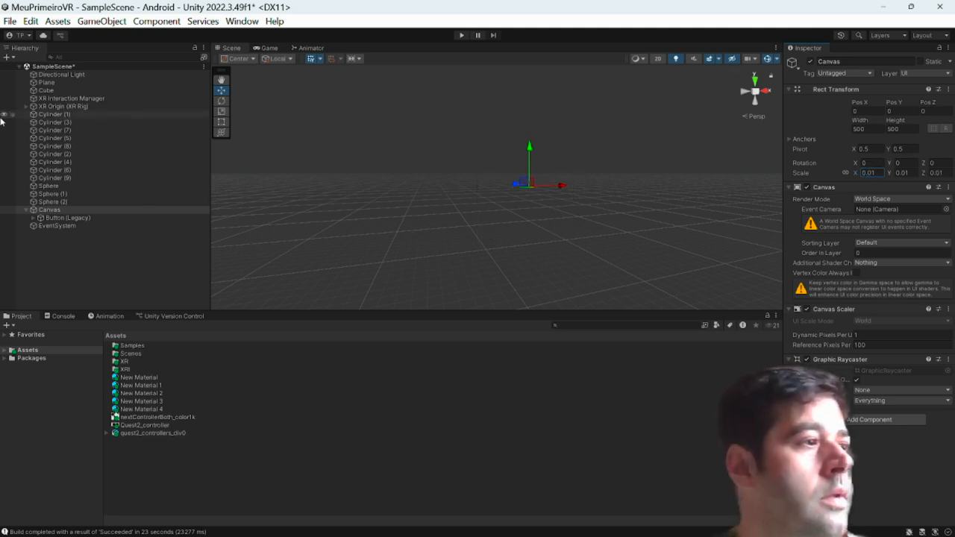
{"action": "double_click", "coordinate": [49, 210]}
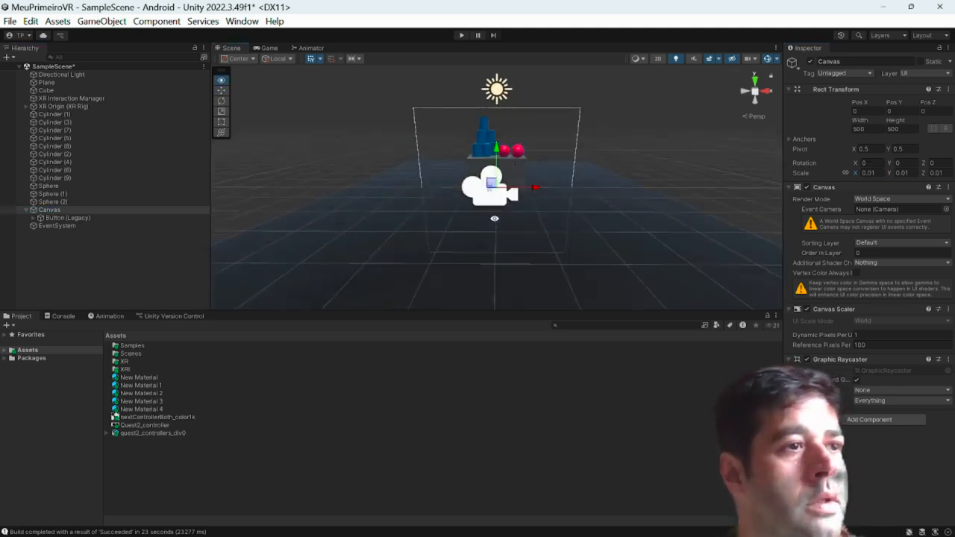
{"action": "left_click", "coordinate": [526, 188]}
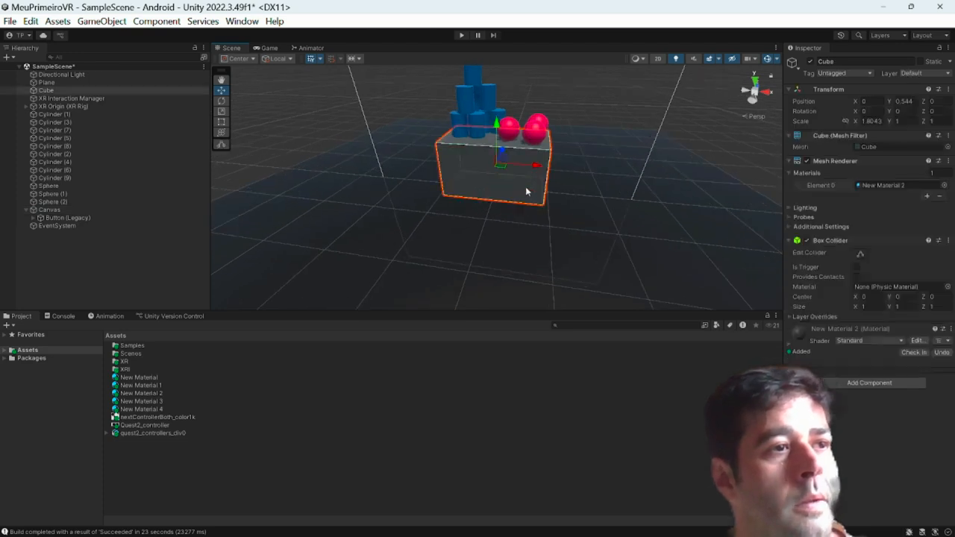
{"action": "left_click", "coordinate": [135, 212]}
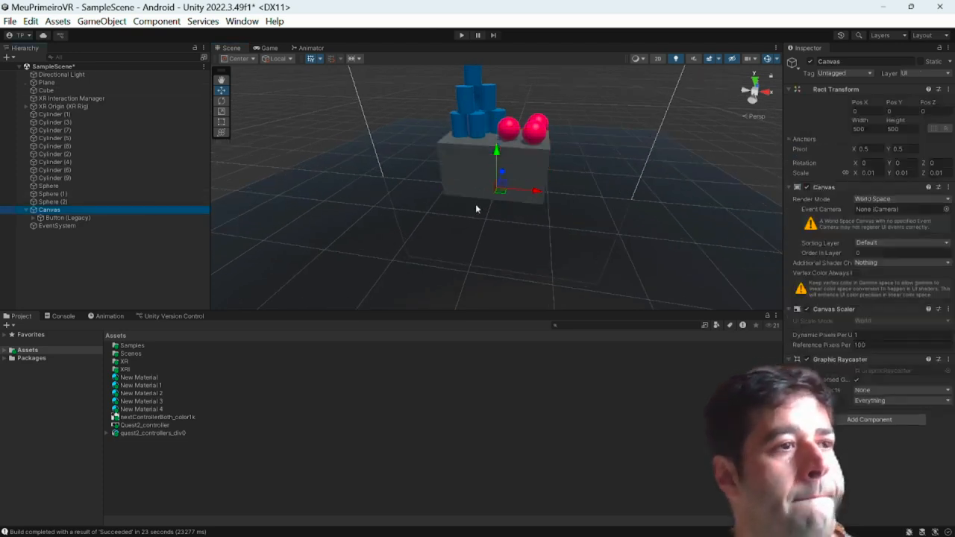
{"action": "left_click_drag", "start_coordinate": [501, 194], "coordinate": [721, 222]}
Step: Rotate the Canvas about 49.59 degrees around Y and set its uniform scale to 0.005
{"action": "key", "text": "e"}
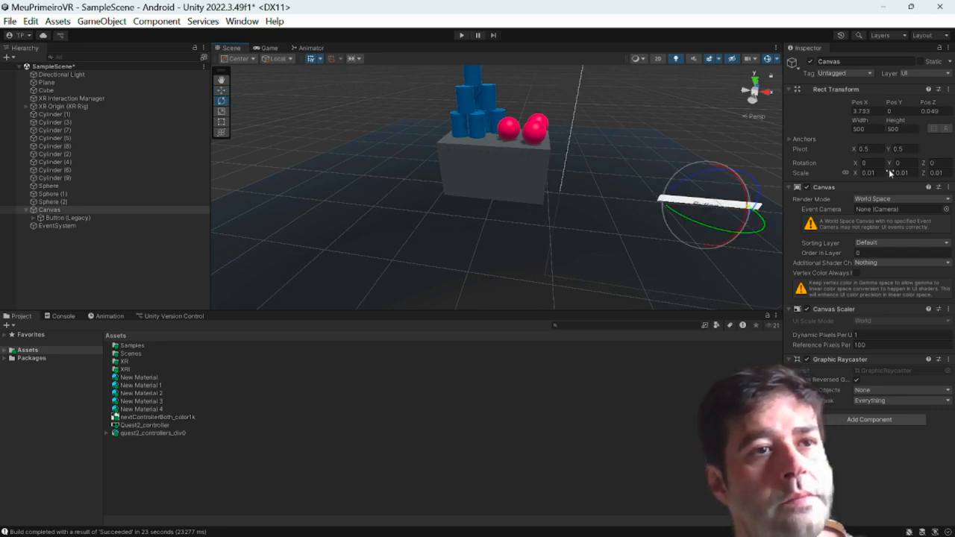
{"action": "left_click_drag", "start_coordinate": [805, 177], "coordinate": [743, 418]}
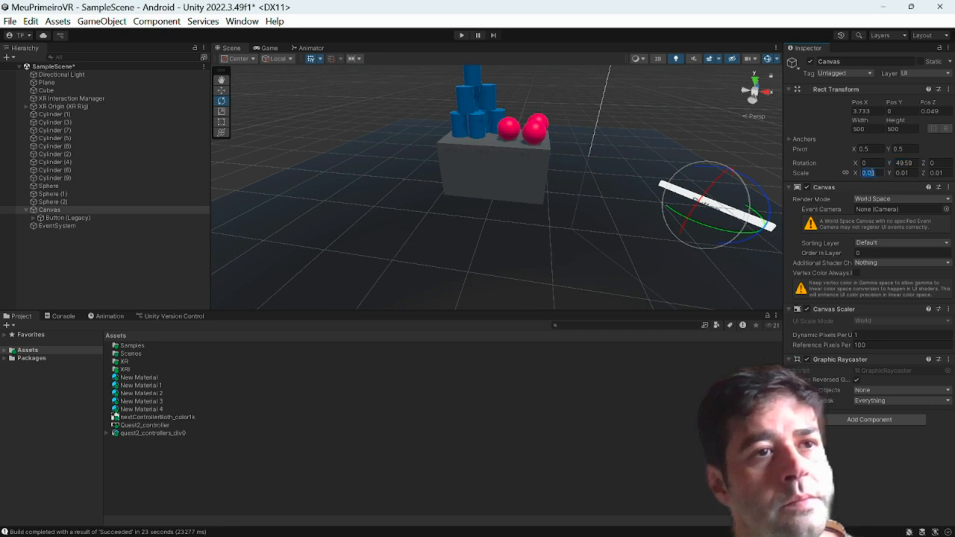
{"action": "key", "text": "BackSpace"}
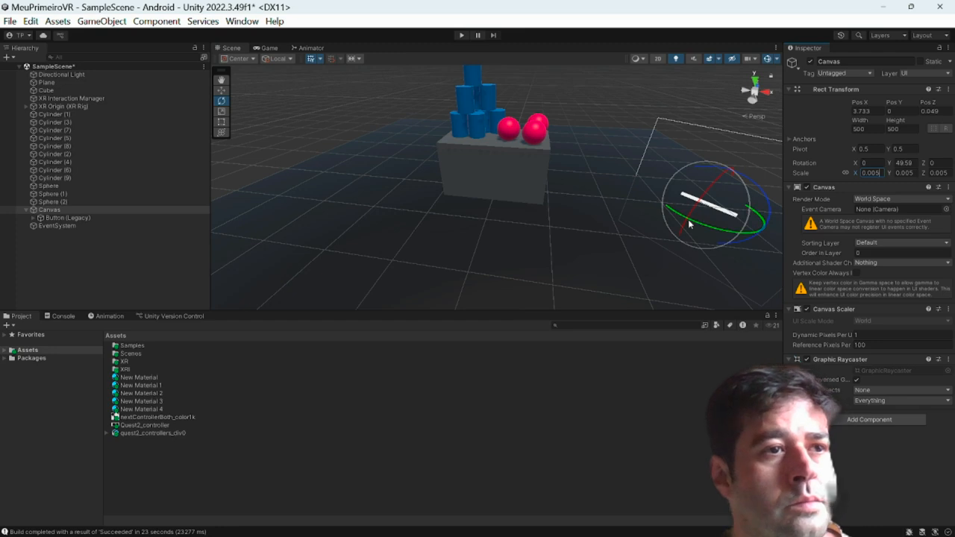
Step: Move the Canvas closer to the cube and raise it above the floor, to about X 2.24, Y 1.39, Z -1.06
{"action": "left_click_drag", "start_coordinate": [704, 225], "coordinate": [735, 228], "text": "alt"}
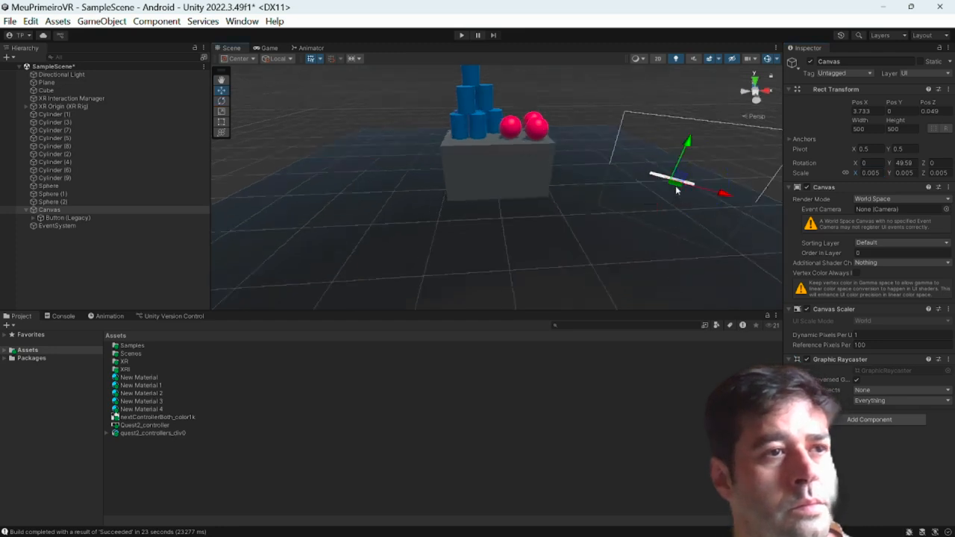
{"action": "left_click_drag", "start_coordinate": [677, 190], "coordinate": [643, 230]}
{"action": "left_click_drag", "start_coordinate": [653, 192], "coordinate": [694, 82]}
{"action": "left_click_drag", "start_coordinate": [690, 104], "coordinate": [546, 238], "text": "alt"}
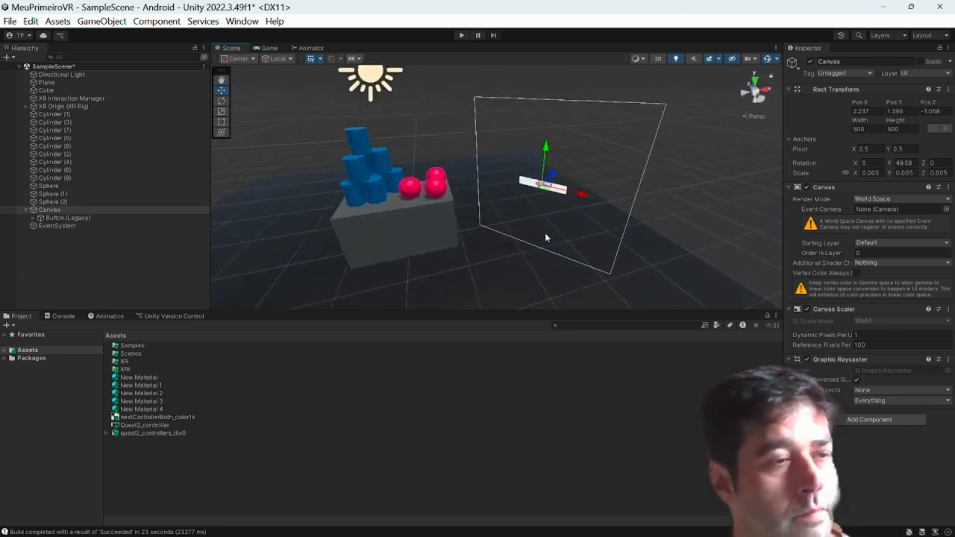
Step: Add a UI Image and a legacy Text element as children of the Canvas
{"action": "right_click", "coordinate": [83, 210]}
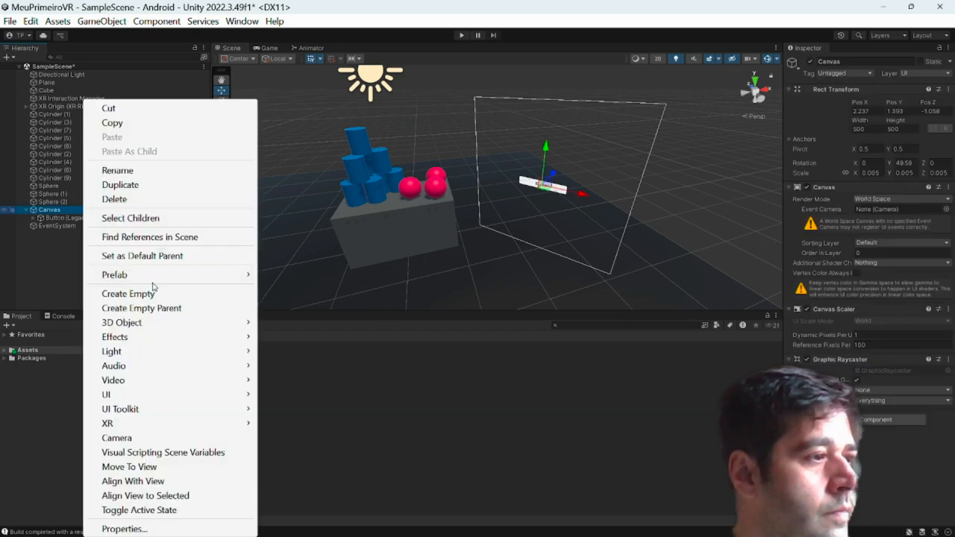
{"action": "mouse_move", "coordinate": [196, 394]}
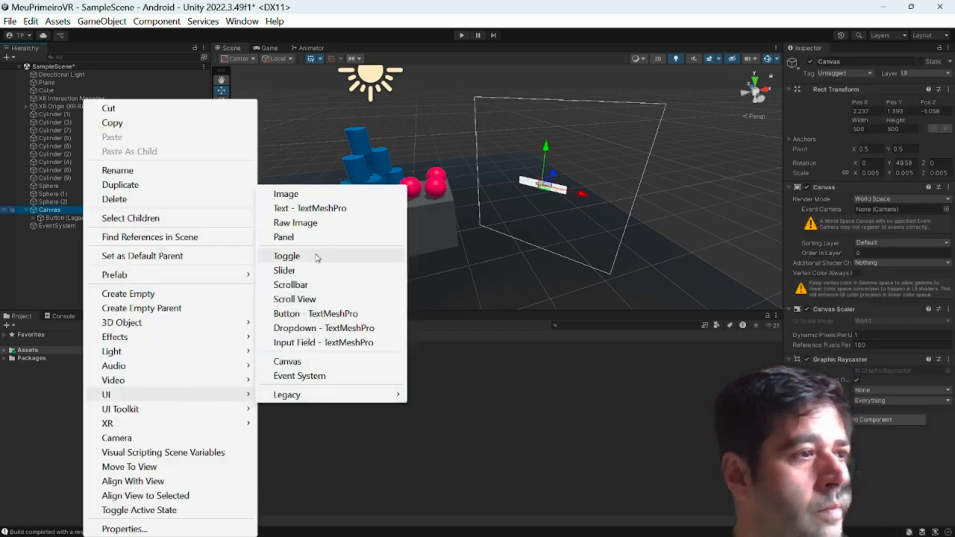
{"action": "left_click", "coordinate": [322, 197]}
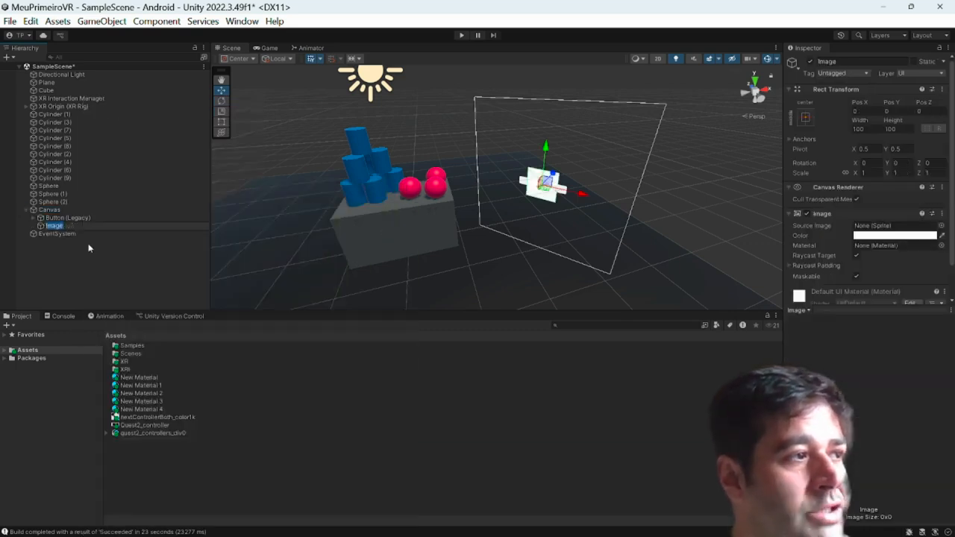
{"action": "right_click", "coordinate": [67, 212]}
{"action": "mouse_move", "coordinate": [142, 395]}
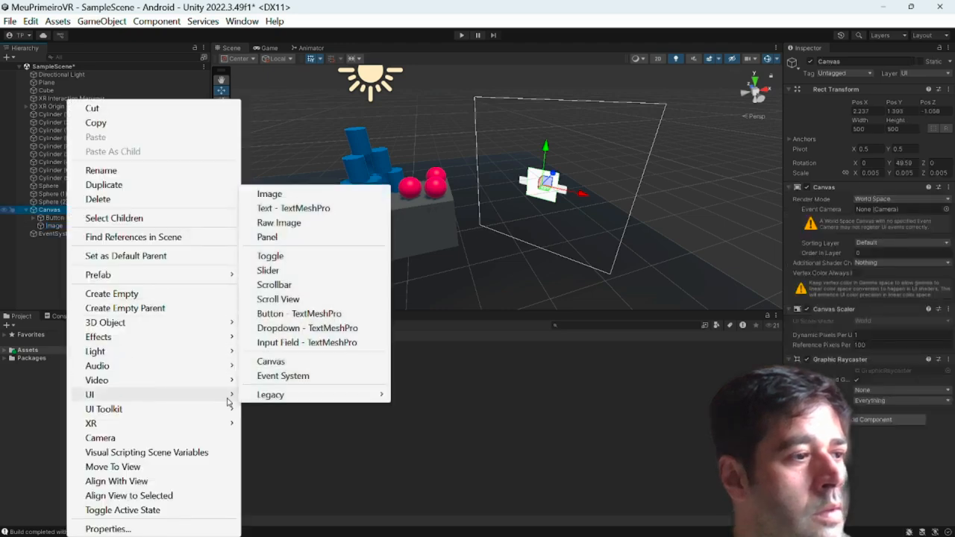
{"action": "mouse_move", "coordinate": [267, 399]}
{"action": "left_click", "coordinate": [417, 400]}
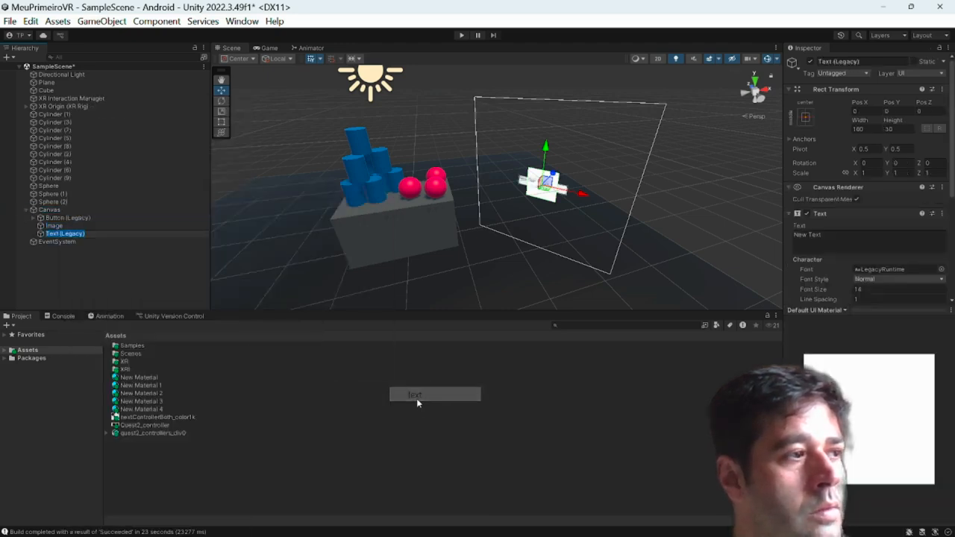
Step: Add a legacy Input Field as a child of the Canvas
{"action": "right_click", "coordinate": [80, 213]}
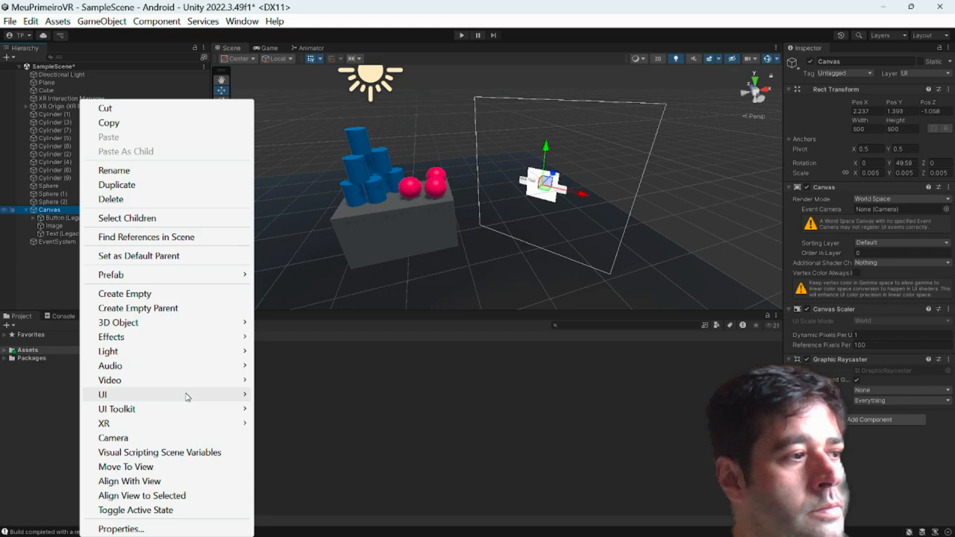
{"action": "mouse_move", "coordinate": [186, 394]}
{"action": "mouse_move", "coordinate": [306, 394]}
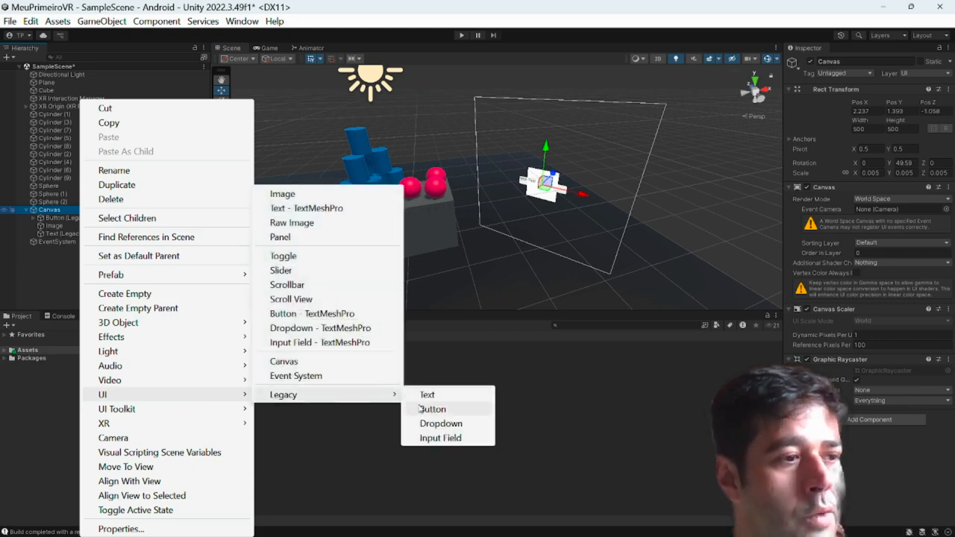
{"action": "left_click", "coordinate": [435, 439]}
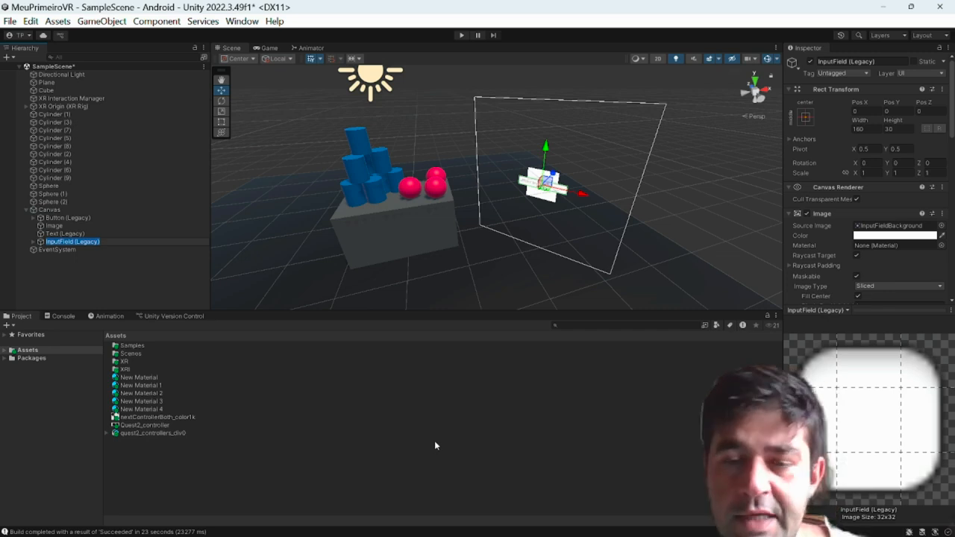
{"action": "left_click", "coordinate": [97, 244]}
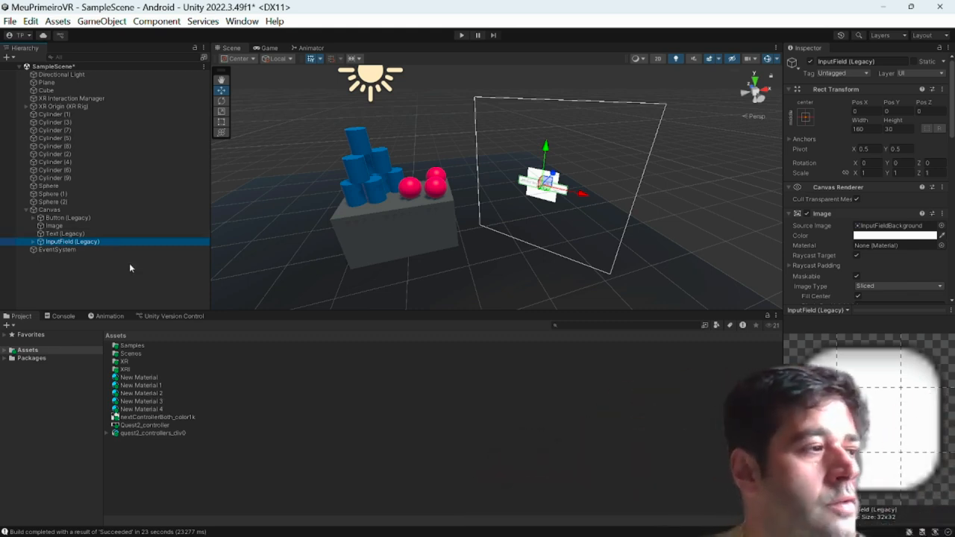
Step: Raise the Image above the other canvas elements and import logotipo color.png from the ProjetoOpenXR_Exemplo Assets folder into the project's Assets
{"action": "left_click", "coordinate": [75, 225]}
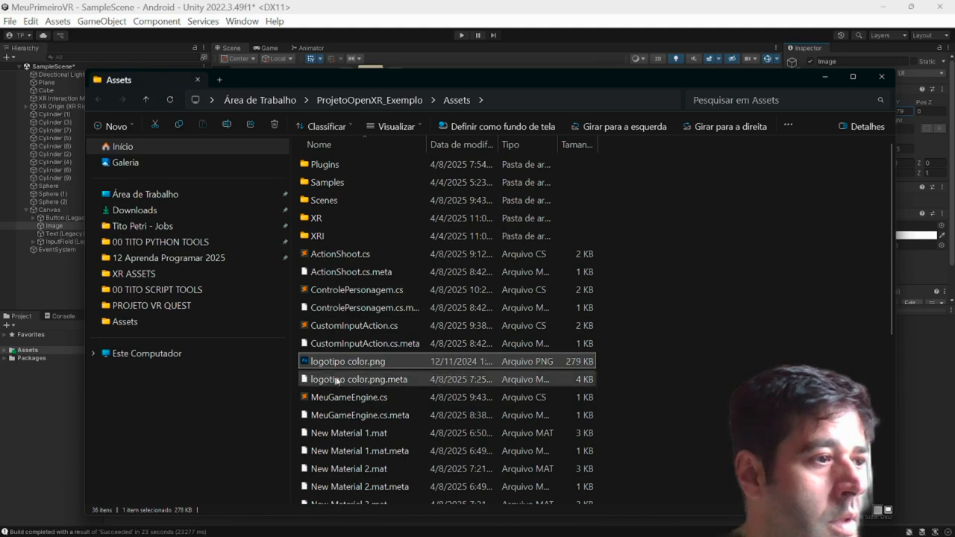
{"action": "left_click_drag", "start_coordinate": [246, 75], "coordinate": [536, 45]}
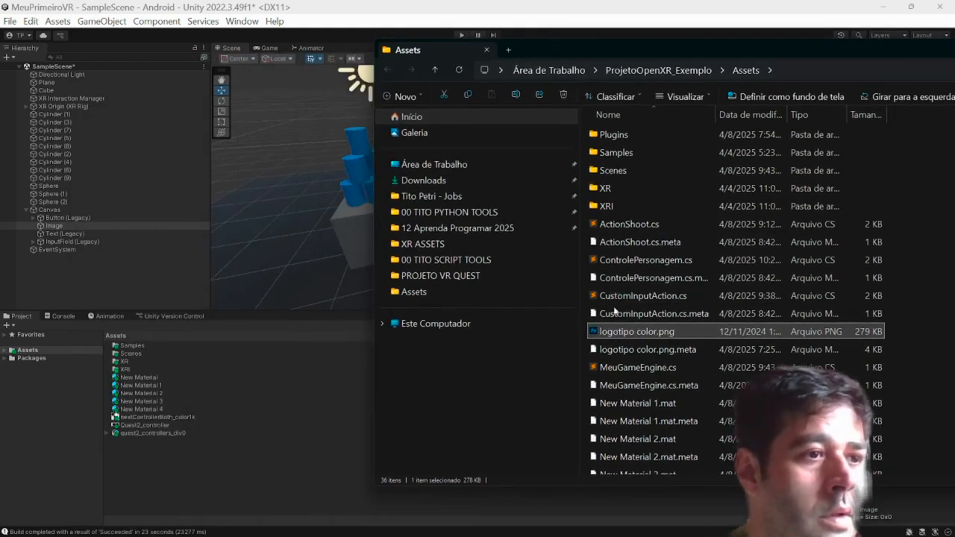
{"action": "left_click_drag", "start_coordinate": [605, 333], "coordinate": [245, 474]}
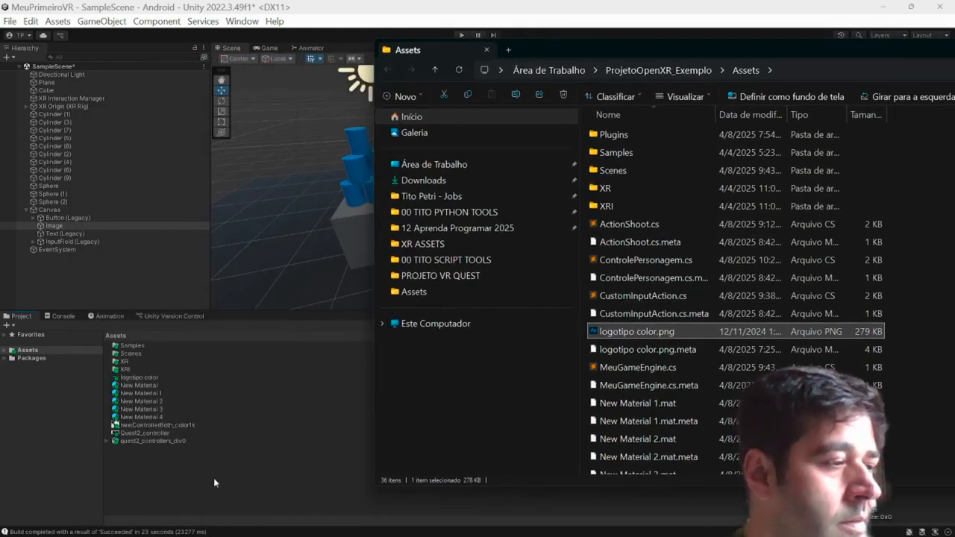
{"action": "left_click", "coordinate": [214, 477]}
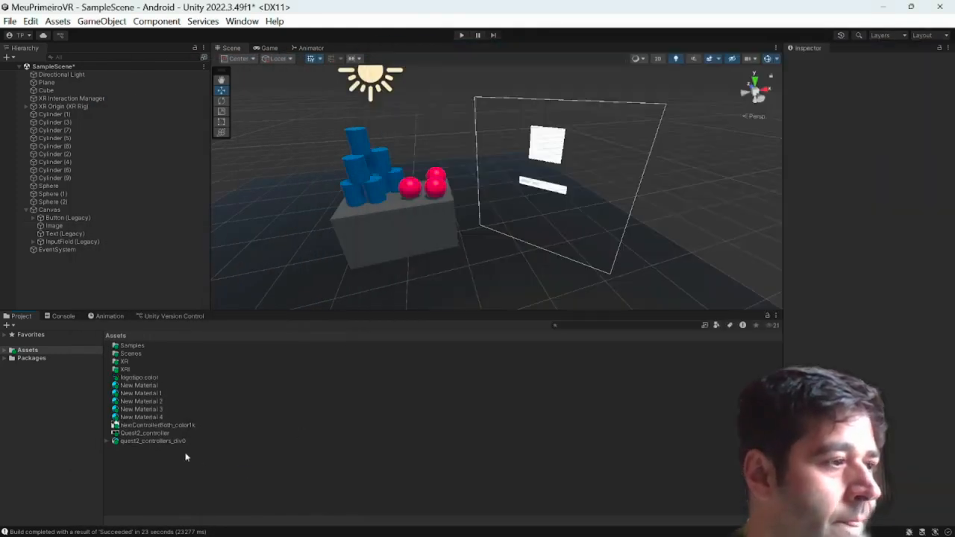
Step: Set the texture type of logotipo color to Sprite (2D and UI) and apply the import settings
{"action": "left_click", "coordinate": [142, 378]}
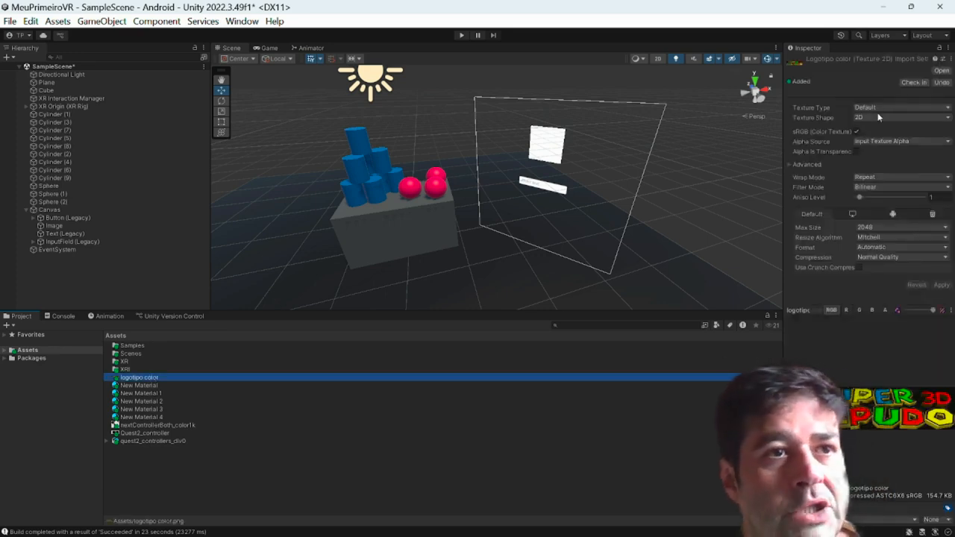
{"action": "left_click", "coordinate": [873, 106]}
{"action": "left_click", "coordinate": [858, 159]}
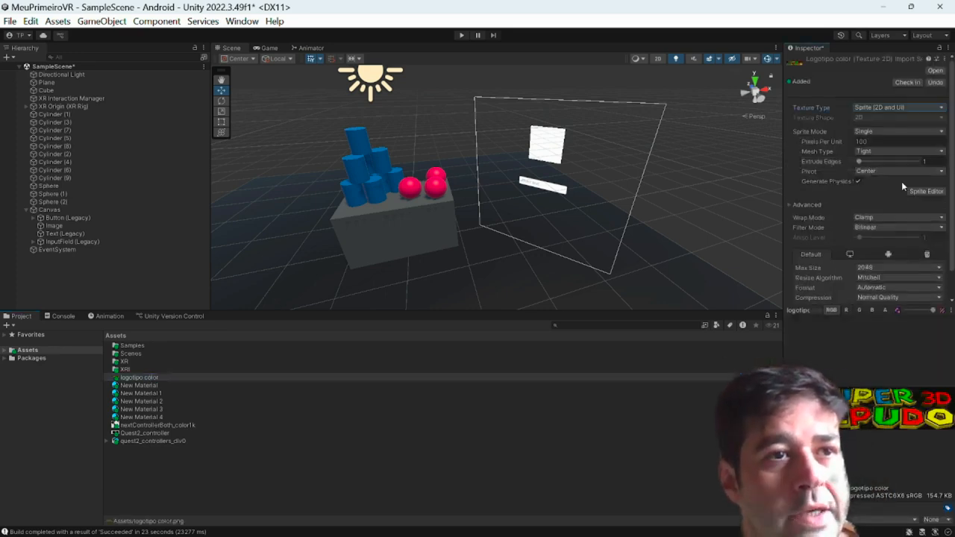
{"action": "scroll", "coordinate": [895, 239], "scroll_direction": "down", "scroll_amount": 2}
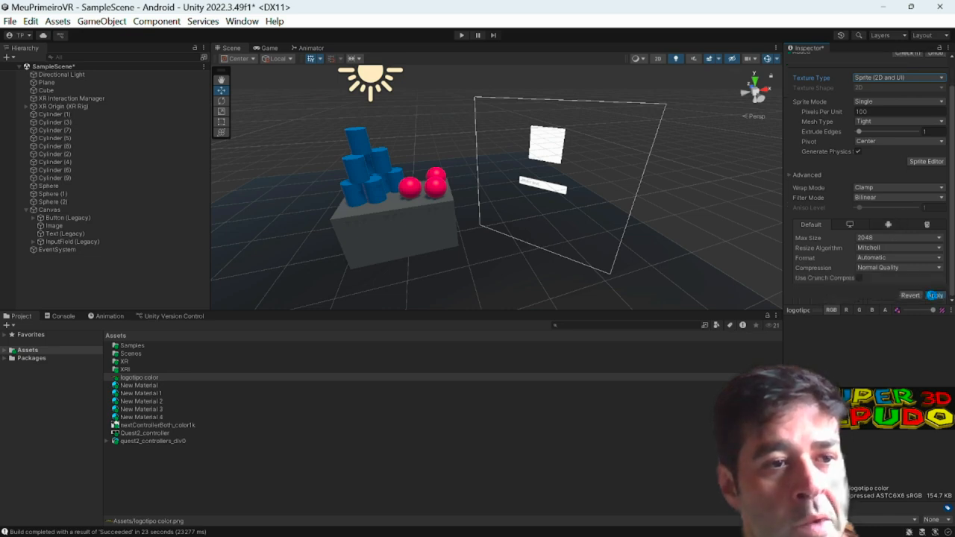
{"action": "left_click", "coordinate": [935, 295]}
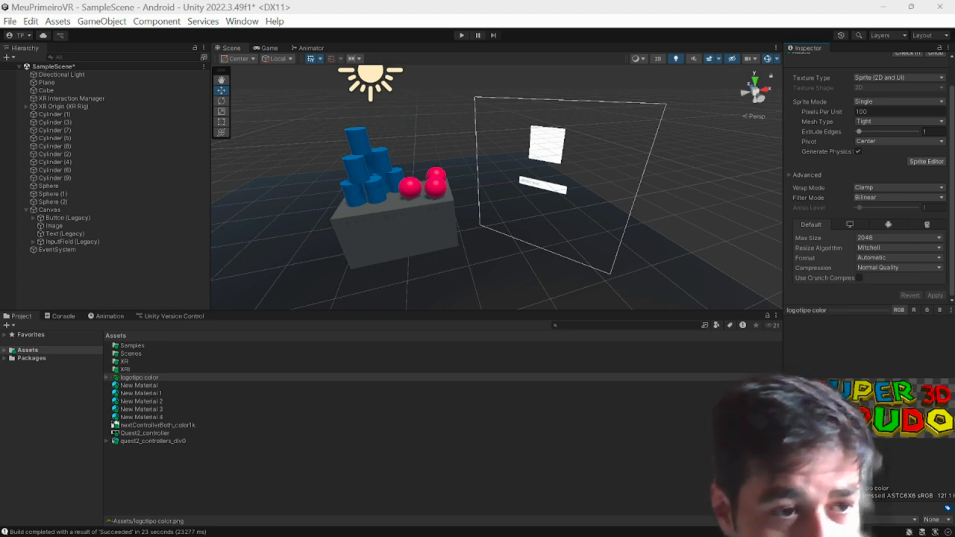
Step: Assign logotipo color as the source image of the Canvas Image
{"action": "left_click_drag", "start_coordinate": [783, 433], "coordinate": [748, 433]}
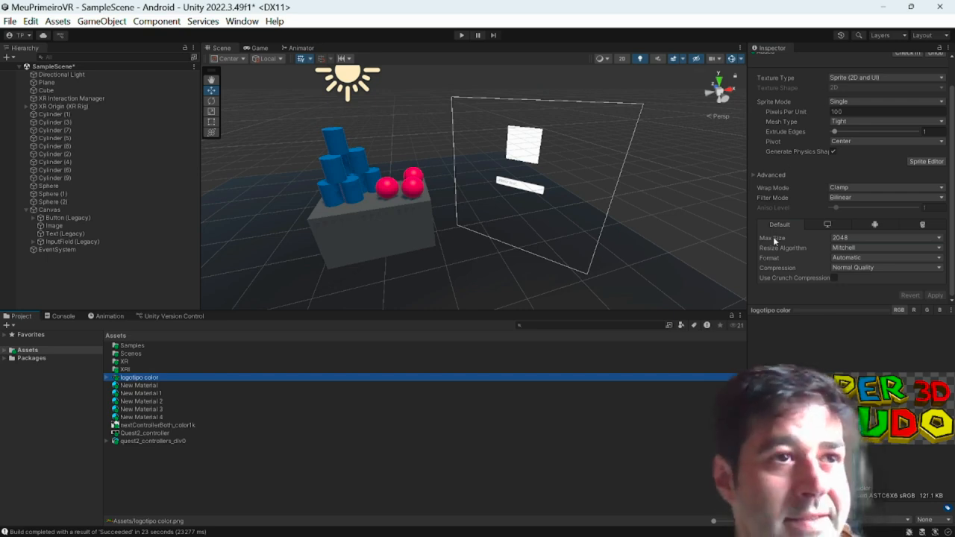
{"action": "left_click", "coordinate": [81, 227]}
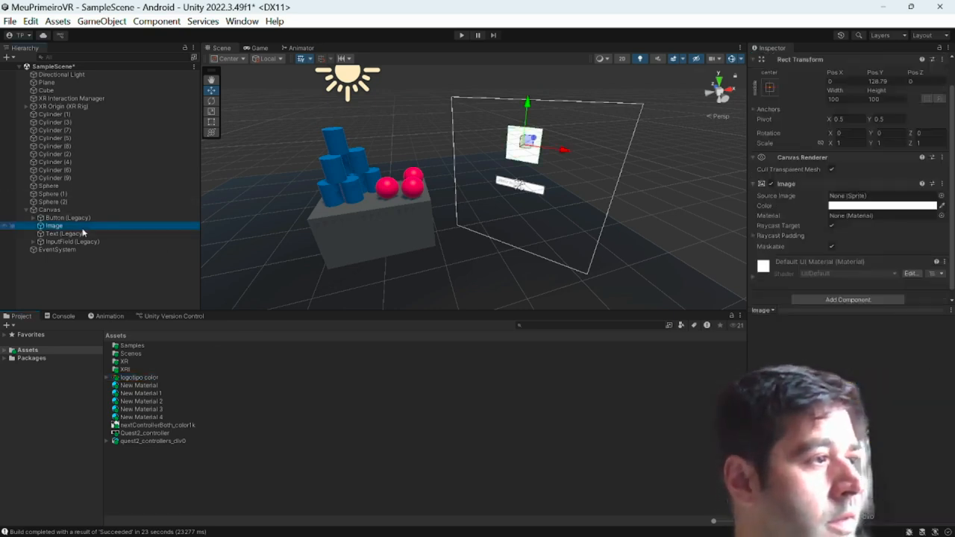
{"action": "left_click", "coordinate": [941, 195]}
{"action": "double_click", "coordinate": [848, 284]}
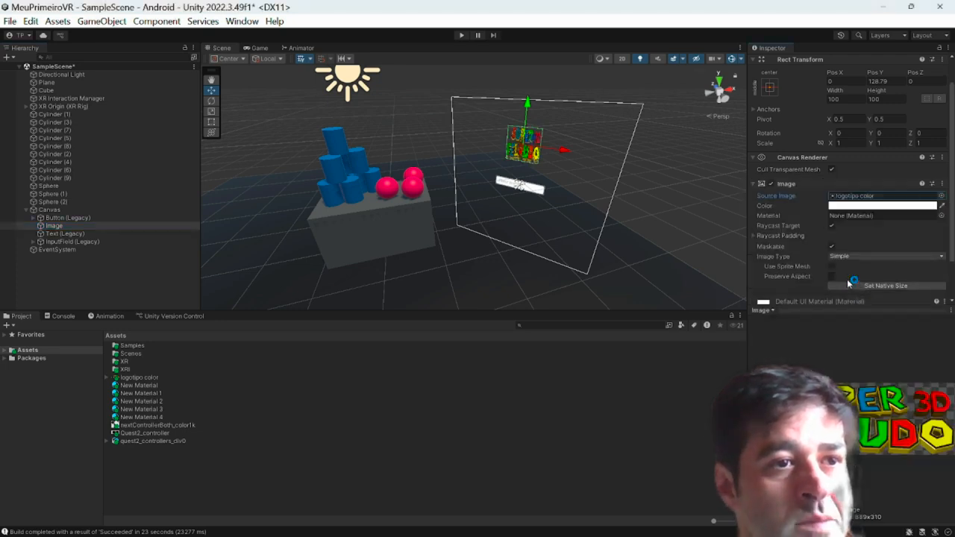
Step: Set the Image's width to 889 and height to 310, and scale it uniformly to 0.5
{"action": "left_click", "coordinate": [849, 99]}
{"action": "type", "text": "889"}
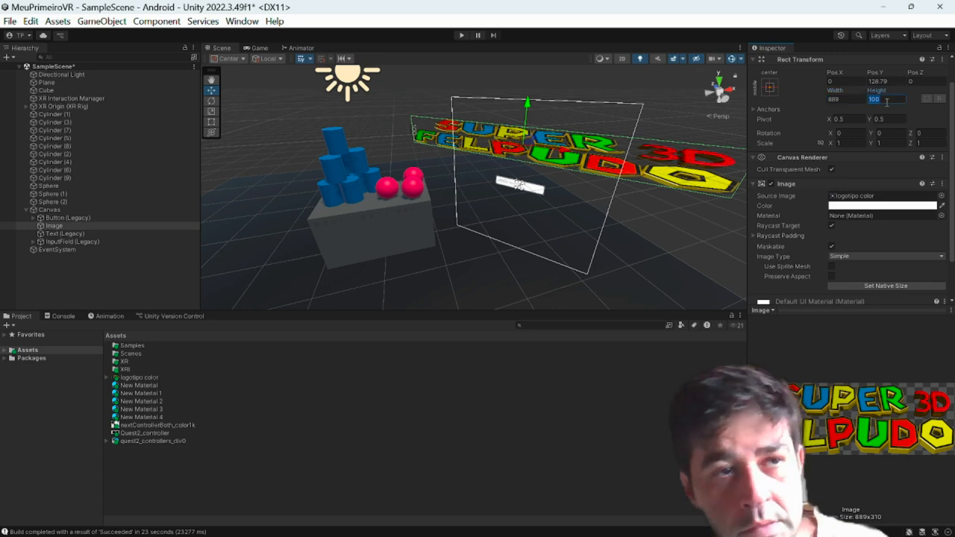
{"action": "type", "text": "310"}
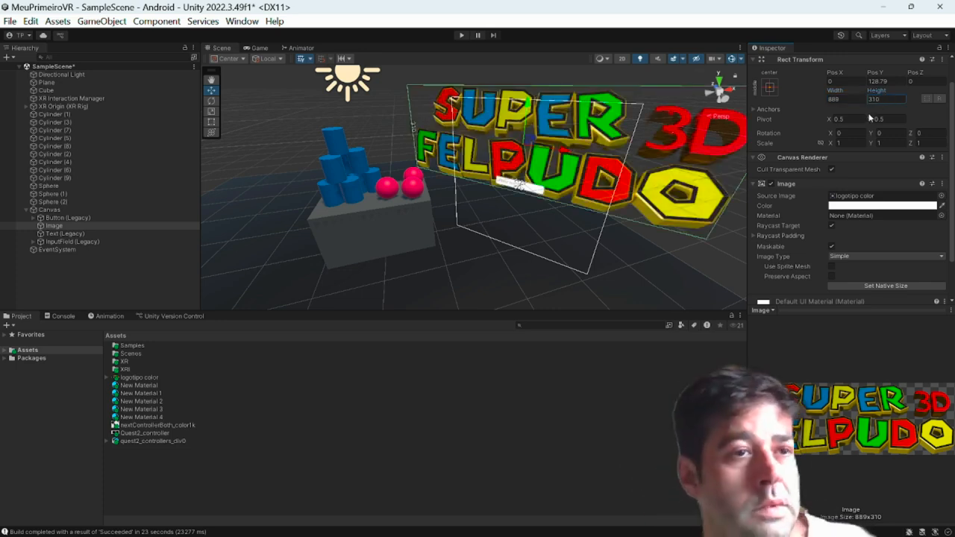
{"action": "left_click", "coordinate": [846, 143]}
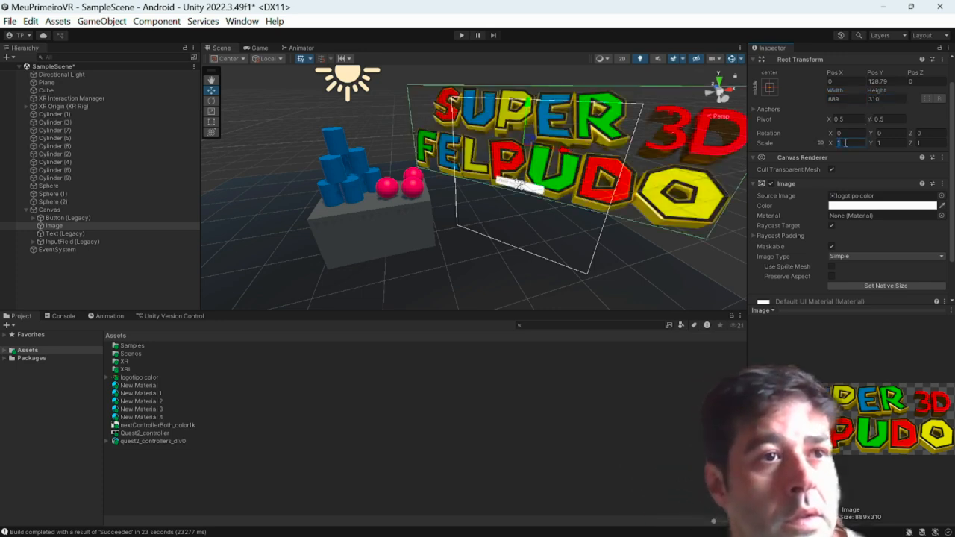
{"action": "type", "text": "0.5"}
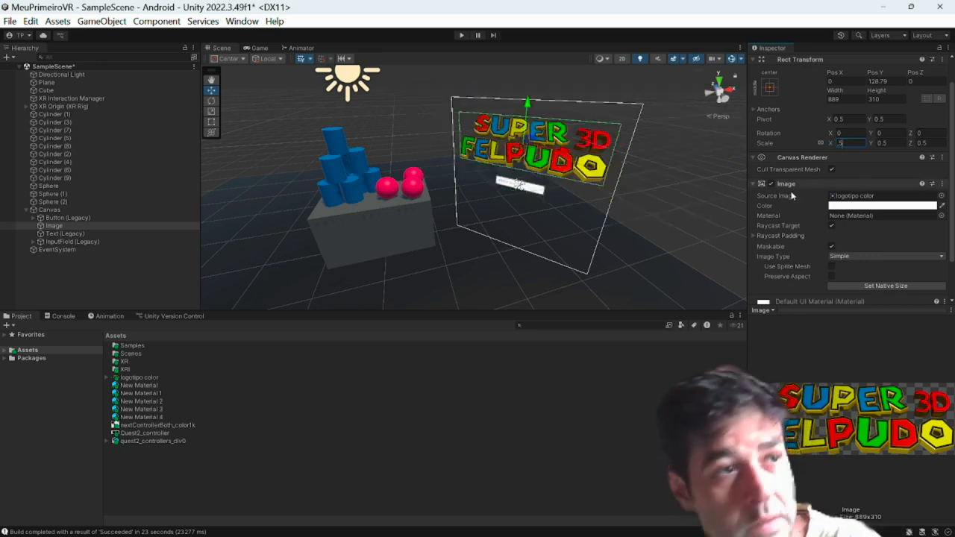
{"action": "left_click_drag", "start_coordinate": [614, 210], "coordinate": [569, 175], "text": "alt"}
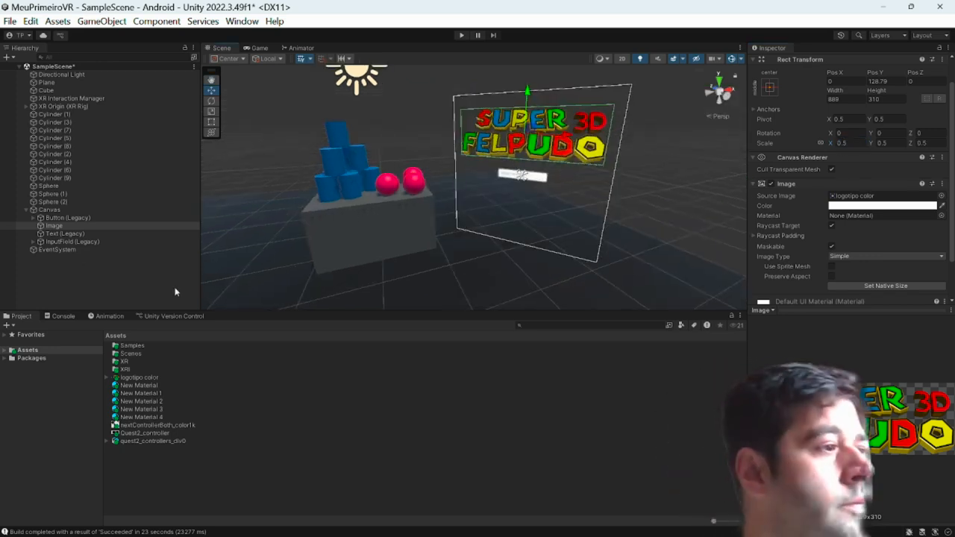
Step: Lower the Button and Input Field beneath the text, and set the Text (Legacy) colour to white (FFFFFF)
{"action": "left_click", "coordinate": [66, 219]}
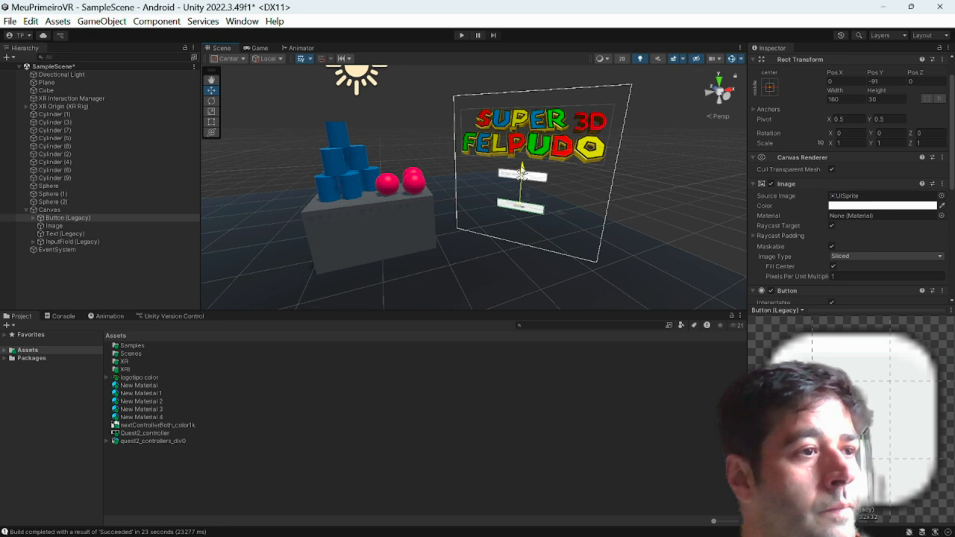
{"action": "left_click", "coordinate": [72, 242]}
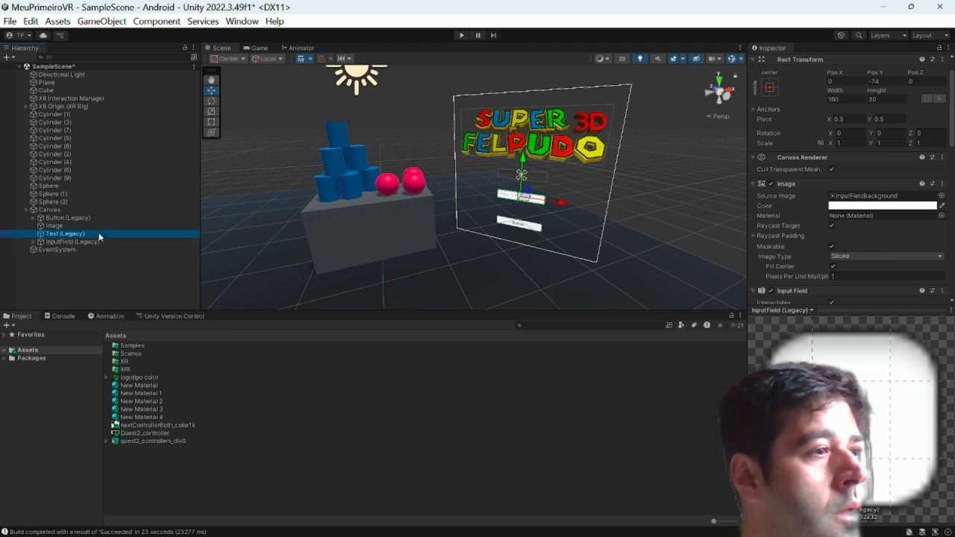
{"action": "scroll", "coordinate": [860, 257], "scroll_direction": "down", "scroll_amount": 5}
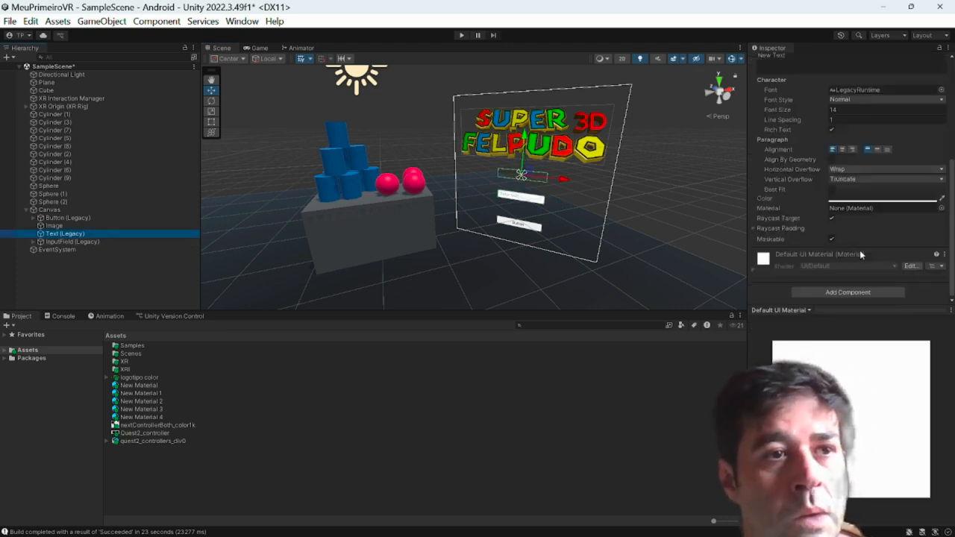
{"action": "left_click", "coordinate": [850, 200]}
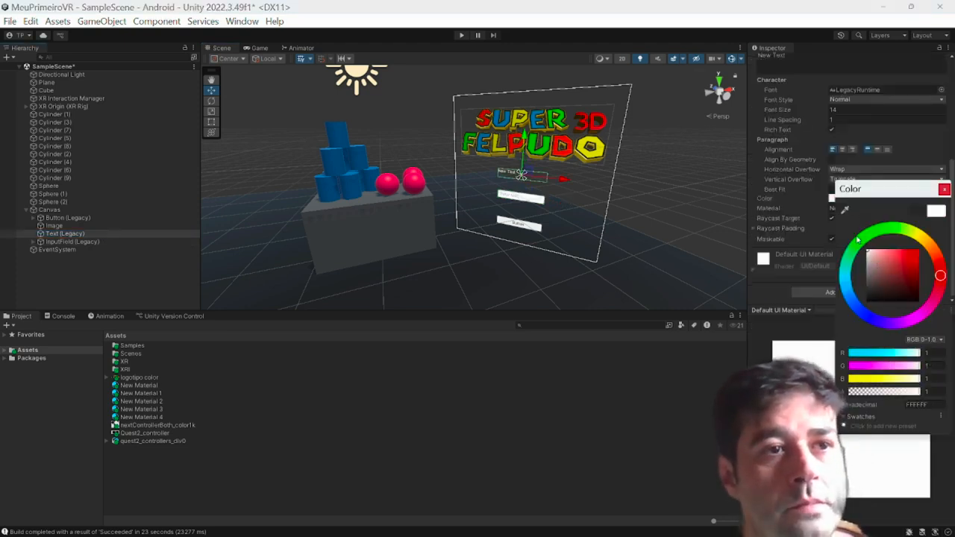
{"action": "left_click", "coordinate": [947, 191]}
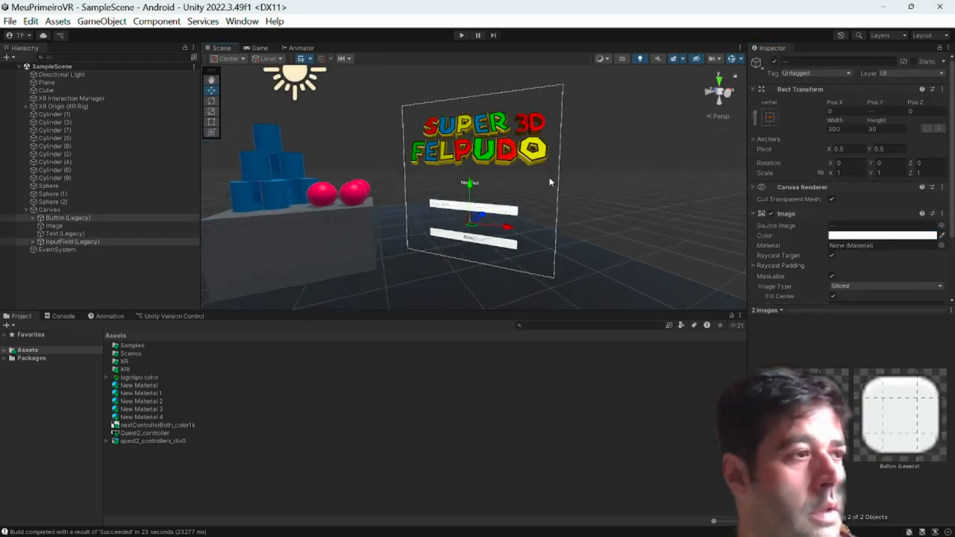
Step: Assign the scene's Main Camera as the Canvas's event camera
{"action": "left_click_drag", "start_coordinate": [549, 179], "coordinate": [403, 138], "text": "alt"}
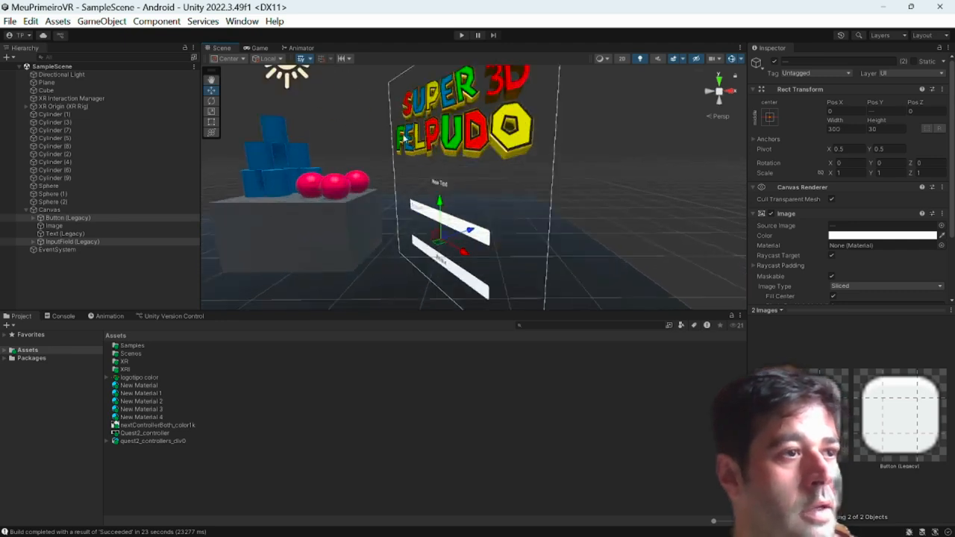
{"action": "left_click_drag", "start_coordinate": [433, 176], "coordinate": [551, 158], "text": "alt"}
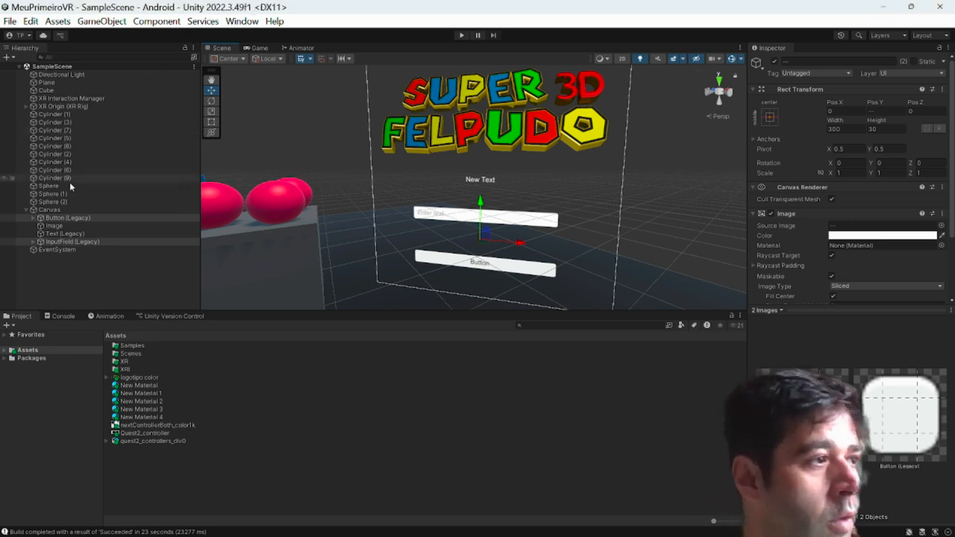
{"action": "left_click", "coordinate": [49, 210]}
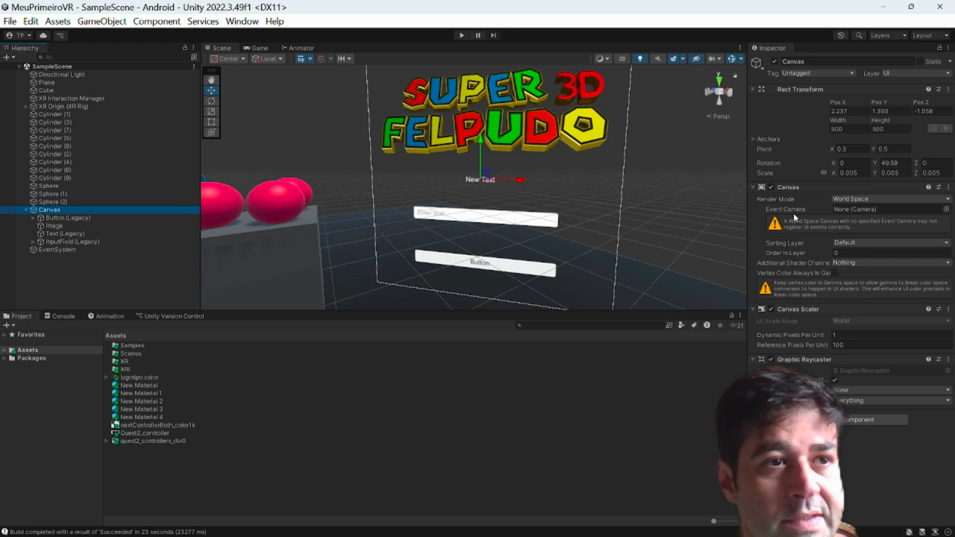
{"action": "left_click", "coordinate": [948, 210]}
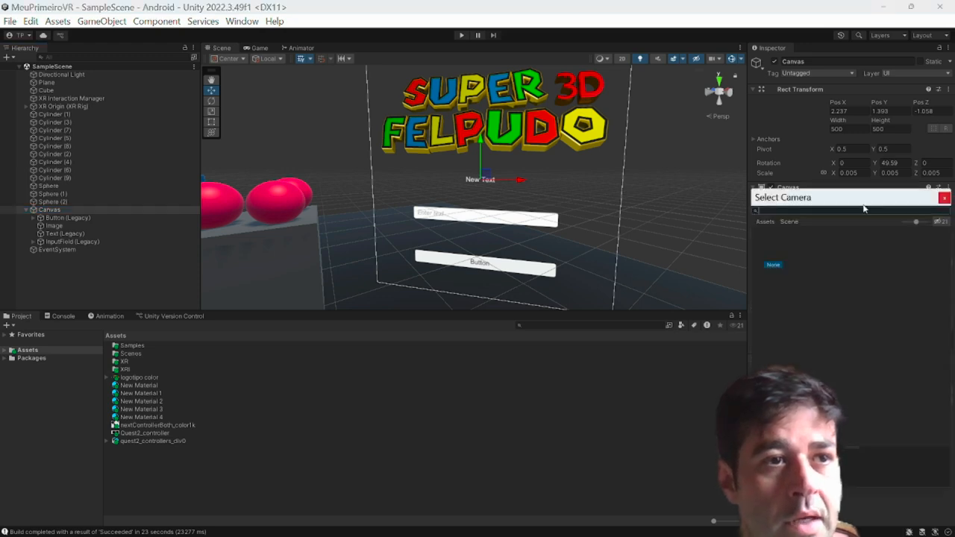
{"action": "left_click", "coordinate": [789, 221]}
{"action": "double_click", "coordinate": [794, 239]}
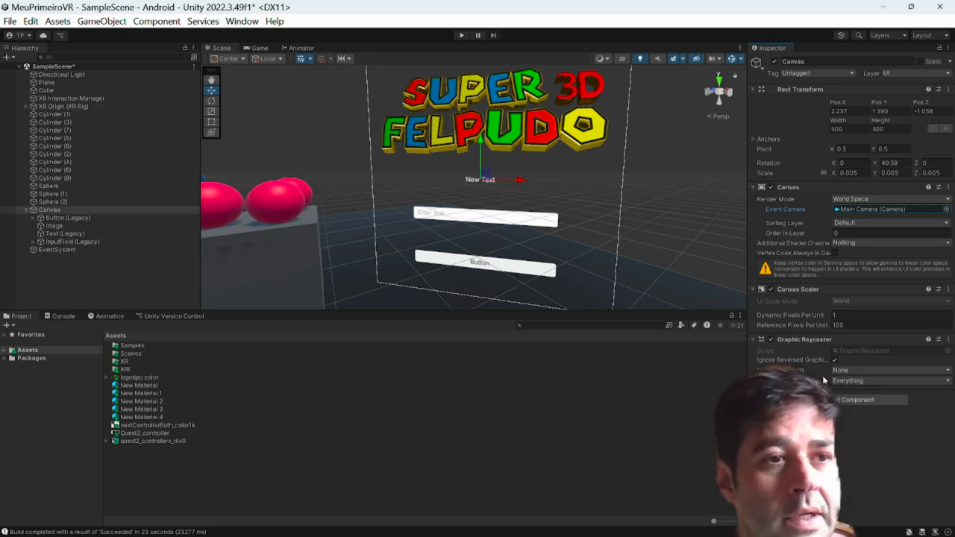
Step: Add a Tracked Device Graphic Raycaster component to the Canvas
{"action": "left_click", "coordinate": [825, 399]}
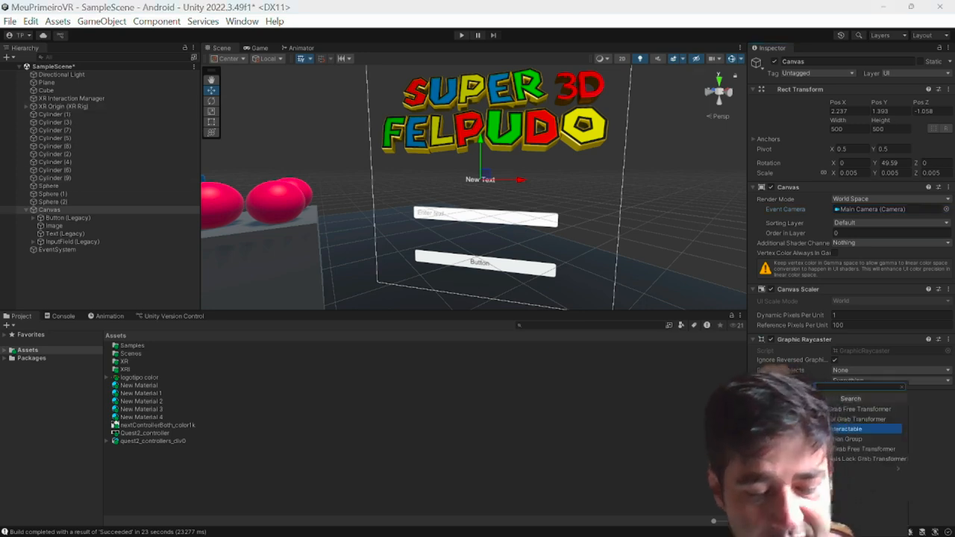
{"action": "type", "text": "xr tr"}
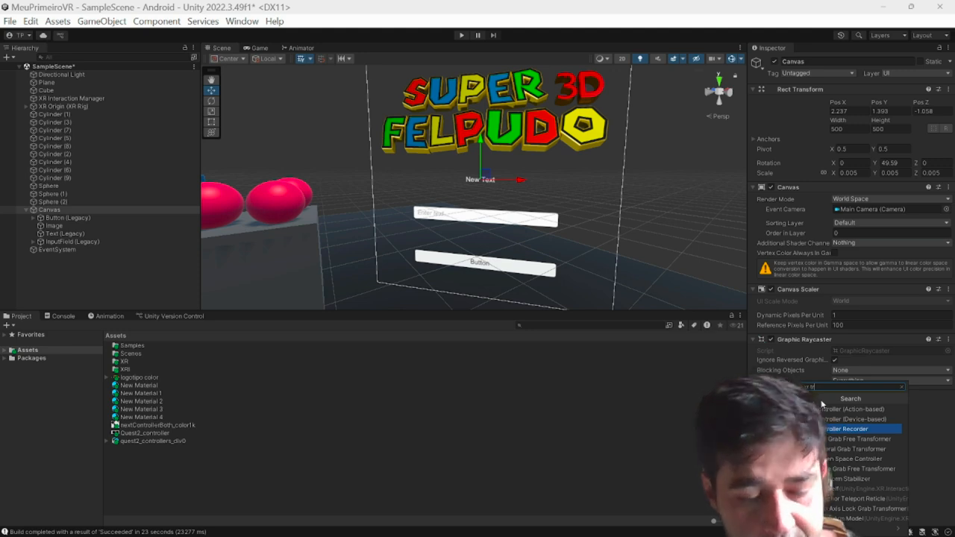
{"action": "type", "text": "ack"}
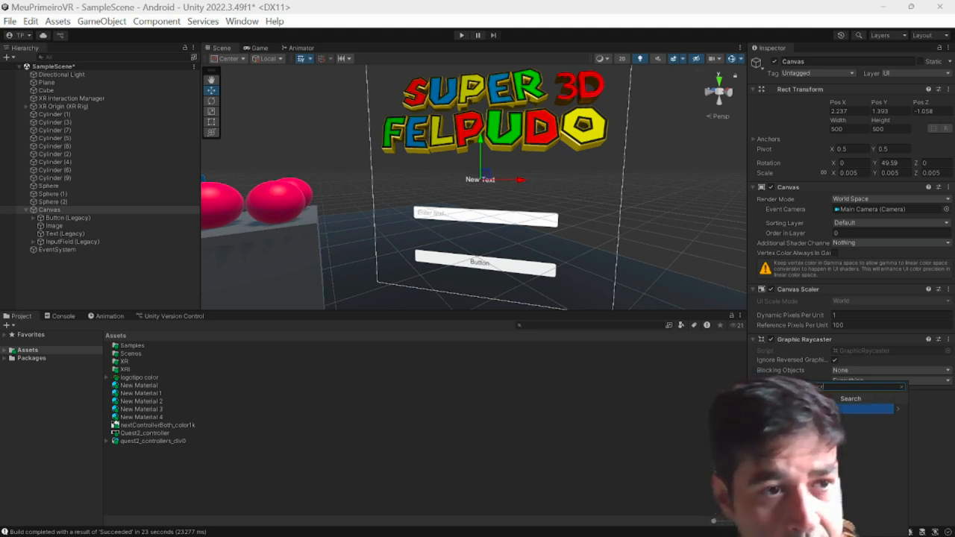
{"action": "type", "text": "trackled"}
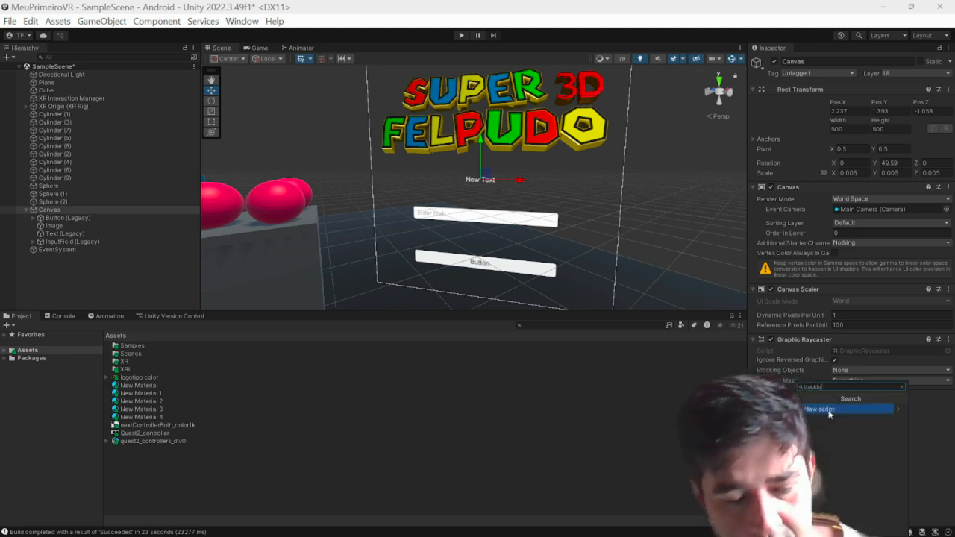
{"action": "key", "text": "BackSpace"}
{"action": "key", "text": "BackSpace"}
{"action": "key", "text": "BackSpace"}
{"action": "key", "text": "BackSpace"}
{"action": "key", "text": "BackSpace"}
{"action": "key", "text": "BackSpace"}
{"action": "key", "text": "BackSpace"}
{"action": "key", "text": "BackSpace"}
{"action": "type", "text": "r"}
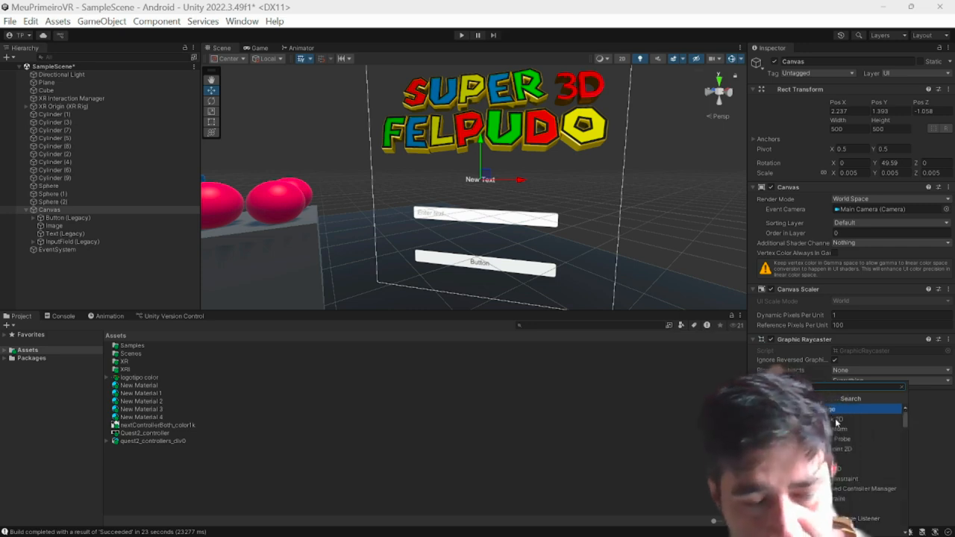
{"action": "key", "text": "BackSpace"}
{"action": "type", "text": "track"}
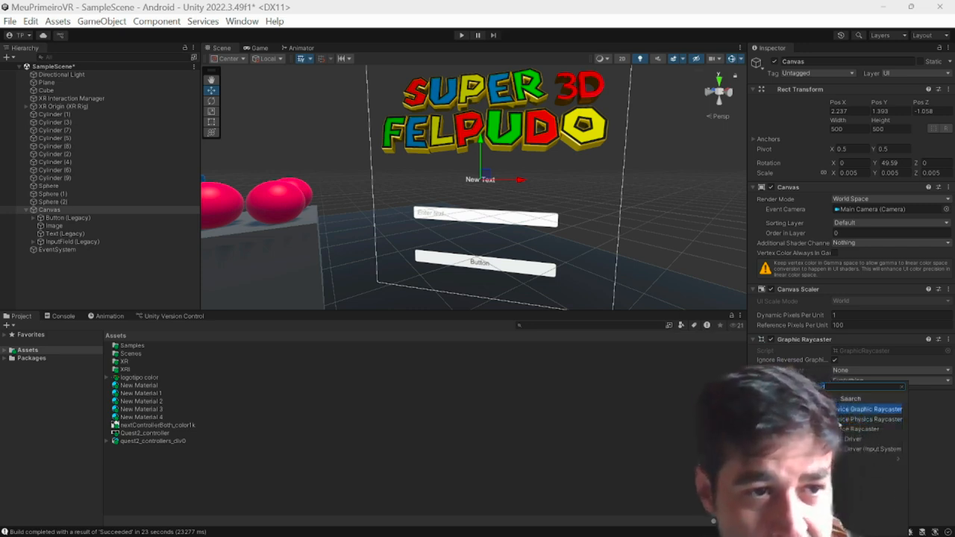
{"action": "left_click", "coordinate": [848, 410]}
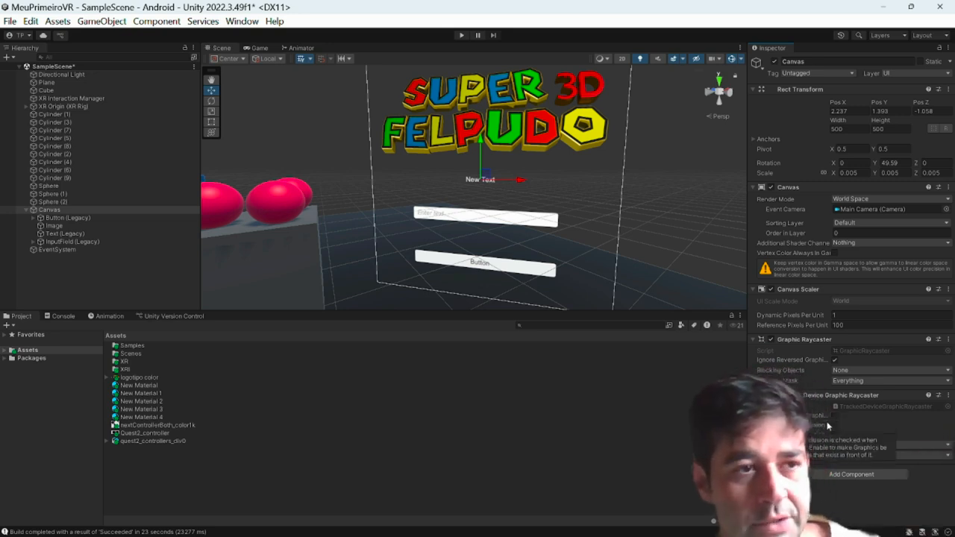
Step: Build and run the project with the new canvas setup
{"action": "left_click", "coordinate": [542, 250]}
{"action": "key", "text": "ctrl+b"}
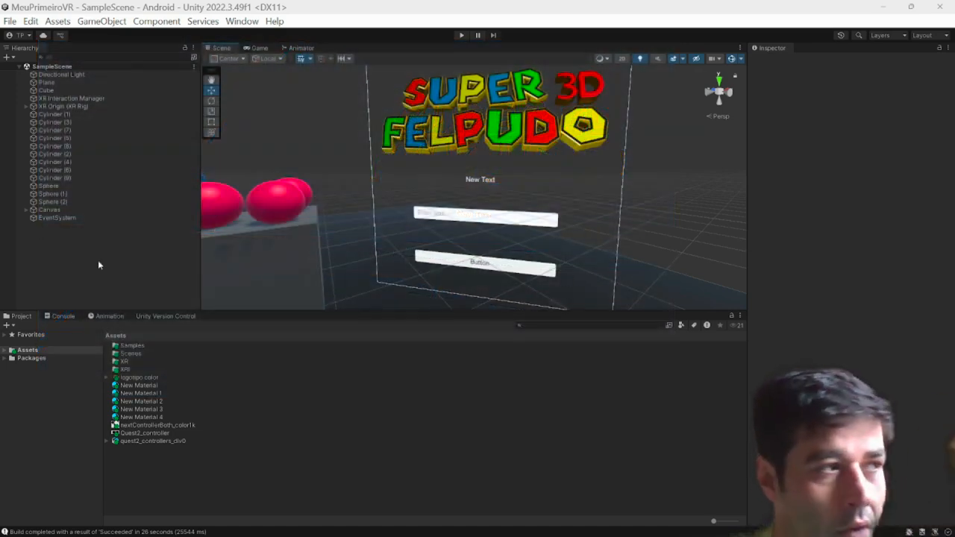
Step: Create an empty game object at the scene root and name it GAME ENGINE
{"action": "right_click", "coordinate": [66, 263]}
{"action": "left_click", "coordinate": [173, 386]}
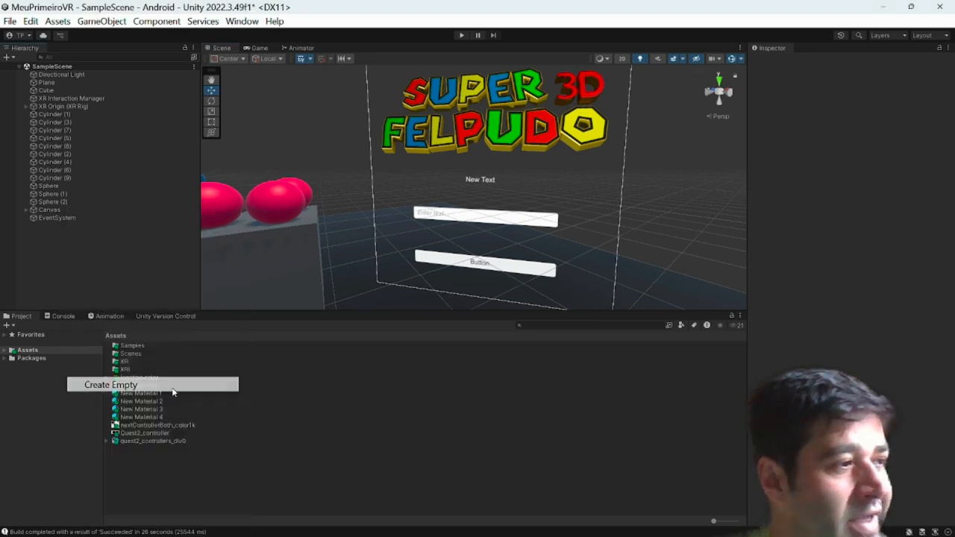
{"action": "type", "text": "GA"}
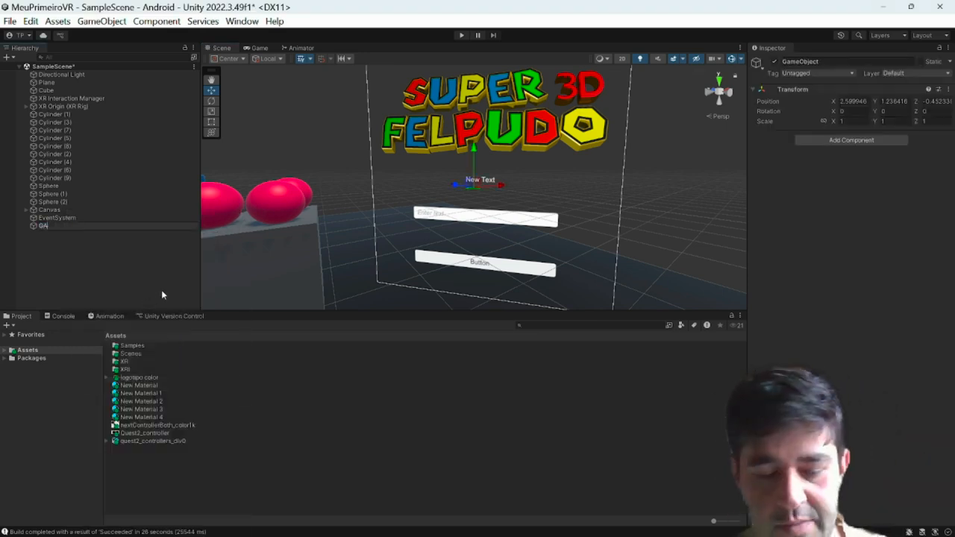
{"action": "type", "text": "ME ENGINE"}
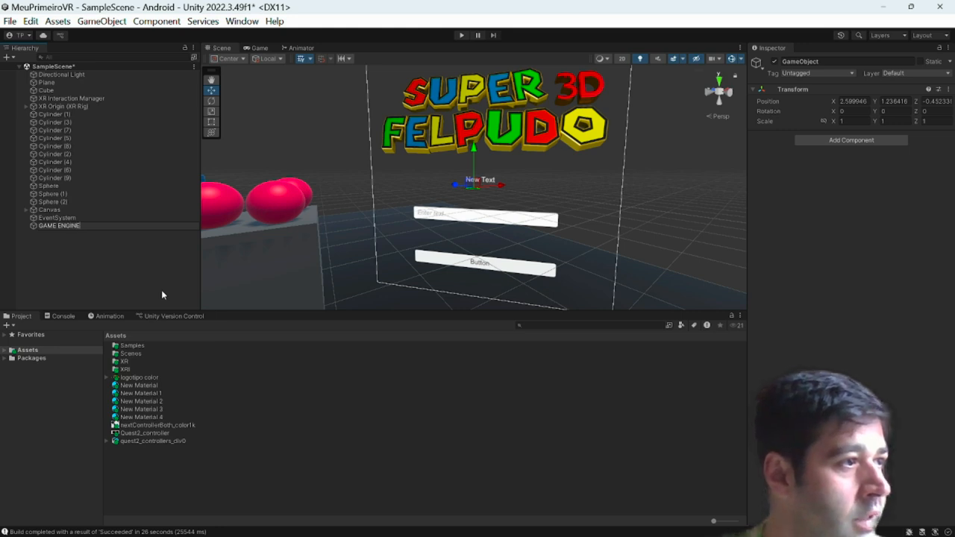
{"action": "key", "text": "Return"}
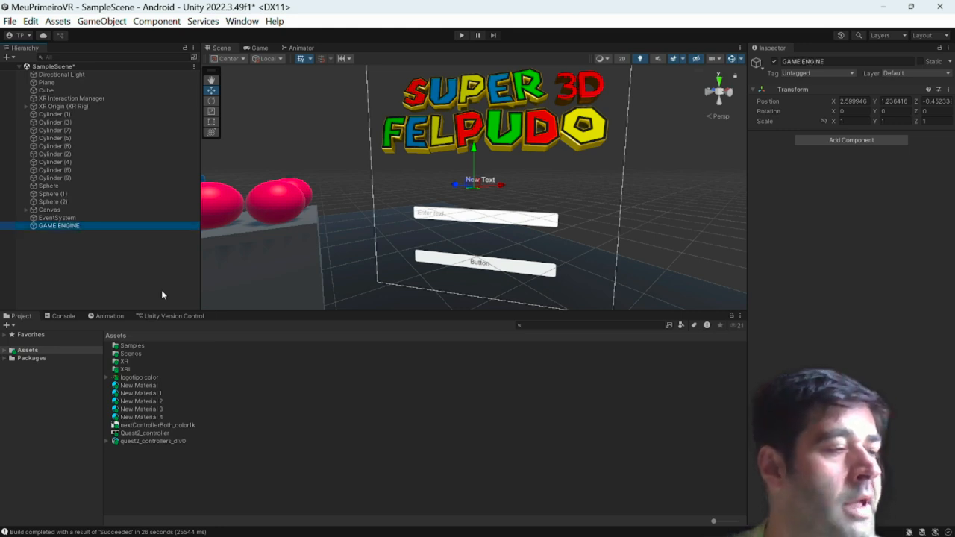
Step: Attach a new script named GameEngine to the GAME ENGINE object and open it in Visual Studio Code
{"action": "left_click", "coordinate": [821, 141]}
{"action": "left_click", "coordinate": [811, 224]}
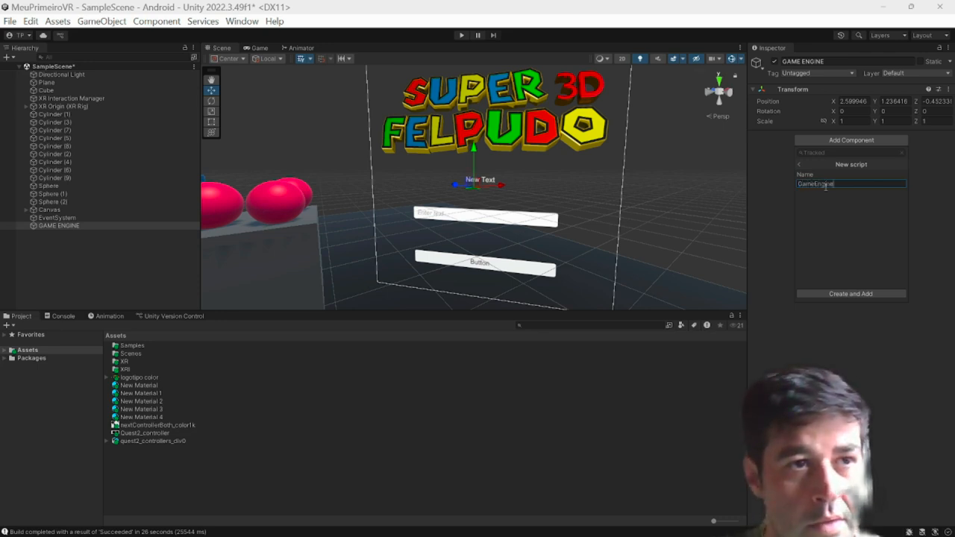
{"action": "key", "text": "Return"}
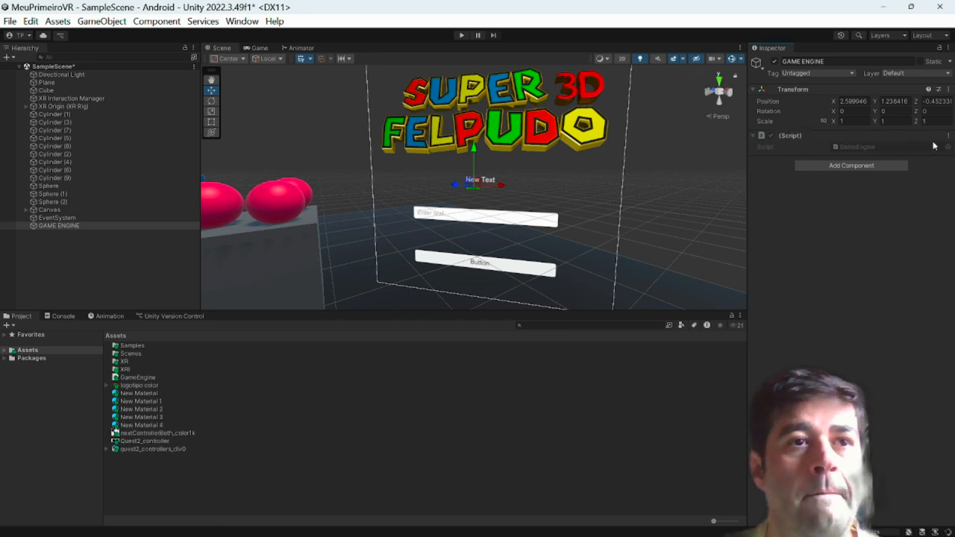
{"action": "left_click", "coordinate": [948, 136]}
{"action": "left_click", "coordinate": [879, 292]}
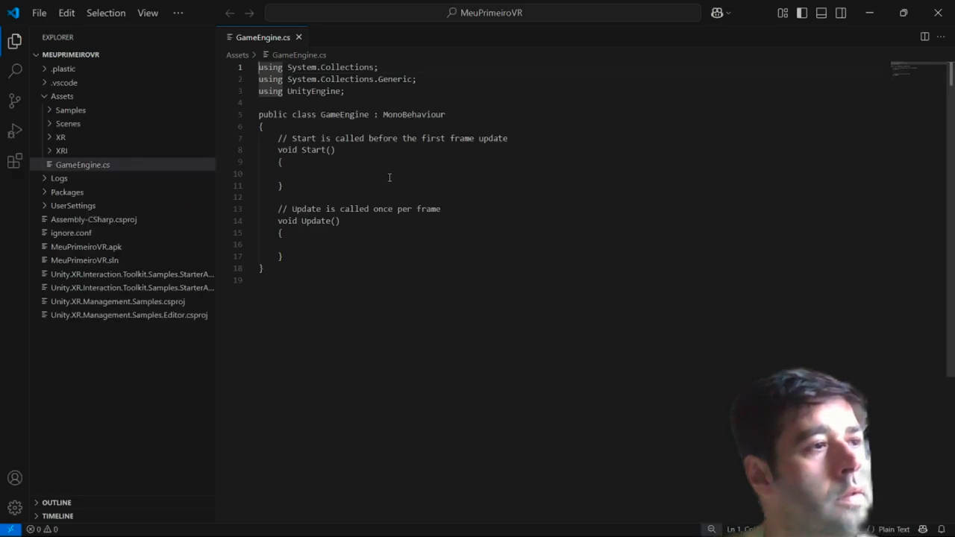
Step: Declare a GameObject field named _texto above the Start() method in the GameEngine class
{"action": "left_click", "coordinate": [376, 171]}
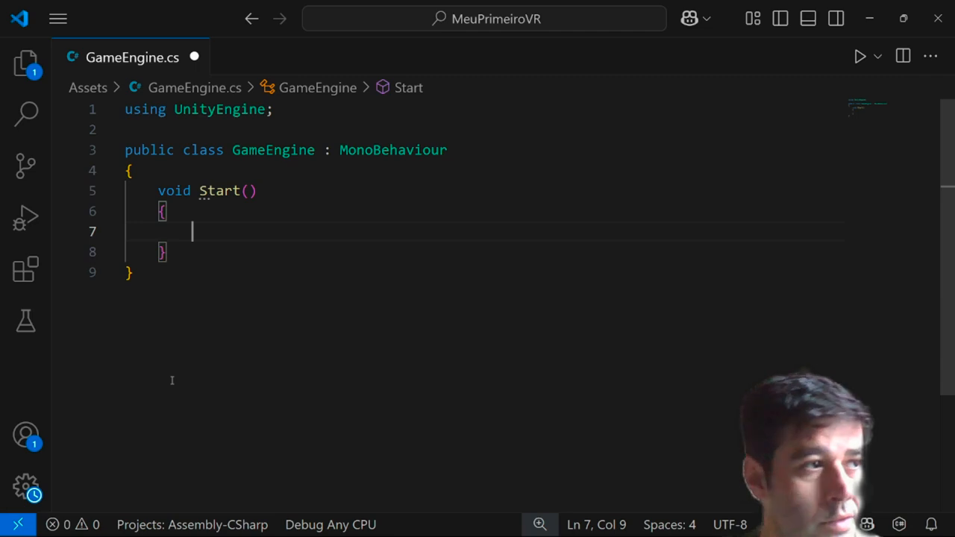
{"action": "key", "text": "Up"}
{"action": "key", "text": "Up"}
{"action": "key", "text": "Up"}
{"action": "key", "text": "Return"}
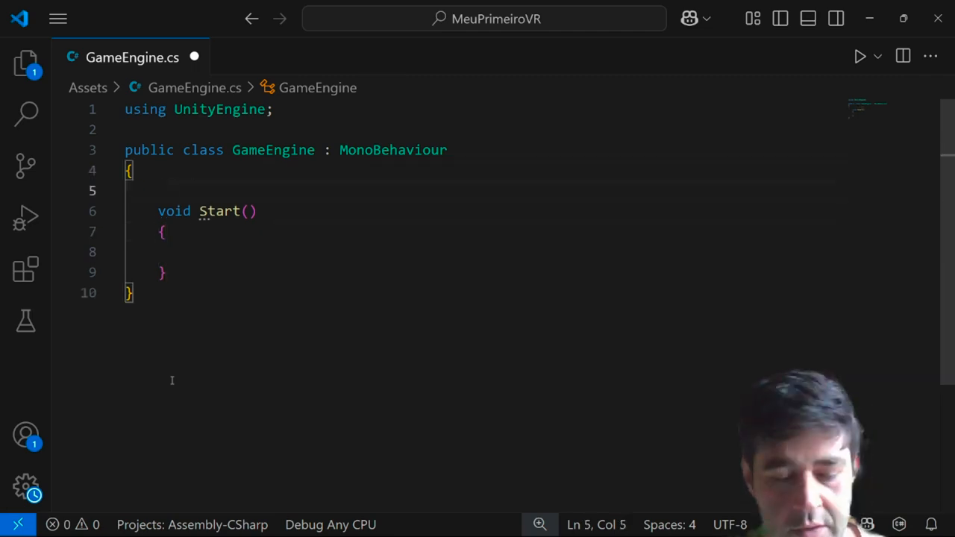
{"action": "type", "text": "GameObject"}
{"action": "key", "text": "Tab"}
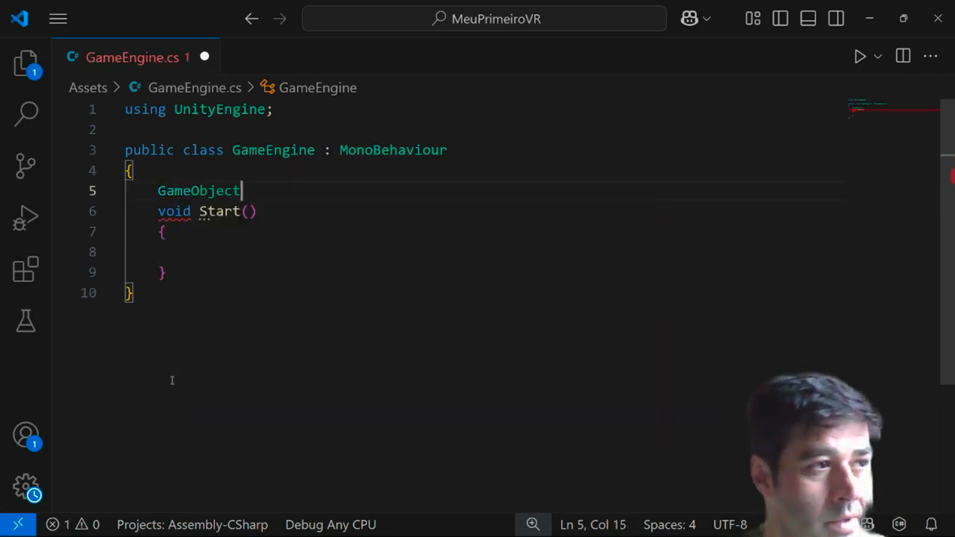
{"action": "type", "text": "_text"}
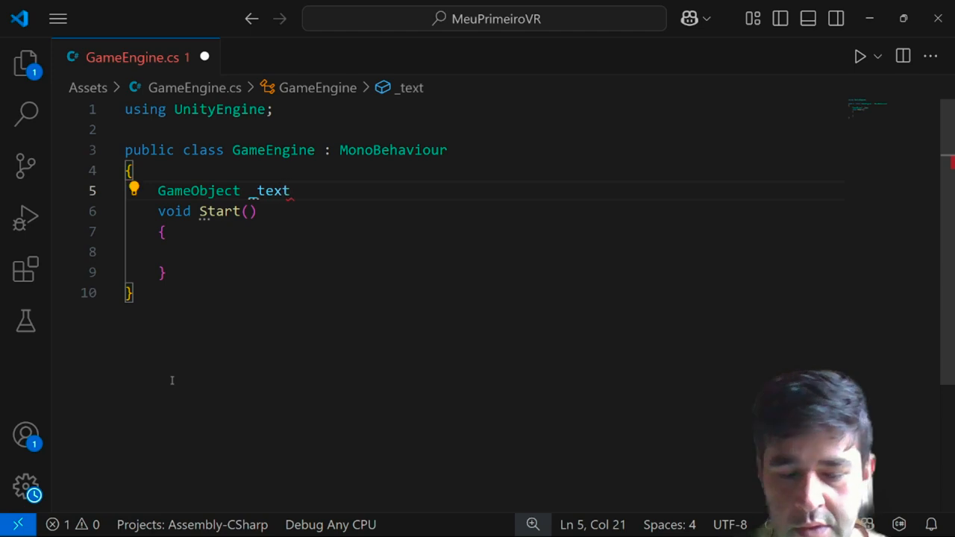
{"action": "type", "text": "o;"}
{"action": "key", "text": "Down"}
{"action": "key", "text": "Down"}
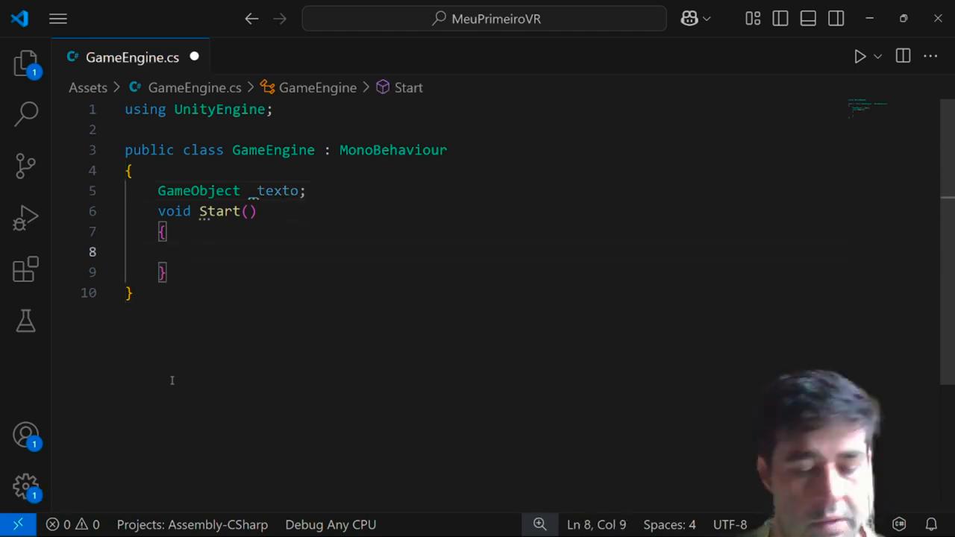
Step: Inside Start(), assign _texto with GameObject.Find(""), leaving the object name string empty
{"action": "type", "text": "_texto"}
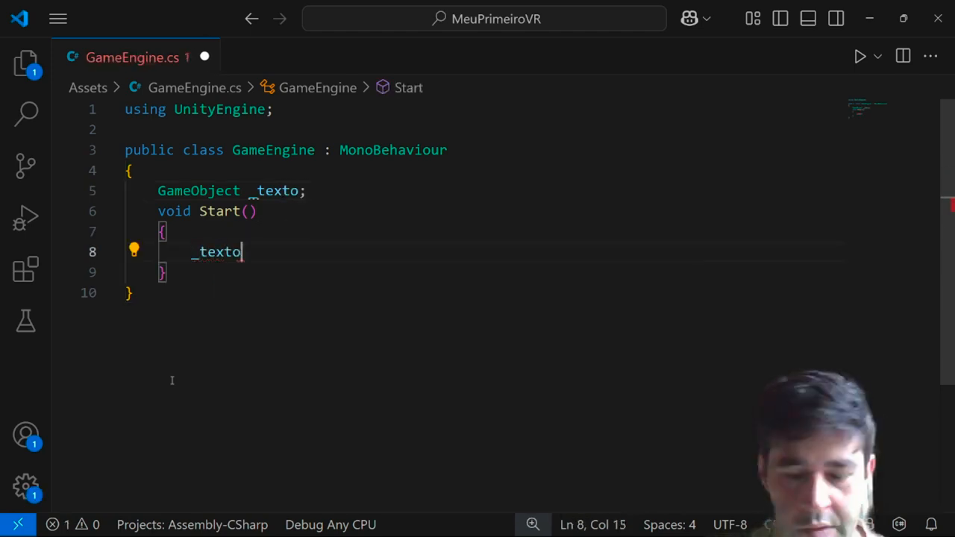
{"action": "type", "text": "=Game"}
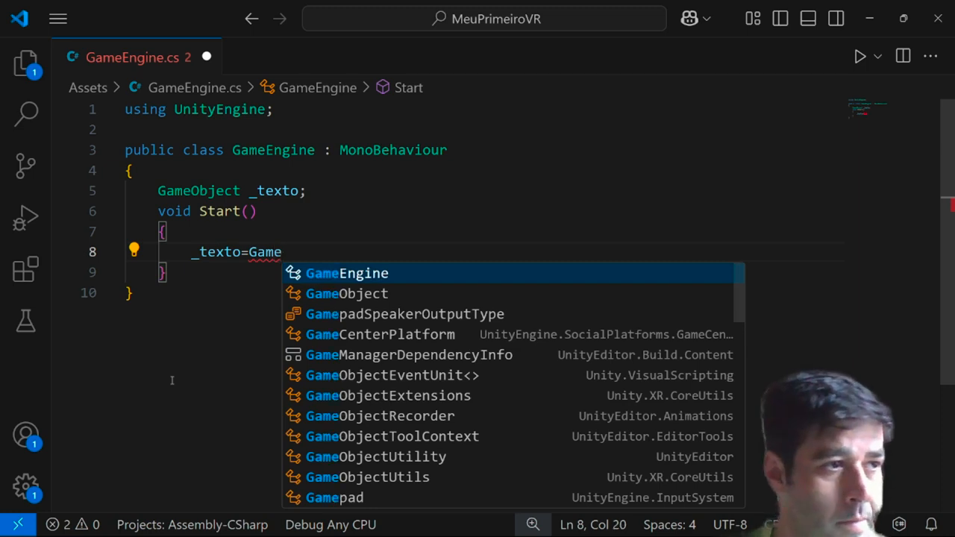
{"action": "type", "text": "Object.Find"}
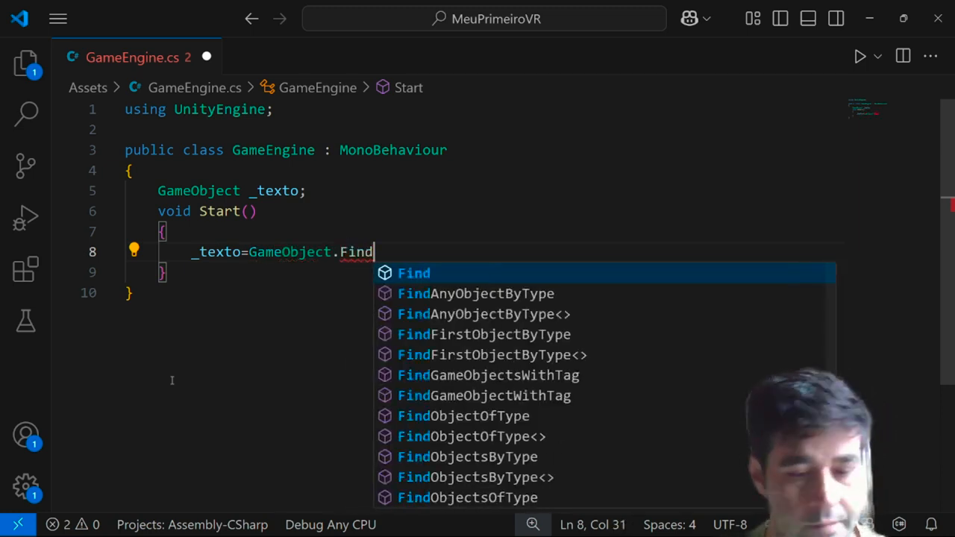
{"action": "type", "text": "()\""}
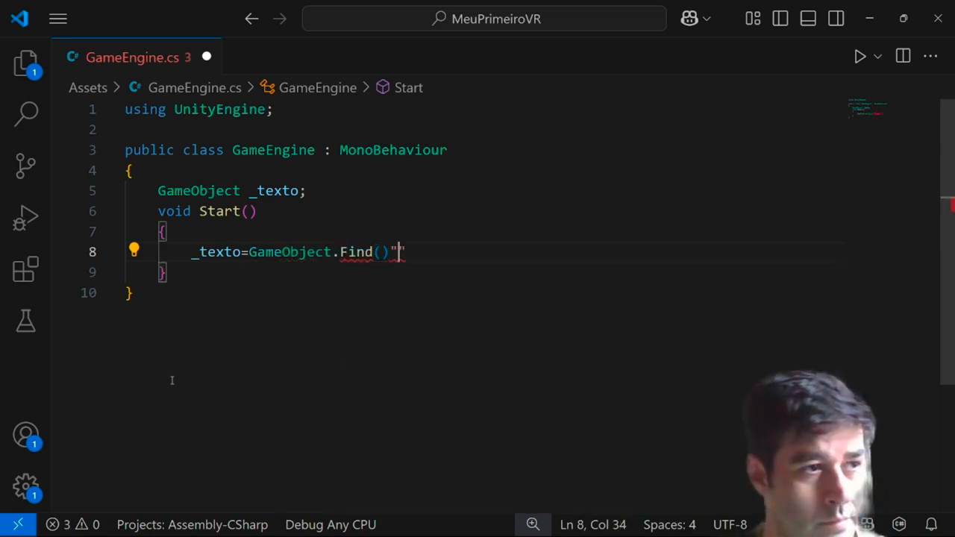
{"action": "key", "text": "shift+End"}
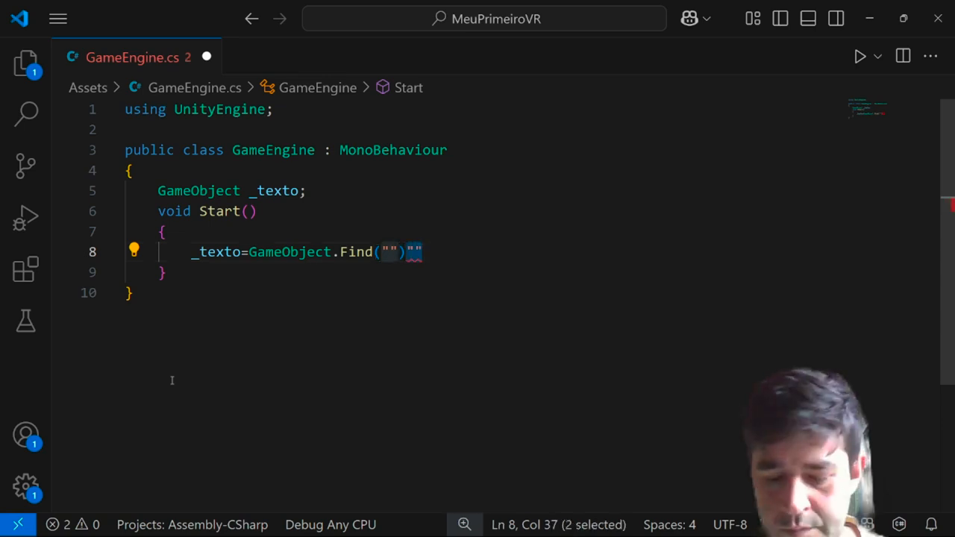
{"action": "type", "text": ";"}
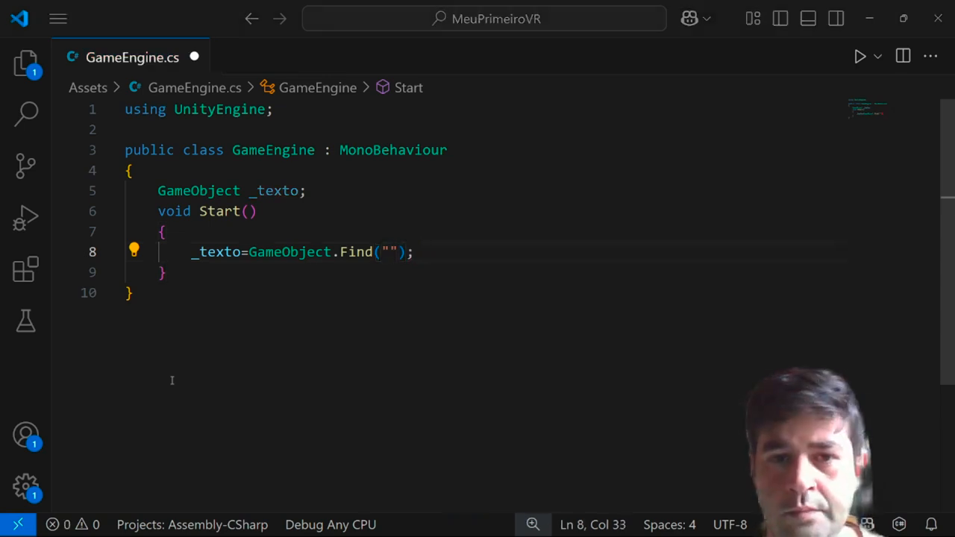
Step: Switch to Unity and move the Canvas above Directional Light as the first object in SampleScene
{"action": "key", "text": "alt+Tab"}
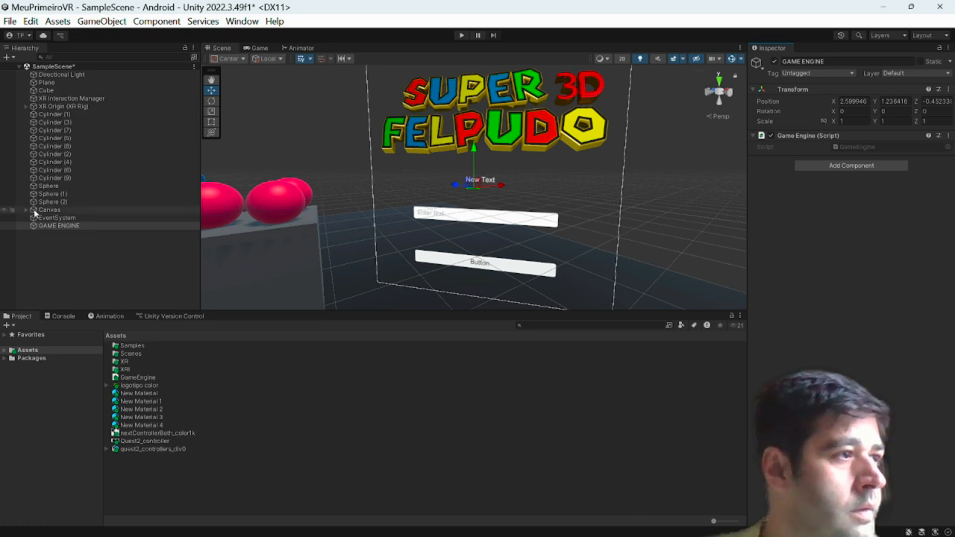
{"action": "left_click_drag", "start_coordinate": [34, 209], "coordinate": [58, 72]}
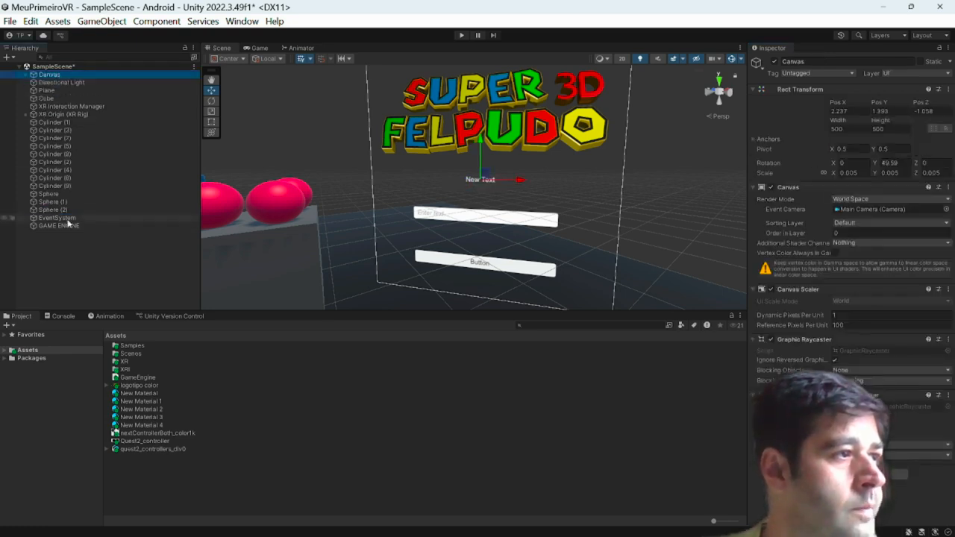
Step: Move the GAME ENGINE object to the top of the scene hierarchy, with Canvas directly beneath it
{"action": "left_click_drag", "start_coordinate": [52, 226], "coordinate": [65, 170]}
{"action": "left_click_drag", "start_coordinate": [63, 75], "coordinate": [63, 72]}
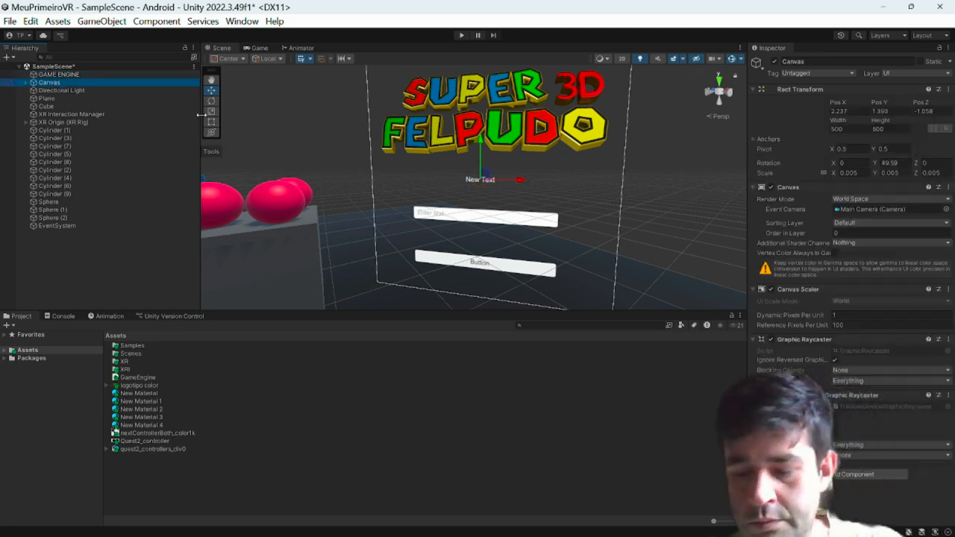
Step: Rename the Canvas children Button (Legacy) and Image as BOTAO and IMAGEM
{"action": "key", "text": "Right"}
{"action": "key", "text": "Down"}
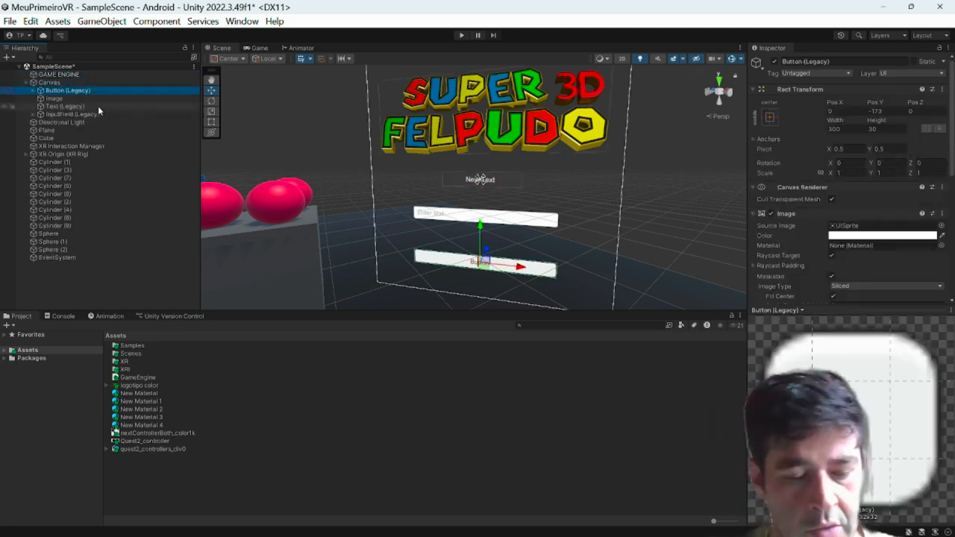
{"action": "key", "text": "F2"}
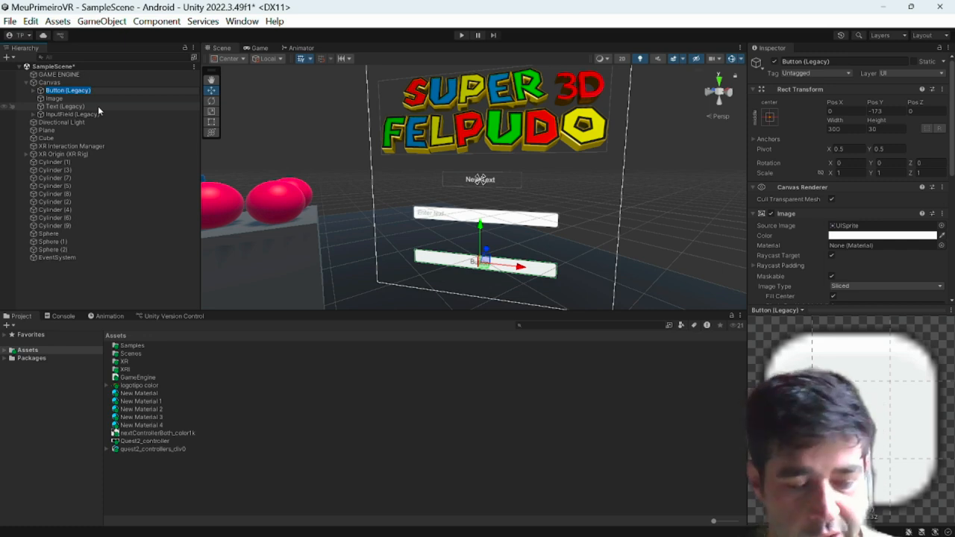
{"action": "type", "text": "BOTAO"}
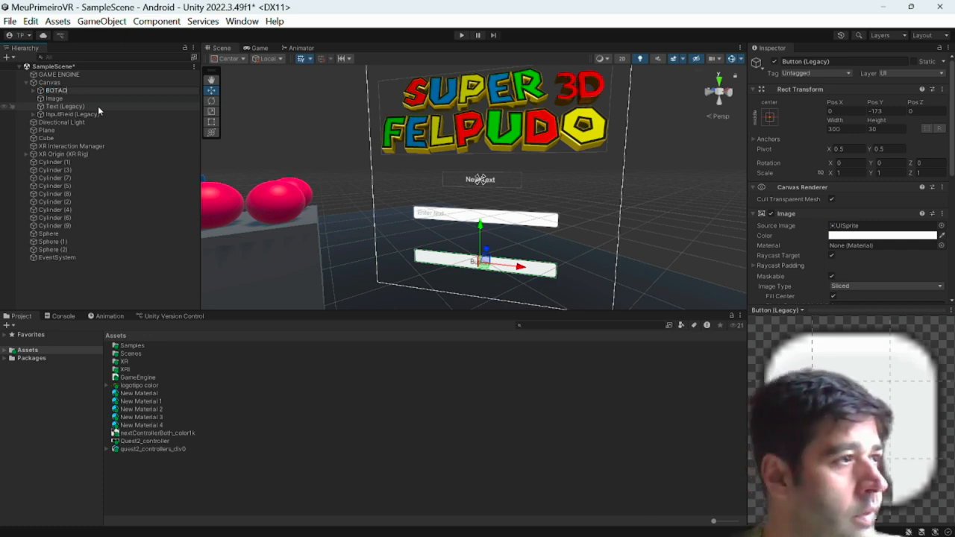
{"action": "key", "text": "Return"}
{"action": "key", "text": "Down"}
{"action": "key", "text": "F2"}
{"action": "type", "text": "IMAGEM"}
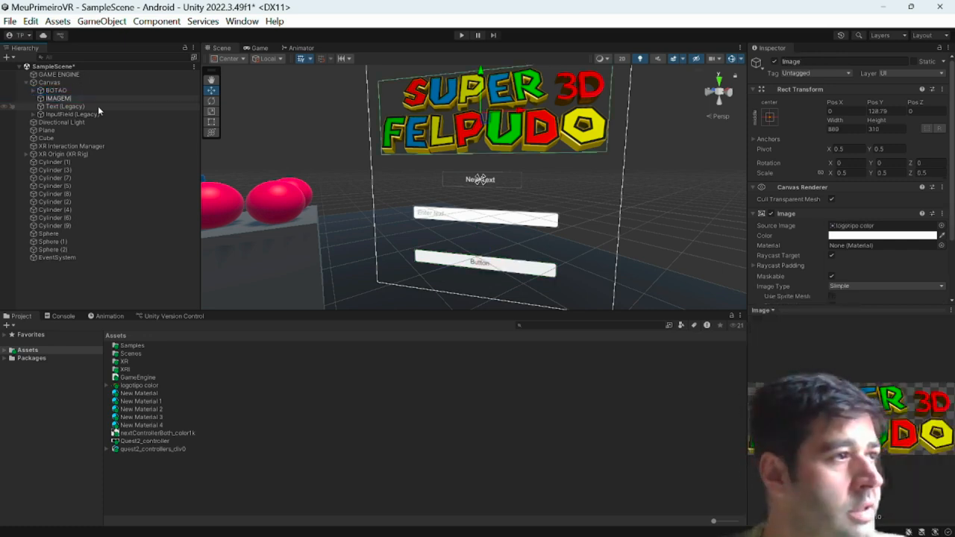
{"action": "key", "text": "Return"}
Step: Rename the Canvas children Text (Legacy) and InputField (Legacy) as TEXTO and INPUT TEXTO
{"action": "key", "text": "Down"}
{"action": "key", "text": "F2"}
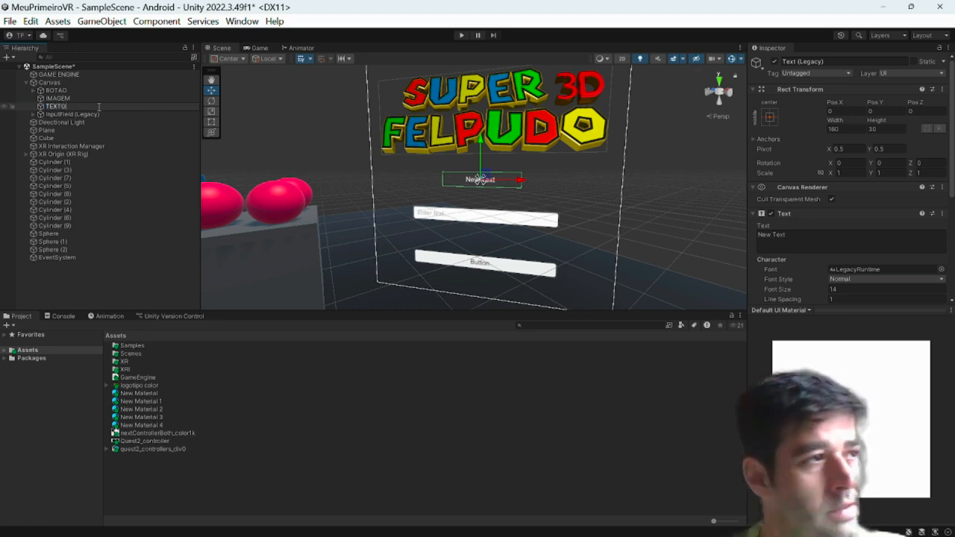
{"action": "type", "text": "TEXTO"}
{"action": "key", "text": "Return"}
{"action": "key", "text": "Down"}
{"action": "type", "text": "INPUT TEXTO"}
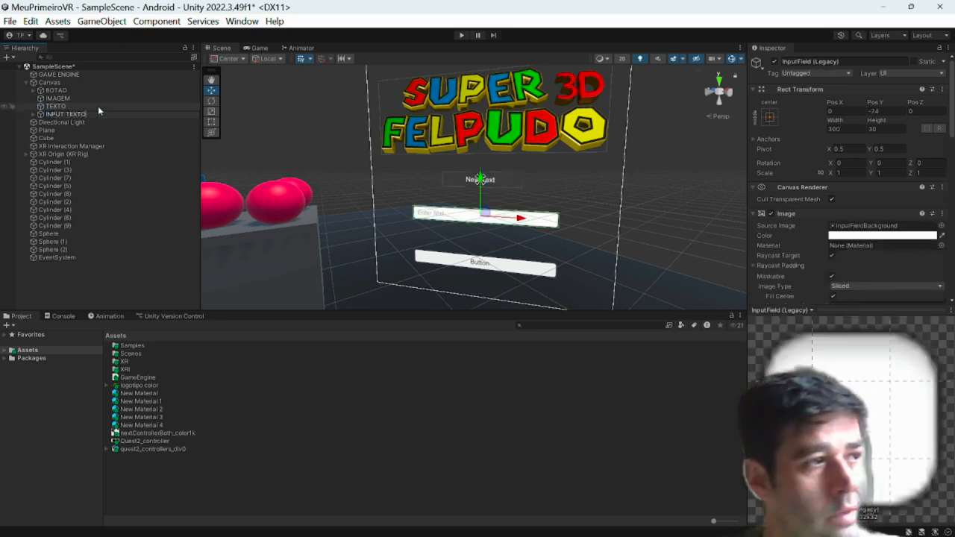
{"action": "key", "text": "Return"}
Step: Switch to GameEngine.cs in Visual Studio Code and add an empty public method, public Void cLICOUbOTAO(), below Start()
{"action": "key", "text": "alt+Tab"}
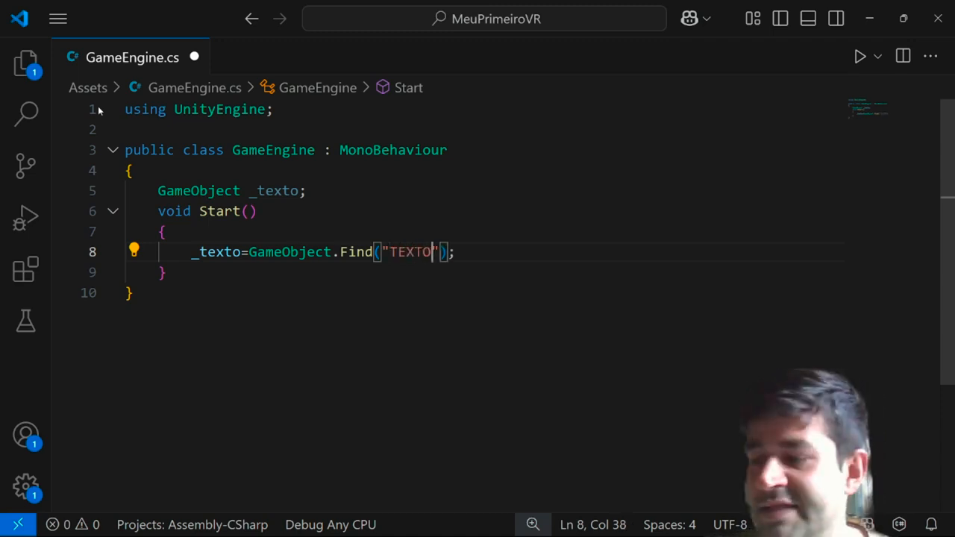
{"action": "left_click", "coordinate": [173, 271]}
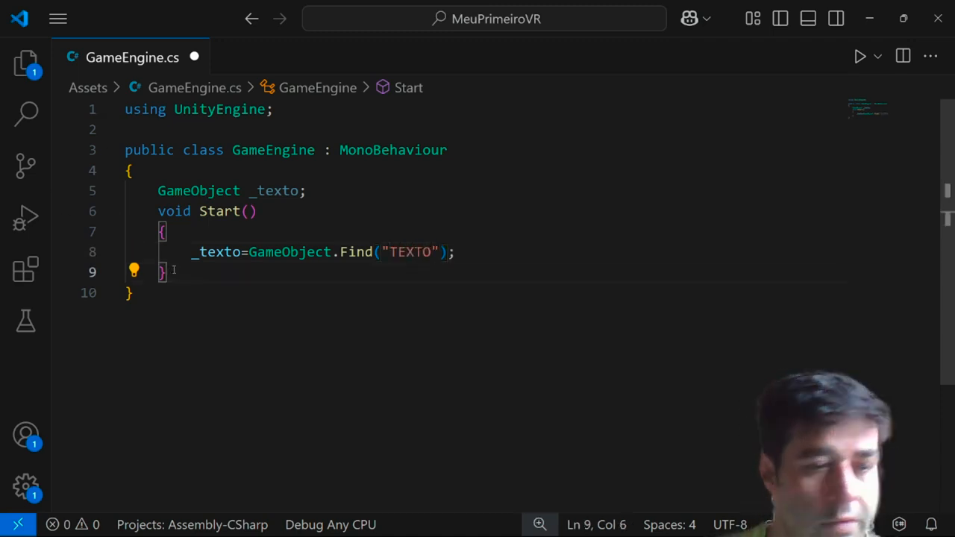
{"action": "key", "text": "Return"}
{"action": "key", "text": "Return"}
{"action": "type", "text": "public "}
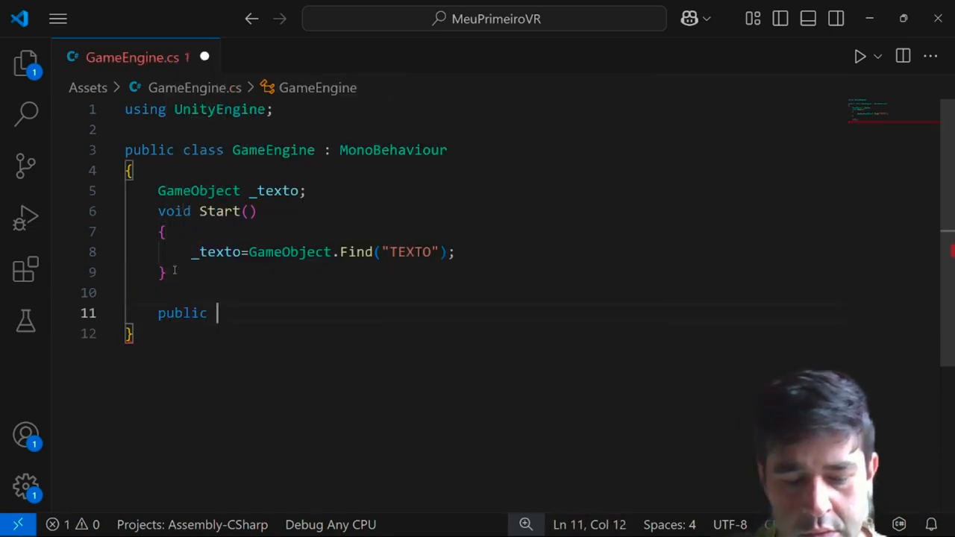
{"action": "type", "text": "Void cLICOUbO"}
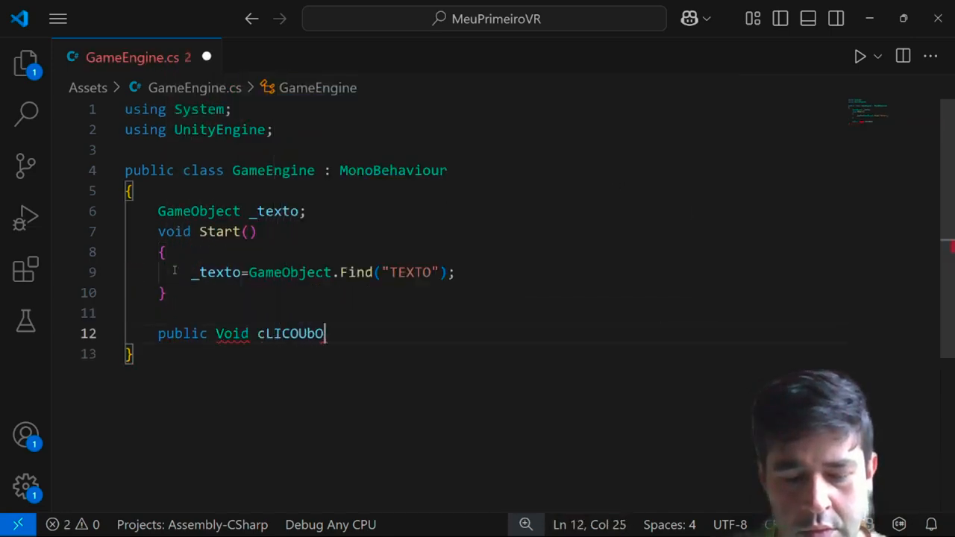
{"action": "type", "text": "TAO(){"}
{"action": "key", "text": "Return"}
{"action": "key", "text": "Up"}
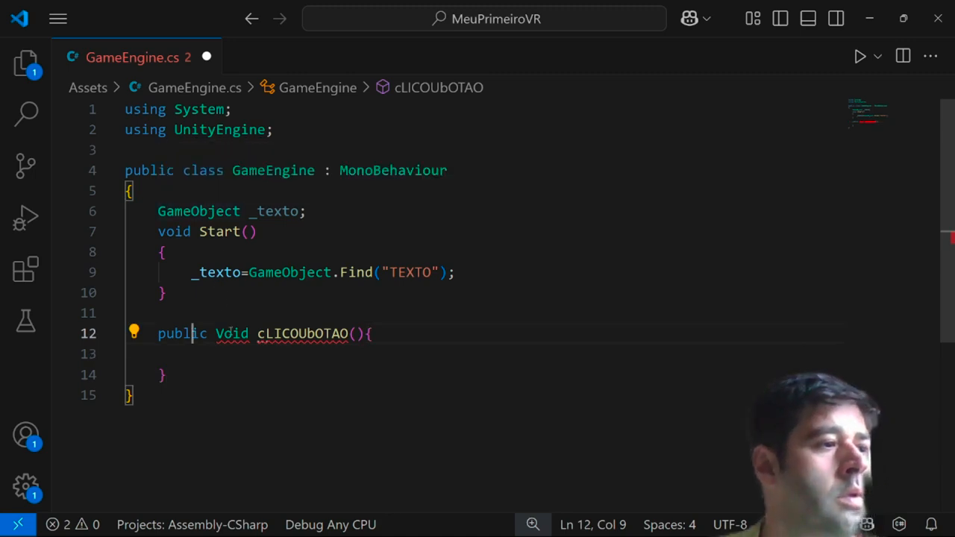
Step: Correct the new method's return type to lowercase void and its name to ClicouBotao
{"action": "double_click", "coordinate": [231, 333]}
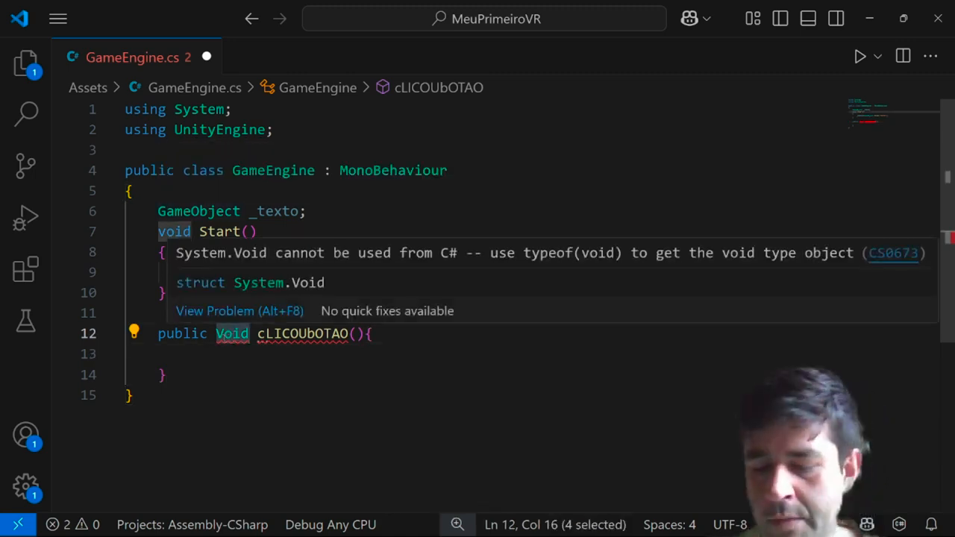
{"action": "type", "text": "void"}
{"action": "key", "text": "Right"}
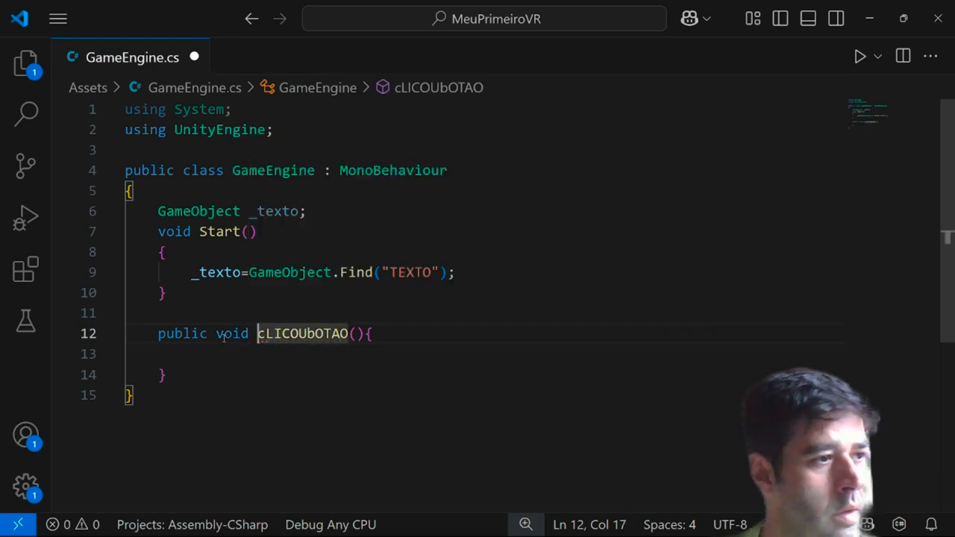
{"action": "key", "text": "shift+Right"}
{"action": "key", "text": "shift+Right"}
{"action": "key", "text": "shift+Right"}
{"action": "key", "text": "shift+Right"}
{"action": "key", "text": "shift+Right"}
{"action": "key", "text": "shift+Right"}
{"action": "key", "text": "shift+Right"}
{"action": "key", "text": "shift+Right"}
{"action": "key", "text": "shift+Right"}
{"action": "key", "text": "shift+Right"}
{"action": "key", "text": "shift+Right"}
{"action": "key", "text": "shift+Right"}
{"action": "key", "text": "shift+Left"}
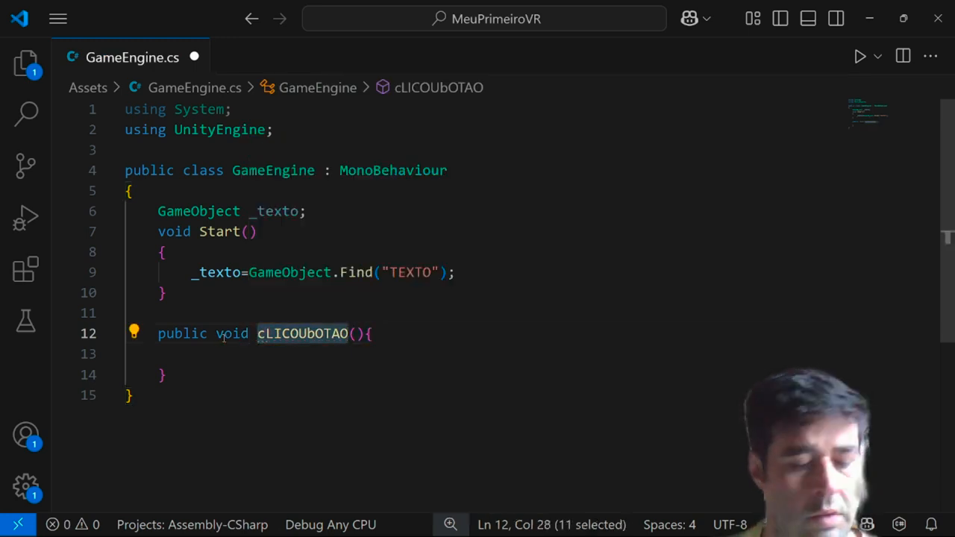
{"action": "type", "text": "ClicouBotao"}
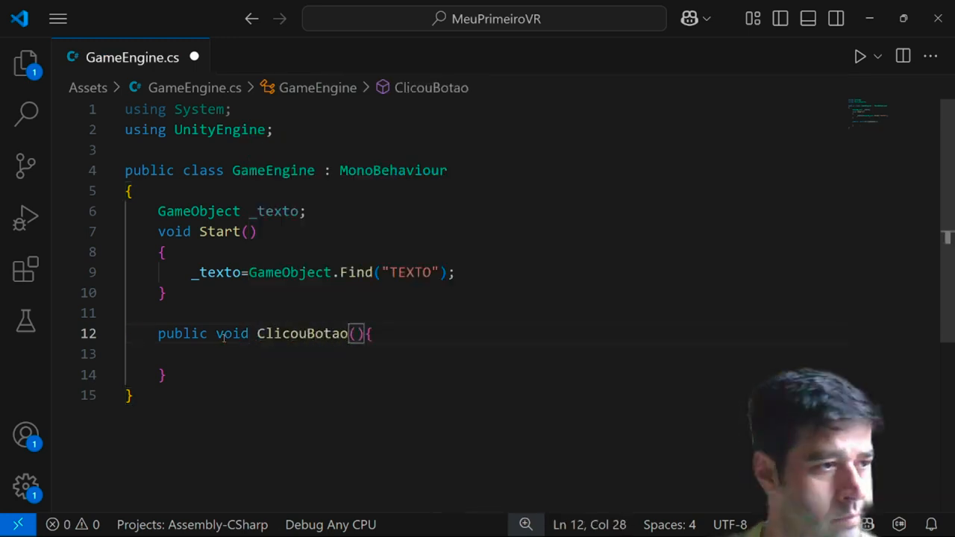
Step: Add _texto.GetComponent<Text>().text = ""; to the body of ClicouBotao() and save the script
{"action": "left_click", "coordinate": [222, 359]}
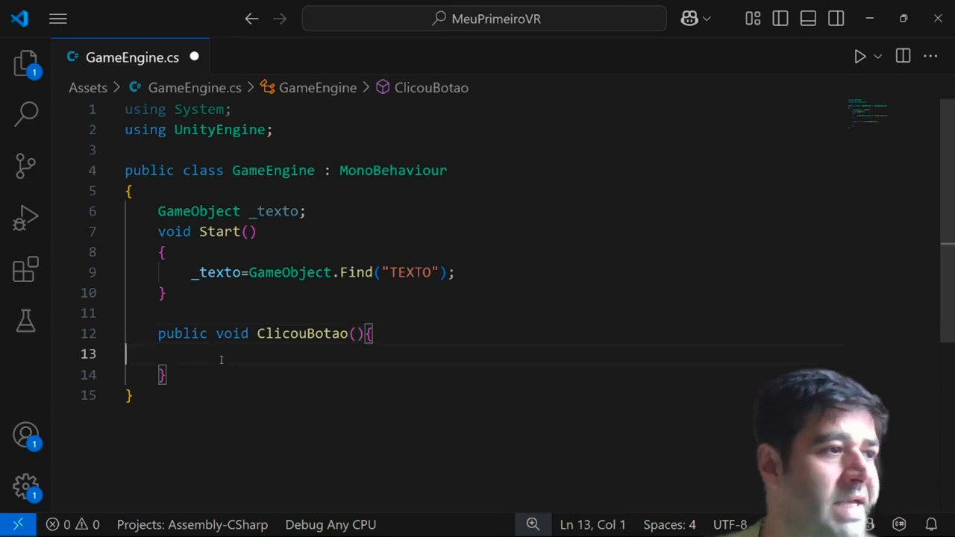
{"action": "type", "text": "_text"}
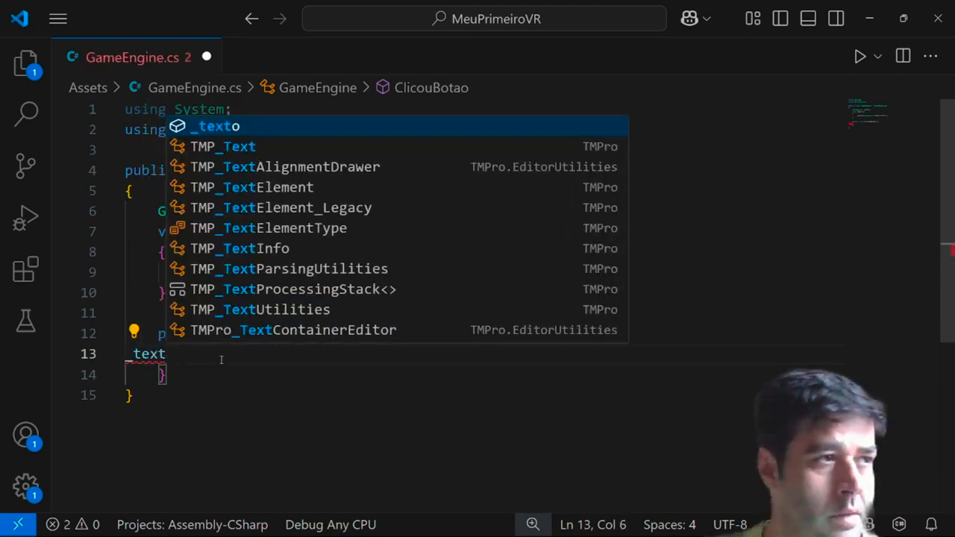
{"action": "type", "text": "o.Gect"}
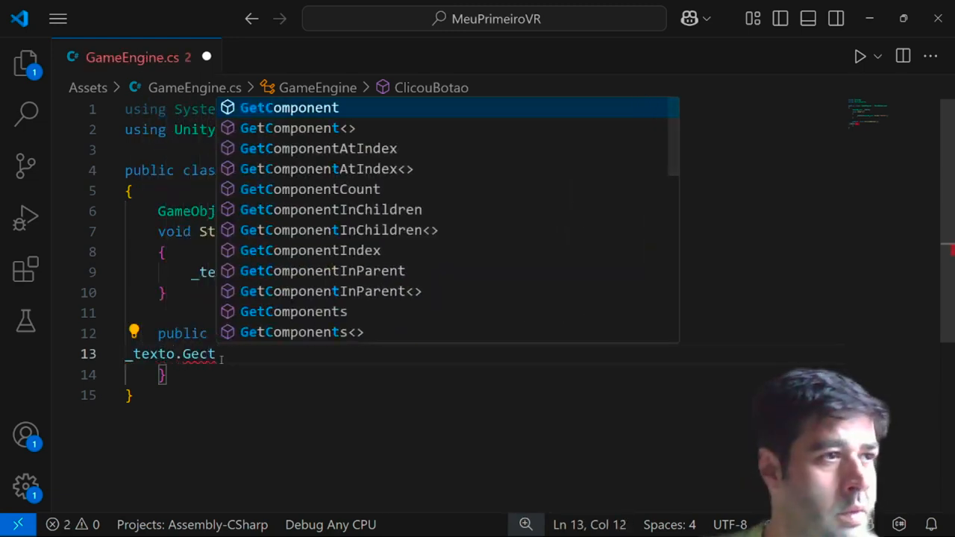
{"action": "key", "text": "Return"}
{"action": "type", "text": "<"}
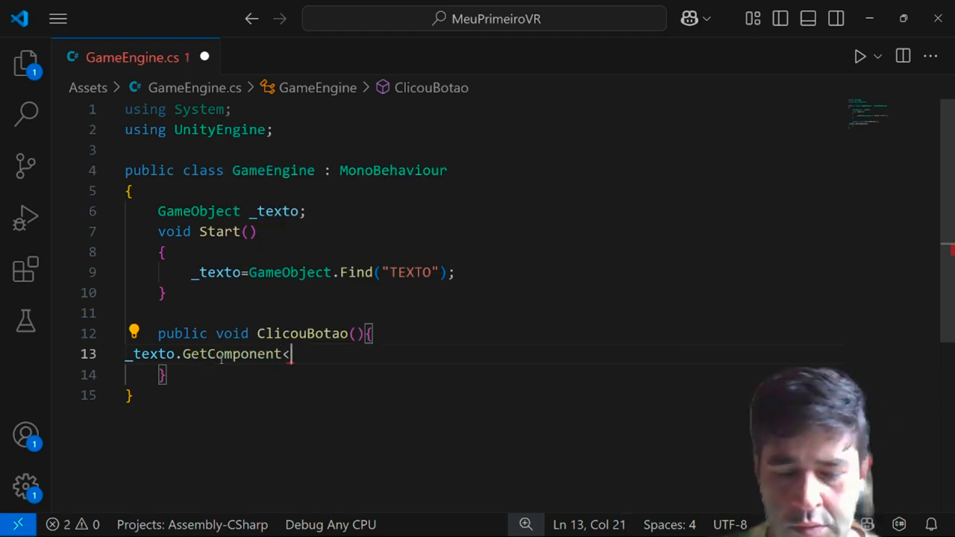
{"action": "type", "text": ">().text"}
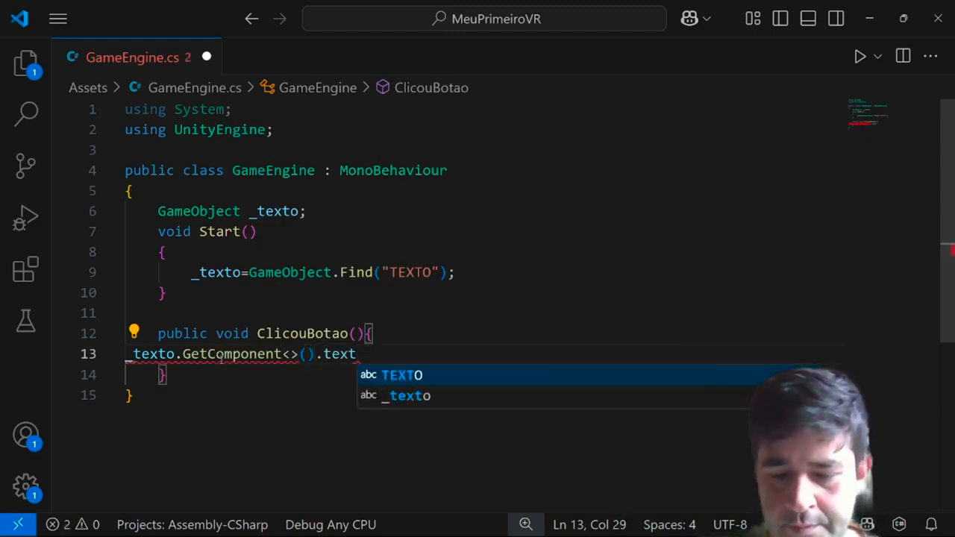
{"action": "type", "text": " ="}
{"action": "type", "text": "\";"}
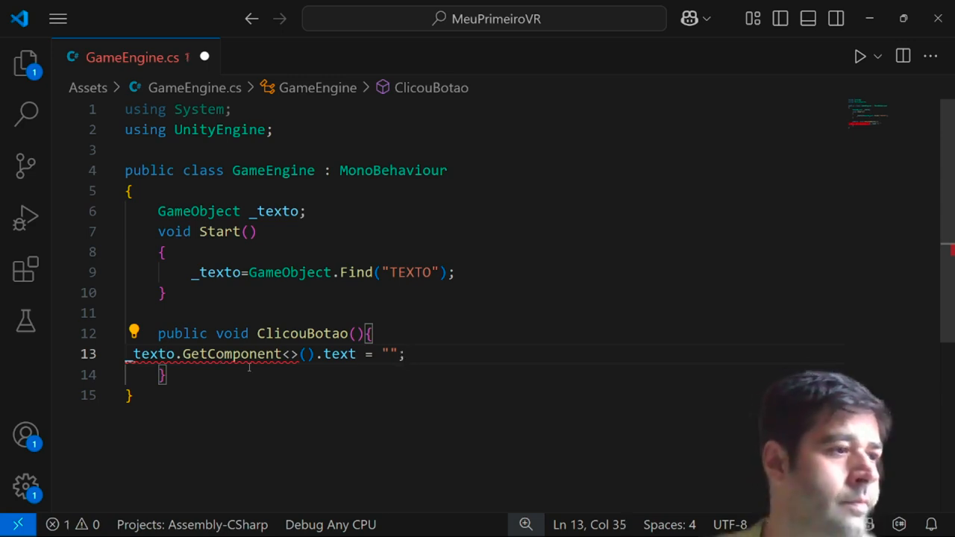
{"action": "left_click", "coordinate": [290, 354]}
{"action": "type", "text": "Text"}
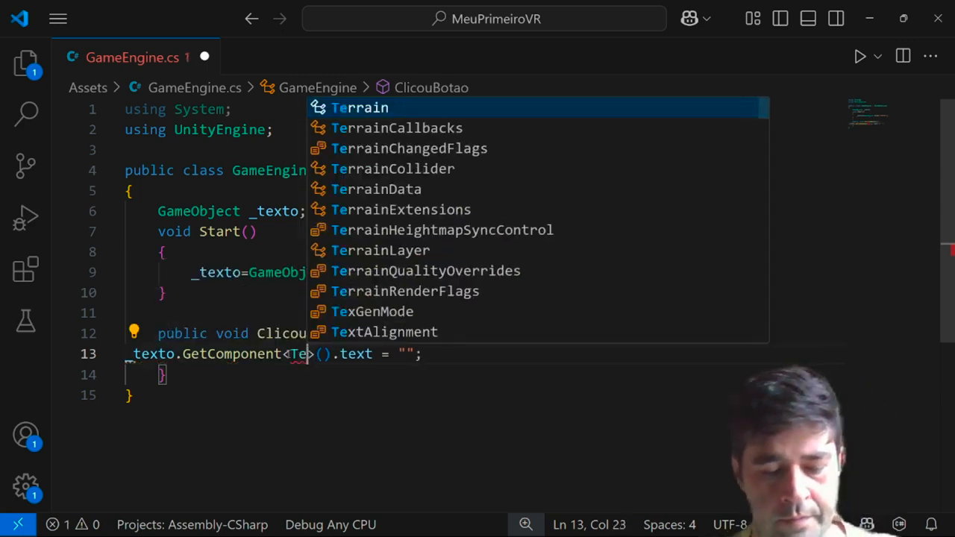
{"action": "key", "text": "ctrl+s"}
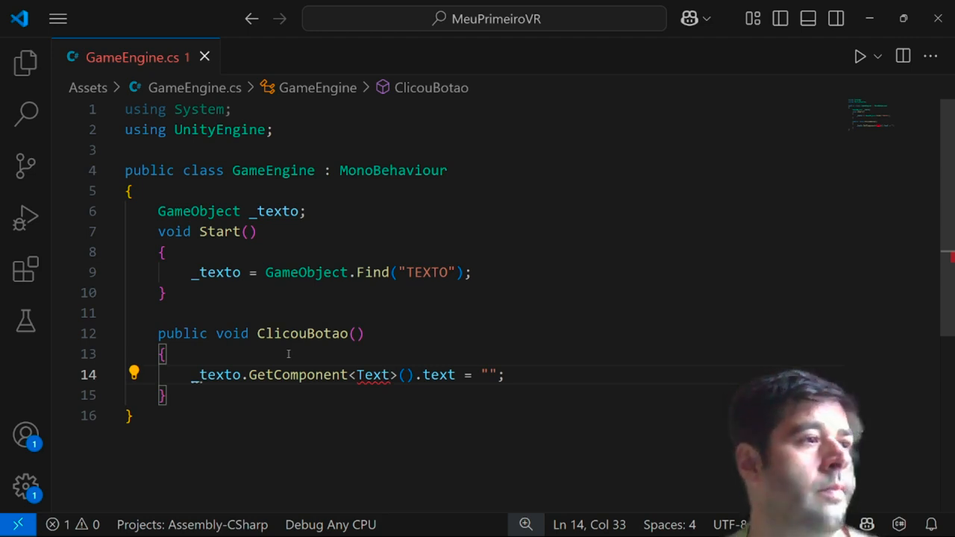
Step: Duplicate the using UnityEngine; line and change the copy to using UnityEngine.UI;
{"action": "key", "text": "ctrl+Home"}
{"action": "key", "text": "Down"}
{"action": "key", "text": "End"}
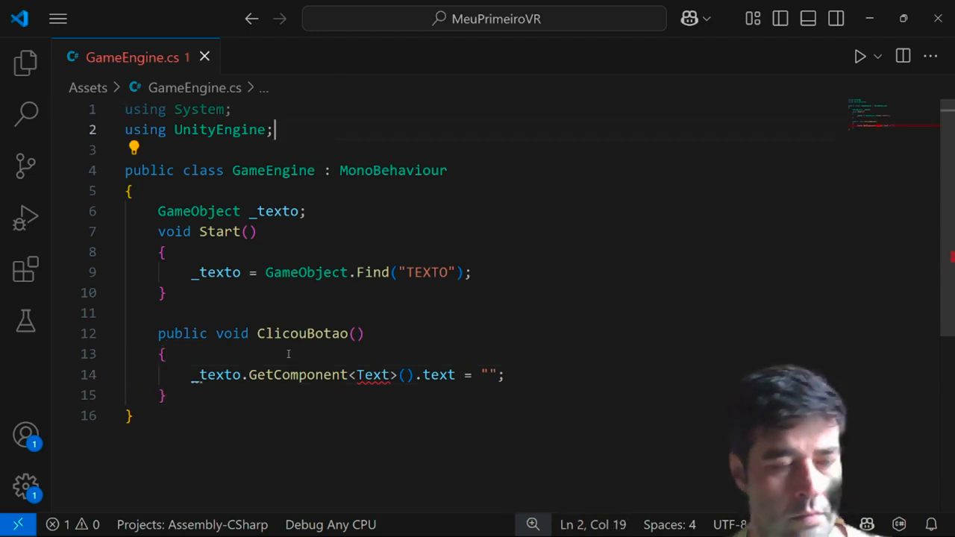
{"action": "key", "text": "shift+alt+Down"}
{"action": "key", "text": "Left"}
{"action": "type", "text": ".UI"}
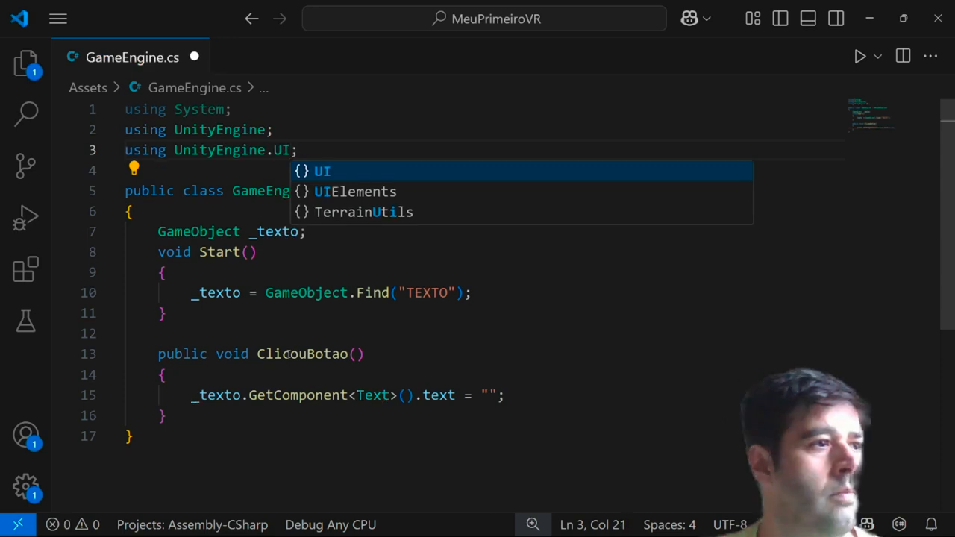
Step: Delete the unused using System; line from the script
{"action": "key", "text": "Home"}
{"action": "key", "text": "Up"}
{"action": "key", "text": "shift+Up"}
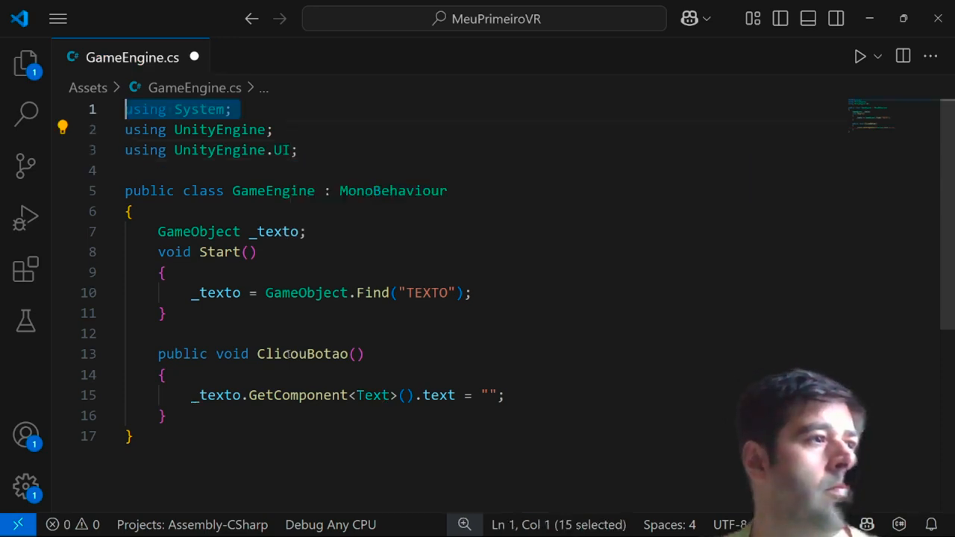
{"action": "key", "text": "Delete"}
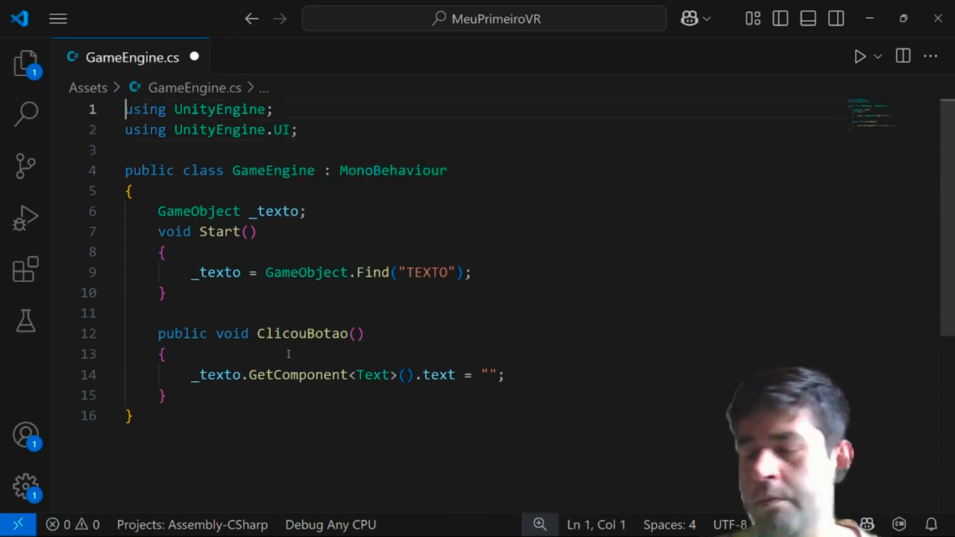
Step: Set the string assigned in ClicouBotao() to "Bem-vindo ao MetaQuest!" and save the script
{"action": "left_click", "coordinate": [487, 371]}
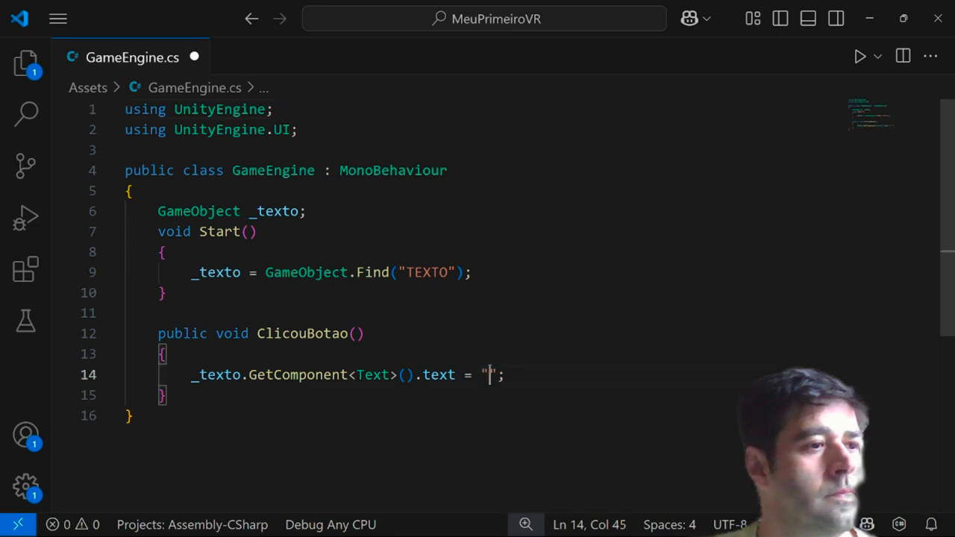
{"action": "type", "text": "Bem-"}
{"action": "type", "text": "vindo ao Meta"}
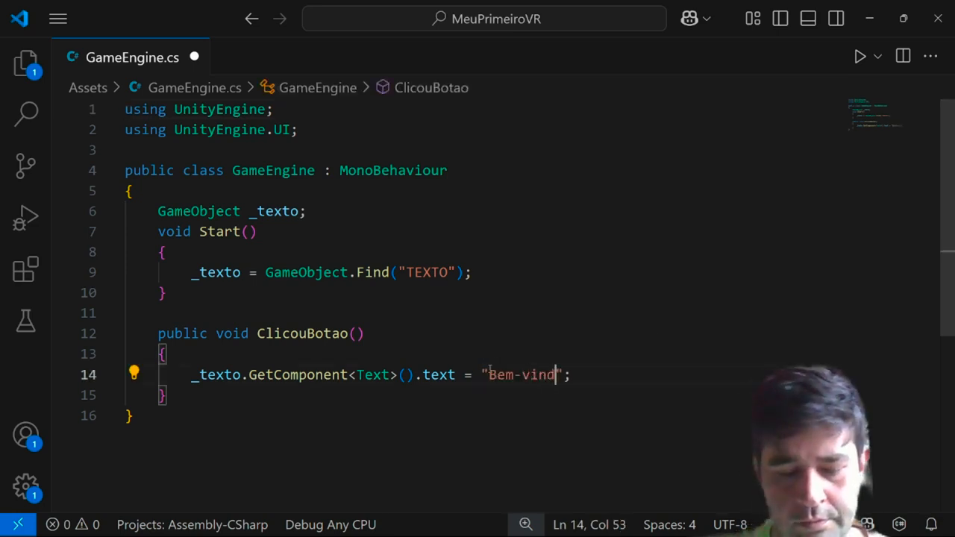
{"action": "type", "text": "Quest!"}
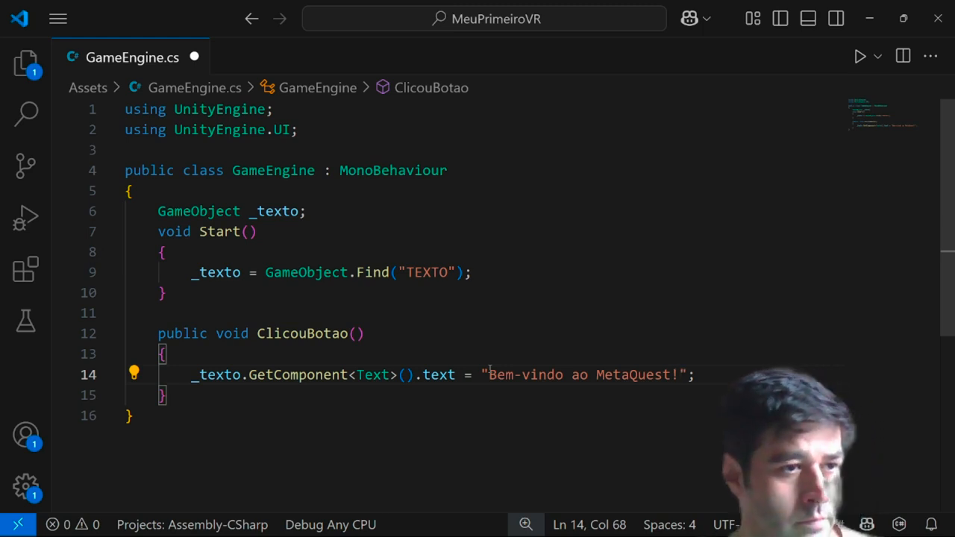
{"action": "key", "text": "ctrl+s"}
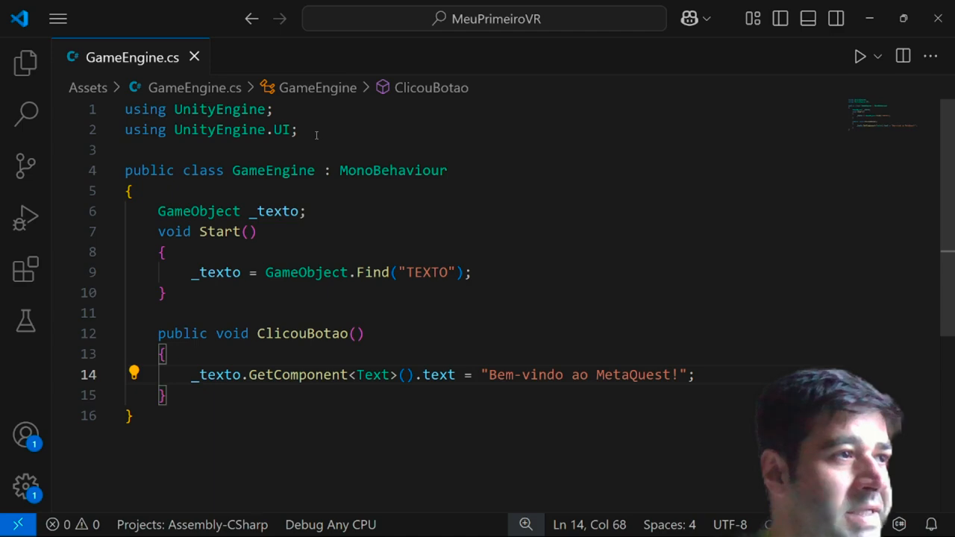
{"action": "left_click_drag", "start_coordinate": [299, 130], "coordinate": [124, 109]}
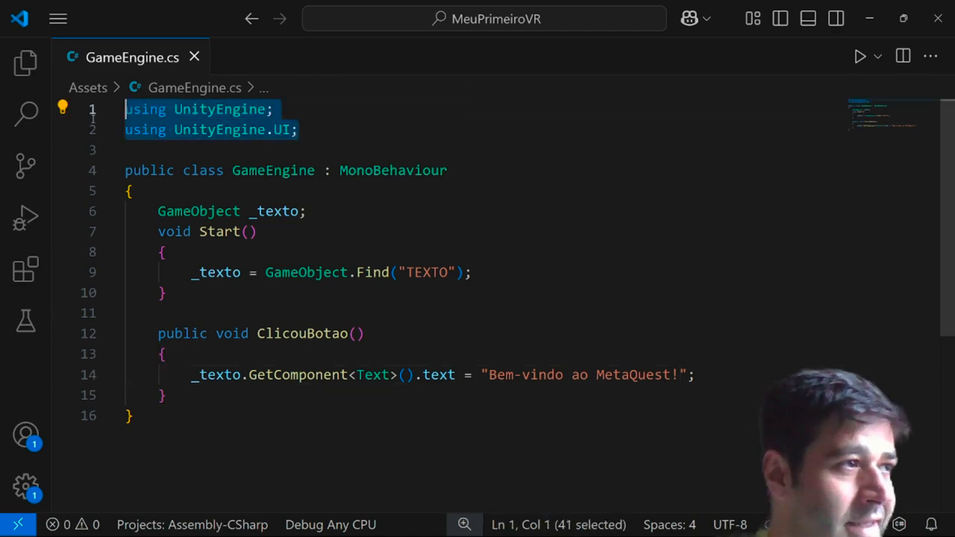
{"action": "double_click", "coordinate": [375, 376]}
Step: Switch to Unity and add an On Click entry to BOTAO's Button component with GAME ENGINE as its target object
{"action": "key", "text": "alt+Tab"}
{"action": "left_click", "coordinate": [129, 91]}
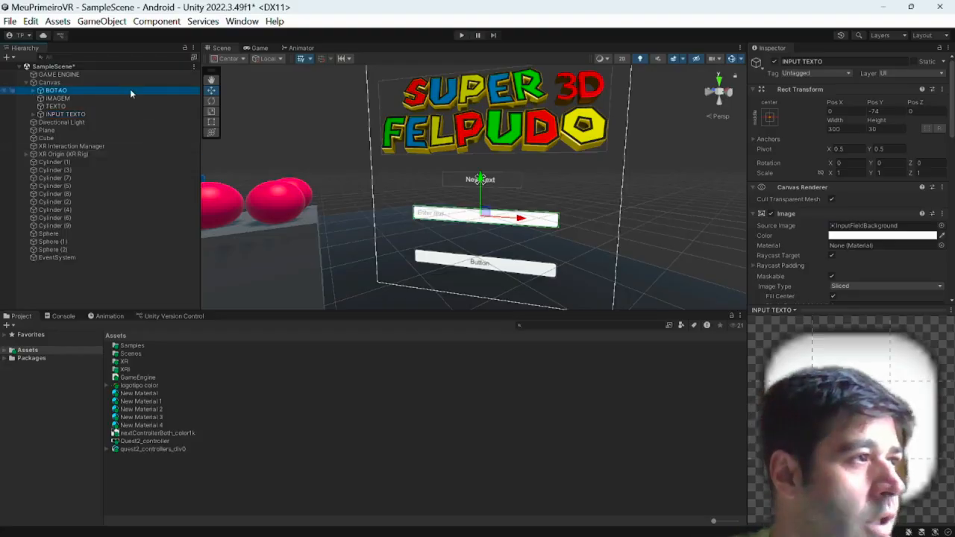
{"action": "scroll", "coordinate": [833, 214], "scroll_direction": "down", "scroll_amount": 10}
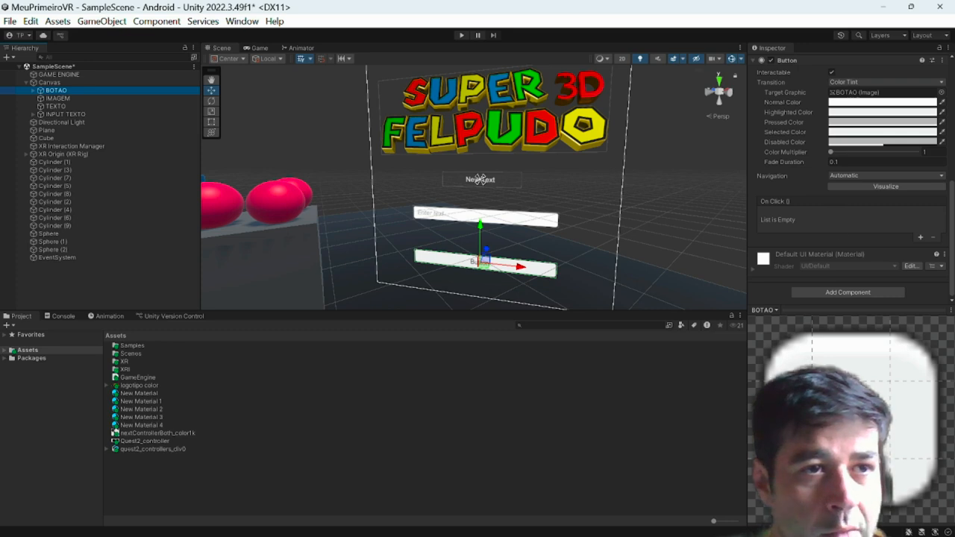
{"action": "left_click", "coordinate": [921, 236]}
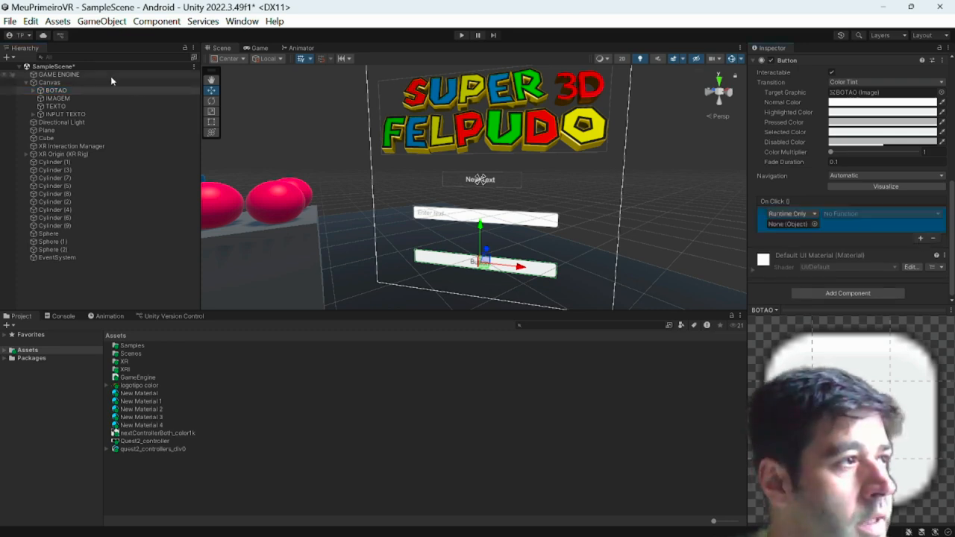
{"action": "left_click_drag", "start_coordinate": [110, 75], "coordinate": [781, 226]}
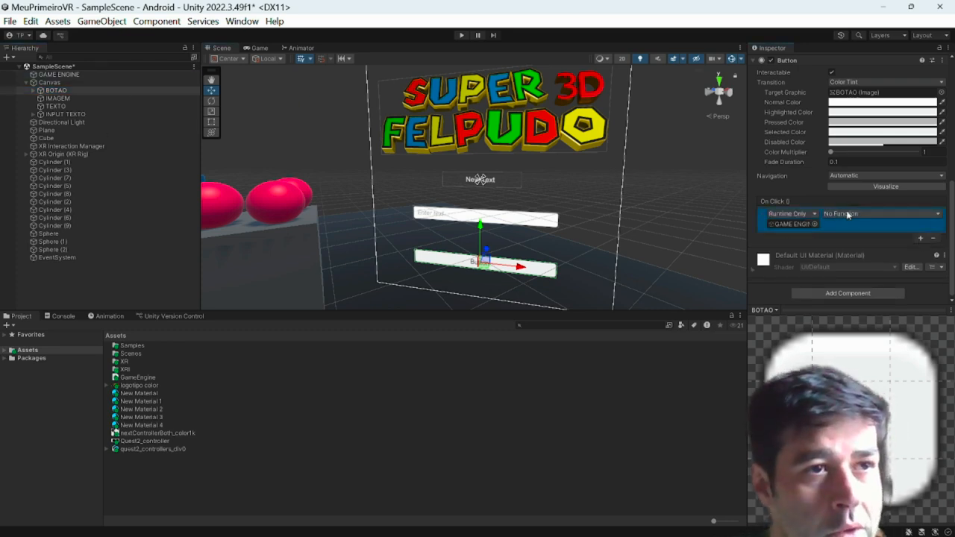
Step: Set the On Click function to GameEngine's ClicouBotao() and save the scene
{"action": "left_click", "coordinate": [850, 214]}
{"action": "mouse_move", "coordinate": [864, 276]}
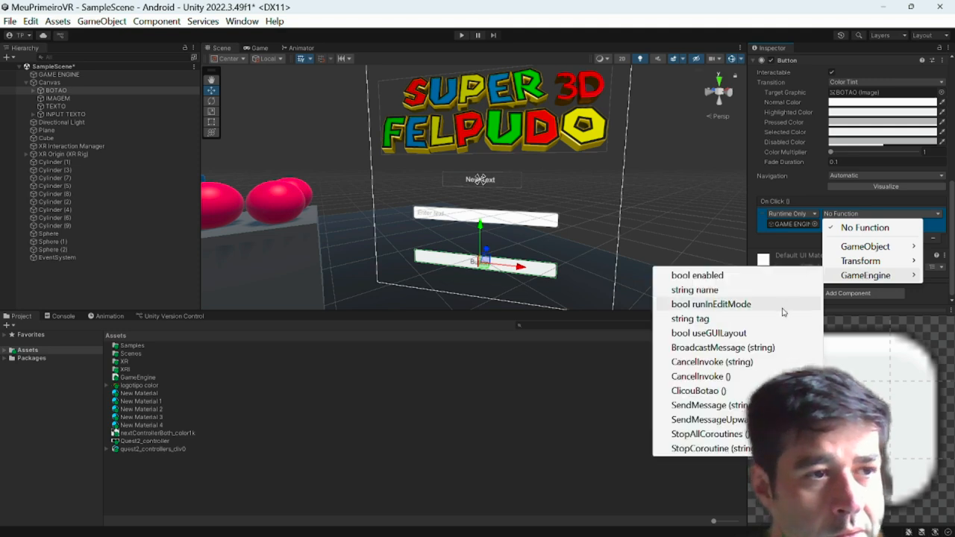
{"action": "left_click", "coordinate": [724, 393]}
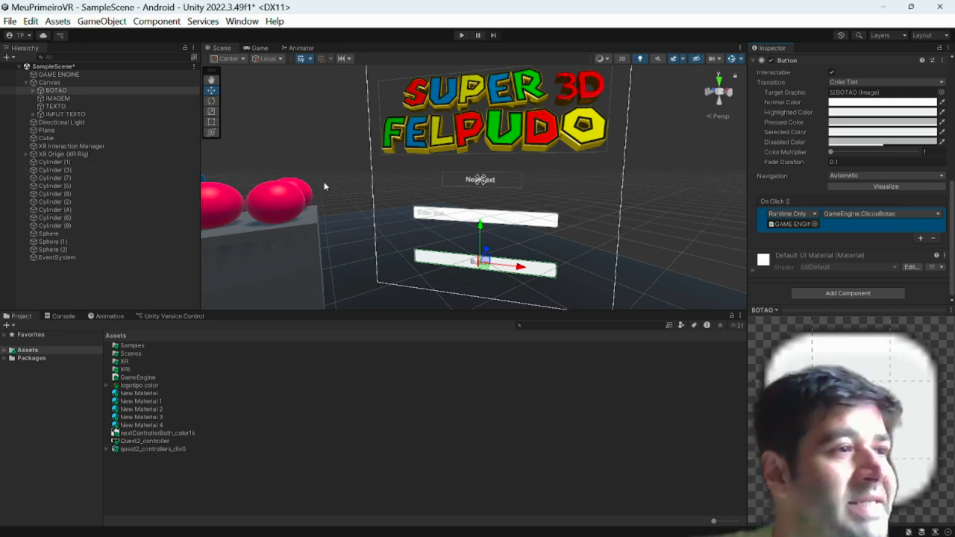
{"action": "key", "text": "ctrl+s"}
Step: Enable Custom Main Manifest in the Android player's Publishing Settings
{"action": "left_click", "coordinate": [11, 21]}
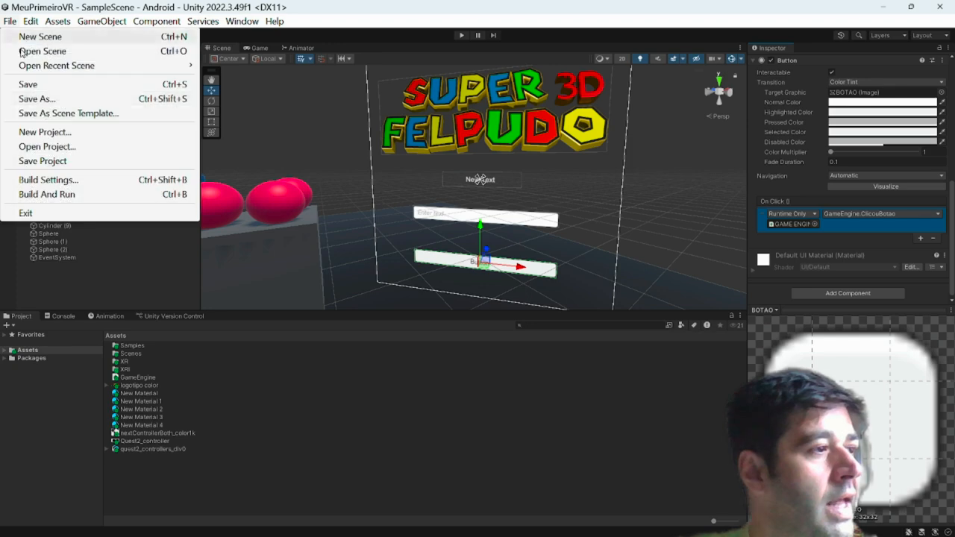
{"action": "left_click", "coordinate": [47, 179]}
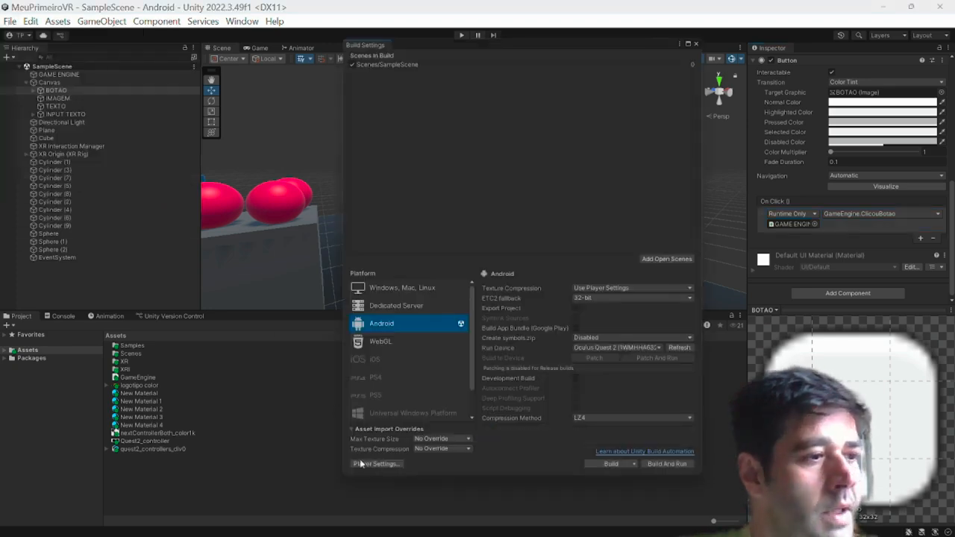
{"action": "left_click", "coordinate": [365, 465]}
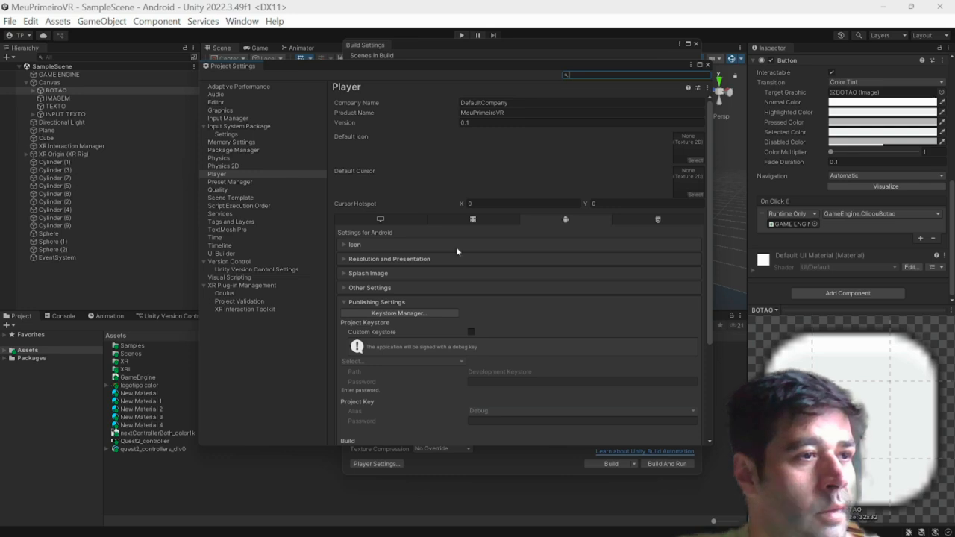
{"action": "scroll", "coordinate": [452, 344], "scroll_direction": "down", "scroll_amount": 3}
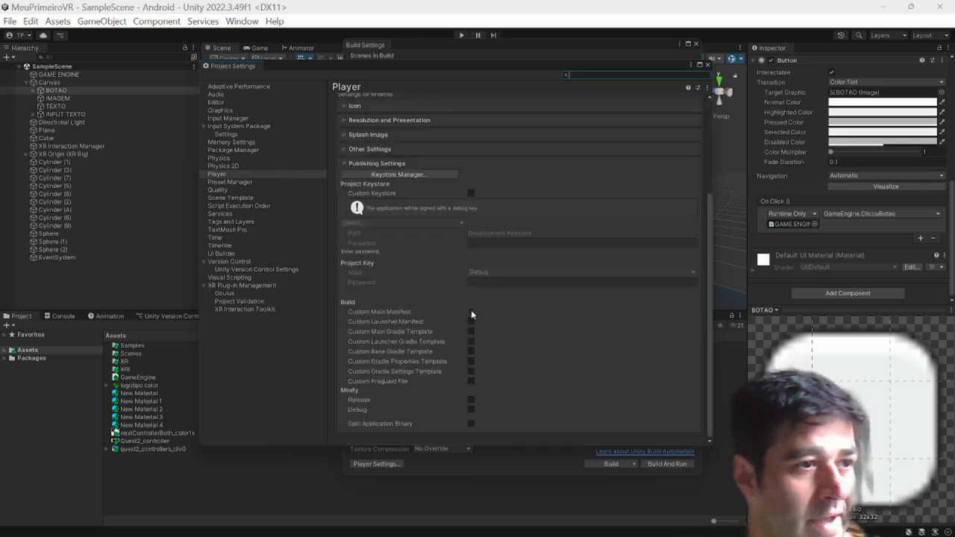
{"action": "left_click", "coordinate": [471, 311]}
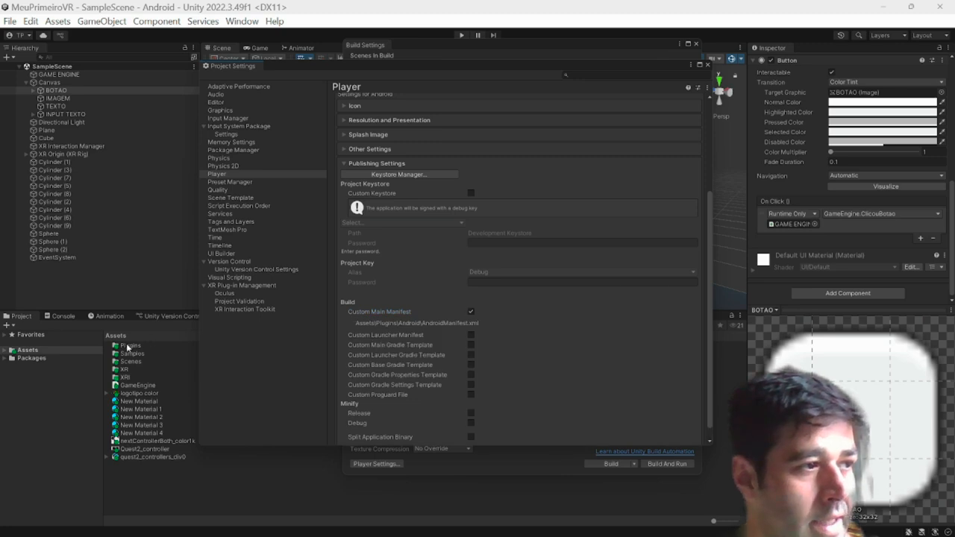
Step: Open the AndroidManifest file from the project's Assets/Plugins/Android folder in the code editor
{"action": "double_click", "coordinate": [128, 347]}
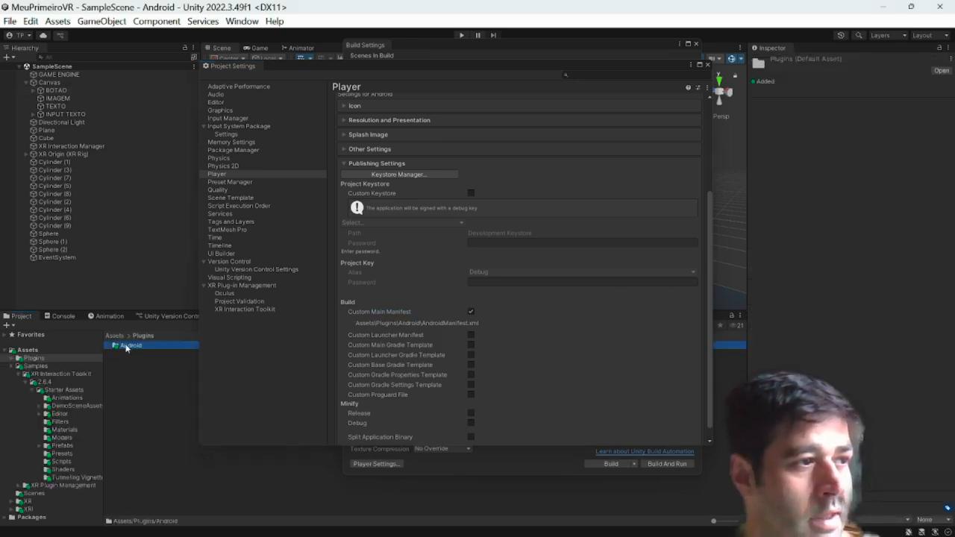
{"action": "double_click", "coordinate": [127, 346]}
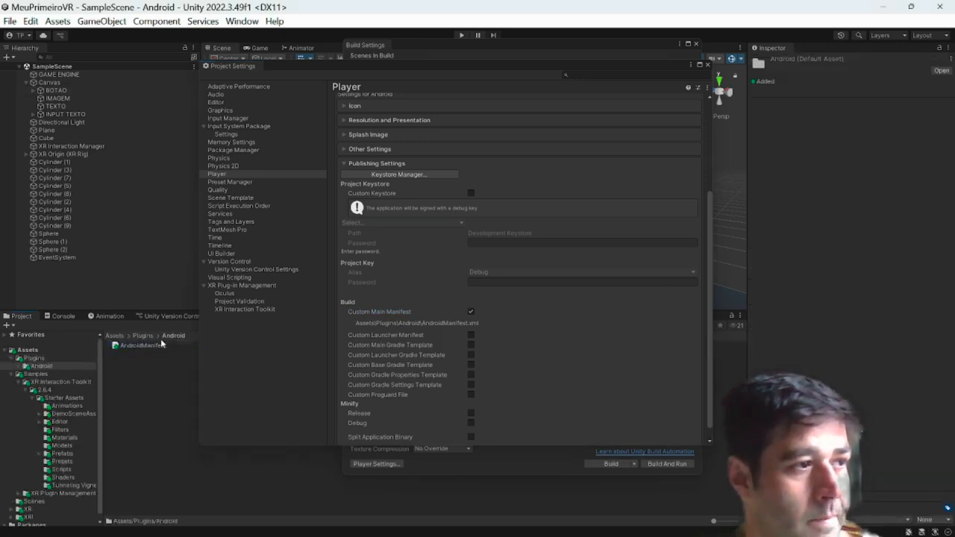
{"action": "left_click", "coordinate": [153, 345]}
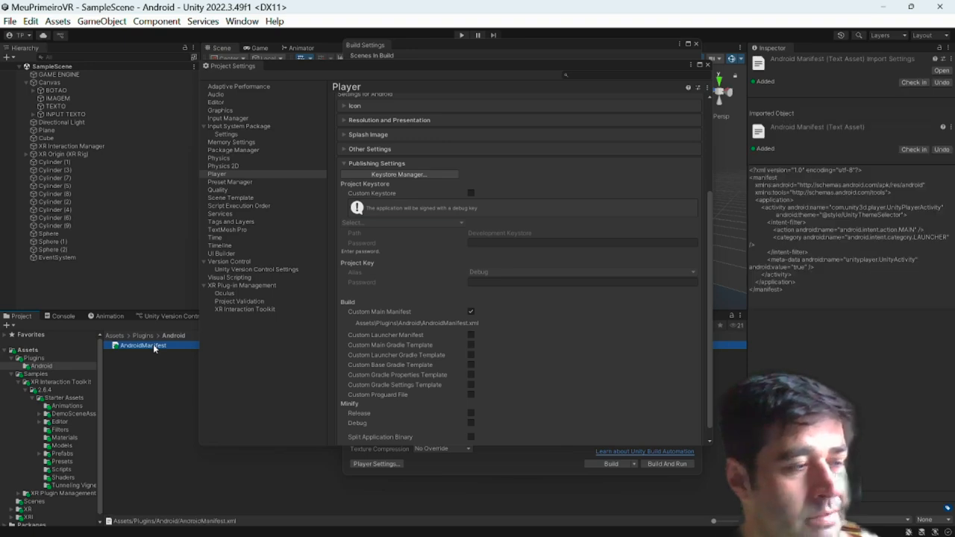
{"action": "double_click", "coordinate": [153, 345]}
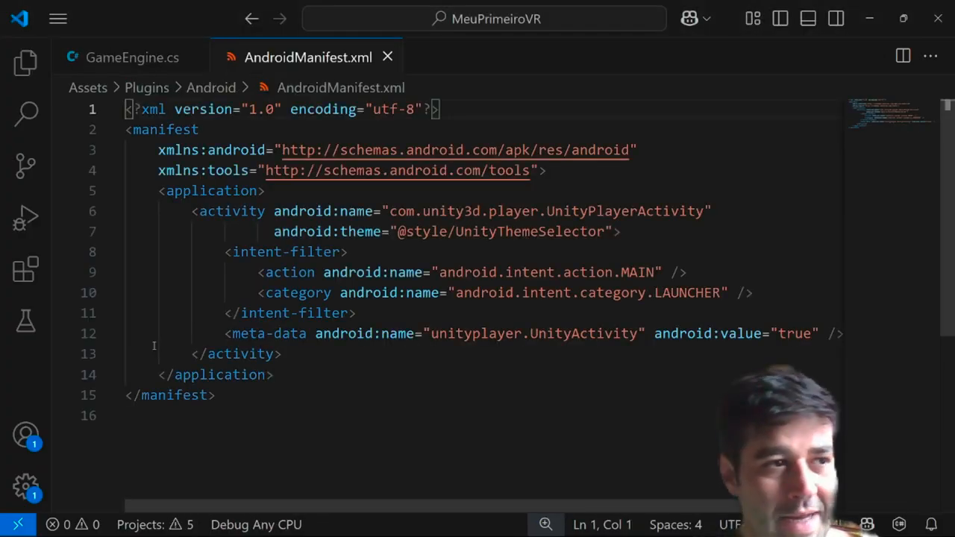
{"action": "left_click", "coordinate": [390, 233]}
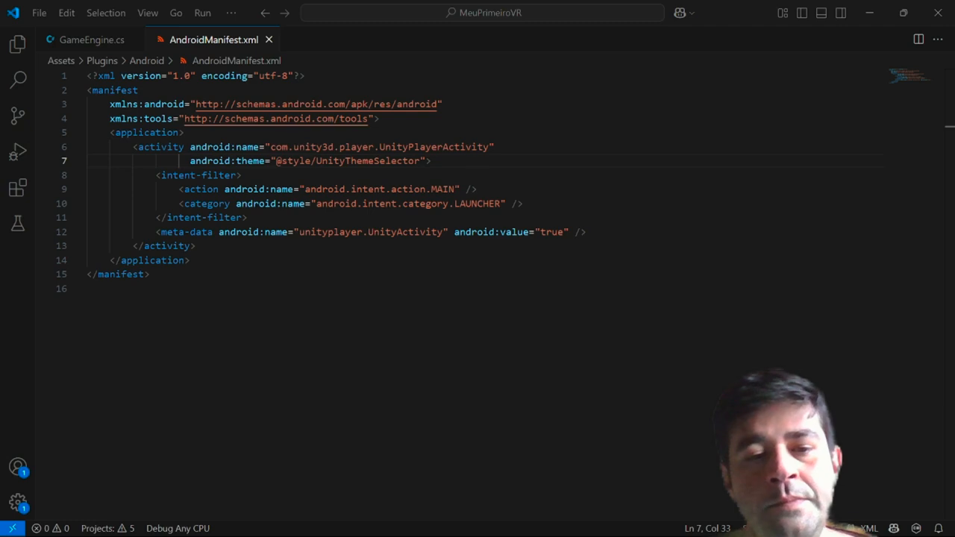
{"action": "key", "text": "alt+Tab"}
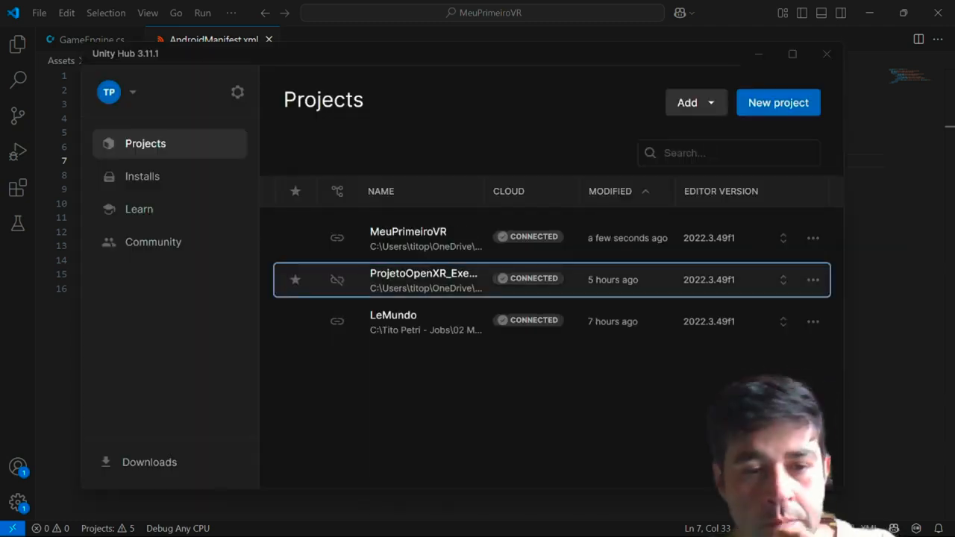
{"action": "key", "text": "super+d"}
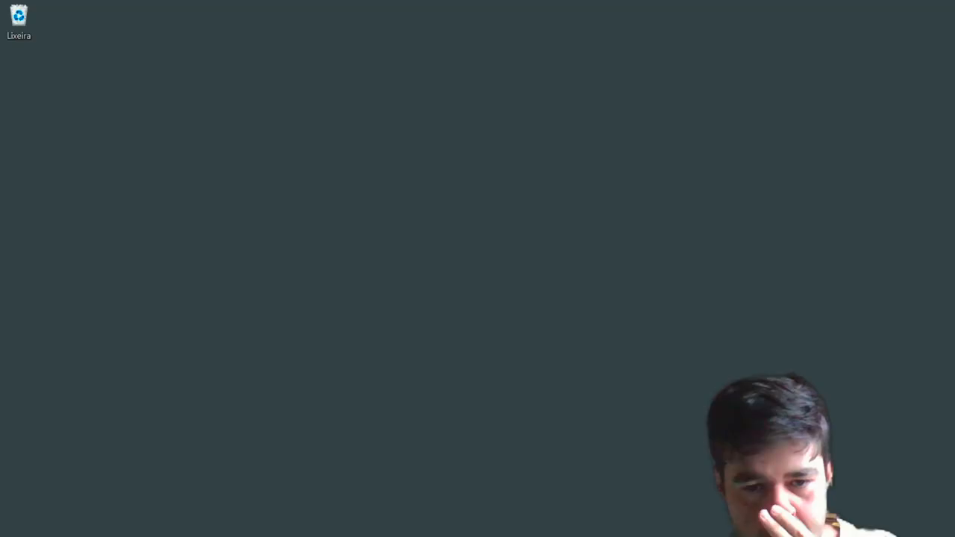
{"action": "key", "text": "super+d"}
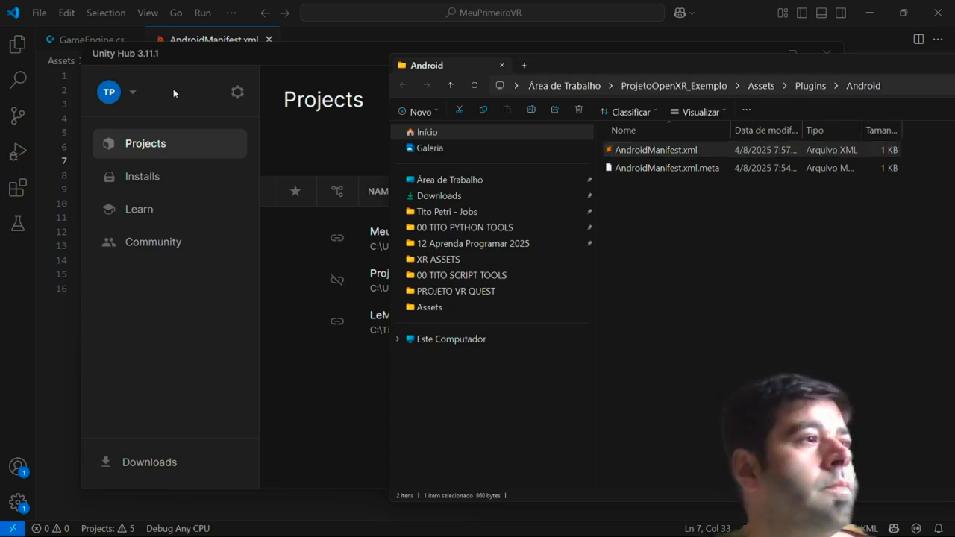
{"action": "left_click", "coordinate": [51, 352]}
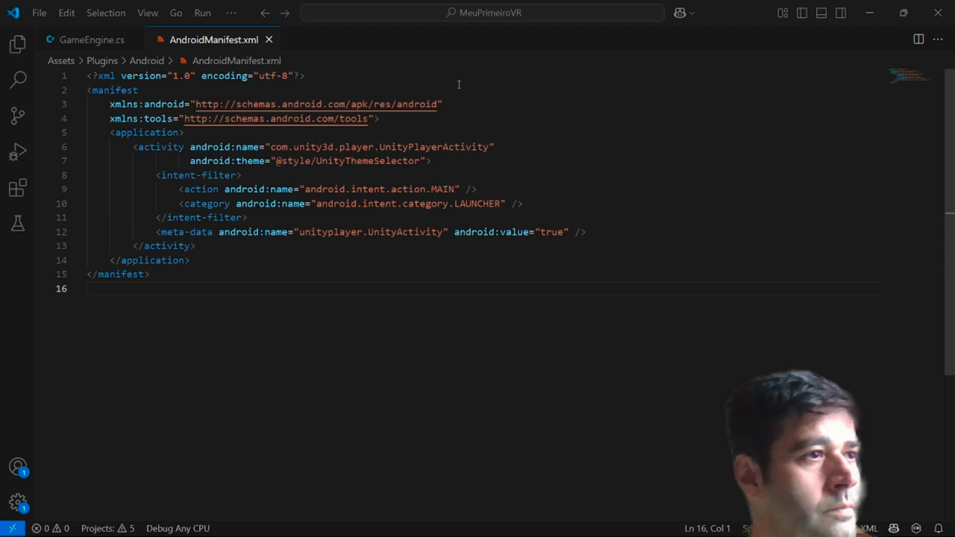
Step: Add <uses-feature android:name="oculus.software.overlay_keyboard" android:required="true"/> on its own line below xmlns:tools, aligned with <application>
{"action": "left_click", "coordinate": [382, 119]}
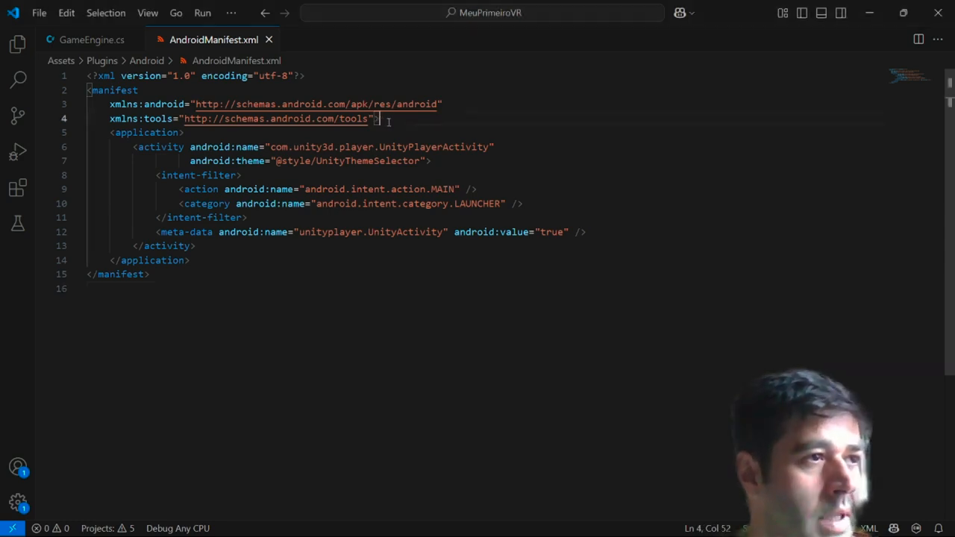
{"action": "left_click", "coordinate": [108, 120], "text": "shift"}
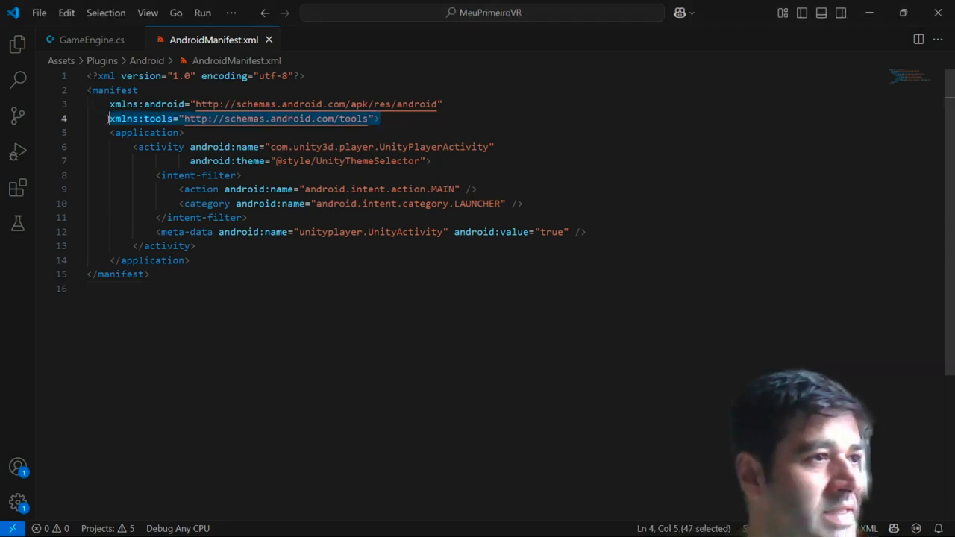
{"action": "left_click", "coordinate": [407, 120]}
{"action": "type", "text": "<uses-feature android:name=\"oculus.software.overlay_keyboard\" android:required=\"true\"/>"}
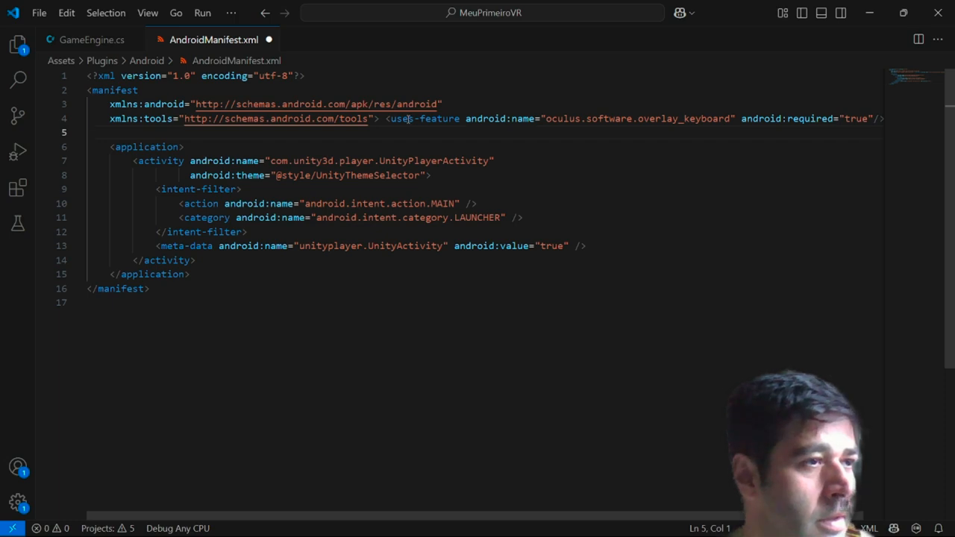
{"action": "key", "text": "ctrl+z"}
{"action": "key", "text": "Return"}
{"action": "type", "text": "<uses-feature android:name=\"oculus.software.overlay_keyboard\" android:required=\"true\"/>"}
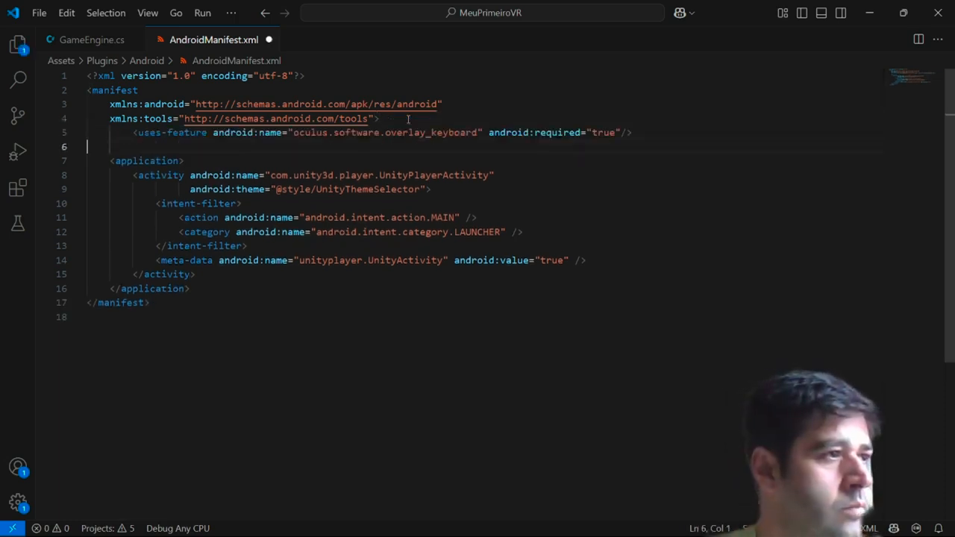
{"action": "key", "text": "Up"}
{"action": "key", "text": "shift+End"}
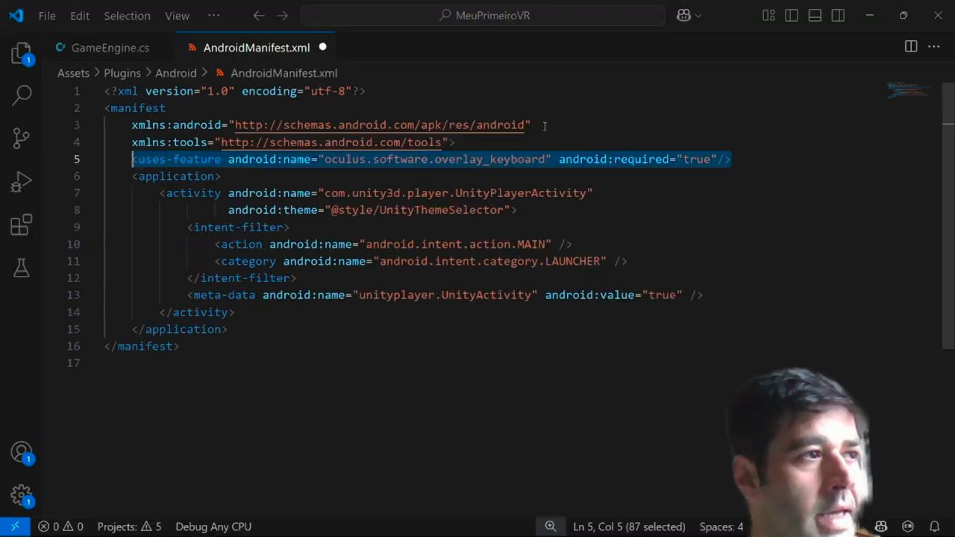
Step: Insert package="com.unity3d.player" on a new line below xmlns:android, aligned with it and with no blank line after
{"action": "left_click", "coordinate": [545, 126]}
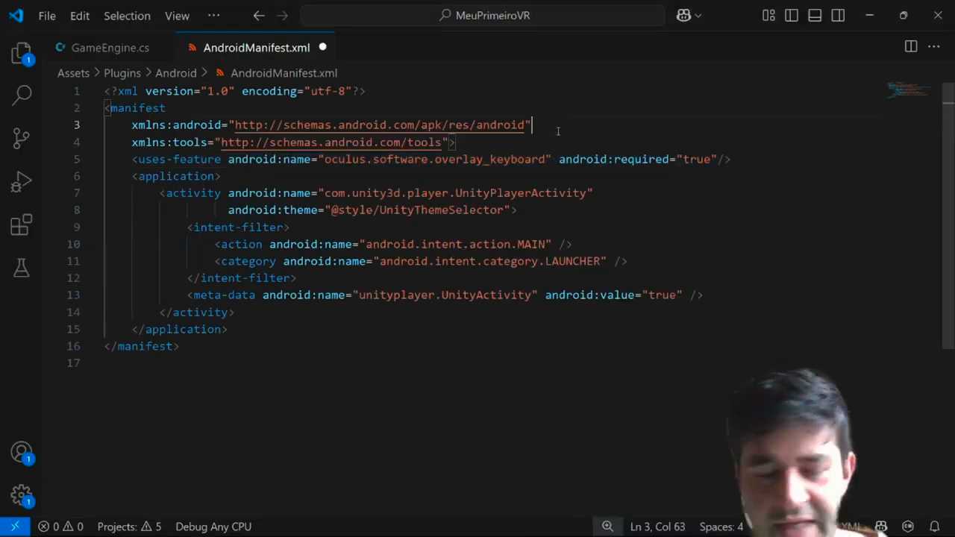
{"action": "key", "text": "Return"}
{"action": "type", "text": "package=\"com.unity3d.player\""}
{"action": "key", "text": "Up"}
{"action": "key", "text": "shift+Tab"}
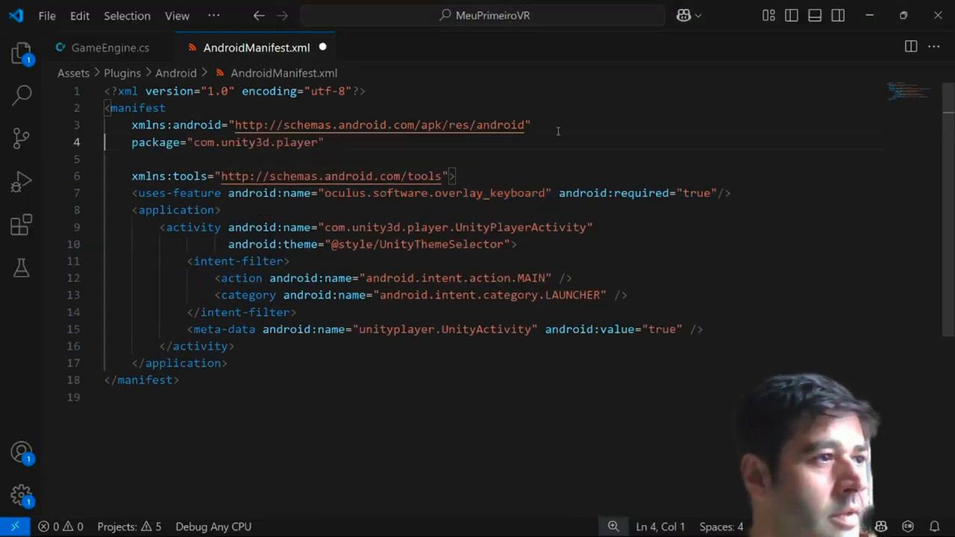
{"action": "key", "text": "Down"}
{"action": "key", "text": "BackSpace"}
Step: Review the added package and uses-feature lines in the manifest
{"action": "key", "text": "Down"}
{"action": "key", "text": "Down"}
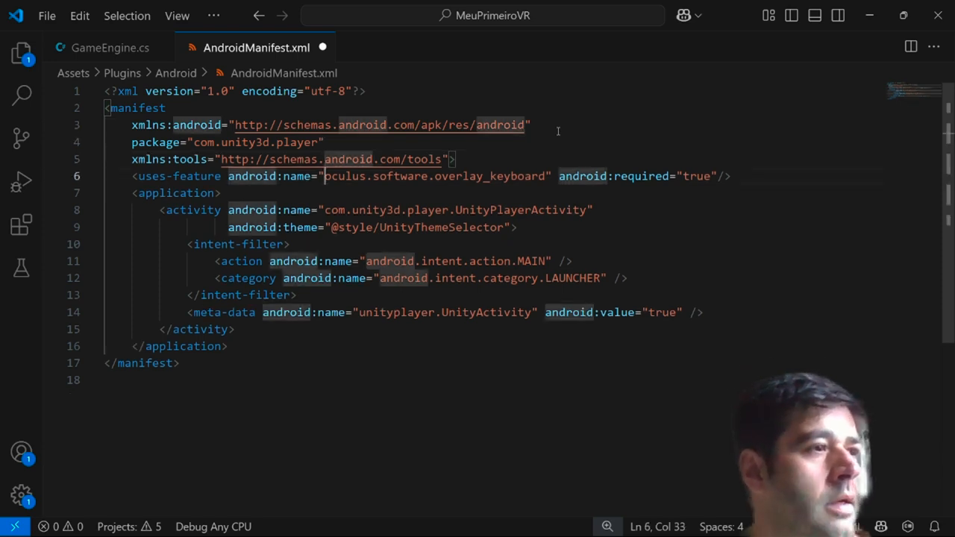
{"action": "key", "text": "End"}
{"action": "key", "text": "Up"}
{"action": "key", "text": "Up"}
{"action": "key", "text": "shift+Home"}
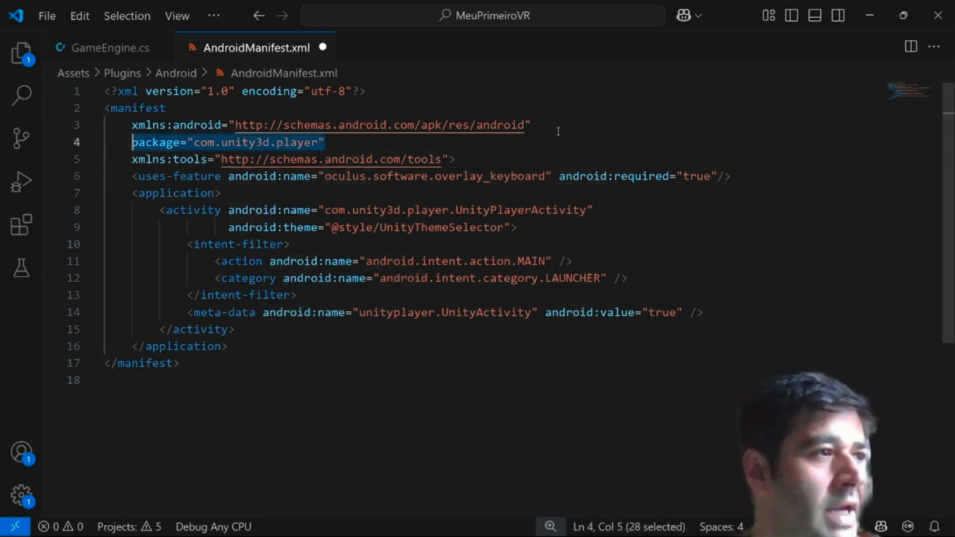
{"action": "key", "text": "Down"}
{"action": "key", "text": "Down"}
{"action": "key", "text": "End"}
{"action": "key", "text": "shift+Home"}
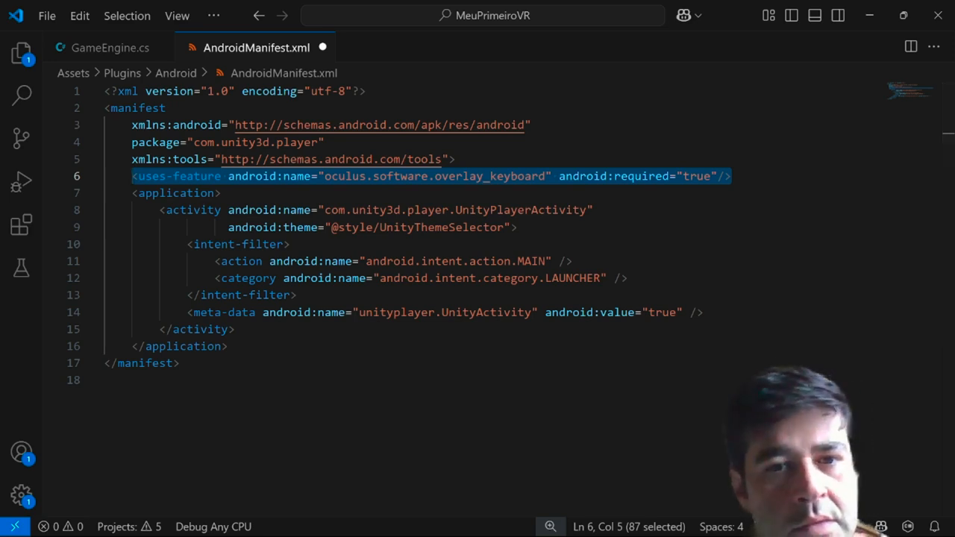
Step: Add <meta-data android:name="com.oculus.vr.focusaware" android:value="true" /> below the existing meta-data line, aligned with it
{"action": "key", "text": "alt+Tab"}
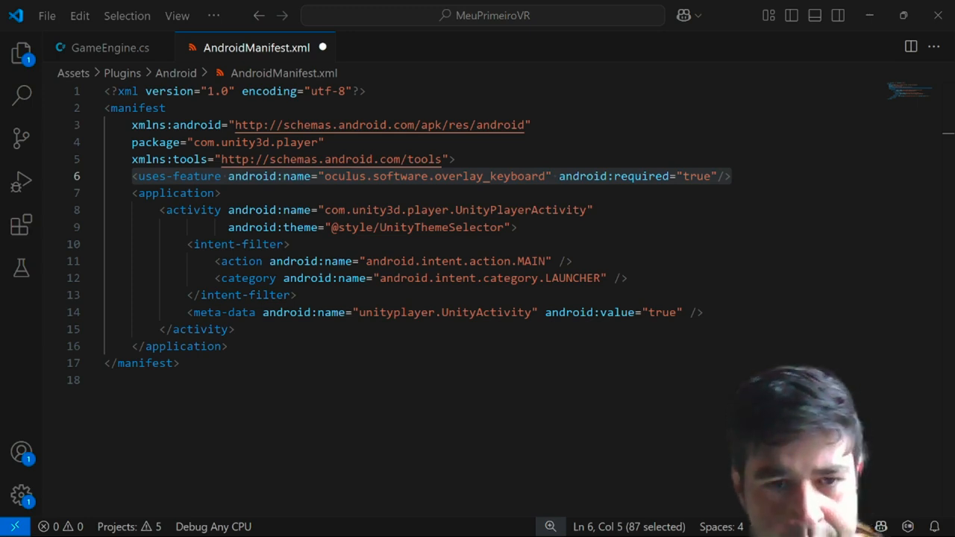
{"action": "left_click", "coordinate": [707, 308]}
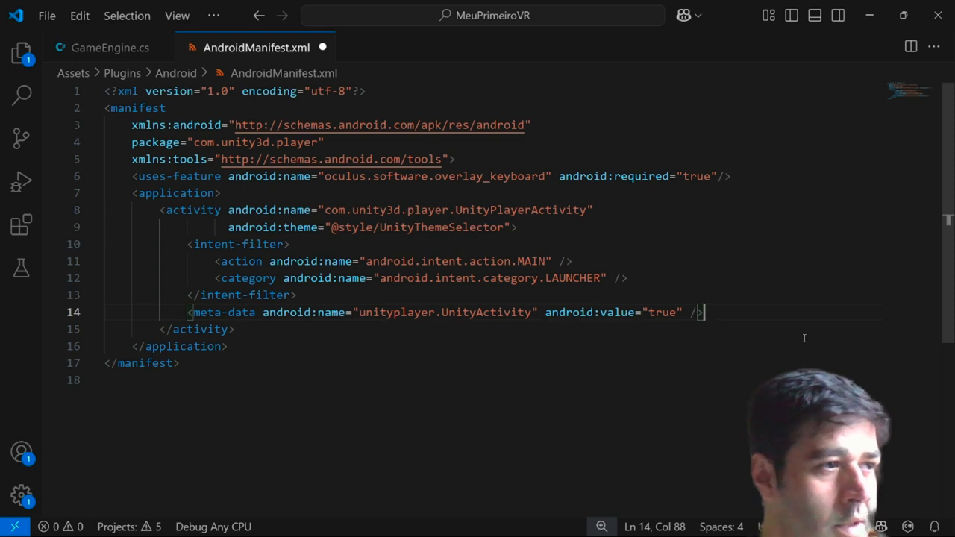
{"action": "key", "text": "Return"}
{"action": "type", "text": "<meta-data android:name=\"com.oculus.vr.focusaware\" android:value=\"true\" />"}
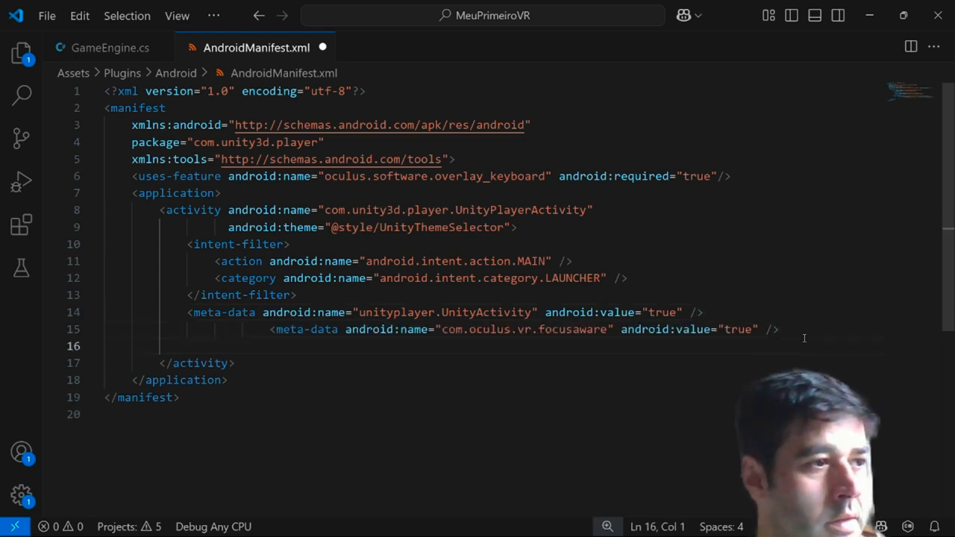
{"action": "key", "text": "Up"}
{"action": "key", "text": "shift+Tab"}
{"action": "key", "text": "shift+Tab"}
{"action": "key", "text": "shift+Tab"}
{"action": "key", "text": "shift+End"}
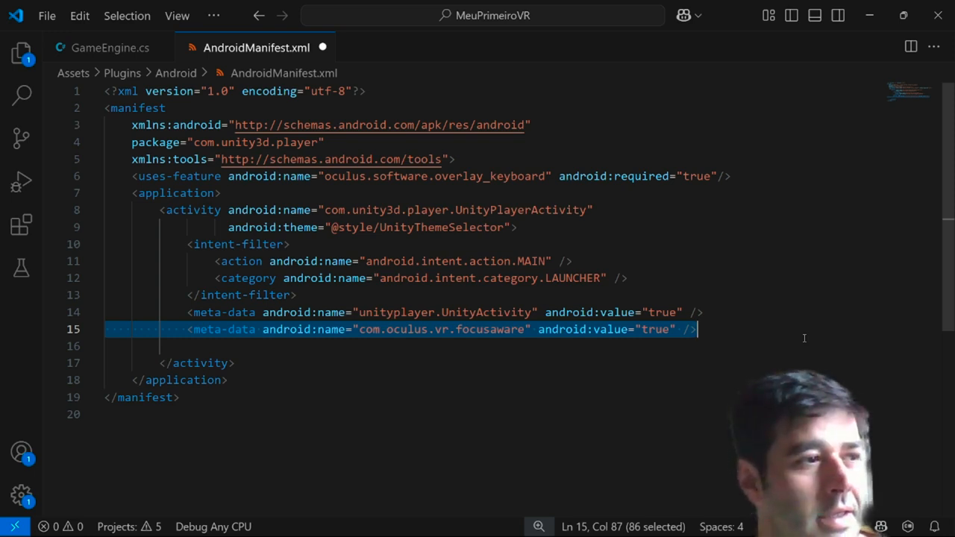
{"action": "key", "text": "Left"}
{"action": "key", "text": "ctrl+End"}
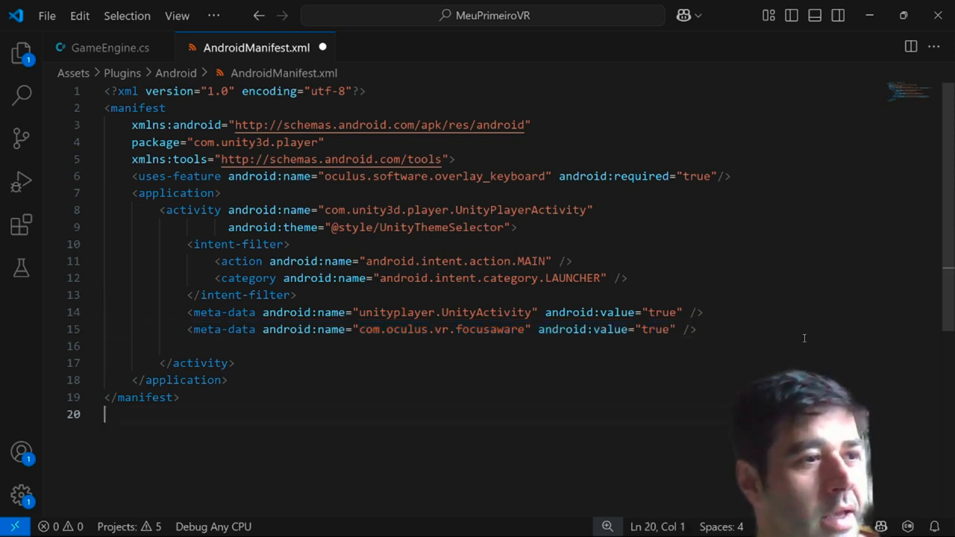
Step: Remove the blank line after </manifest> and the empty line above </activity> in the manifest
{"action": "key", "text": "BackSpace"}
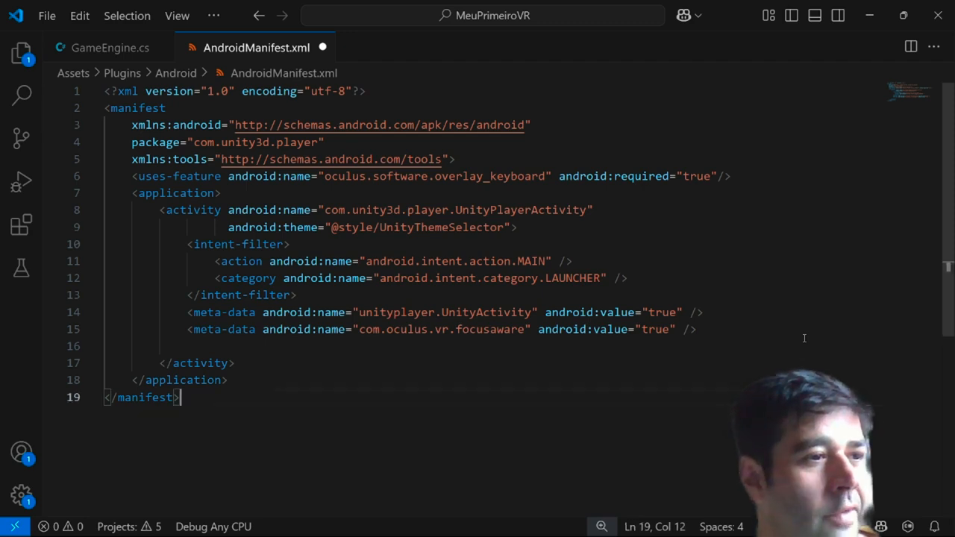
{"action": "key", "text": "Up"}
{"action": "key", "text": "Up"}
{"action": "key", "text": "Up"}
{"action": "key", "text": "Up"}
{"action": "key", "text": "Down"}
{"action": "key", "text": "BackSpace"}
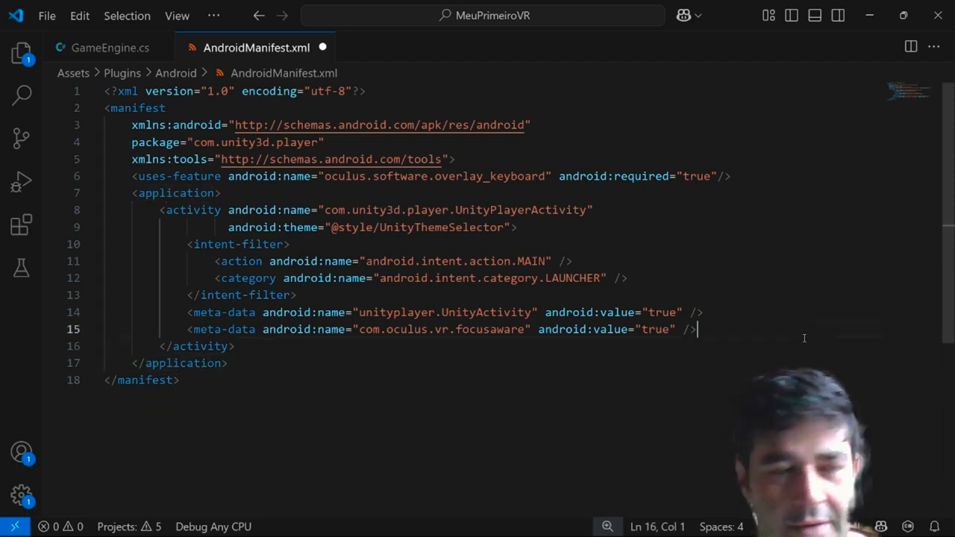
Step: Review the package, uses-feature and com.oculus.vr.focusaware meta-data lines in the manifest one by one
{"action": "key", "text": "ctrl+Home"}
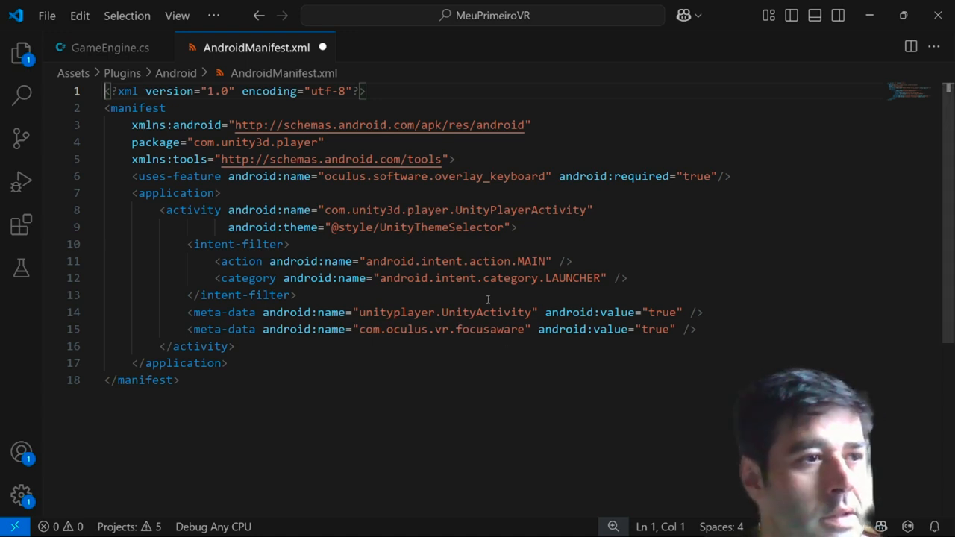
{"action": "left_click", "coordinate": [331, 143]}
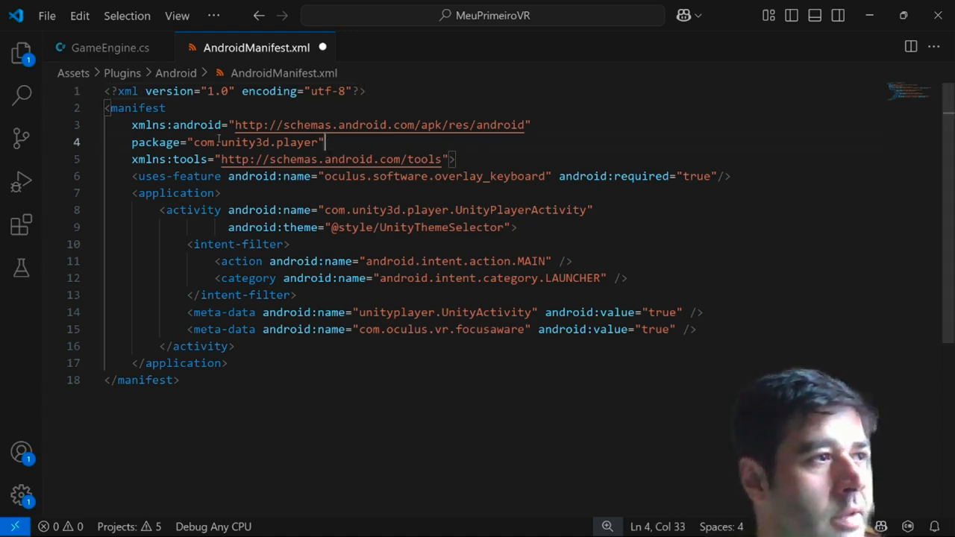
{"action": "left_click", "coordinate": [126, 143]}
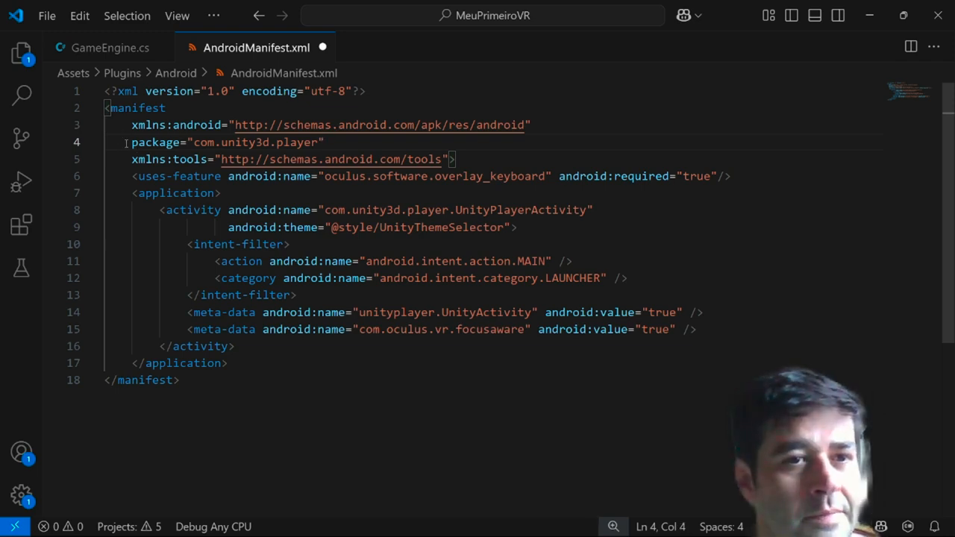
{"action": "key", "text": "shift+End"}
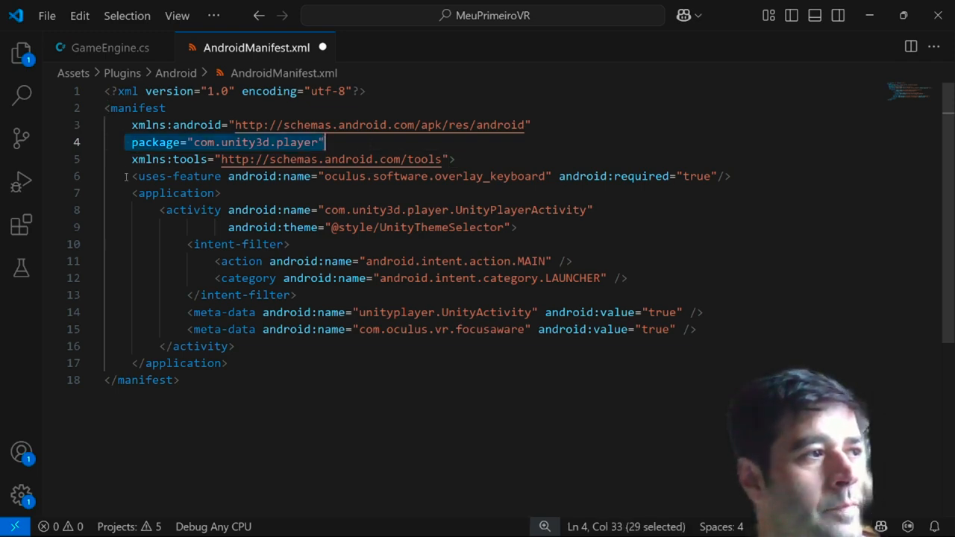
{"action": "left_click", "coordinate": [126, 177]}
{"action": "left_click_drag", "start_coordinate": [126, 176], "coordinate": [740, 176]}
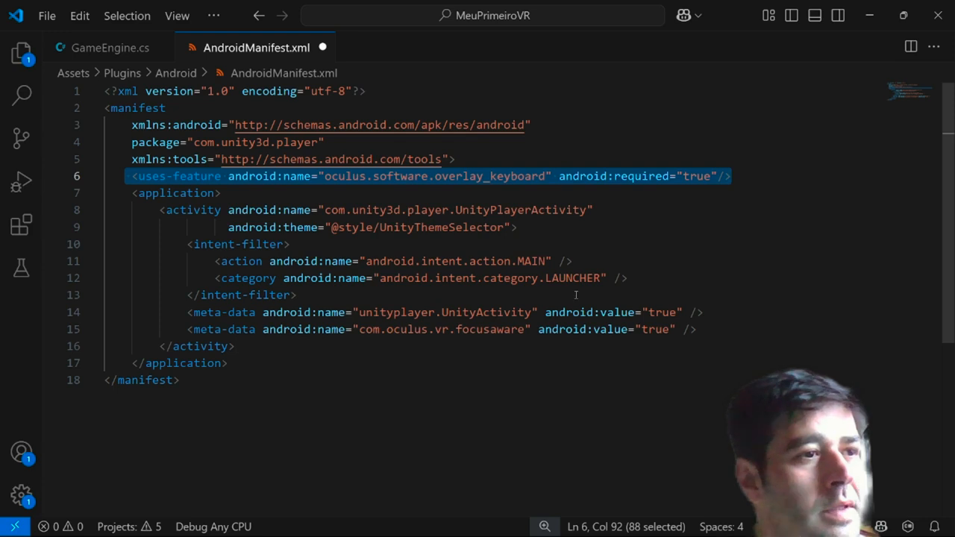
{"action": "left_click", "coordinate": [181, 329]}
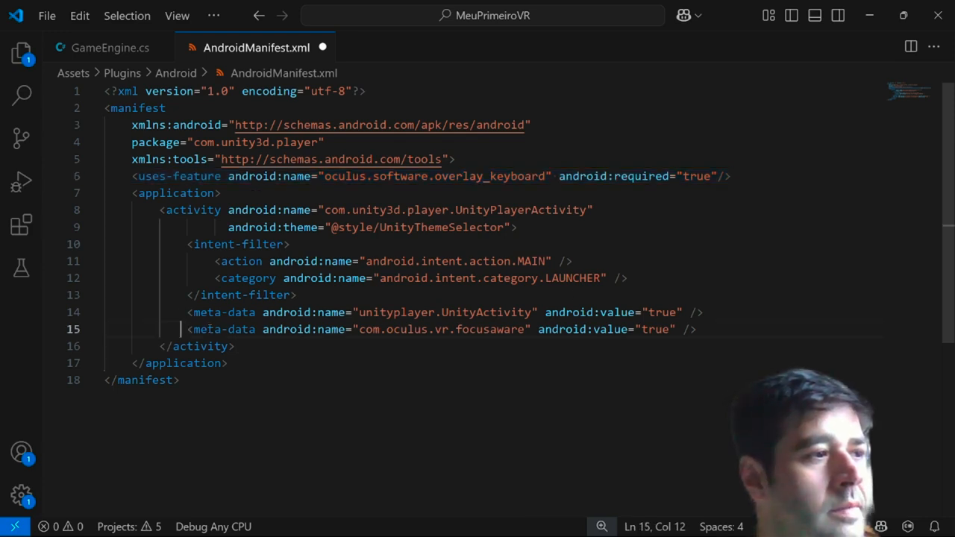
{"action": "left_click", "coordinate": [710, 330], "text": "shift"}
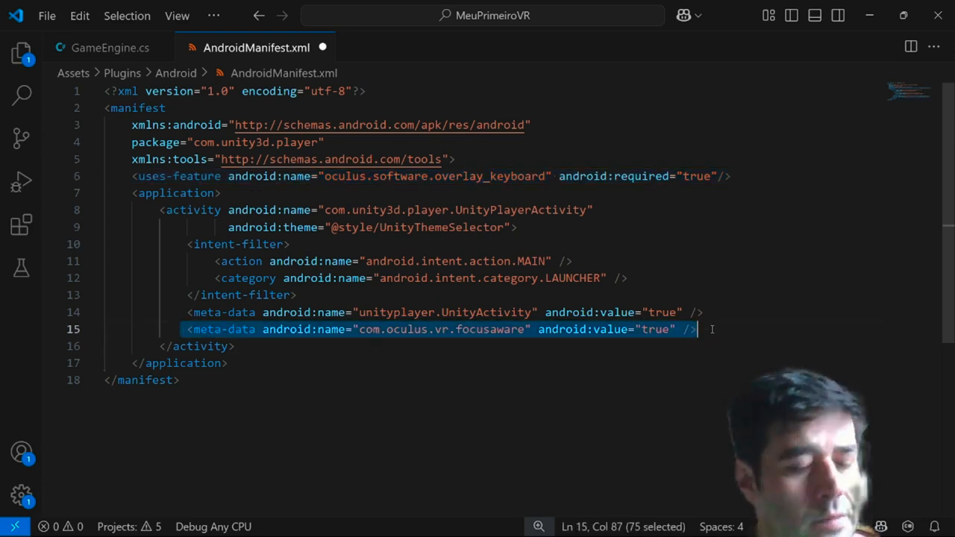
Step: Copy the whole edited manifest, undo the edits to view the original, and replace its text with the copied version
{"action": "key", "text": "ctrl+a"}
{"action": "key", "text": "ctrl+c"}
{"action": "key", "text": "ctrl+z"}
{"action": "key", "text": "ctrl+z"}
{"action": "key", "text": "ctrl+z"}
{"action": "key", "text": "ctrl+z"}
{"action": "key", "text": "ctrl+z"}
{"action": "key", "text": "ctrl+z"}
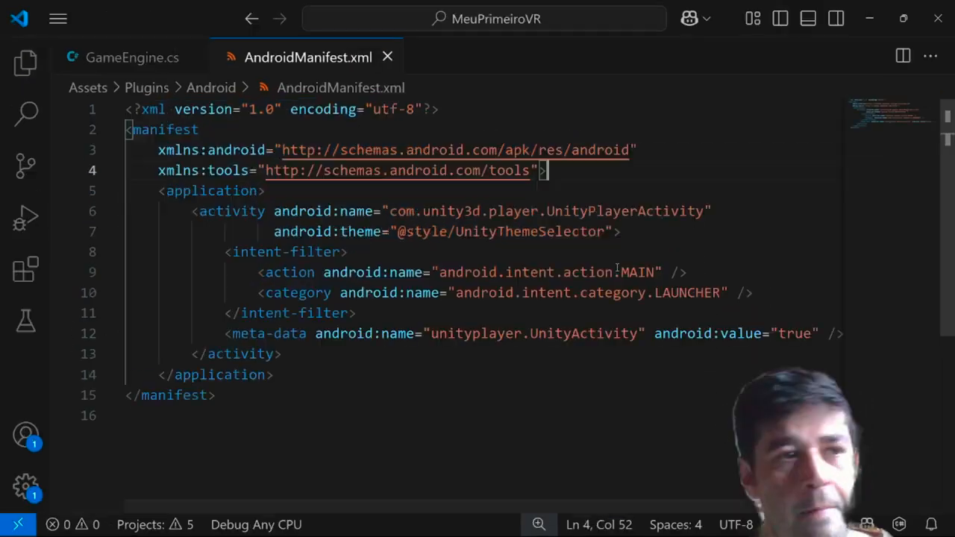
{"action": "key", "text": "ctrl+a"}
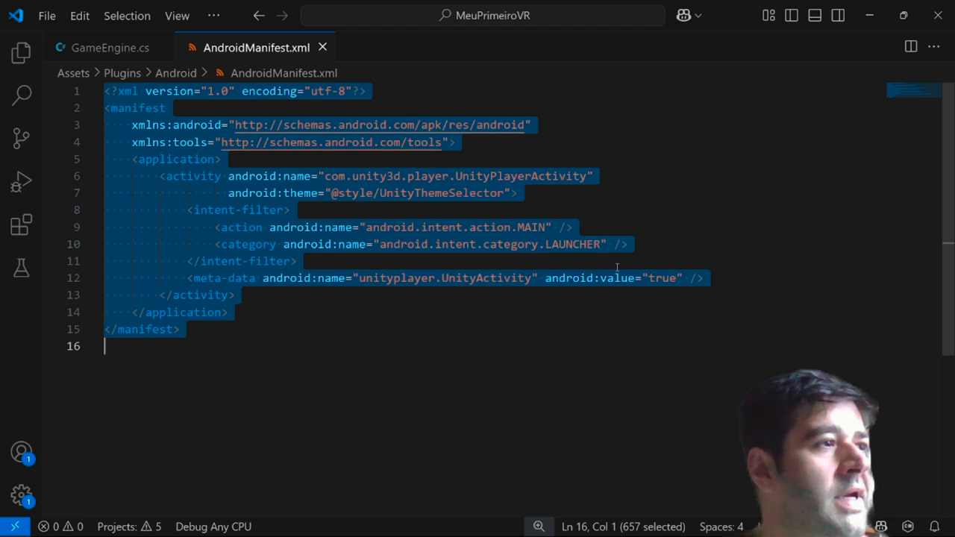
{"action": "key", "text": "ctrl+v"}
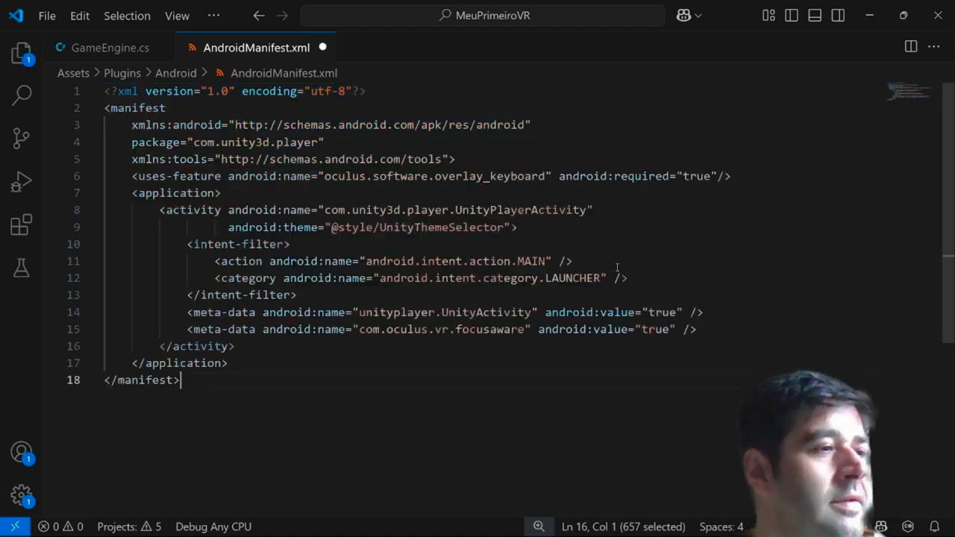
Step: Save the manifest, switch to Unity, and close the Project Settings and Build Settings windows
{"action": "key", "text": "ctrl+s"}
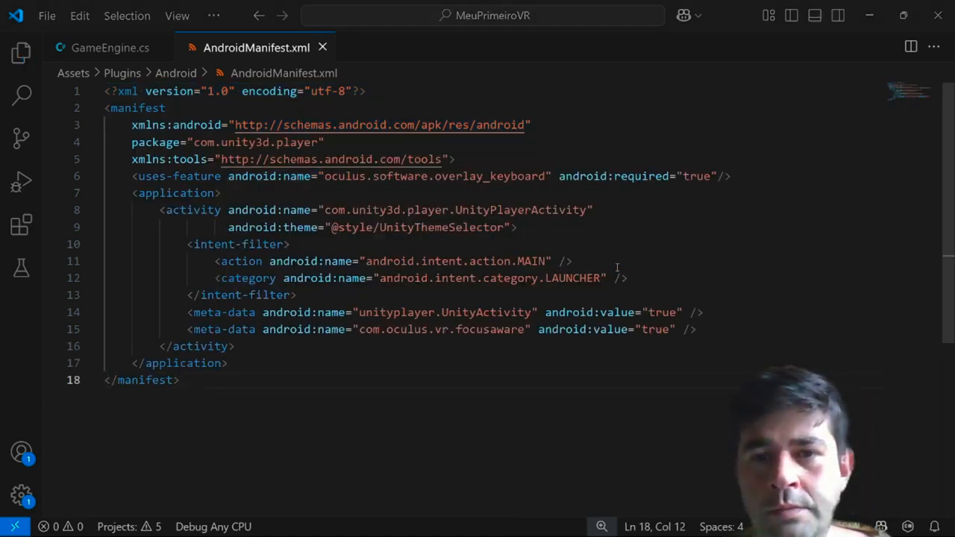
{"action": "key", "text": "alt+Tab"}
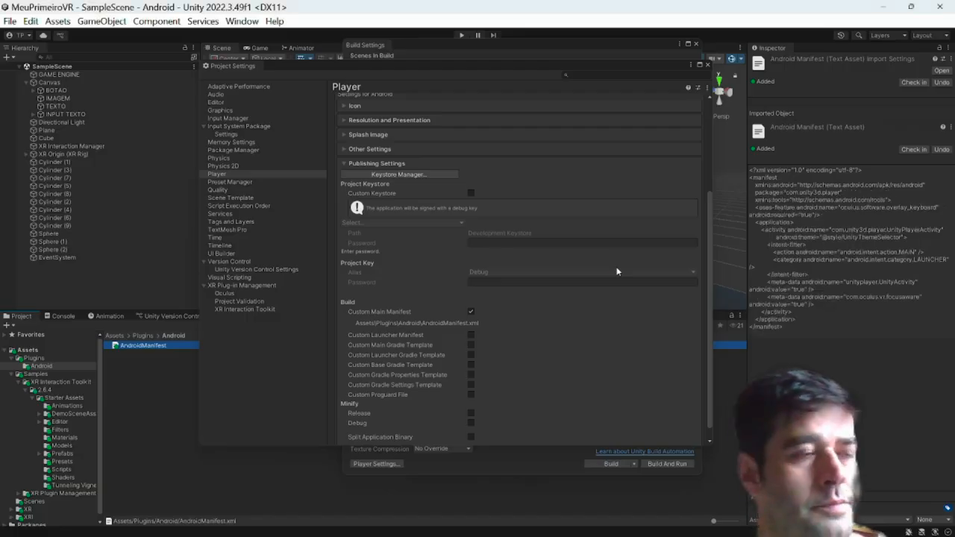
{"action": "left_click", "coordinate": [709, 65]}
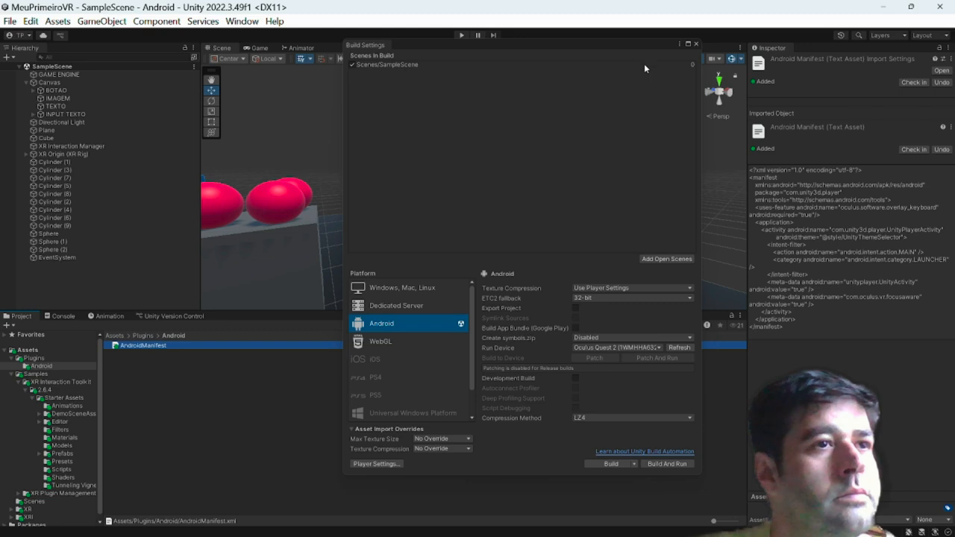
{"action": "left_click", "coordinate": [696, 44]}
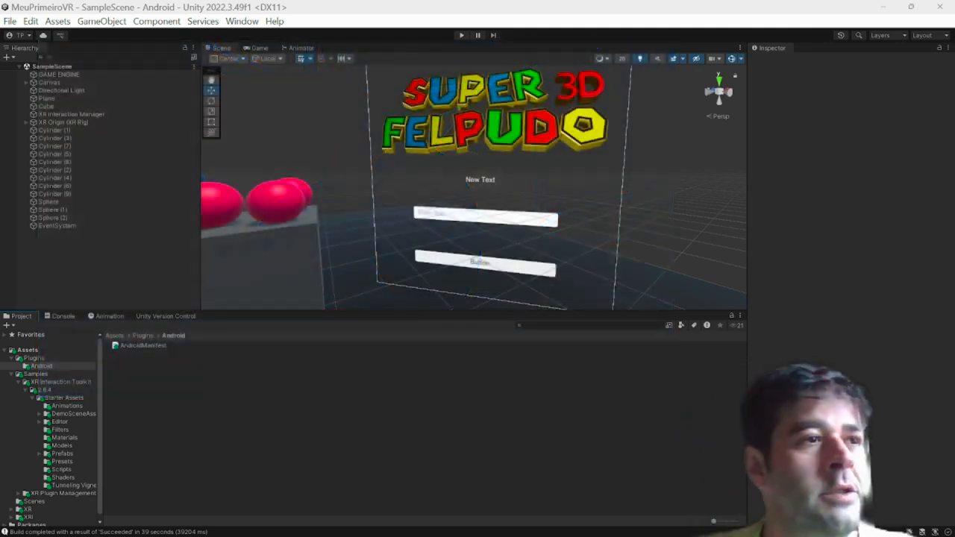
Step: Set the width of the Canvas's TEXTO object to 300 and its height to 50
{"action": "left_click", "coordinate": [26, 83]}
{"action": "left_click", "coordinate": [47, 107]}
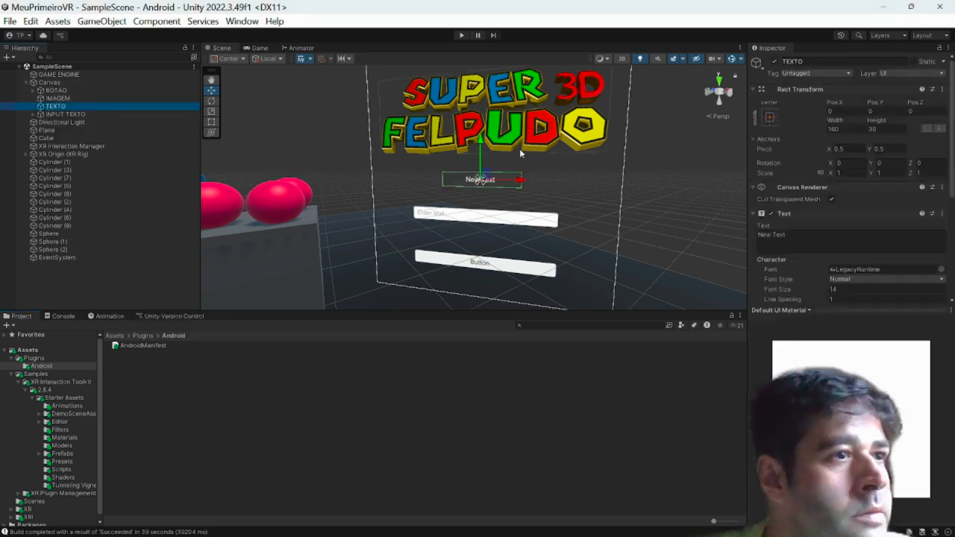
{"action": "scroll", "coordinate": [841, 240], "scroll_direction": "down", "scroll_amount": 4}
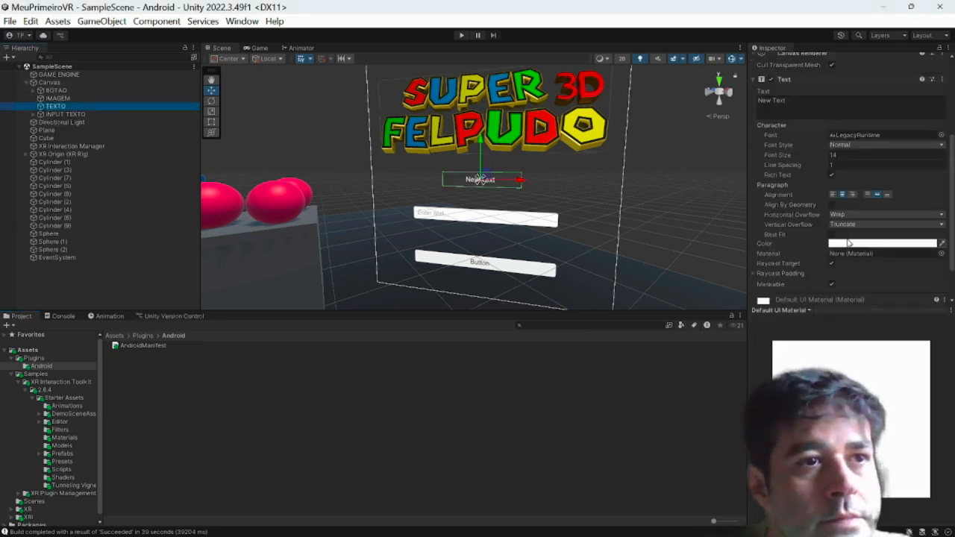
{"action": "scroll", "coordinate": [845, 226], "scroll_direction": "up", "scroll_amount": 4}
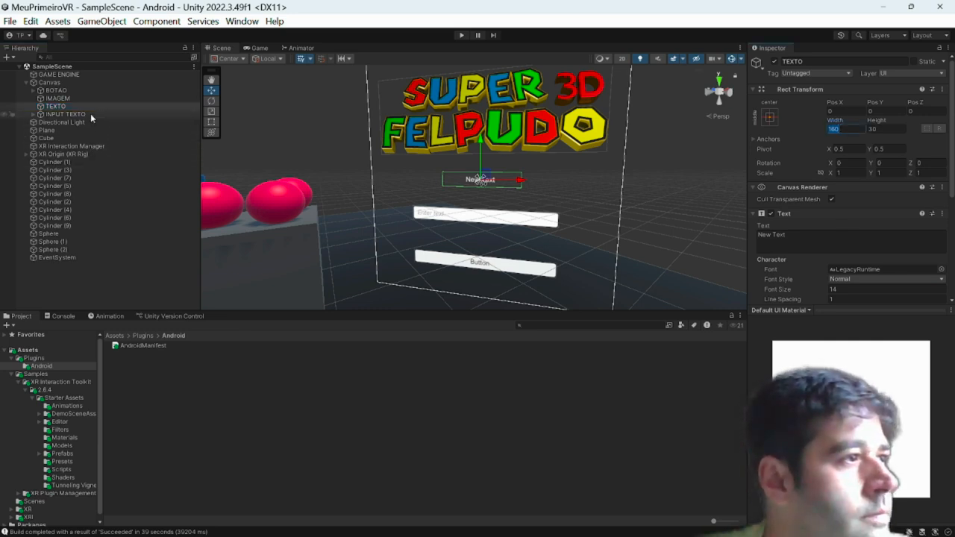
{"action": "left_click", "coordinate": [66, 115]}
{"action": "left_click", "coordinate": [56, 106]}
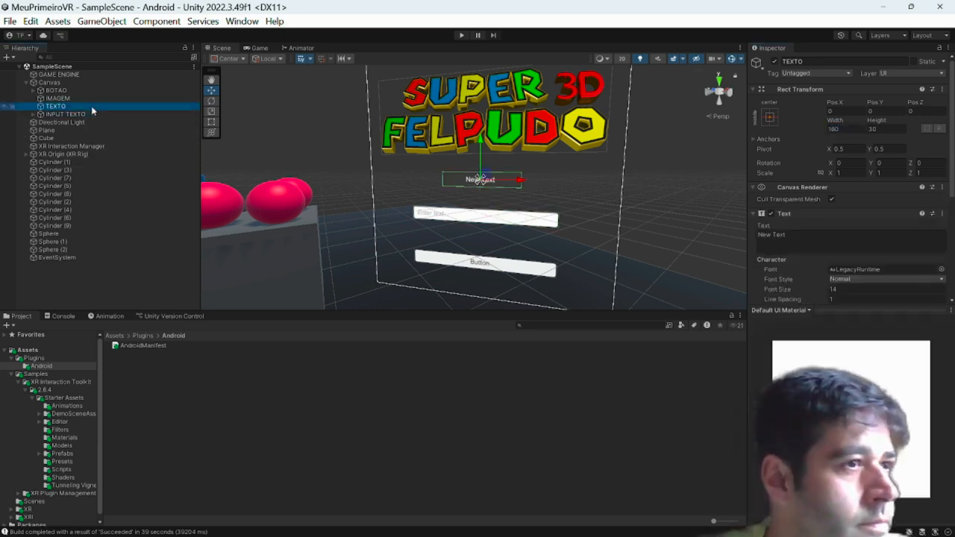
{"action": "left_click", "coordinate": [836, 129]}
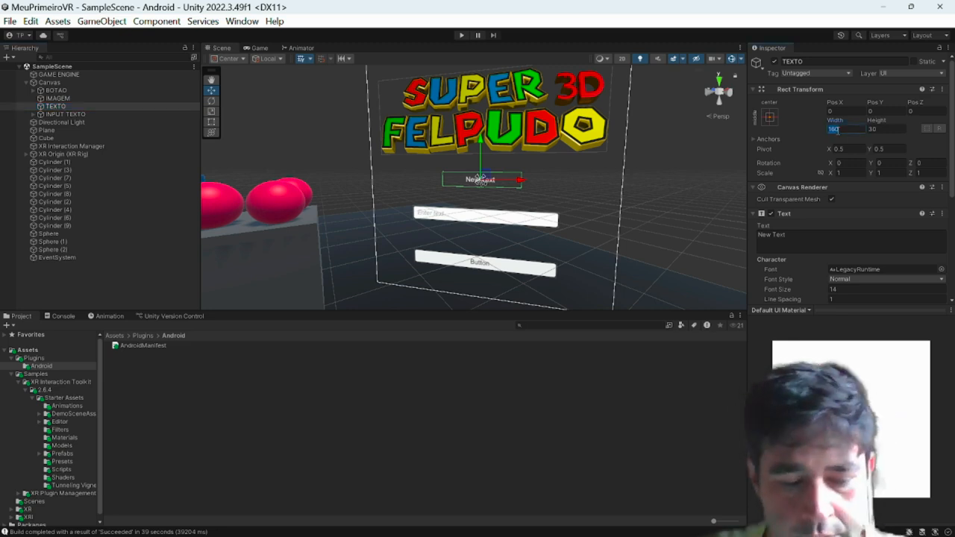
{"action": "type", "text": "300"}
{"action": "key", "text": "Tab"}
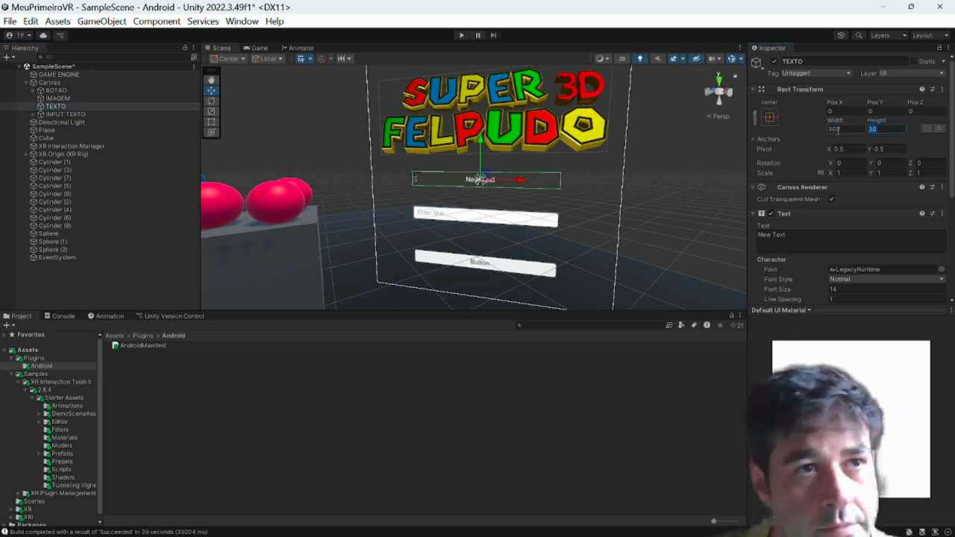
{"action": "type", "text": "50"}
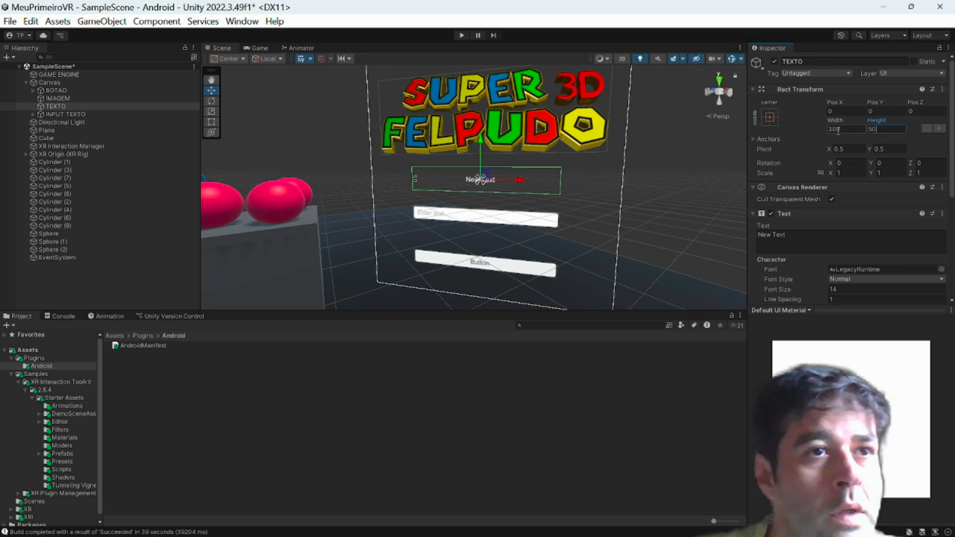
Step: Set the TEXTO label's font size to 36 and its font style to Bold
{"action": "scroll", "coordinate": [842, 164], "scroll_direction": "down", "scroll_amount": 3}
{"action": "left_click", "coordinate": [845, 236]}
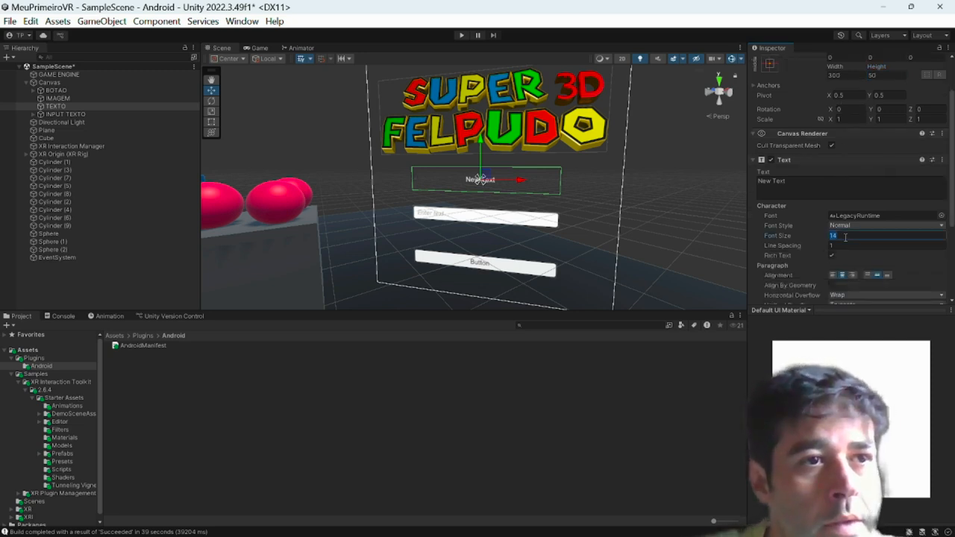
{"action": "type", "text": "36"}
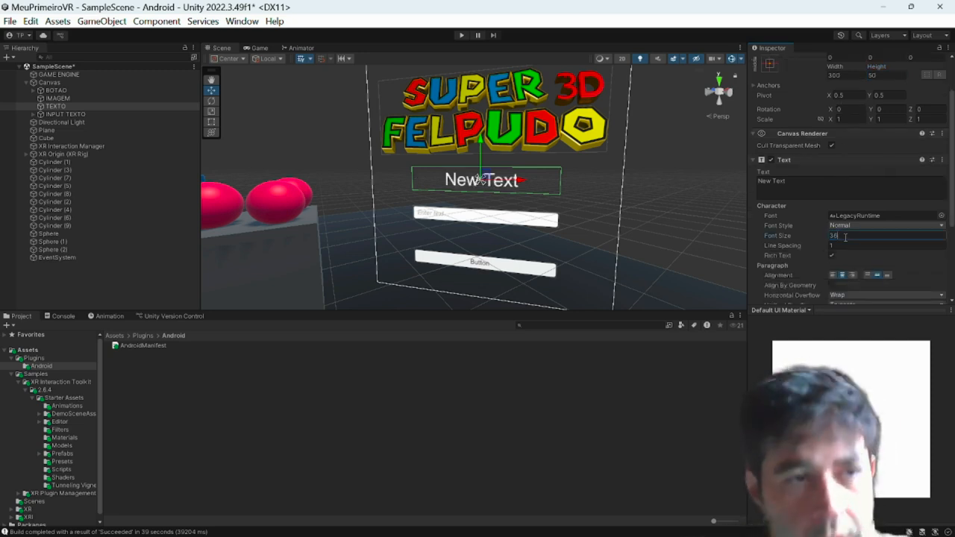
{"action": "left_click", "coordinate": [849, 225]}
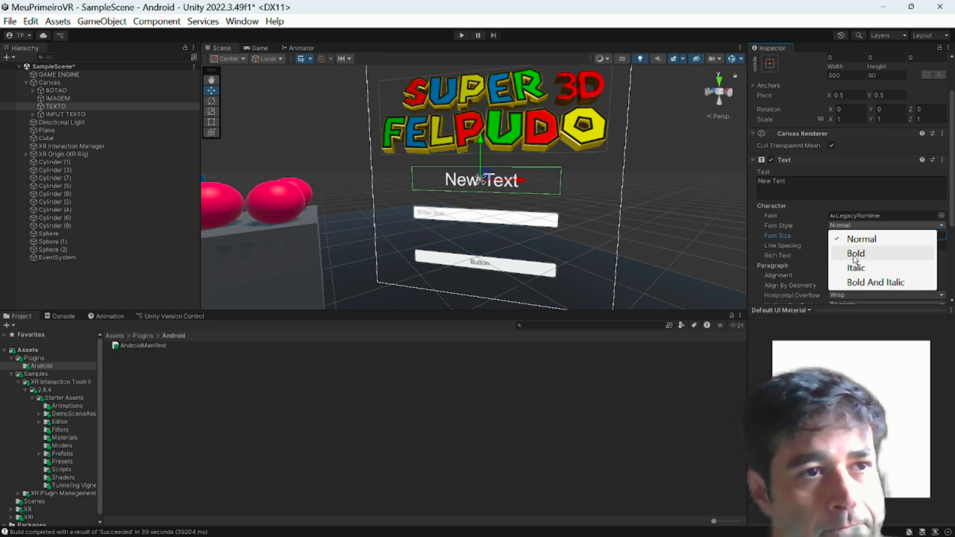
{"action": "left_click", "coordinate": [855, 254]}
{"action": "scroll", "coordinate": [850, 242], "scroll_direction": "down", "scroll_amount": 2}
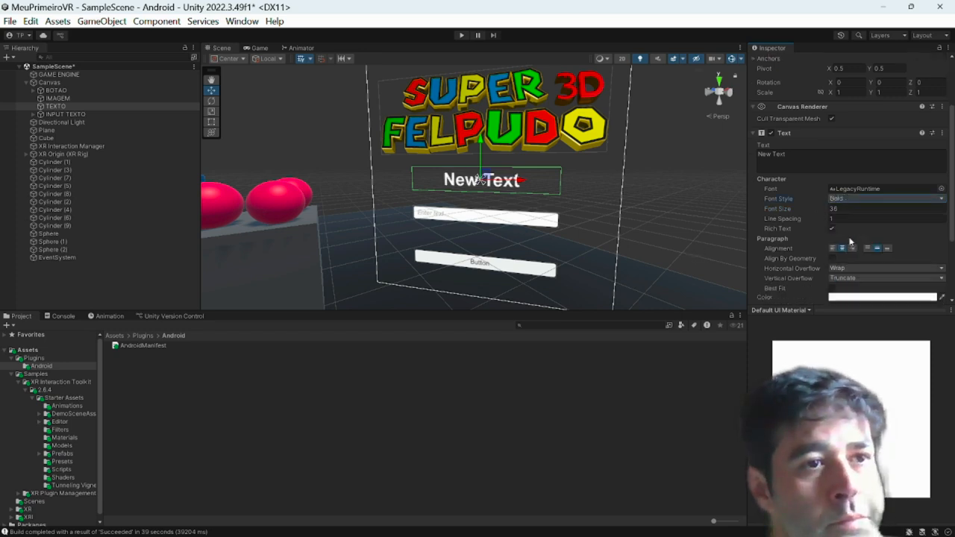
{"action": "scroll", "coordinate": [859, 250], "scroll_direction": "down", "scroll_amount": 2}
{"action": "left_click", "coordinate": [862, 271]}
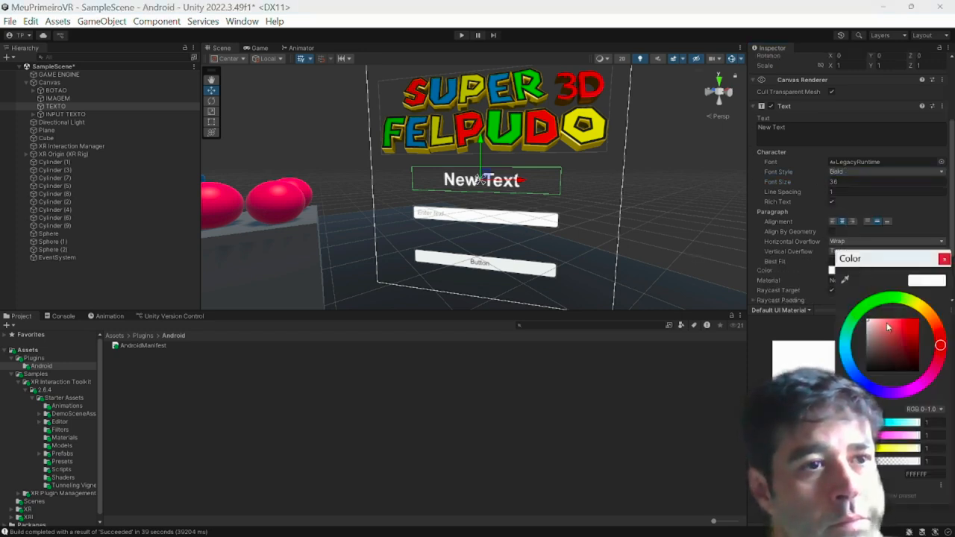
{"action": "left_click_drag", "start_coordinate": [858, 374], "coordinate": [857, 363]}
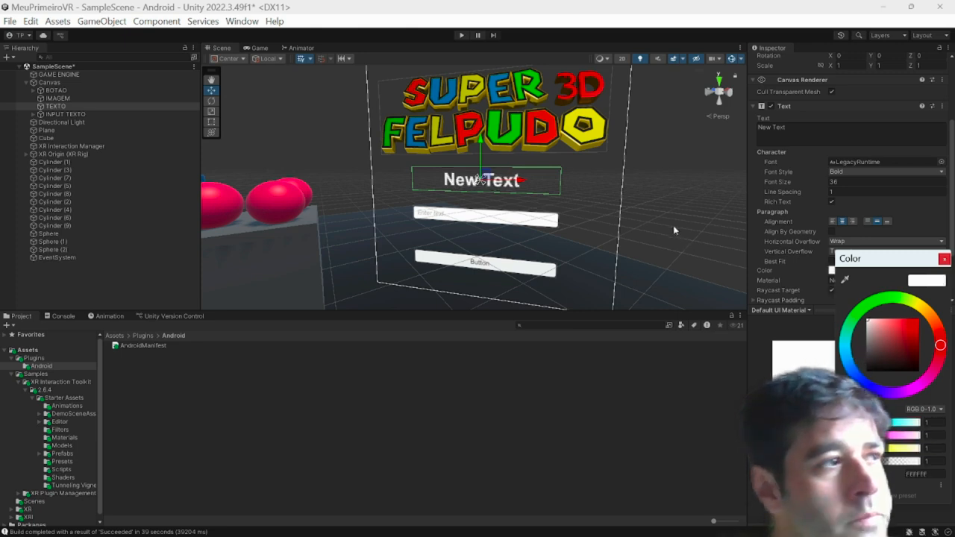
{"action": "left_click", "coordinate": [339, 164]}
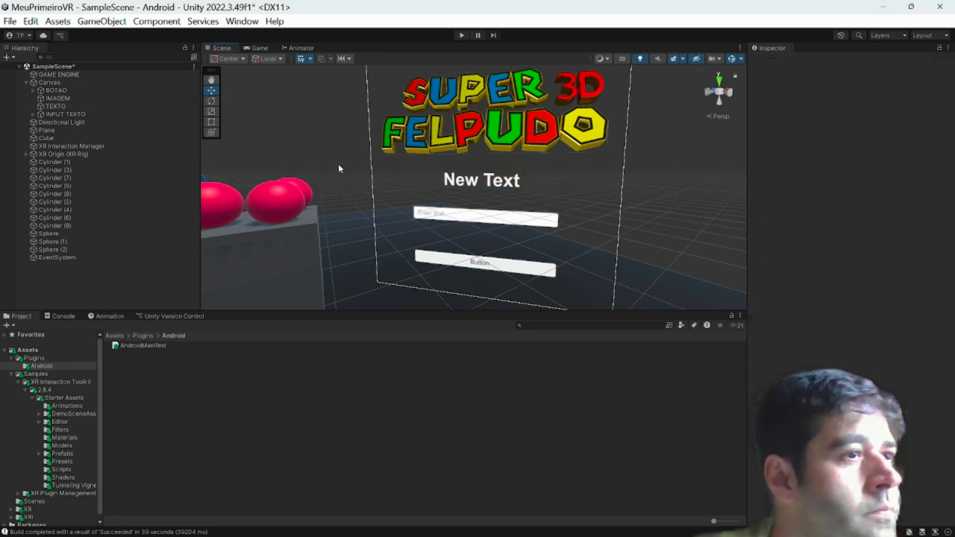
Step: Build and run the Android project, and move the Canvas in the scene to Pos X 1.91, Pos Z -2.41
{"action": "key", "text": "ctrl+b"}
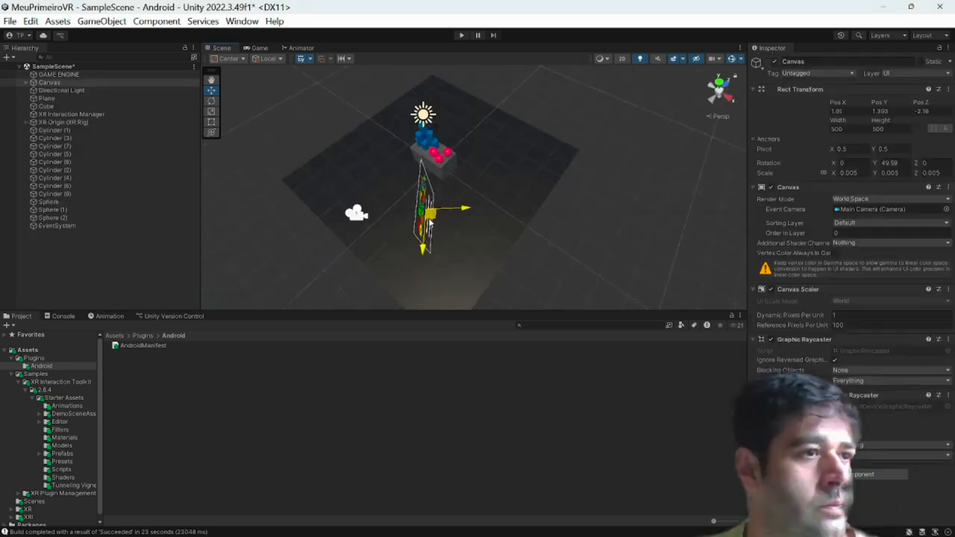
{"action": "key", "text": "f"}
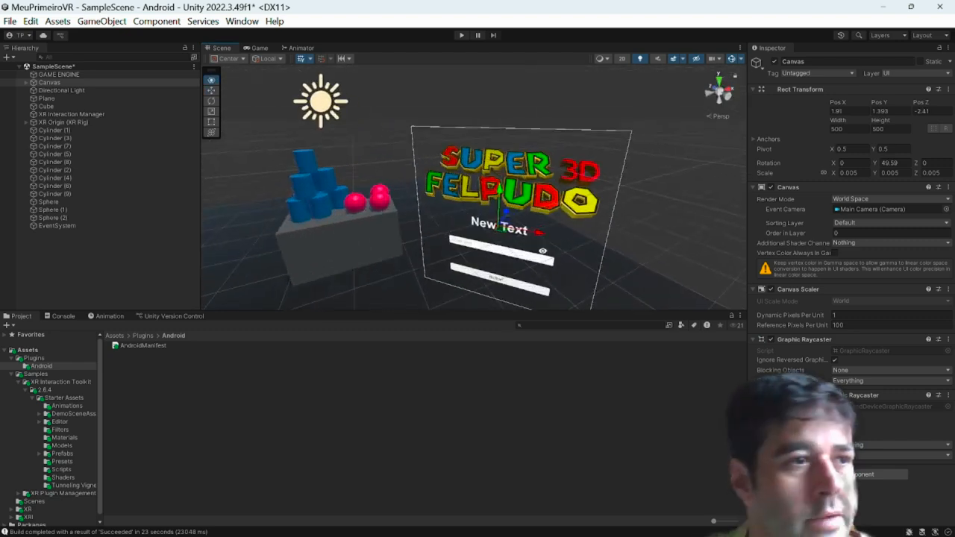
{"action": "left_click_drag", "start_coordinate": [542, 252], "coordinate": [540, 196], "text": "alt"}
{"action": "scroll", "coordinate": [540, 195], "scroll_direction": "down", "scroll_amount": 3}
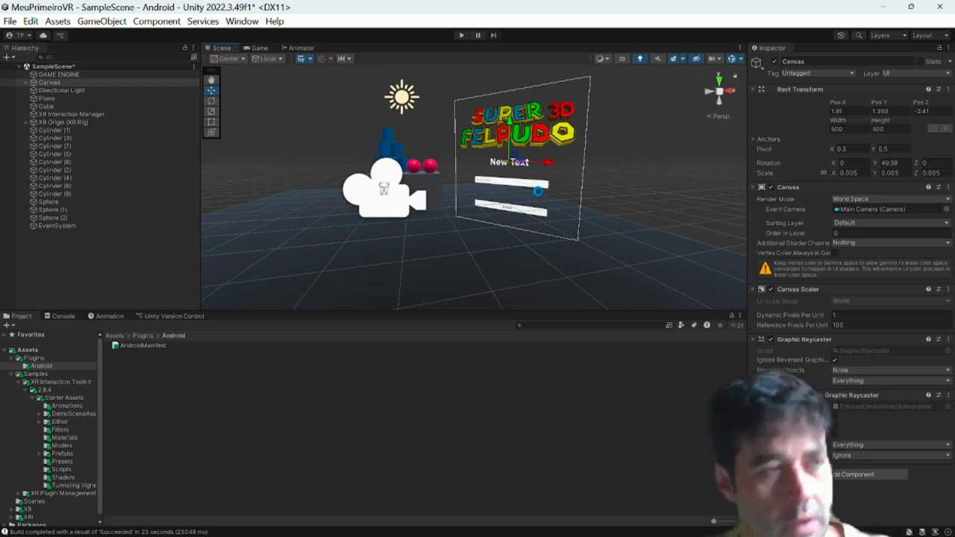
Step: Build and run the project again with the repositioned Canvas, and select the Canvas in the scene hierarchy
{"action": "key", "text": "ctrl+b"}
{"action": "left_click", "coordinate": [466, 299]}
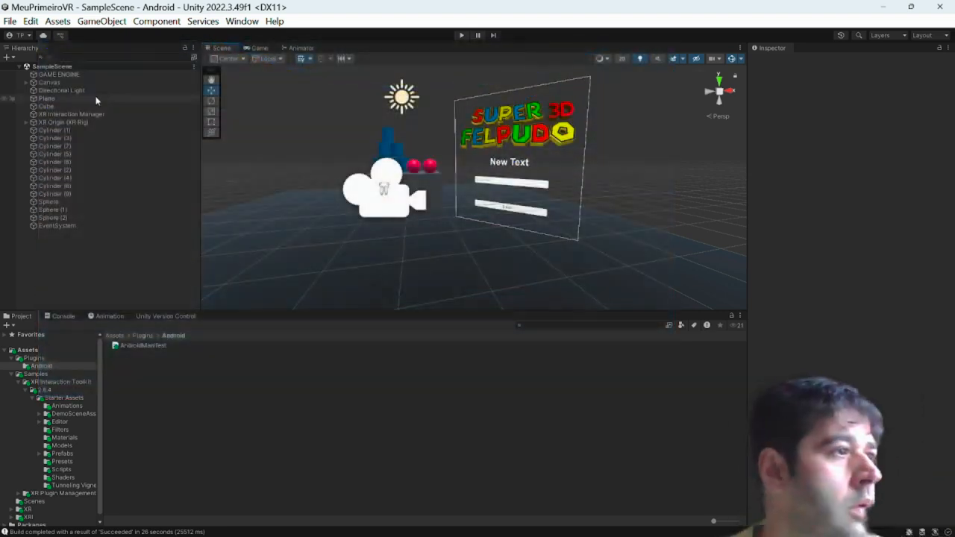
{"action": "left_click", "coordinate": [38, 83]}
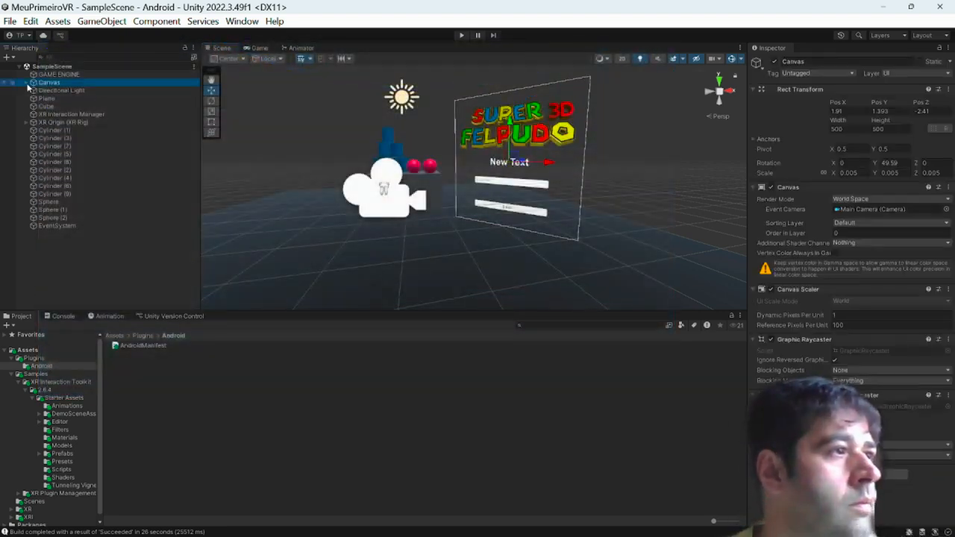
Step: Set the width of the Canvas's TEXTO object to 500, and build and run the project again
{"action": "left_click", "coordinate": [26, 84]}
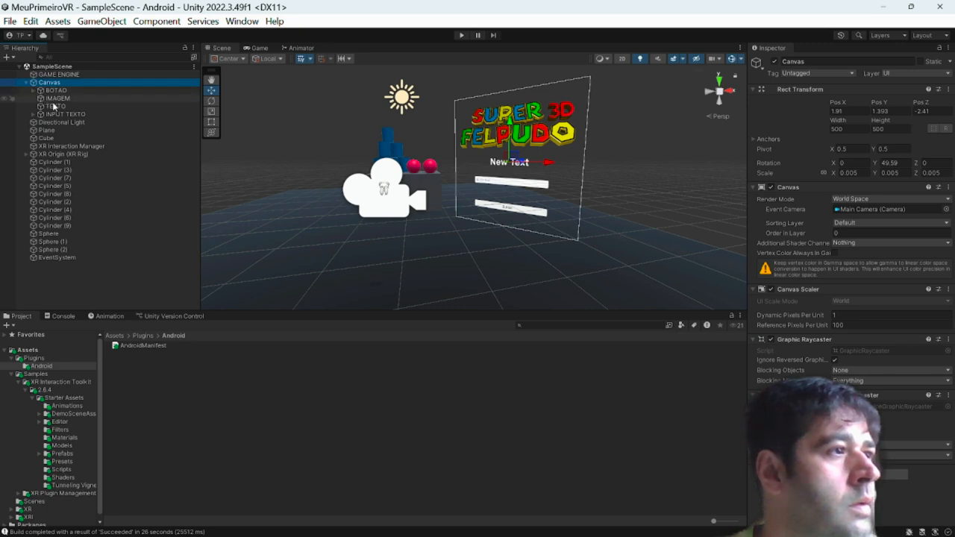
{"action": "left_click", "coordinate": [55, 106]}
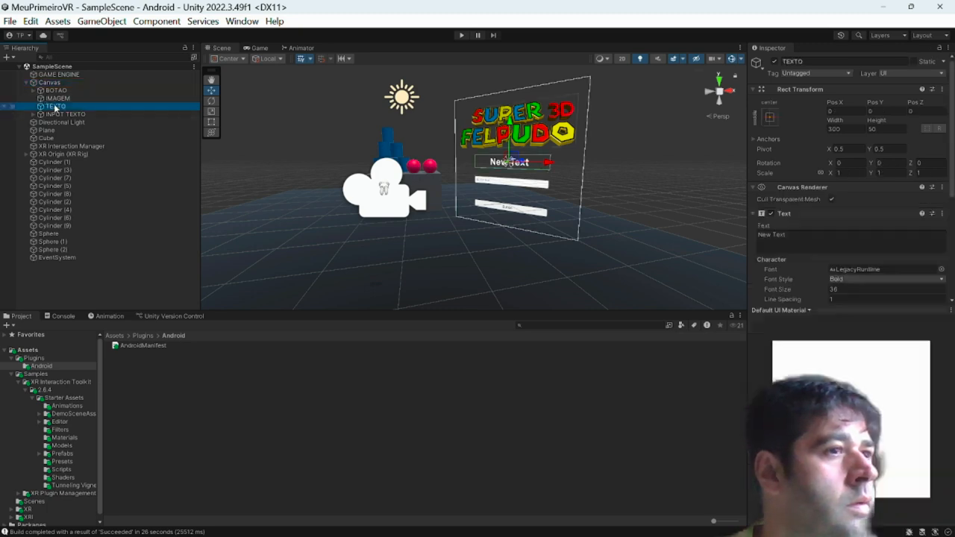
{"action": "type", "text": "5"}
{"action": "right_click", "coordinate": [845, 130]}
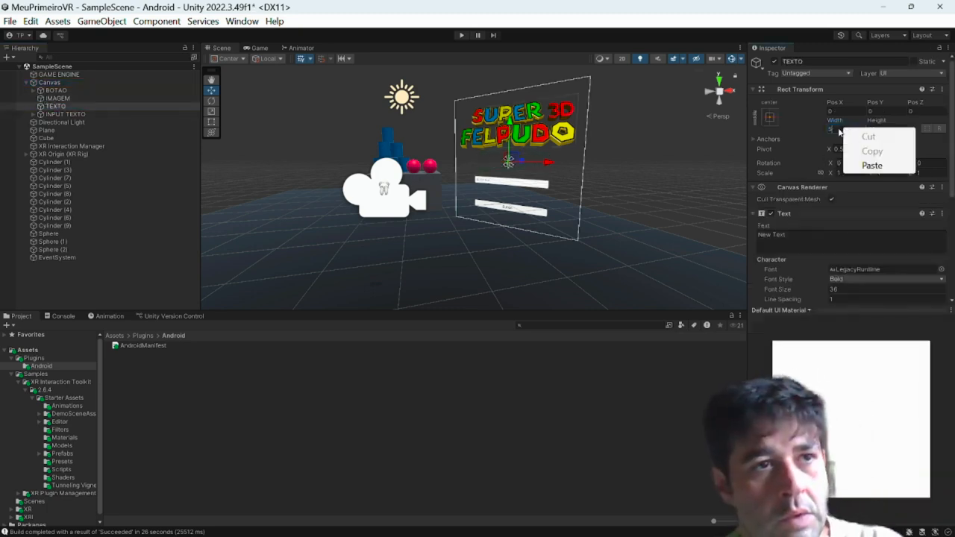
{"action": "left_click", "coordinate": [836, 129]}
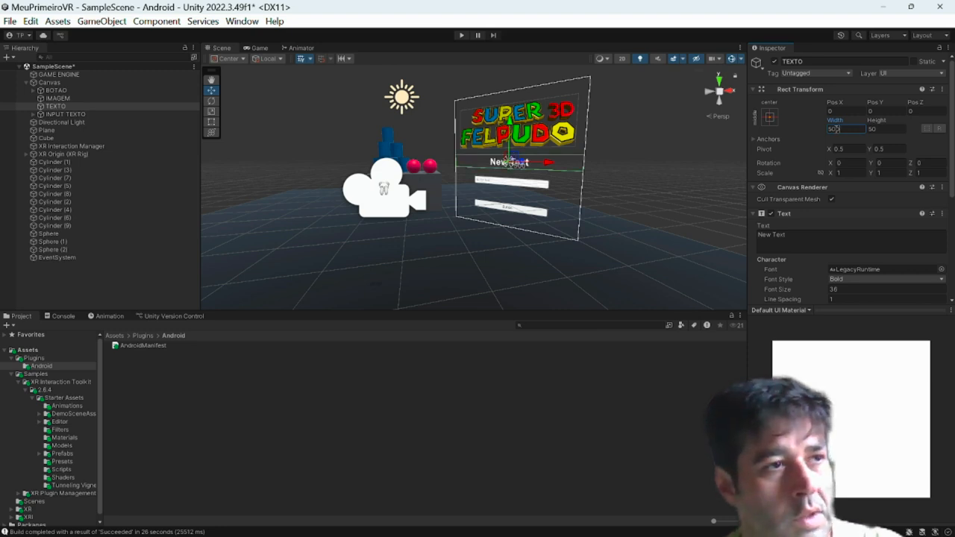
{"action": "scroll", "coordinate": [855, 149], "scroll_direction": "down", "scroll_amount": 3}
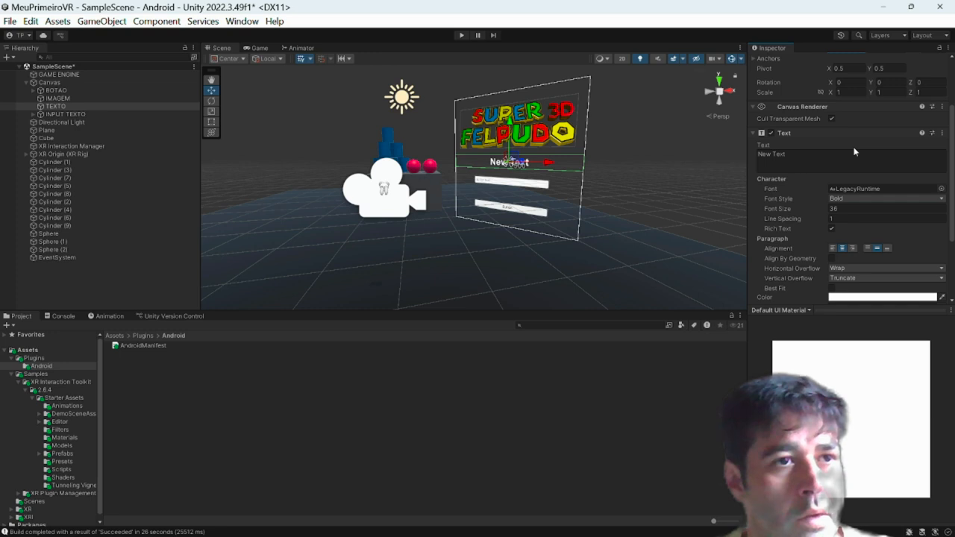
{"action": "key", "text": "ctrl+b"}
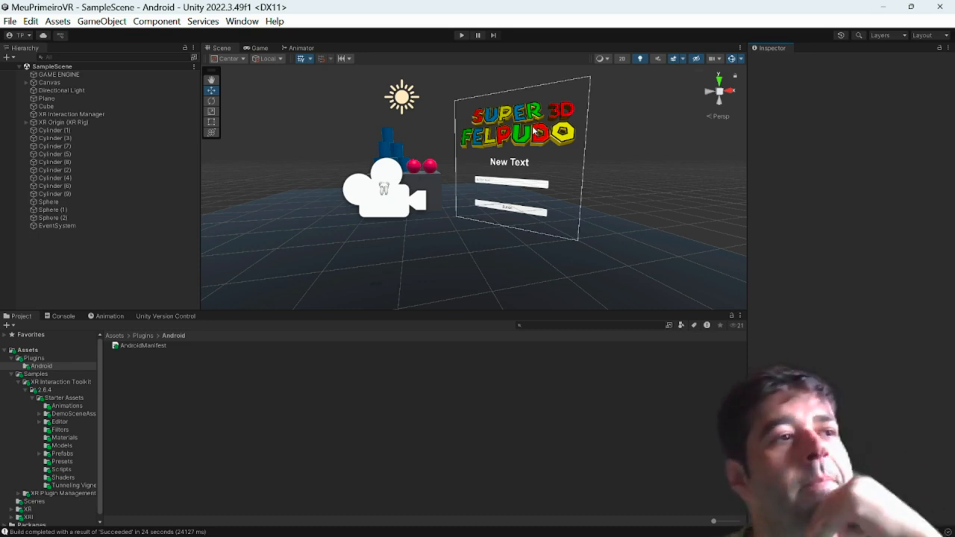
Step: Add a 3D cube to the scene, name it JOGADOR, and frame it in the view
{"action": "right_click", "coordinate": [82, 267]}
{"action": "mouse_move", "coordinate": [196, 398]}
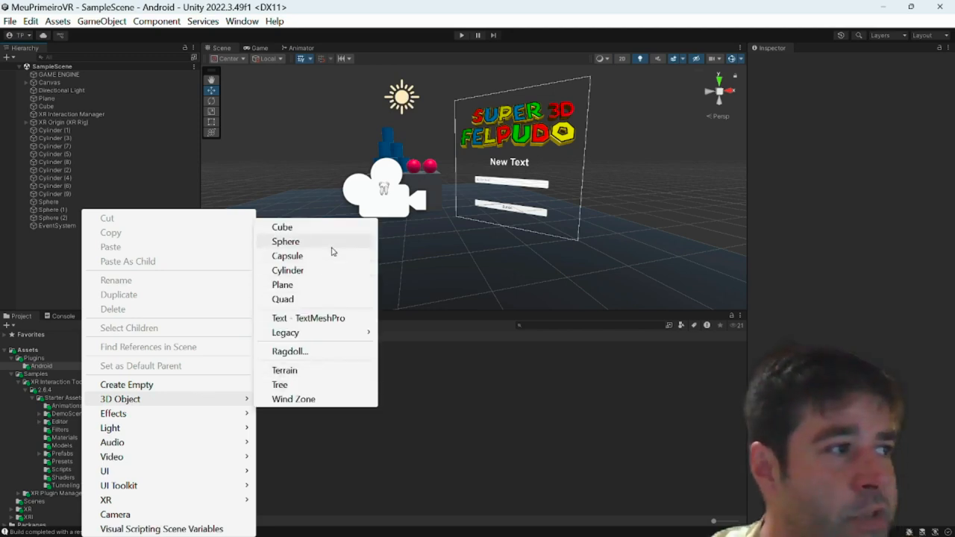
{"action": "left_click", "coordinate": [282, 227]}
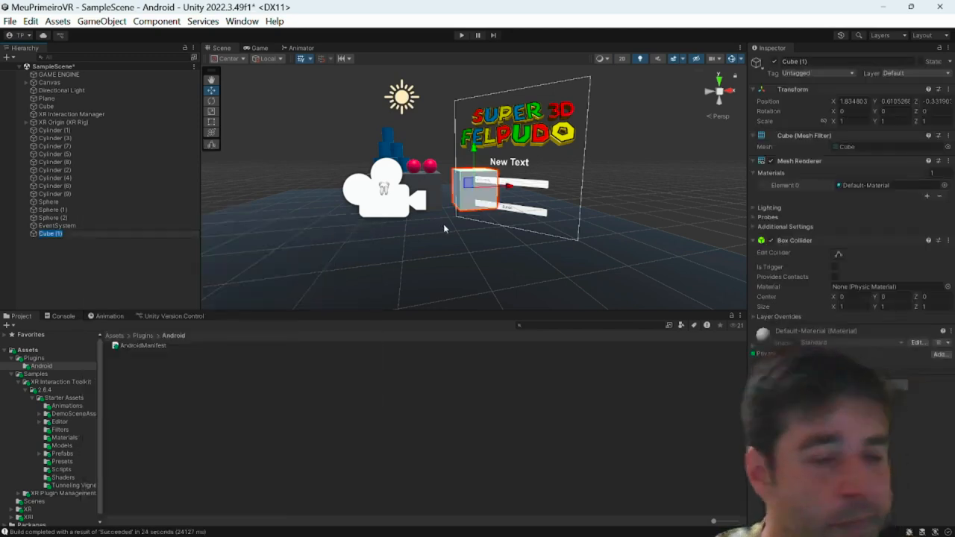
{"action": "type", "text": "F"}
{"action": "key", "text": "Return"}
{"action": "key", "text": "f"}
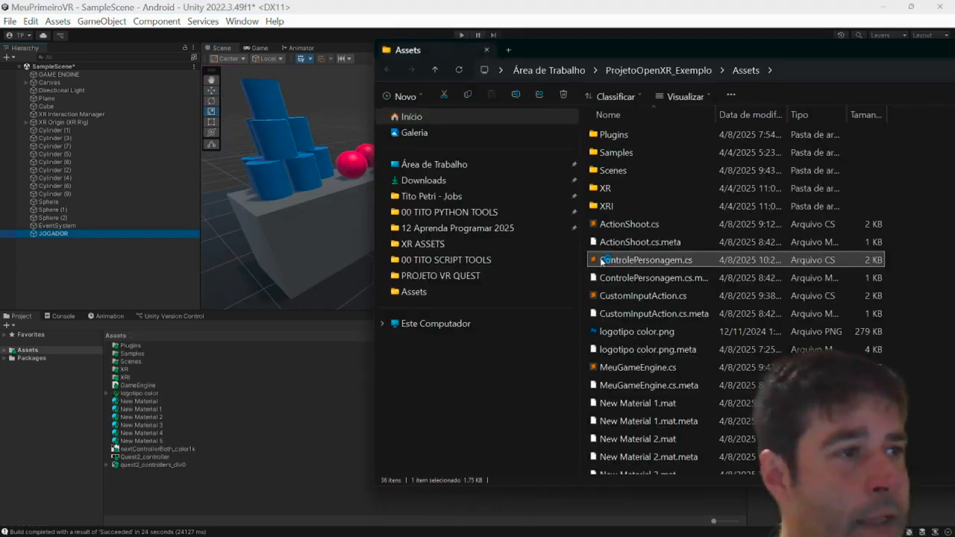
Step: Import ControlePersonagem.cs and ActionShoot.cs from the ProjetoOpenXR_Exemplo Assets folder into the project's Assets
{"action": "left_click_drag", "start_coordinate": [601, 261], "coordinate": [305, 487]}
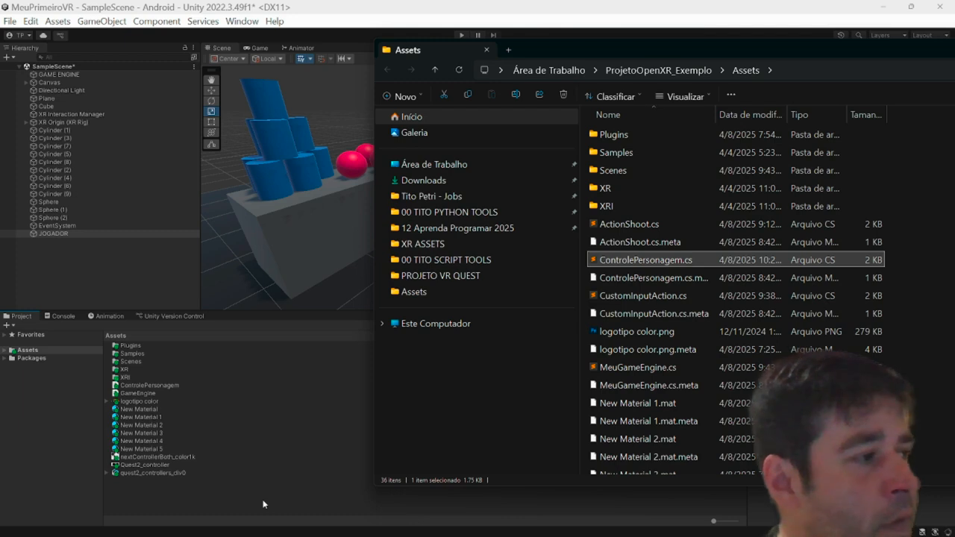
{"action": "left_click", "coordinate": [611, 224]}
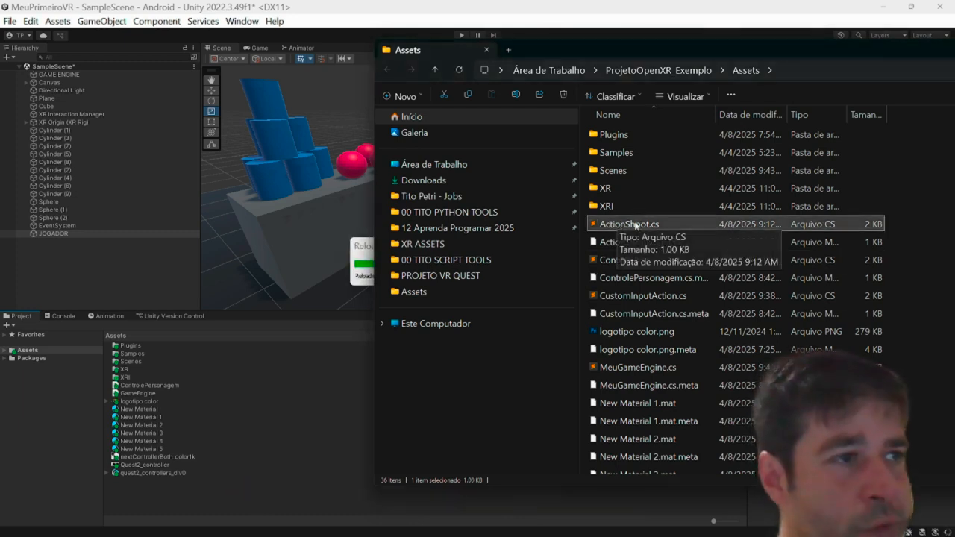
{"action": "left_click_drag", "start_coordinate": [614, 224], "coordinate": [287, 500]}
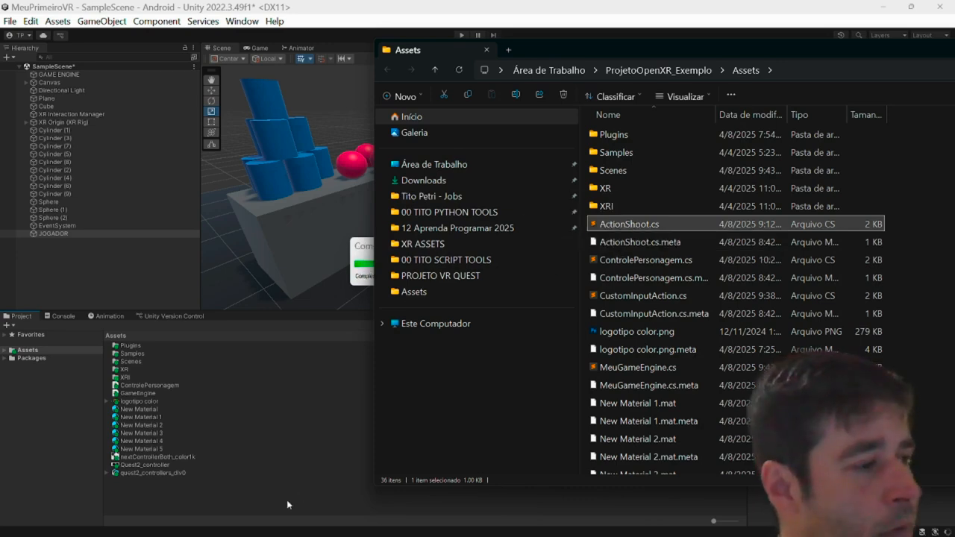
{"action": "left_click", "coordinate": [212, 499]}
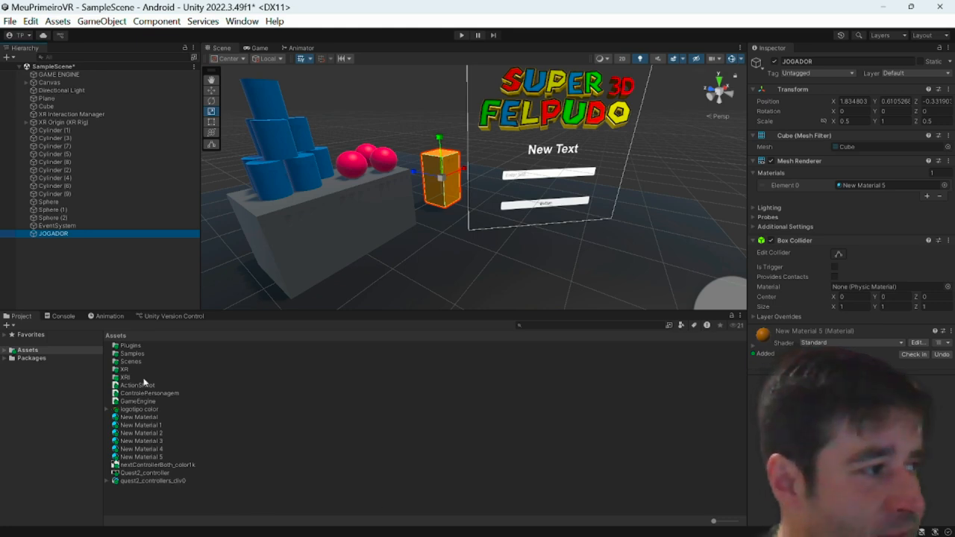
Step: Attach the ActionShoot and ControlePersonagem scripts to JOGADOR, and open ControlePersonagem in the code editor
{"action": "left_click_drag", "start_coordinate": [142, 386], "coordinate": [806, 354]}
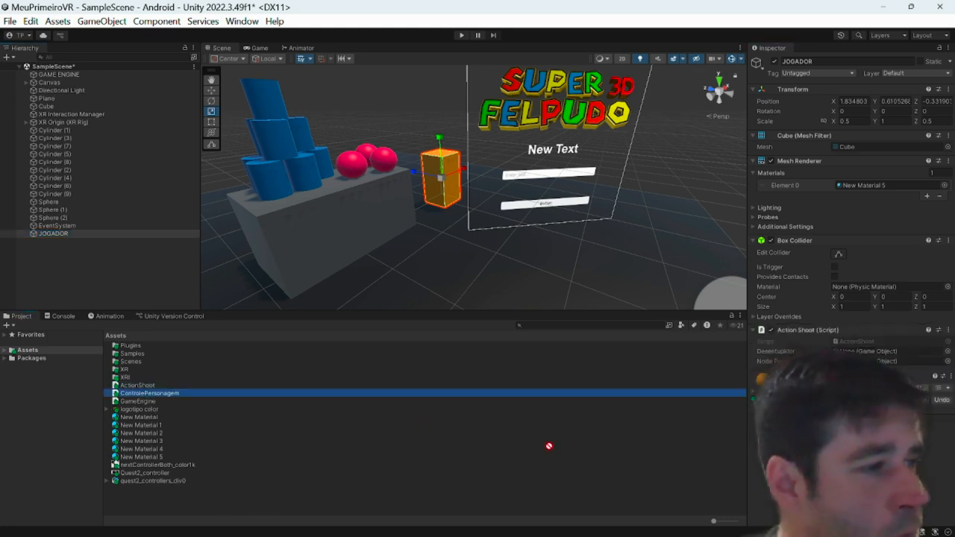
{"action": "left_click", "coordinate": [947, 376]}
{"action": "left_click", "coordinate": [923, 376]}
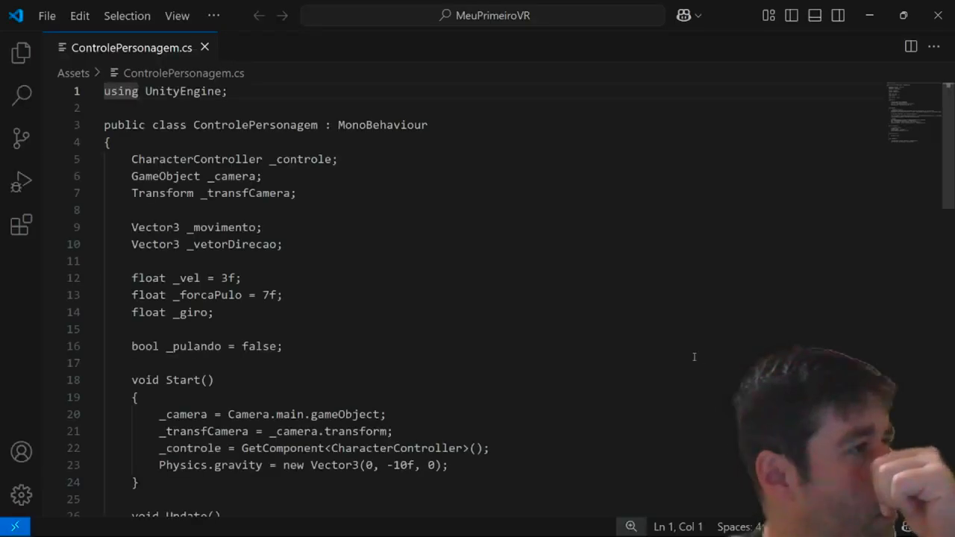
Step: Review the movement, rotation, jump and gravity code in the ControlePersonagem script
{"action": "scroll", "coordinate": [423, 296], "scroll_direction": "down", "scroll_amount": 6}
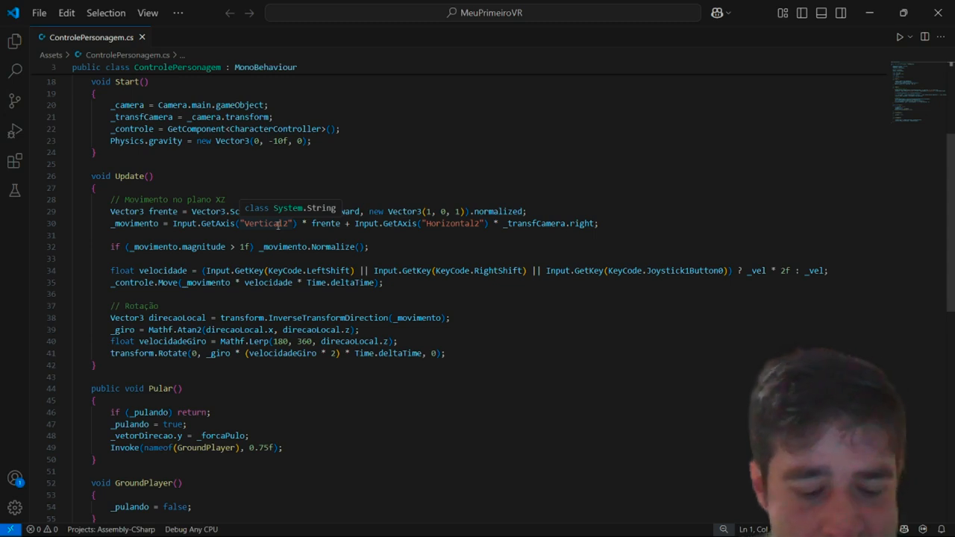
{"action": "scroll", "coordinate": [278, 224], "scroll_direction": "down", "scroll_amount": 2}
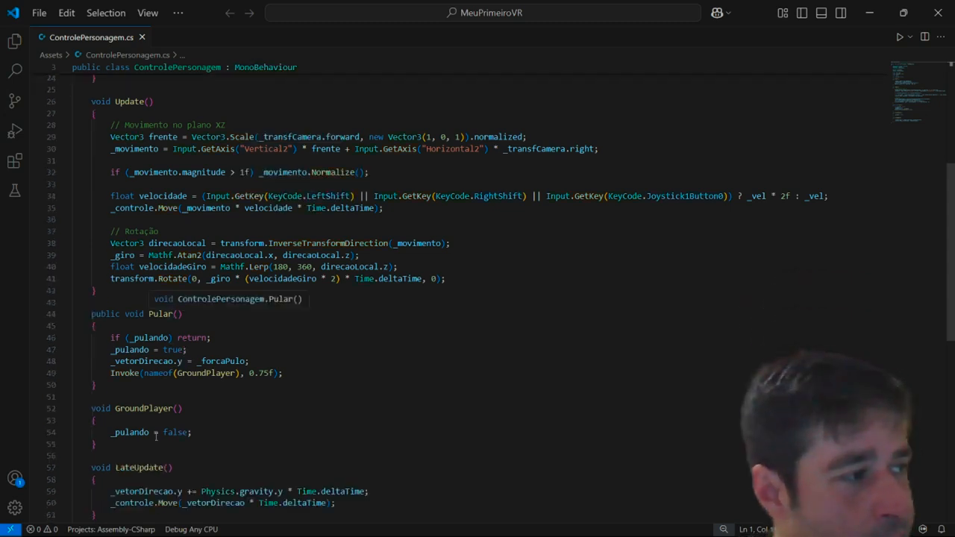
{"action": "scroll", "coordinate": [154, 437], "scroll_direction": "down", "scroll_amount": 4}
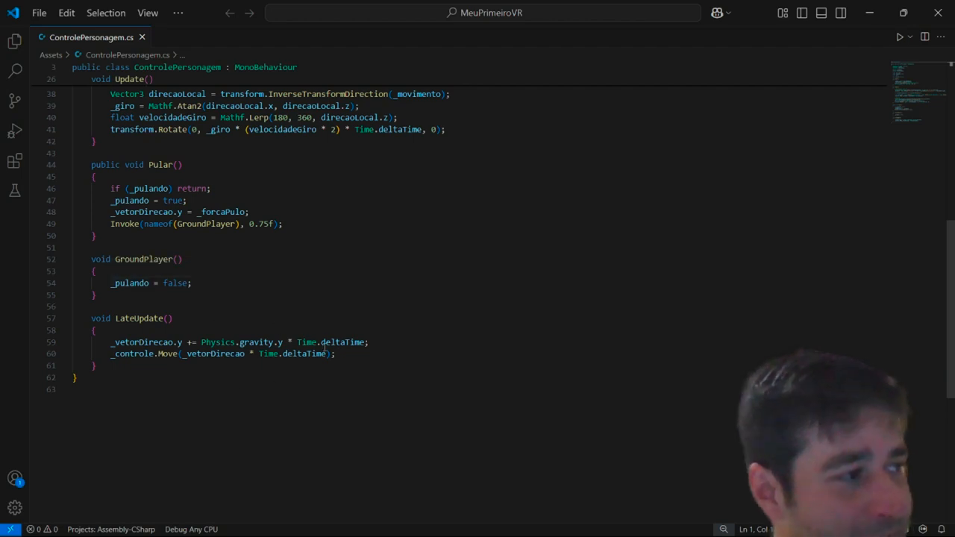
{"action": "mouse_move", "coordinate": [344, 345]}
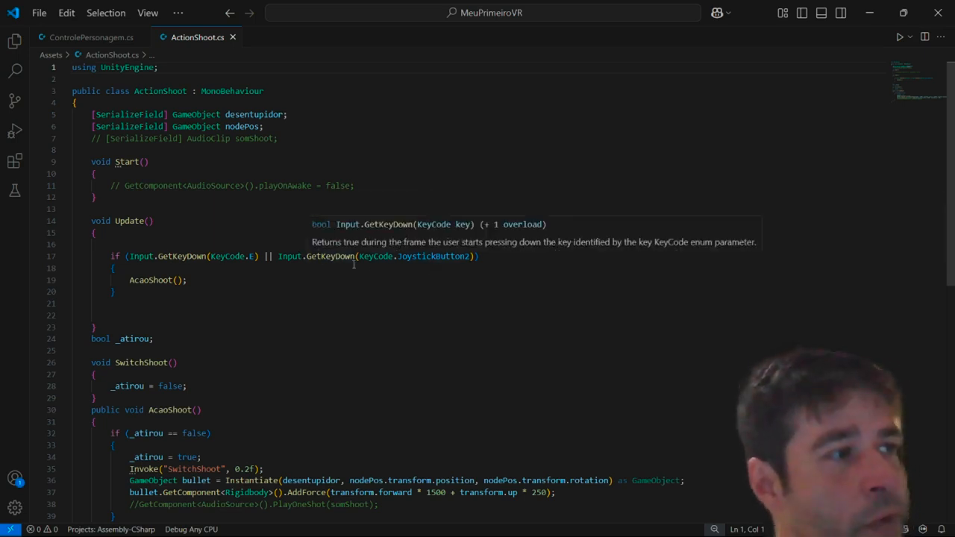
Step: Review the firing input check in Update and the AcaoShoot method in the ActionShoot script
{"action": "mouse_move", "coordinate": [466, 256]}
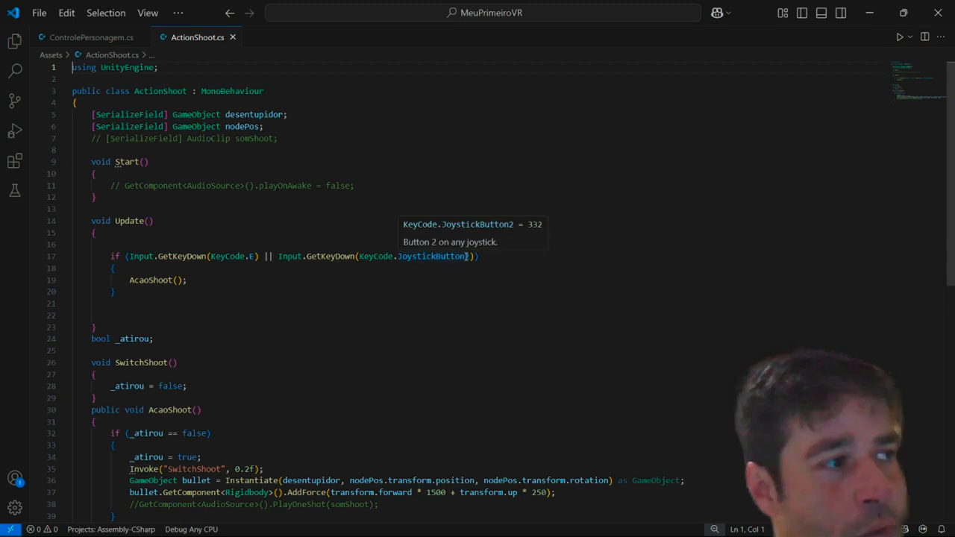
{"action": "scroll", "coordinate": [403, 309], "scroll_direction": "down", "scroll_amount": 3}
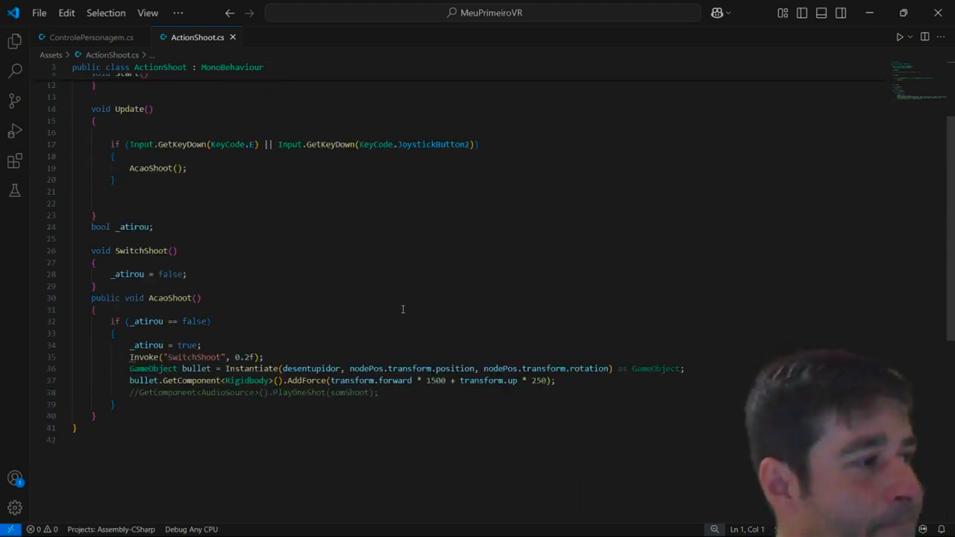
{"action": "left_click", "coordinate": [218, 299]}
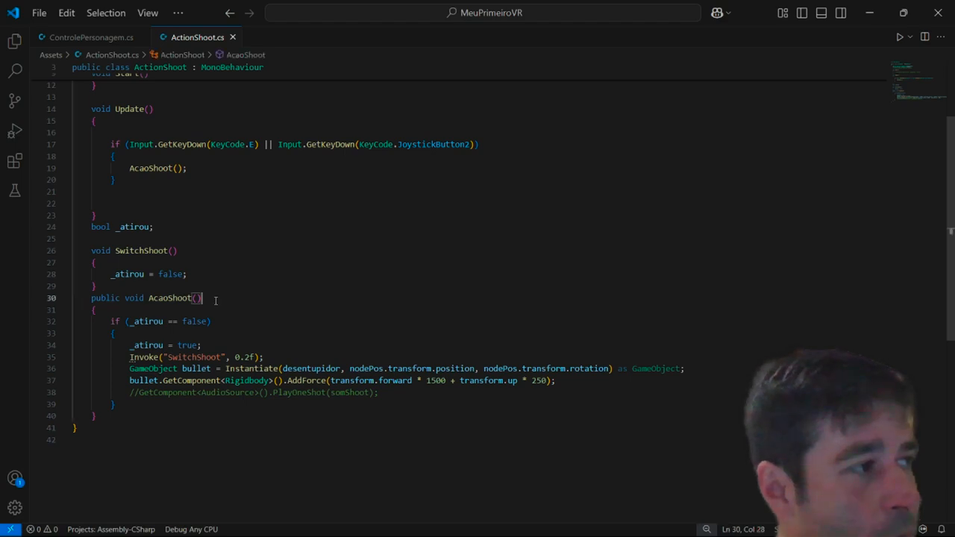
{"action": "mouse_move", "coordinate": [455, 368]}
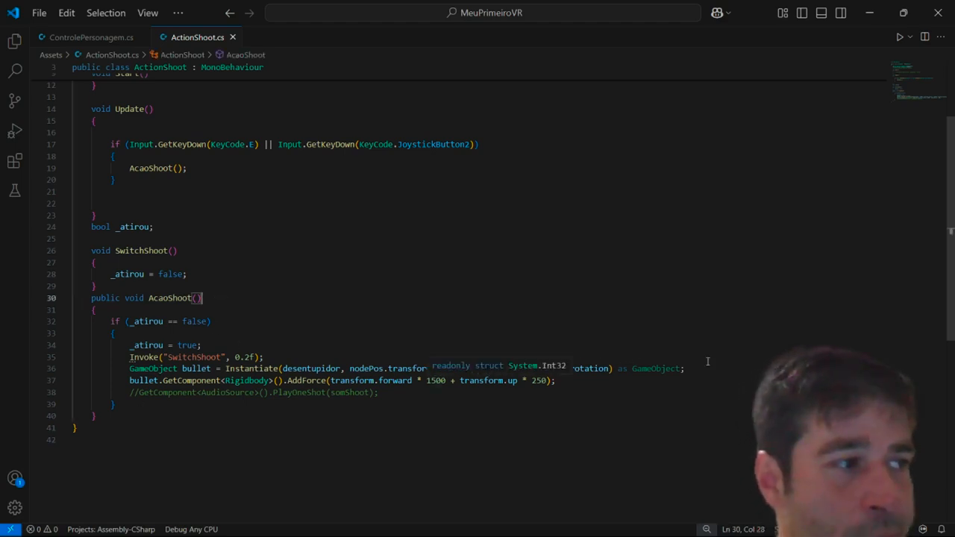
Step: Switch back to Unity and add another 3D cube at the root of the scene
{"action": "key", "text": "alt+Tab"}
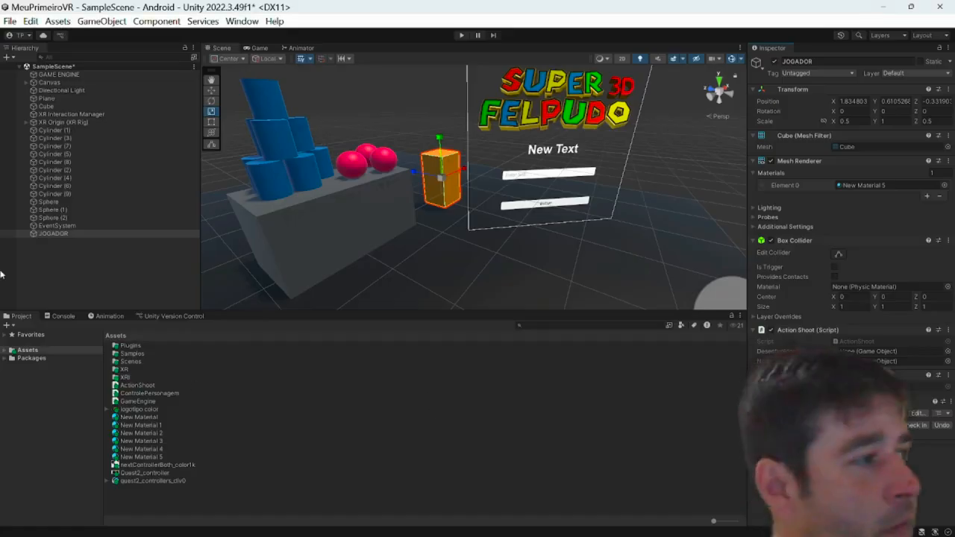
{"action": "right_click", "coordinate": [53, 255]}
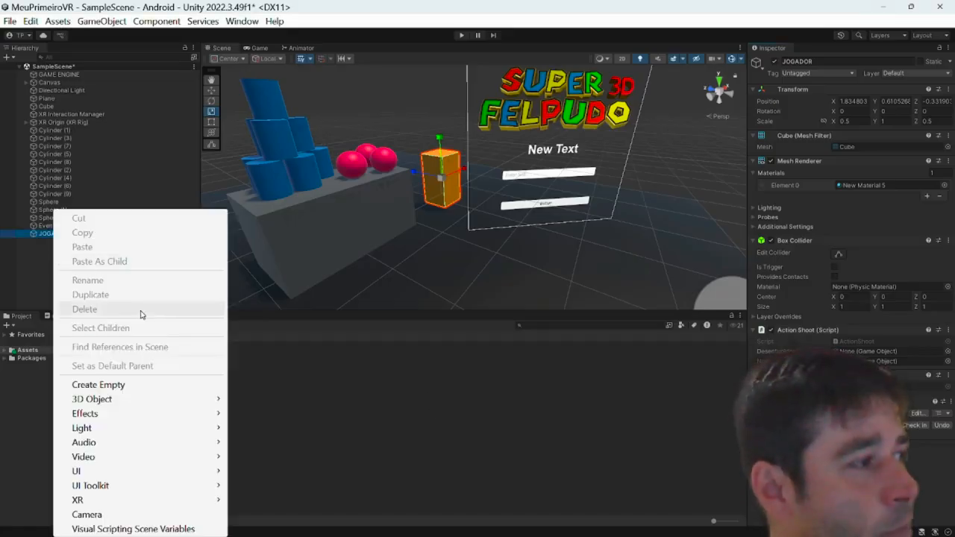
{"action": "mouse_move", "coordinate": [198, 407]}
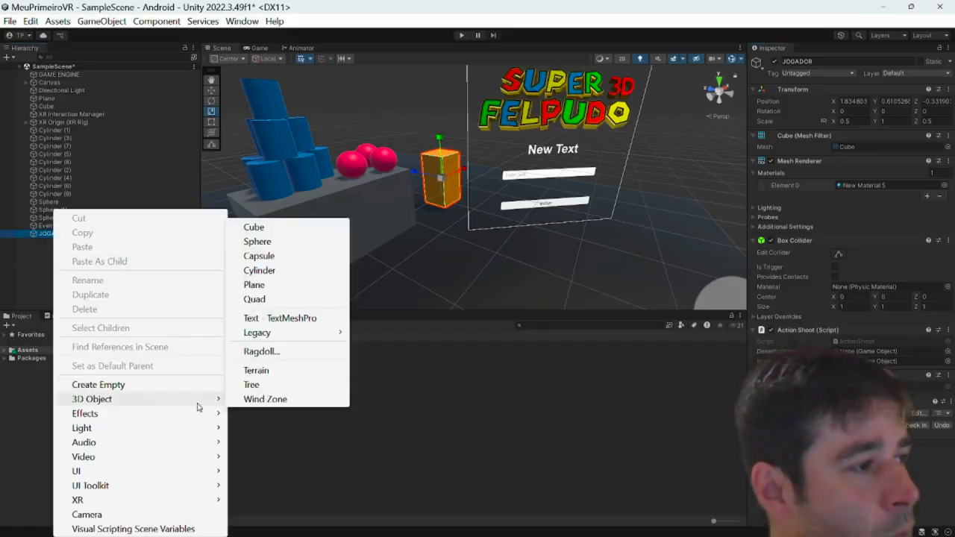
{"action": "left_click", "coordinate": [292, 228]}
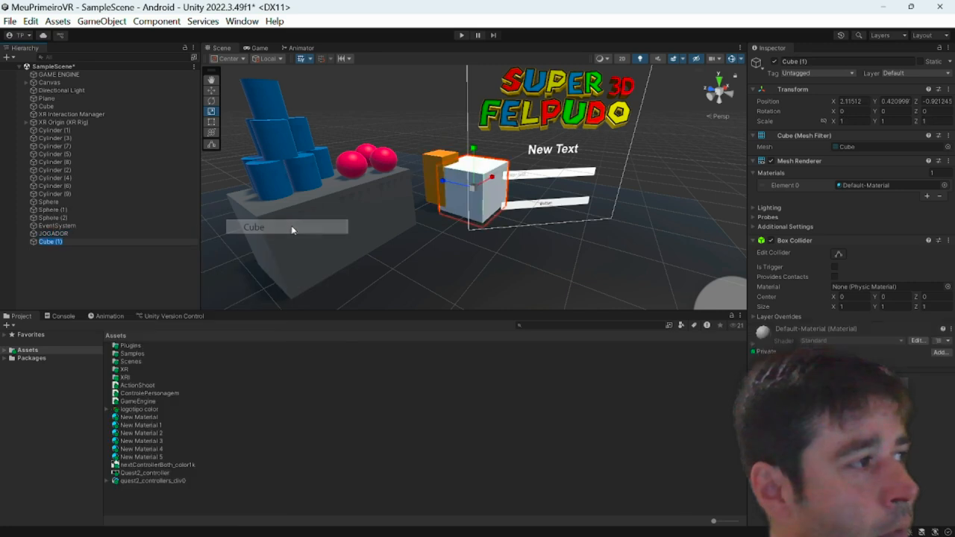
Step: Duplicate New Material 5, set the copy's albedo to yellow-green DFFF00, and apply it to the new cube
{"action": "left_click", "coordinate": [158, 457]}
{"action": "key", "text": "ctrl+d"}
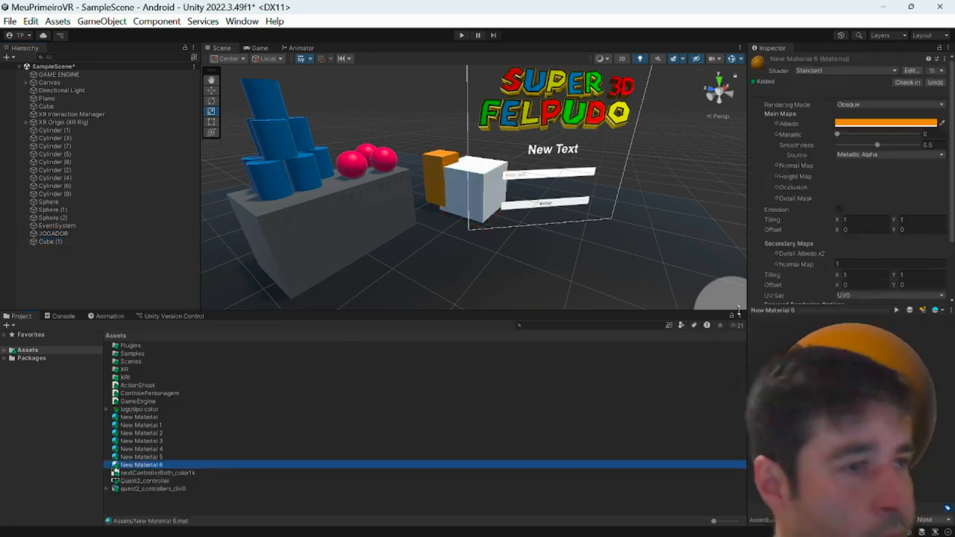
{"action": "left_click", "coordinate": [853, 123]}
{"action": "left_click_drag", "start_coordinate": [913, 159], "coordinate": [904, 152]}
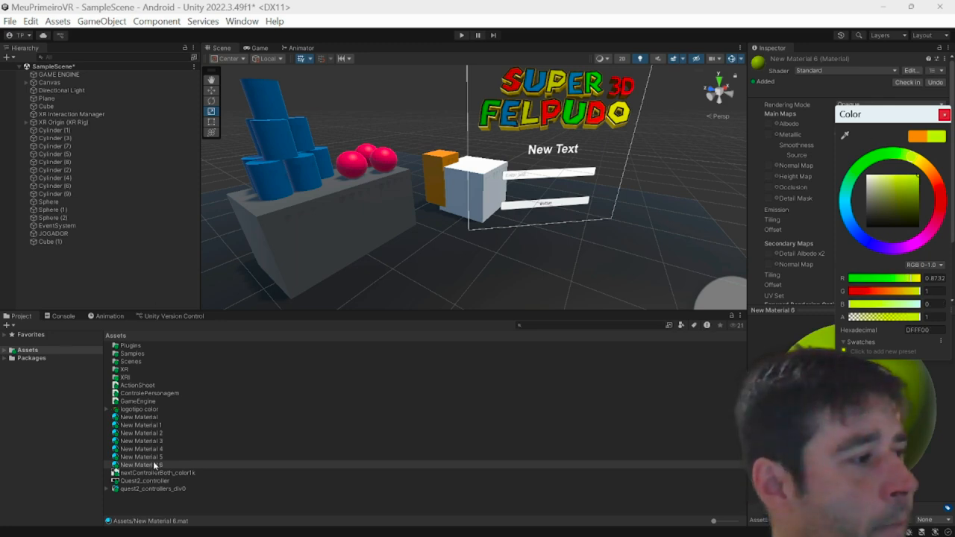
{"action": "left_click_drag", "start_coordinate": [154, 465], "coordinate": [79, 243]}
Step: Scale the yellow-green cube uniformly to 0.2 and set its position to 0, 0, 0
{"action": "left_click", "coordinate": [77, 244]}
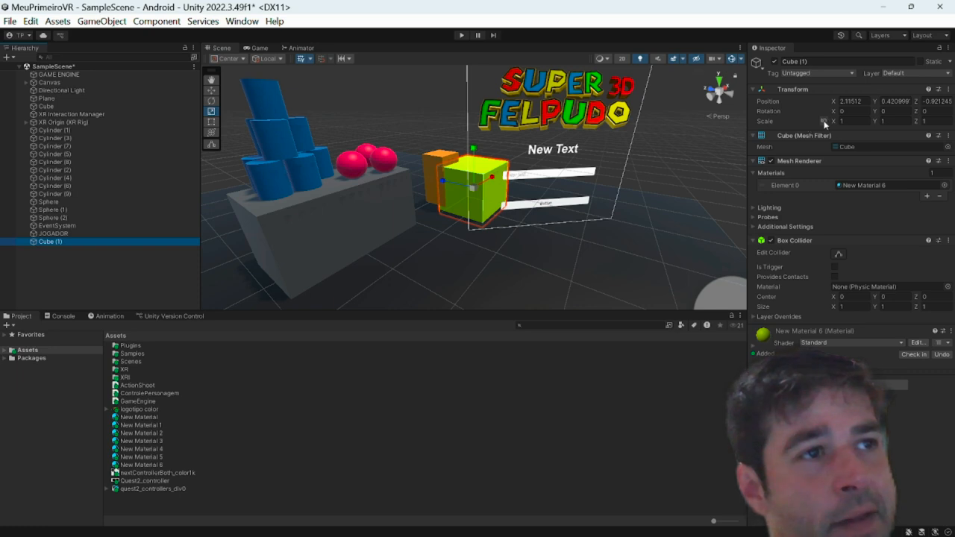
{"action": "left_click", "coordinate": [851, 121]}
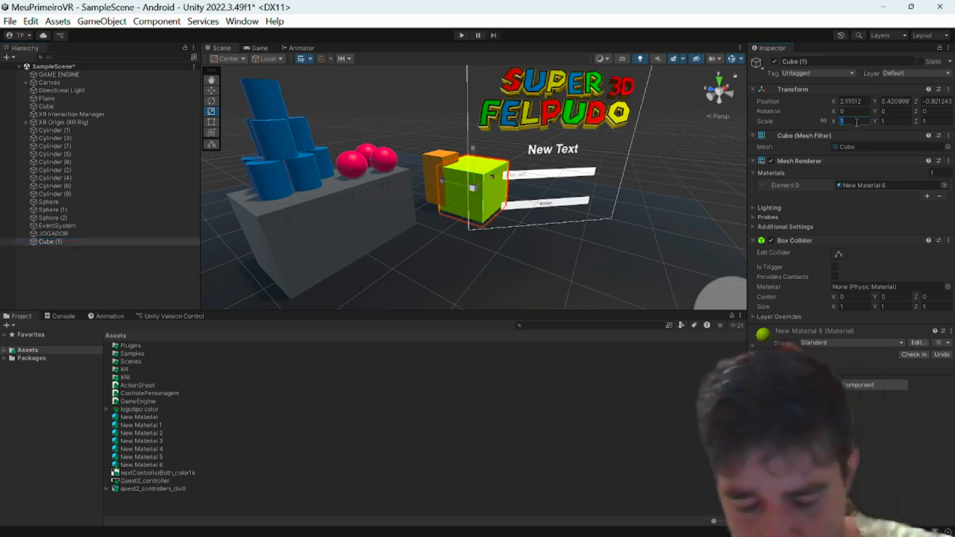
{"action": "type", "text": "0.2"}
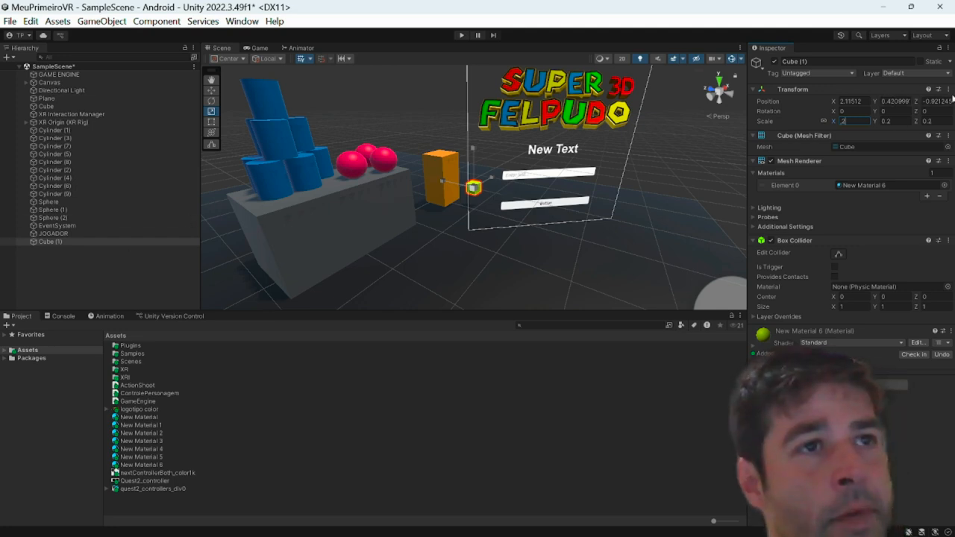
{"action": "left_click", "coordinate": [864, 102]}
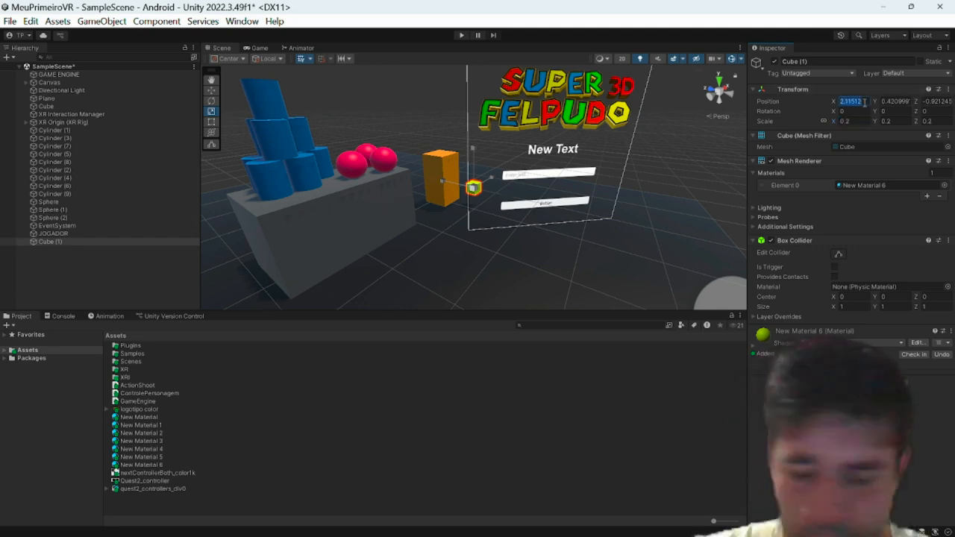
{"action": "type", "text": "0"}
{"action": "key", "text": "Tab"}
{"action": "type", "text": "0"}
{"action": "key", "text": "Tab"}
{"action": "type", "text": "0"}
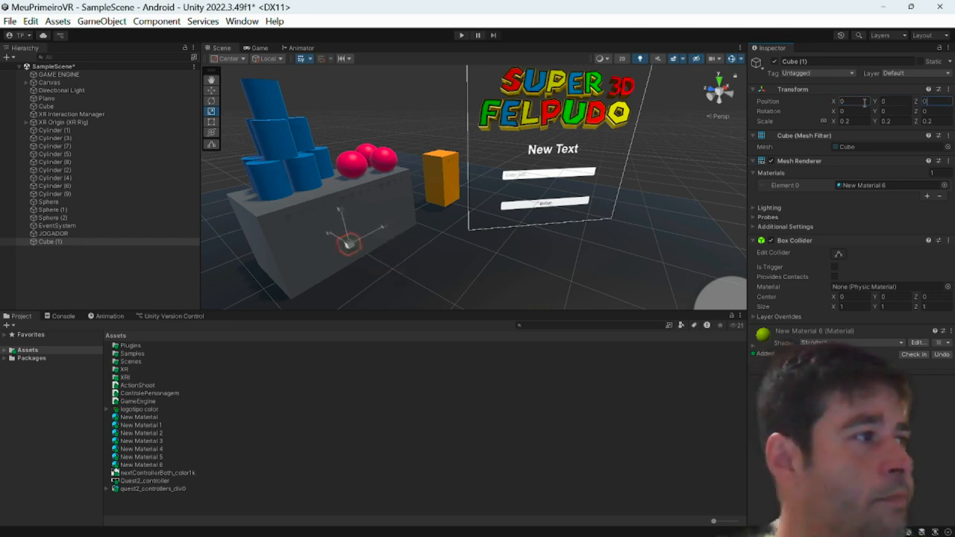
Step: Rename the yellow-green Cube (1) in the scene as PROJETIL
{"action": "left_click", "coordinate": [62, 241]}
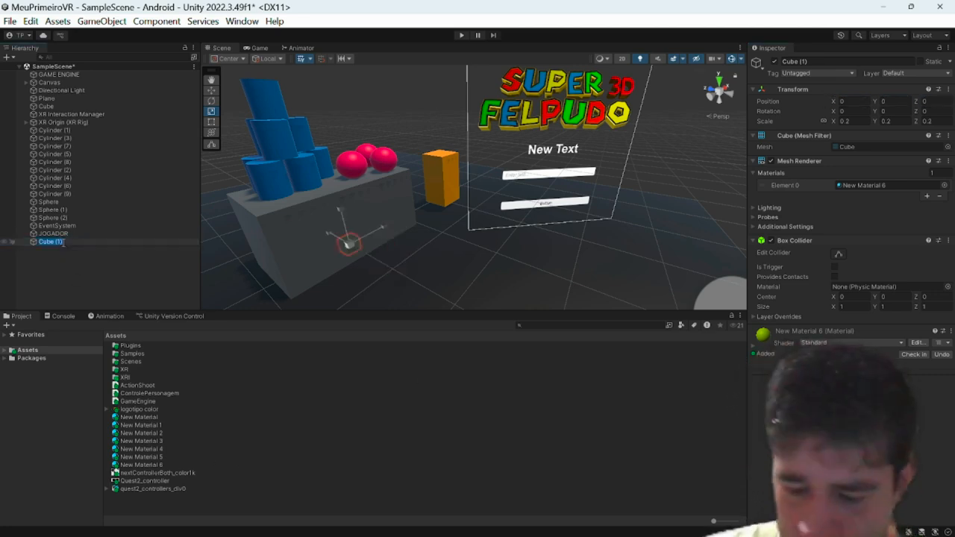
{"action": "type", "text": "PROJETIL"}
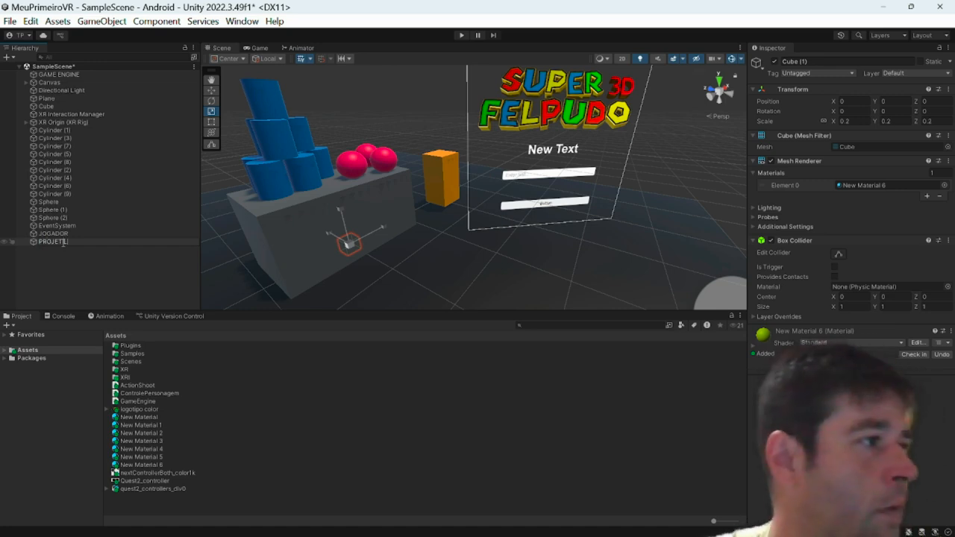
{"action": "left_click", "coordinate": [78, 265]}
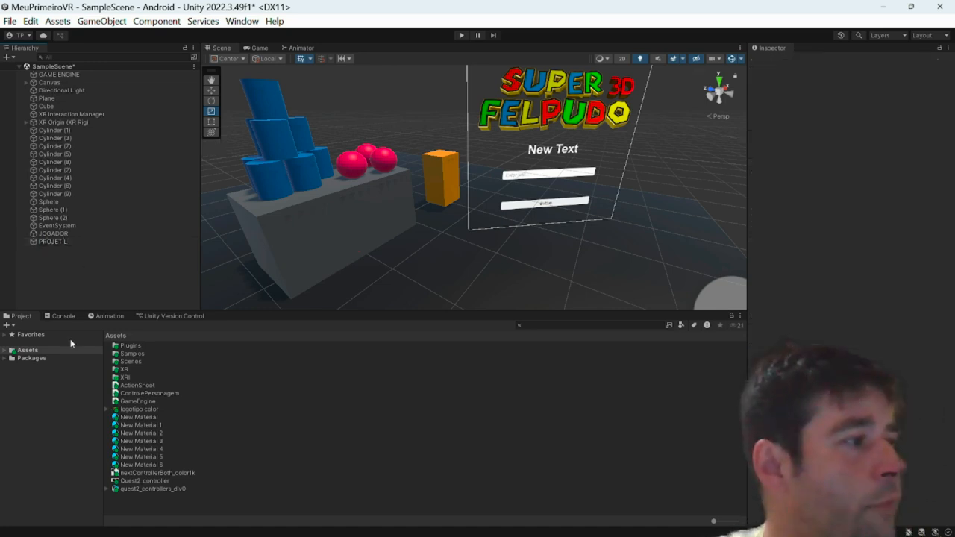
Step: Make PROJETIL a prefab in the Assets folder and delete its original instance from the scene
{"action": "left_click", "coordinate": [53, 242]}
{"action": "left_click_drag", "start_coordinate": [51, 242], "coordinate": [159, 486]}
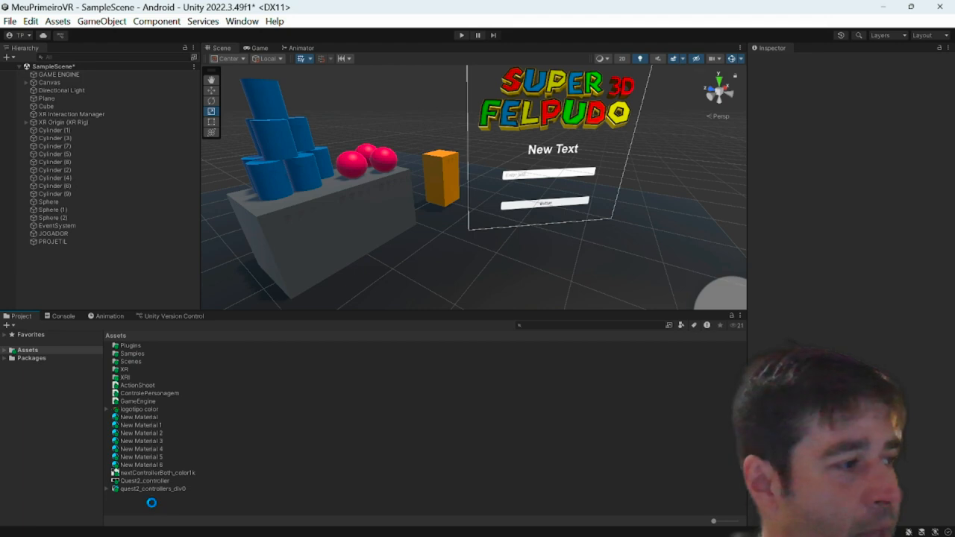
{"action": "left_click", "coordinate": [52, 234]}
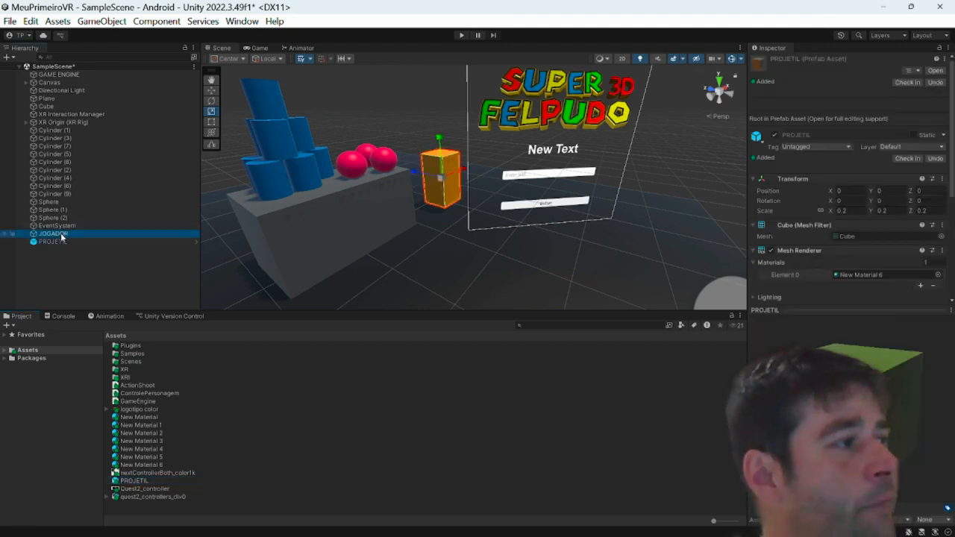
{"action": "left_click", "coordinate": [53, 243]}
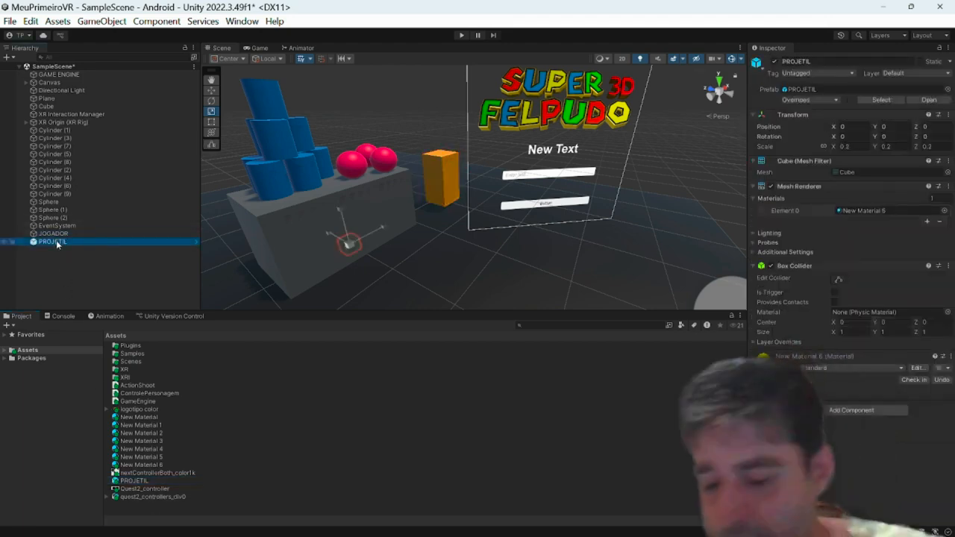
{"action": "key", "text": "Delete"}
Step: Assign the PROJETIL prefab to the first object reference of JOGADOR's Action Shoot script
{"action": "left_click", "coordinate": [52, 234]}
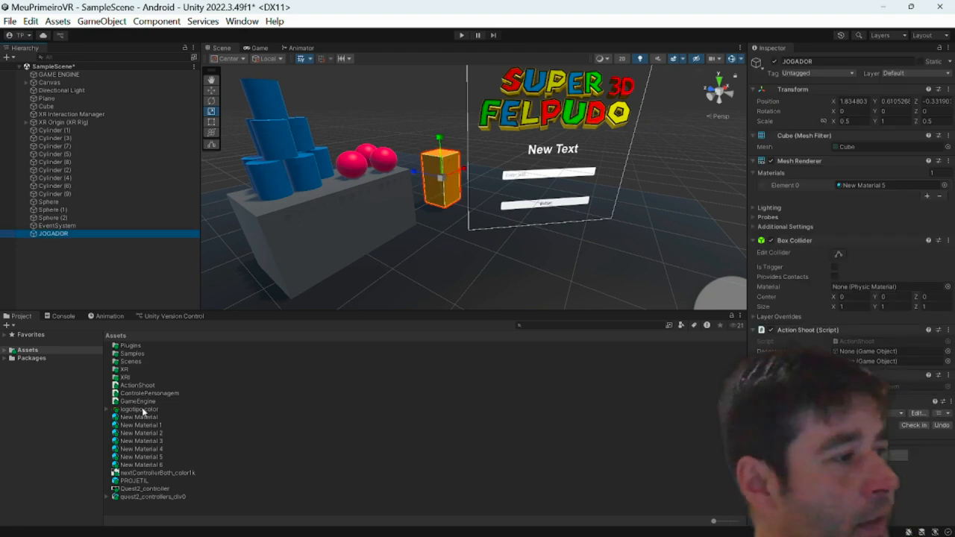
{"action": "left_click", "coordinate": [134, 480]}
{"action": "left_click_drag", "start_coordinate": [437, 451], "coordinate": [851, 354]}
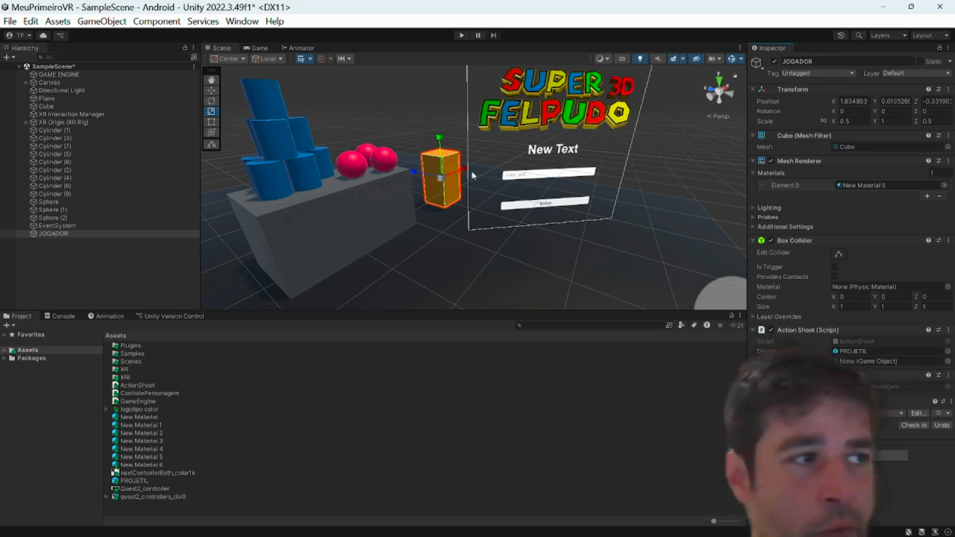
Step: Create an empty child object under JOGADOR and move it in front of the block's upper part, at about Y 0.34, Z -0.738
{"action": "right_click", "coordinate": [45, 236]}
{"action": "left_click", "coordinate": [112, 293]}
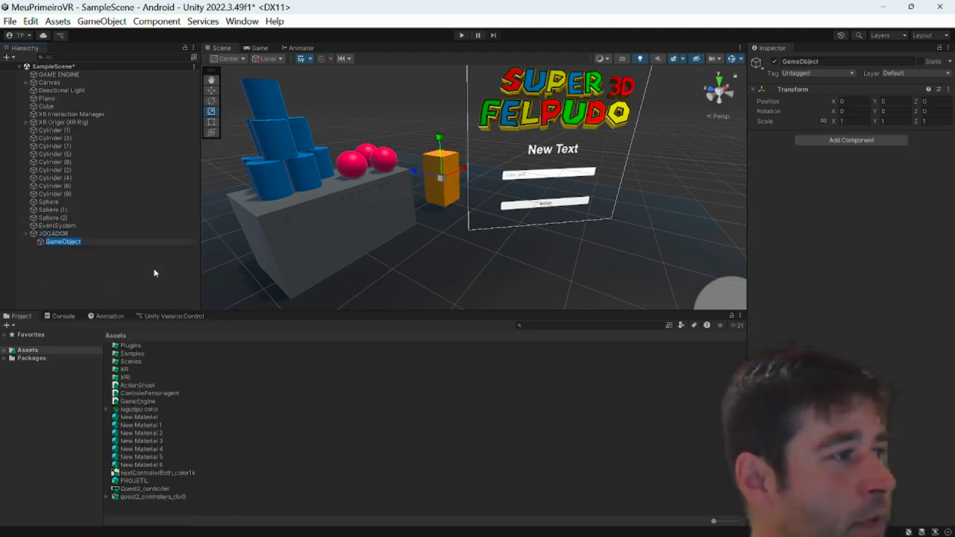
{"action": "left_click", "coordinate": [213, 91]}
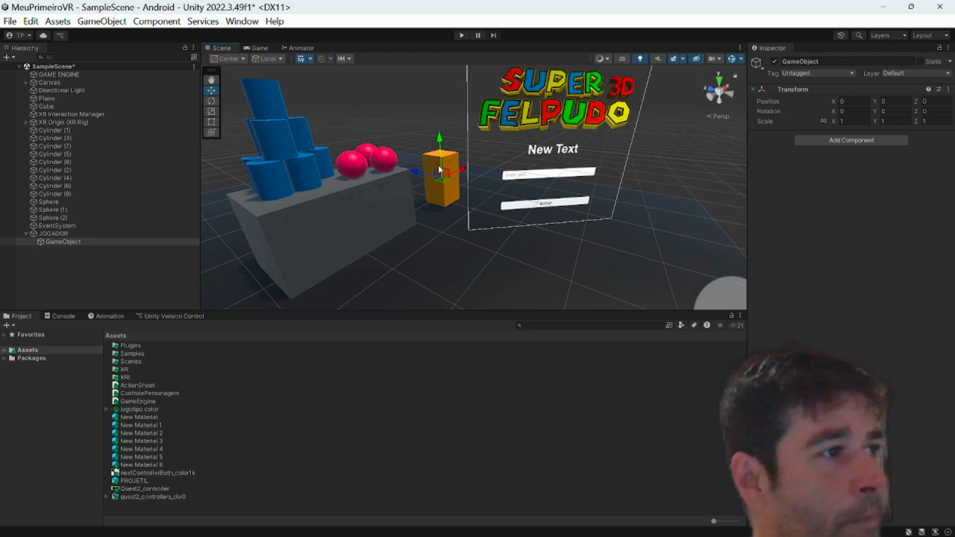
{"action": "left_click_drag", "start_coordinate": [439, 170], "coordinate": [459, 144]}
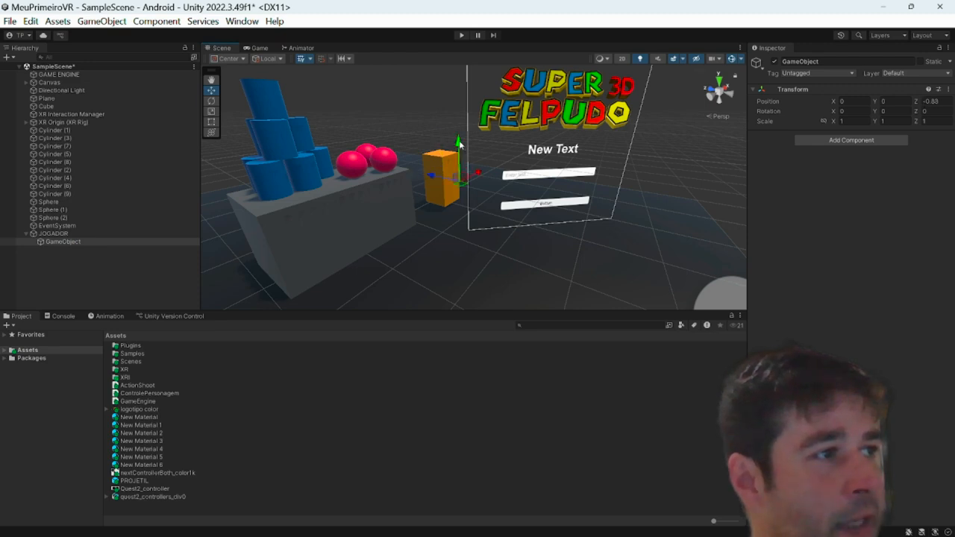
{"action": "double_click", "coordinate": [78, 234]}
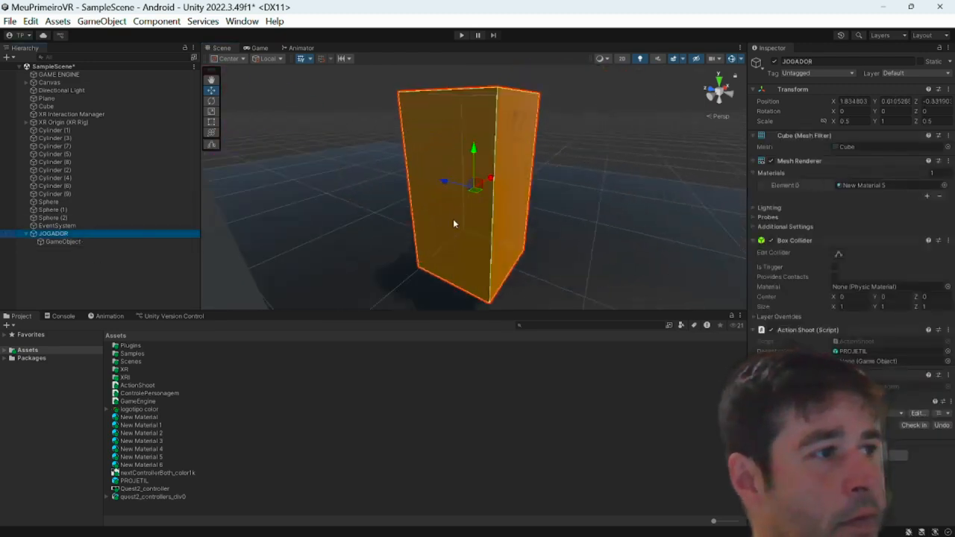
{"action": "left_click_drag", "start_coordinate": [534, 221], "coordinate": [540, 193], "text": "alt"}
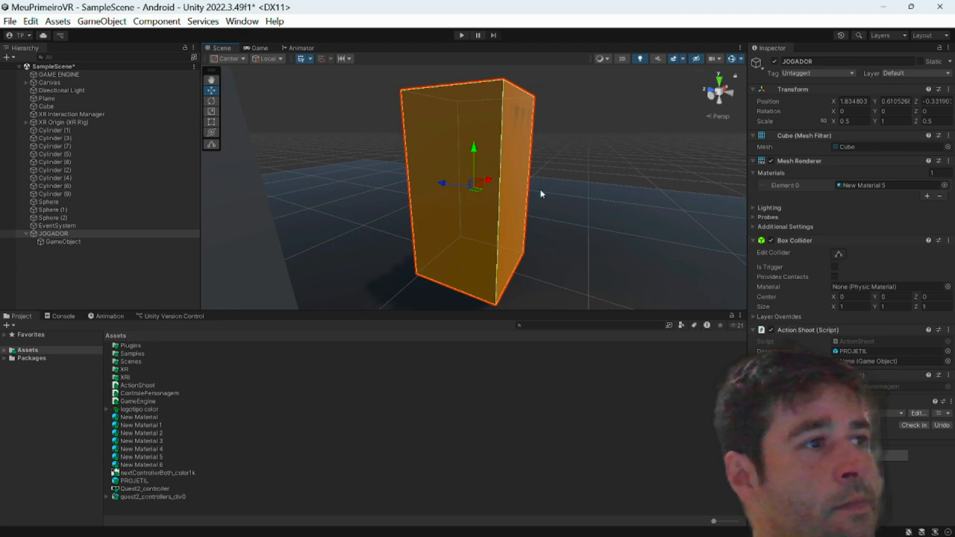
{"action": "left_click", "coordinate": [51, 243]}
{"action": "left_click_drag", "start_coordinate": [573, 138], "coordinate": [556, 126]}
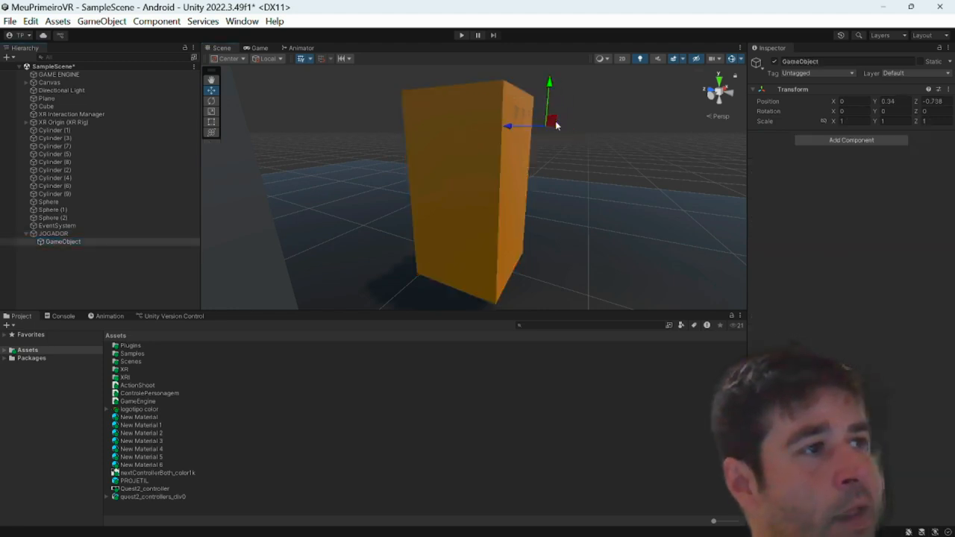
Step: Assign the child GameObject to the second object reference of JOGADOR's Action Shoot script and play-test the shooting
{"action": "left_click", "coordinate": [73, 233]}
{"action": "left_click_drag", "start_coordinate": [117, 241], "coordinate": [579, 324]}
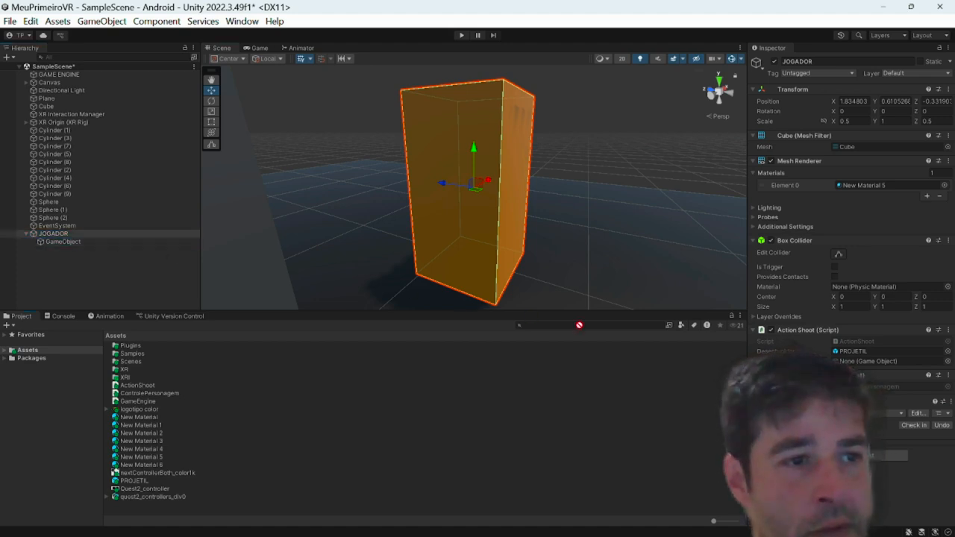
{"action": "left_click_drag", "start_coordinate": [822, 353], "coordinate": [840, 363]}
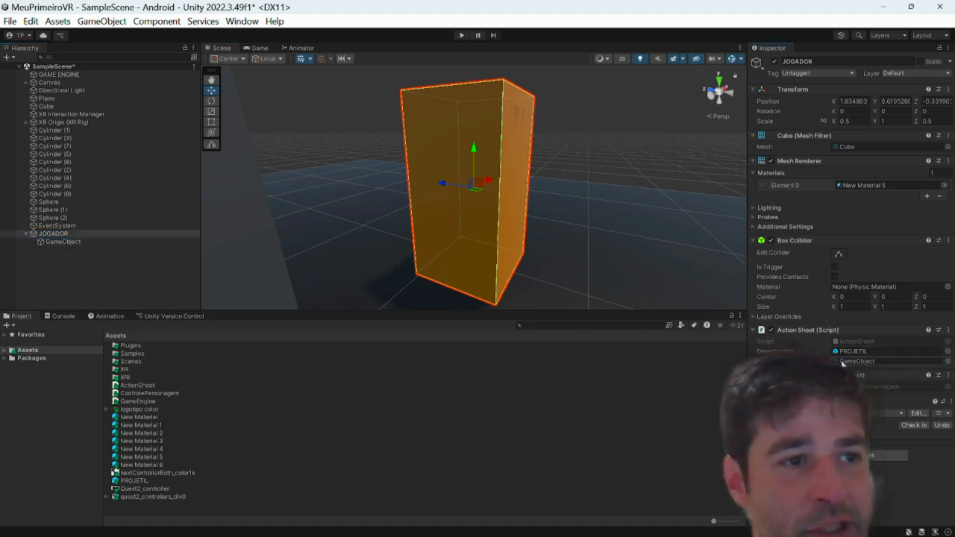
{"action": "left_click", "coordinate": [463, 35]}
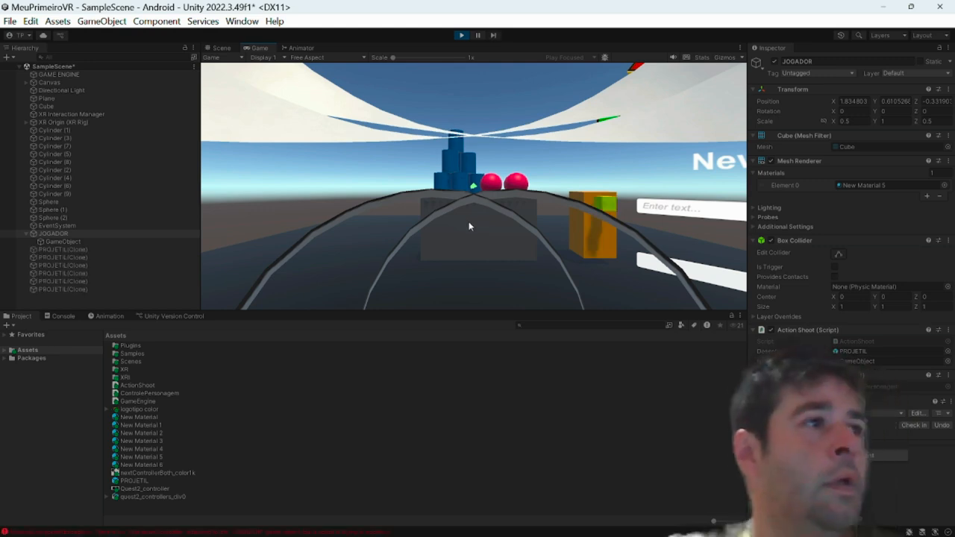
{"action": "left_click", "coordinate": [465, 34]}
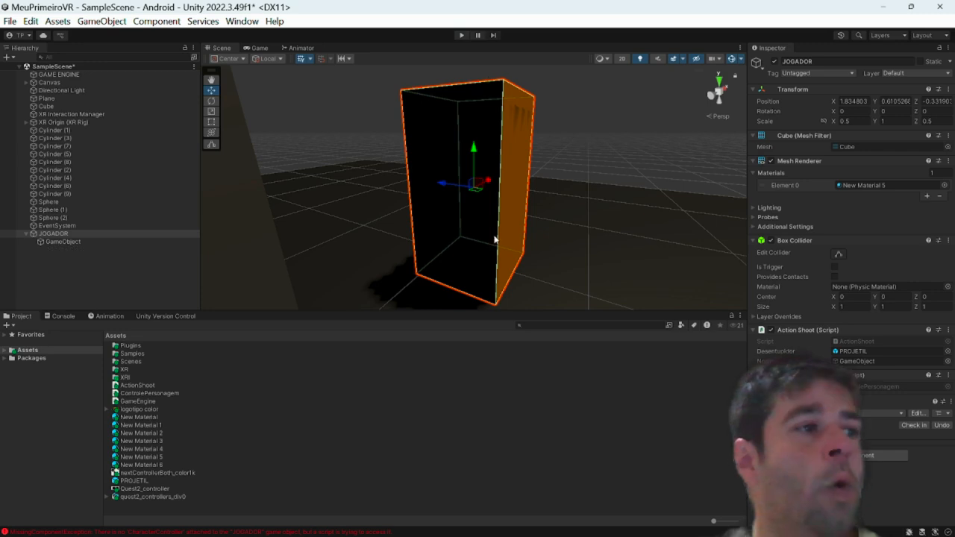
Step: Add a Rigidbody component to the PROJETIL prefab and run the scene again
{"action": "double_click", "coordinate": [134, 480]}
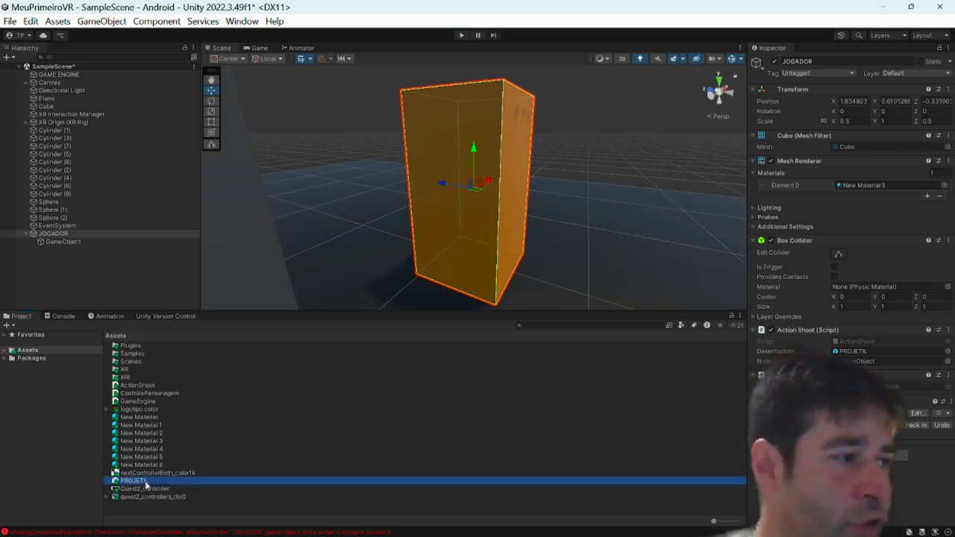
{"action": "left_click", "coordinate": [852, 385]}
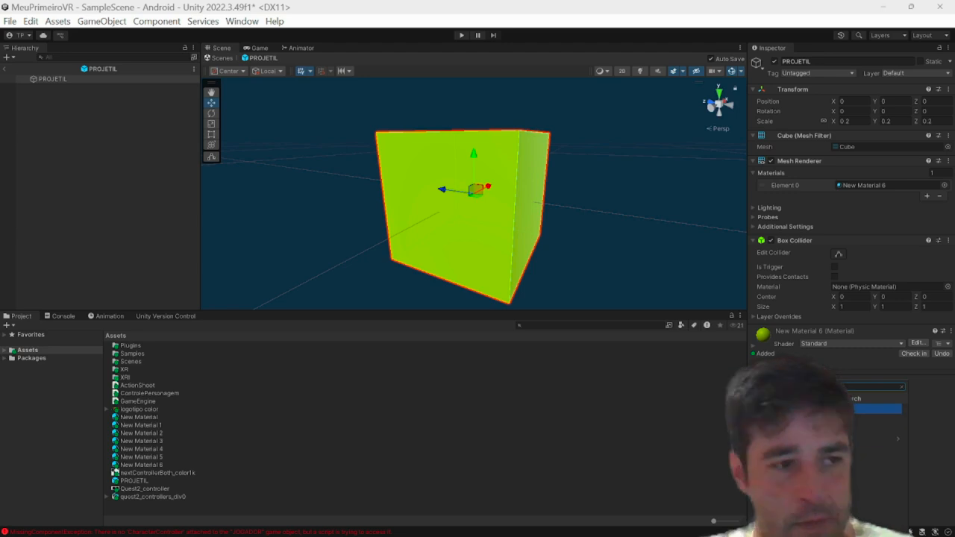
{"action": "key", "text": "Return"}
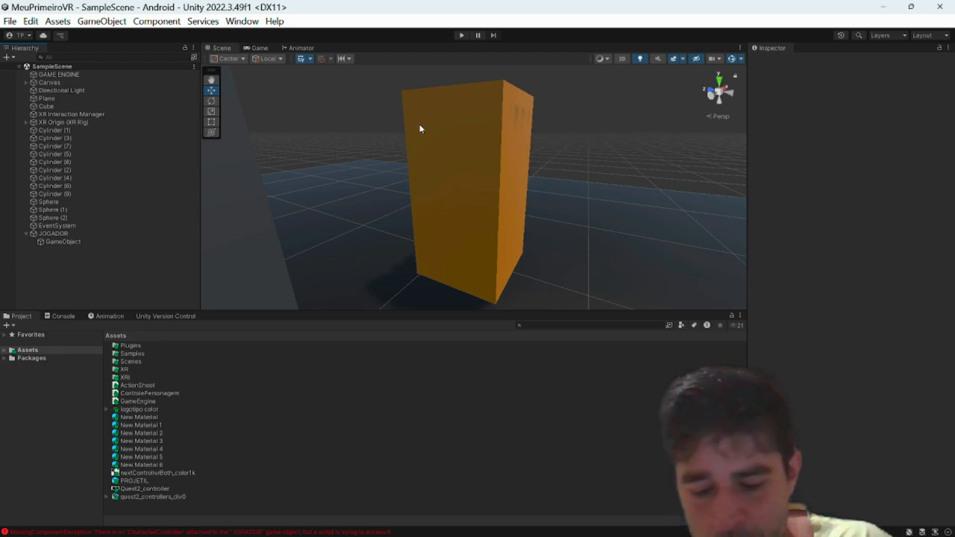
{"action": "key", "text": "ctrl+p"}
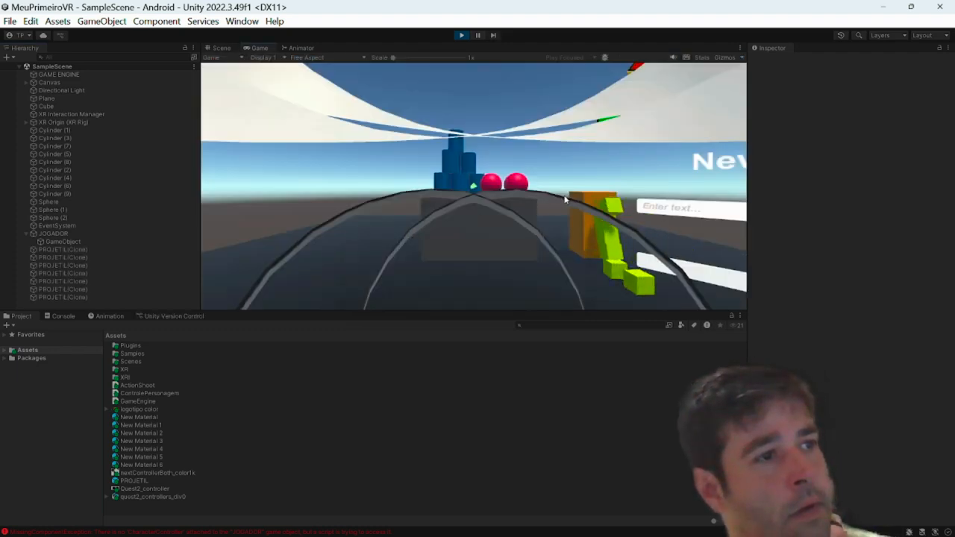
Step: Open ControlePersonagem in Visual Studio Code from the Vertical2 console error and change its movement axes to Vertical and Horizontal
{"action": "left_click", "coordinate": [285, 534]}
{"action": "left_click", "coordinate": [345, 359]}
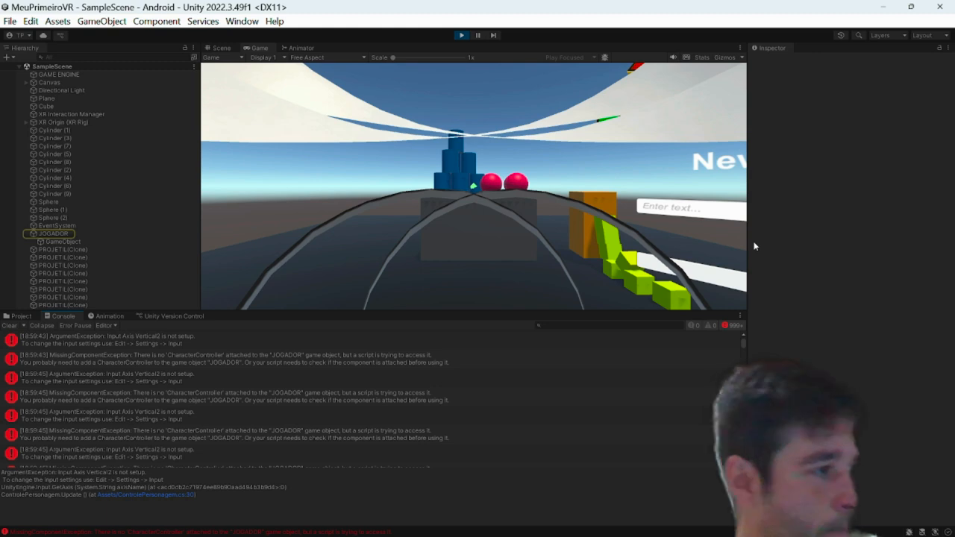
{"action": "left_click", "coordinate": [185, 340]}
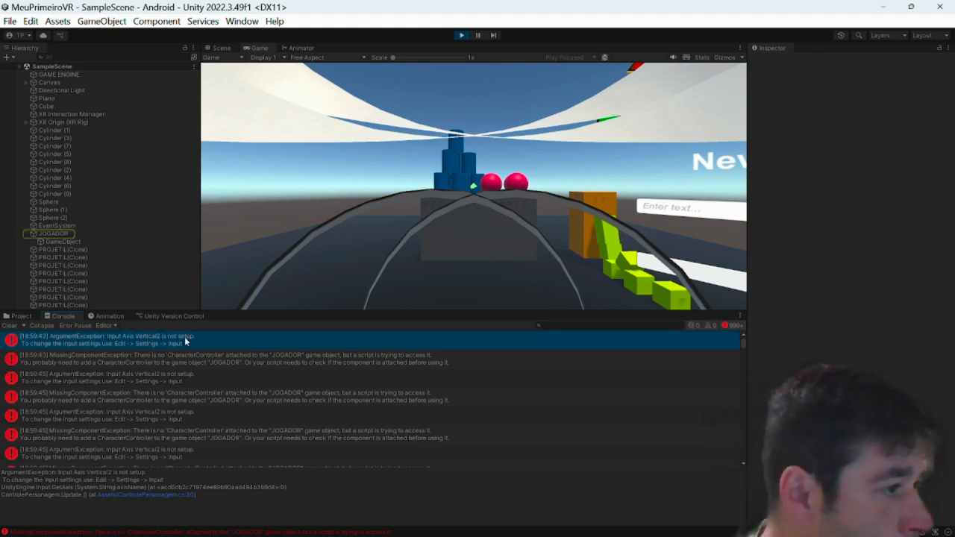
{"action": "double_click", "coordinate": [184, 336]}
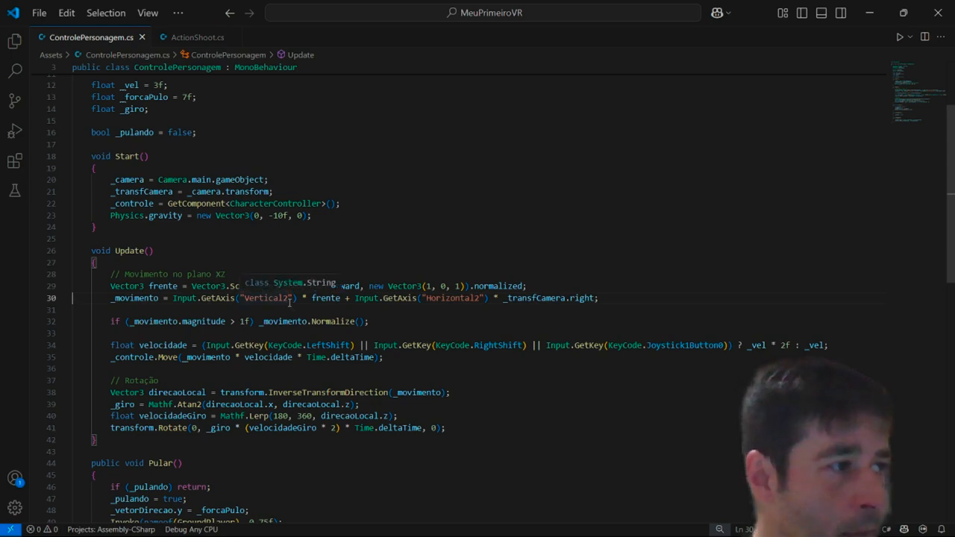
{"action": "left_click", "coordinate": [288, 299]}
{"action": "key", "text": "BackSpace"}
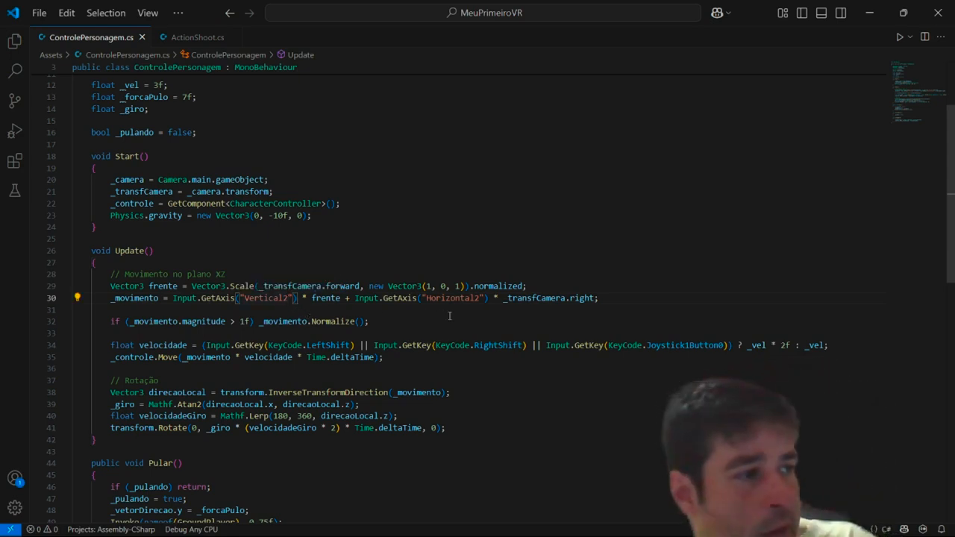
{"action": "left_click", "coordinate": [479, 299]}
{"action": "key", "text": "BackSpace"}
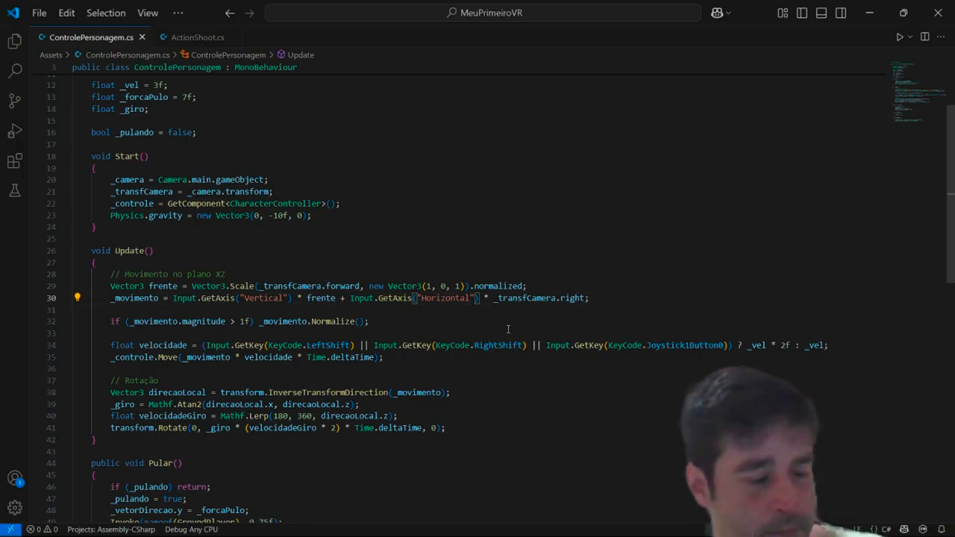
Step: Switch back to Unity, rerun the scene, and examine the first console error before stopping playback
{"action": "key", "text": "alt+Tab"}
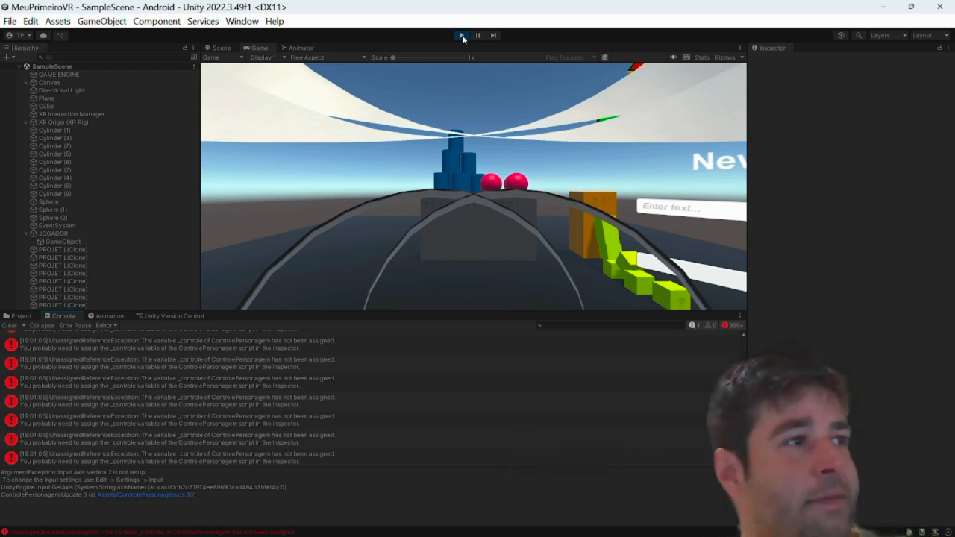
{"action": "left_click", "coordinate": [462, 36]}
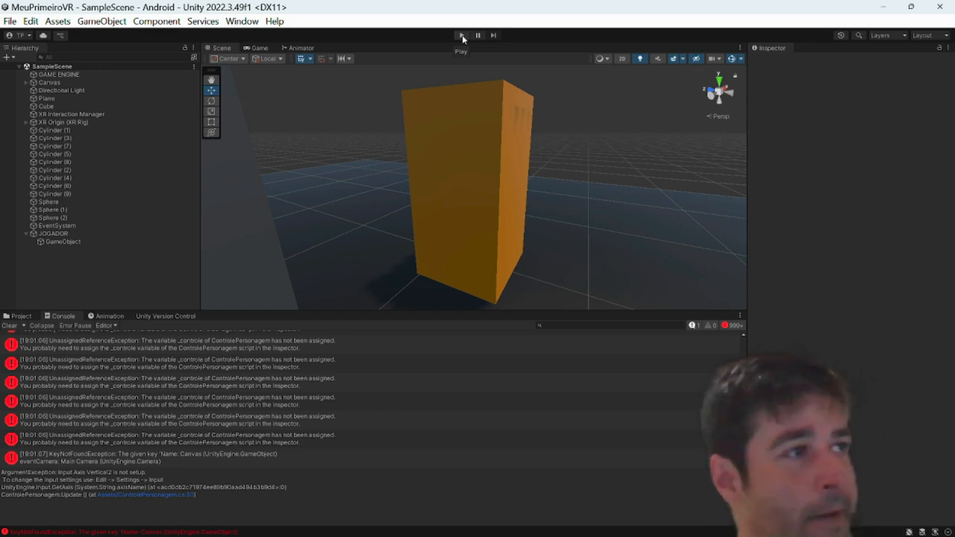
{"action": "left_click", "coordinate": [462, 35]}
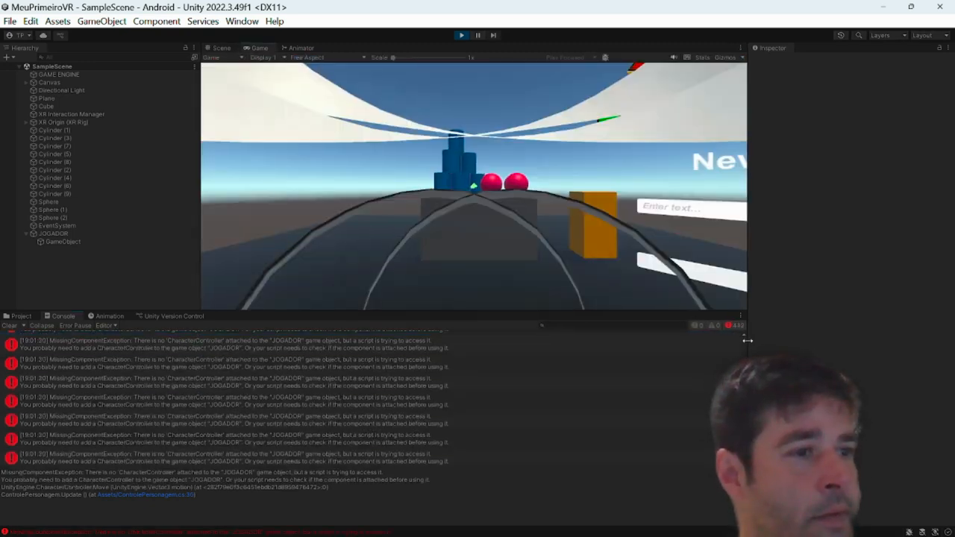
{"action": "left_click_drag", "start_coordinate": [747, 331], "coordinate": [753, 332]}
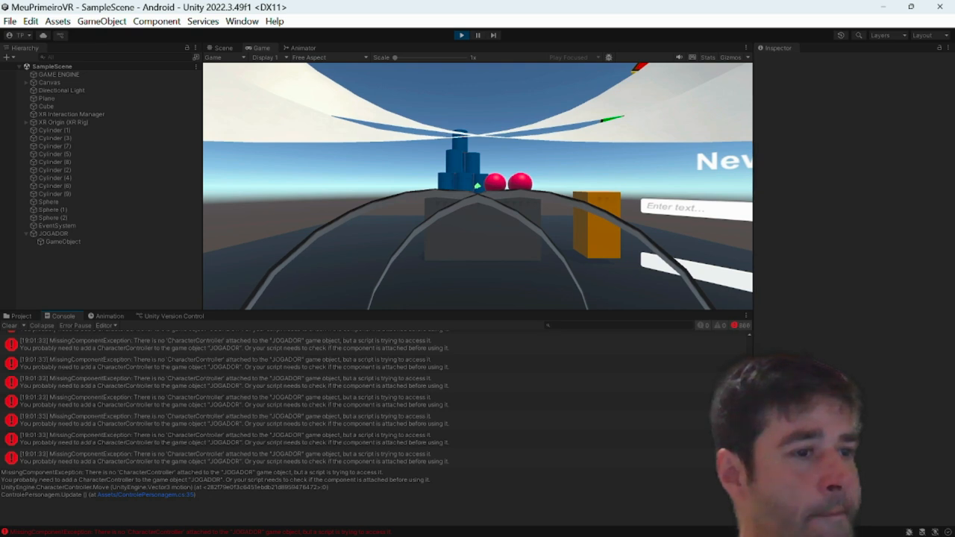
{"action": "left_click_drag", "start_coordinate": [750, 456], "coordinate": [755, 338]}
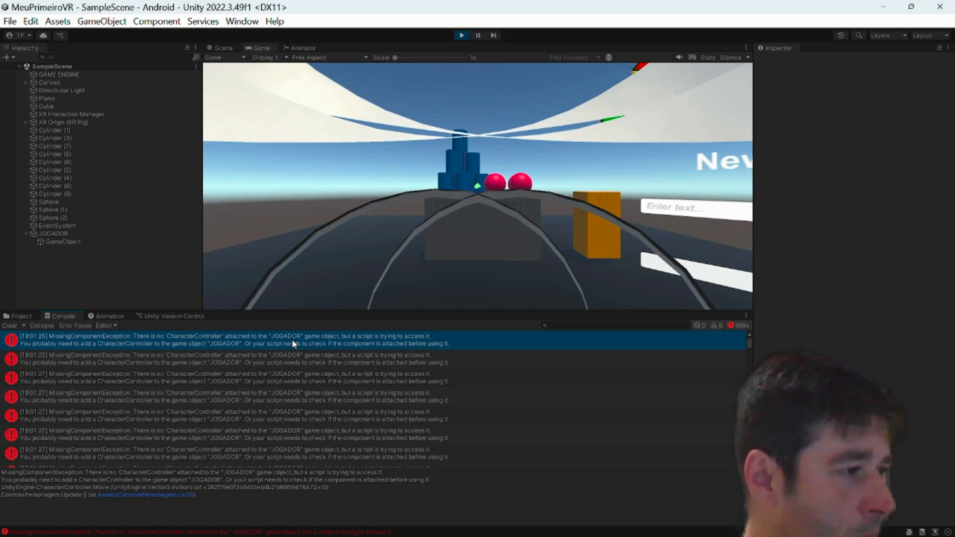
{"action": "left_click", "coordinate": [462, 34]}
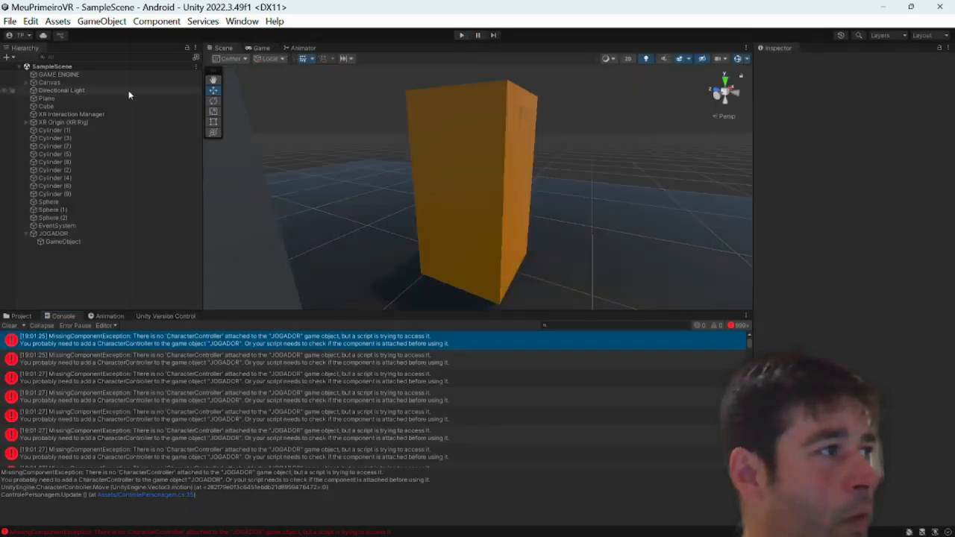
Step: Add a Character Controller component to the JOGADOR object
{"action": "left_click", "coordinate": [54, 233]}
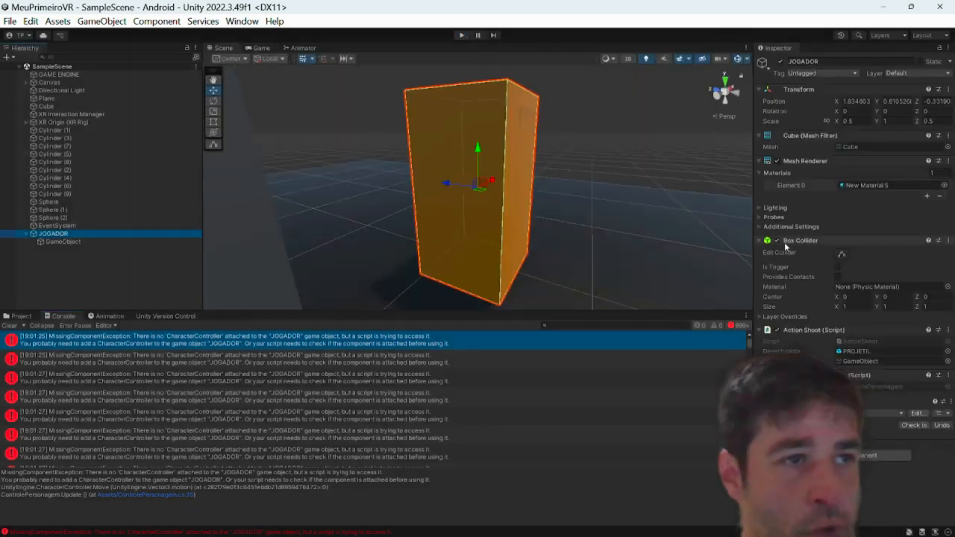
{"action": "left_click", "coordinate": [852, 455]}
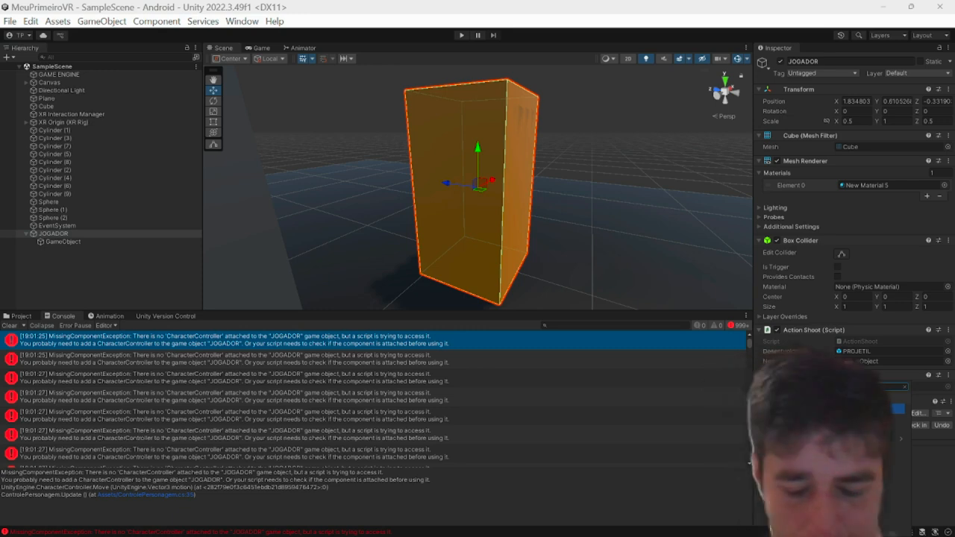
{"action": "key", "text": "Return"}
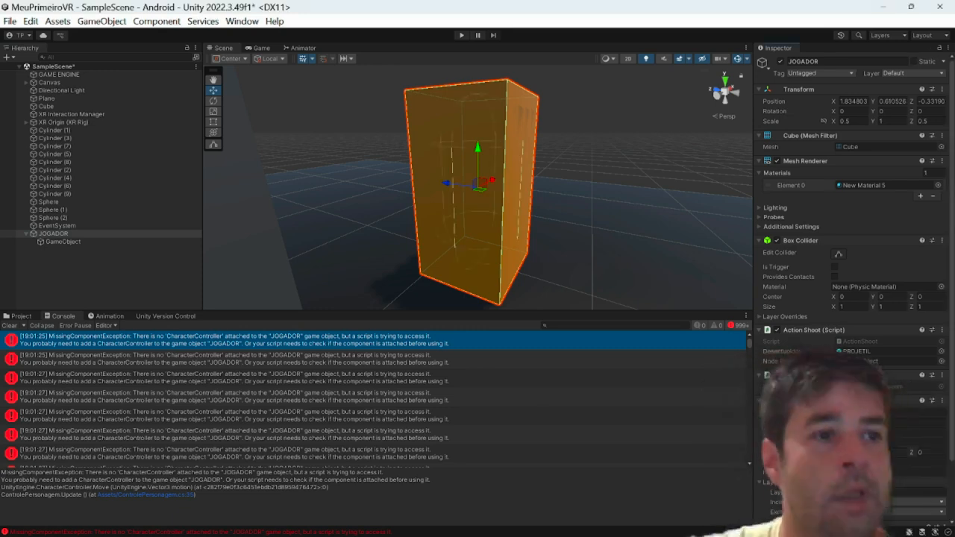
Step: Run the scene and test JOGADOR's movement in all directions with both the arrow and WASD controls
{"action": "key", "text": "ctrl+p"}
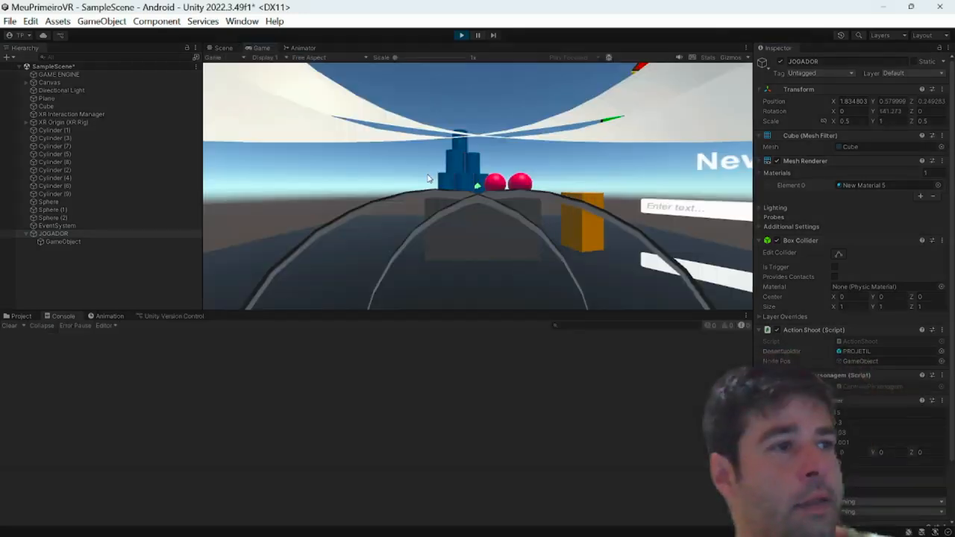
{"action": "key", "text": "Down"}
{"action": "key", "text": "Left"}
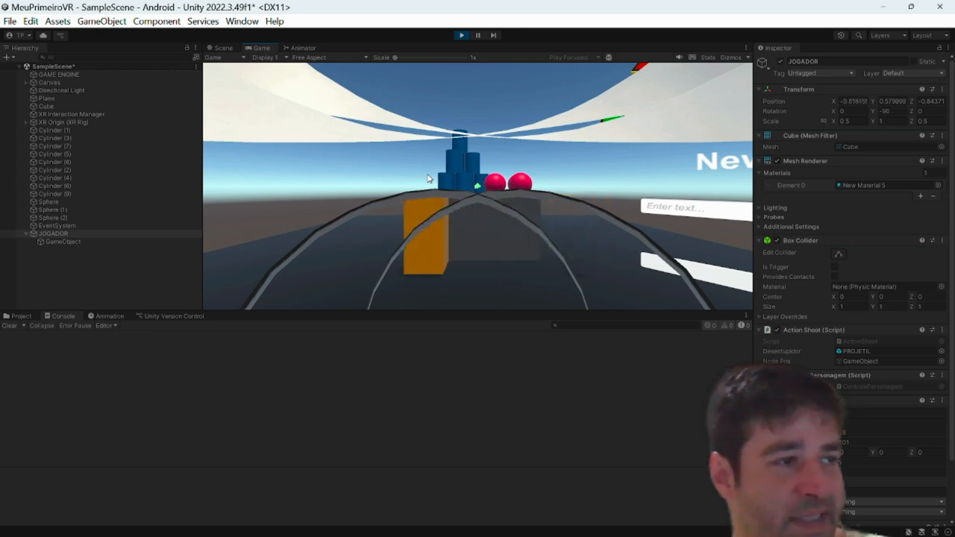
{"action": "key", "text": "Down"}
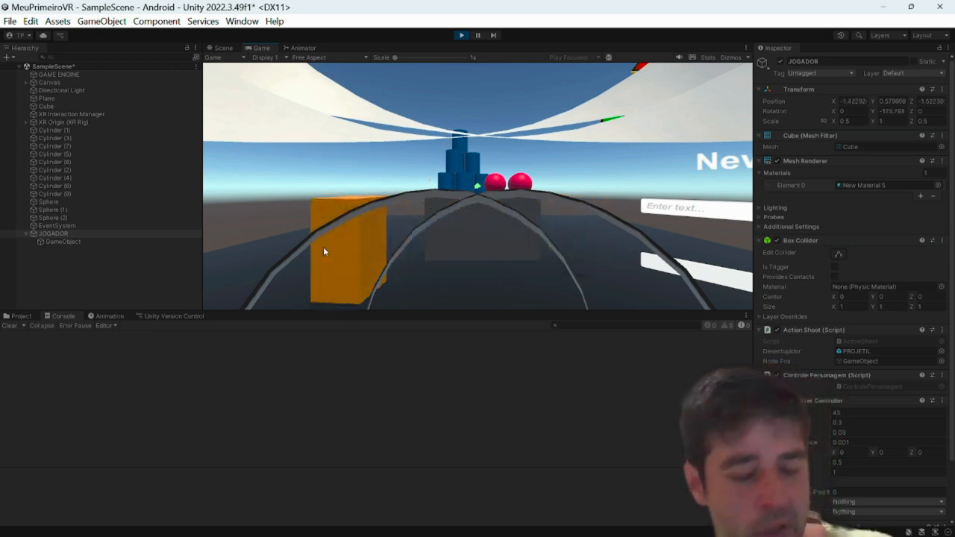
{"action": "key", "text": "Right"}
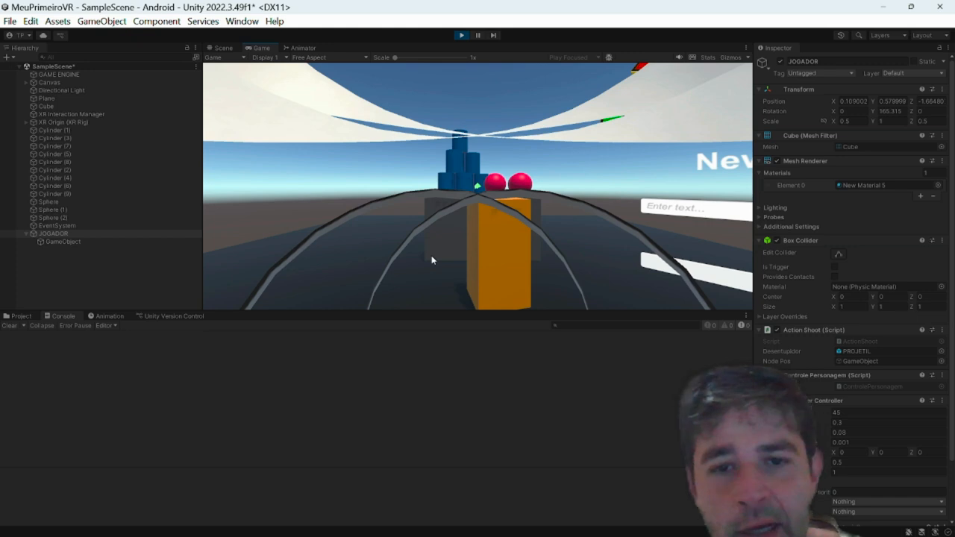
{"action": "key", "text": "d"}
{"action": "key", "text": "w"}
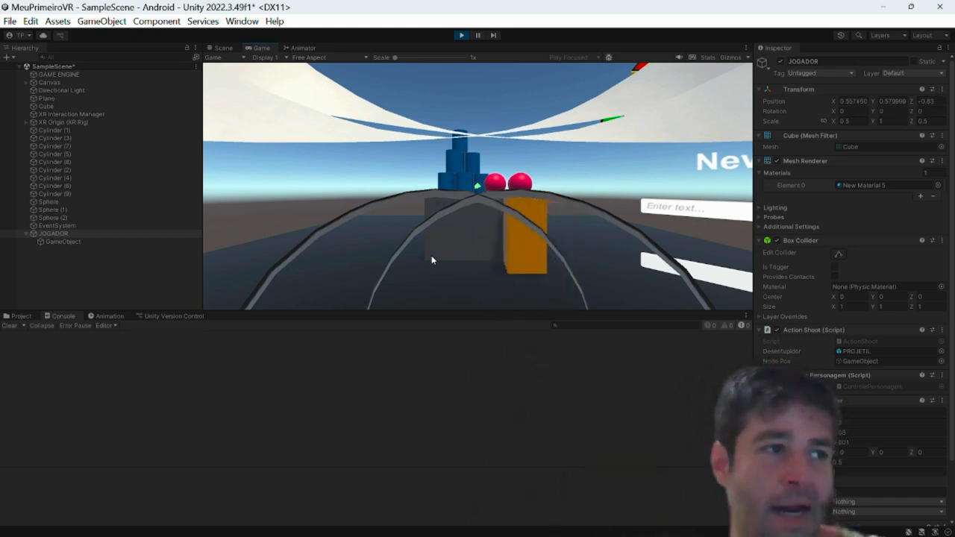
{"action": "key", "text": "d"}
{"action": "key", "text": "w"}
{"action": "key", "text": "d"}
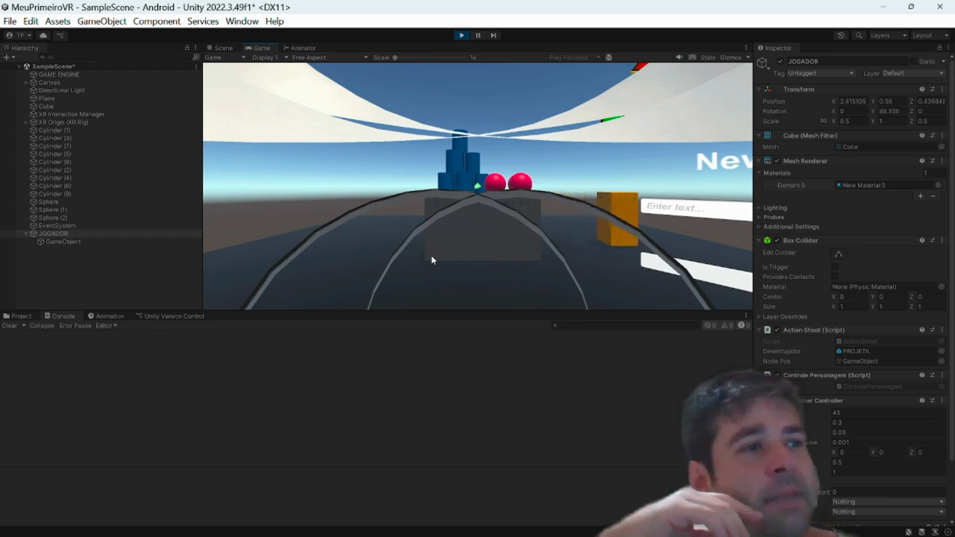
{"action": "key", "text": "s"}
{"action": "key", "text": "a"}
{"action": "key", "text": "a"}
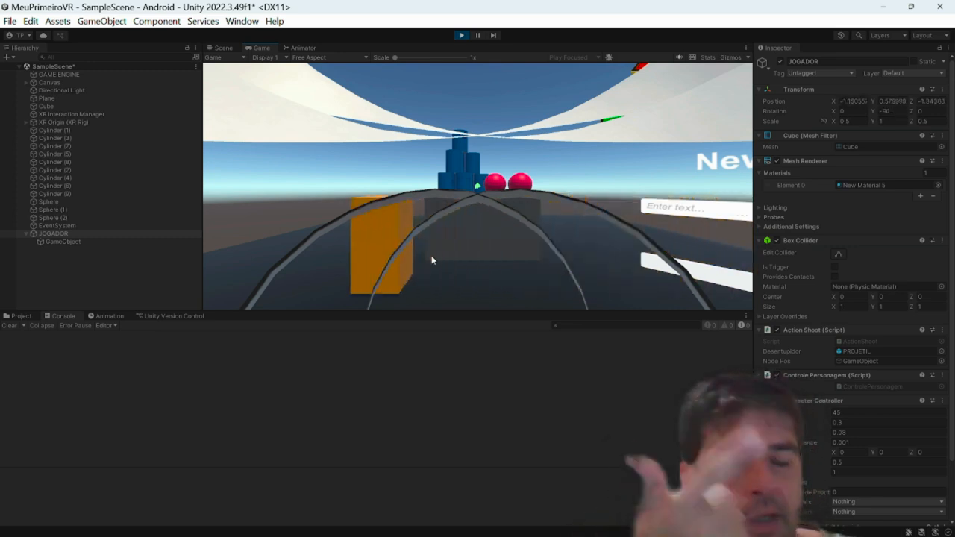
{"action": "key", "text": "w"}
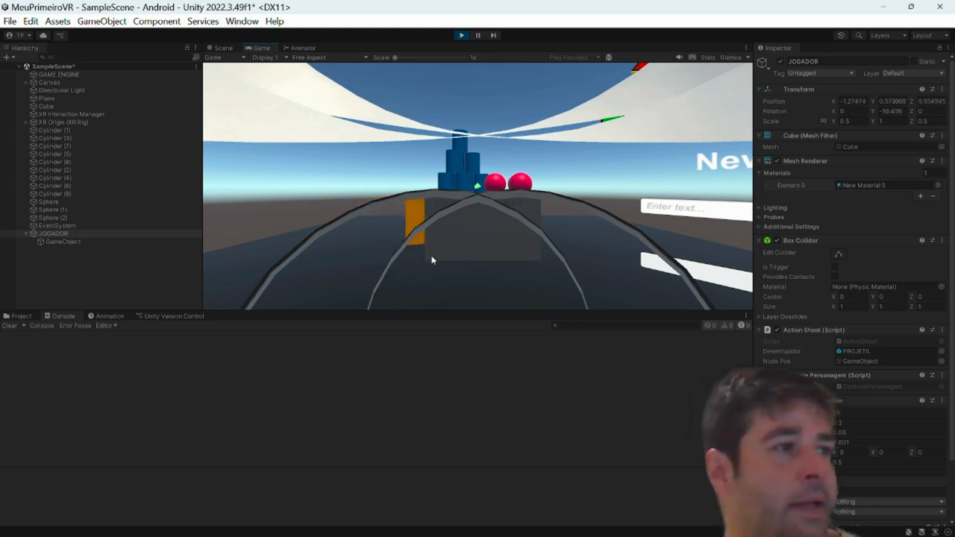
{"action": "key", "text": "a"}
{"action": "key", "text": "s"}
{"action": "key", "text": "d"}
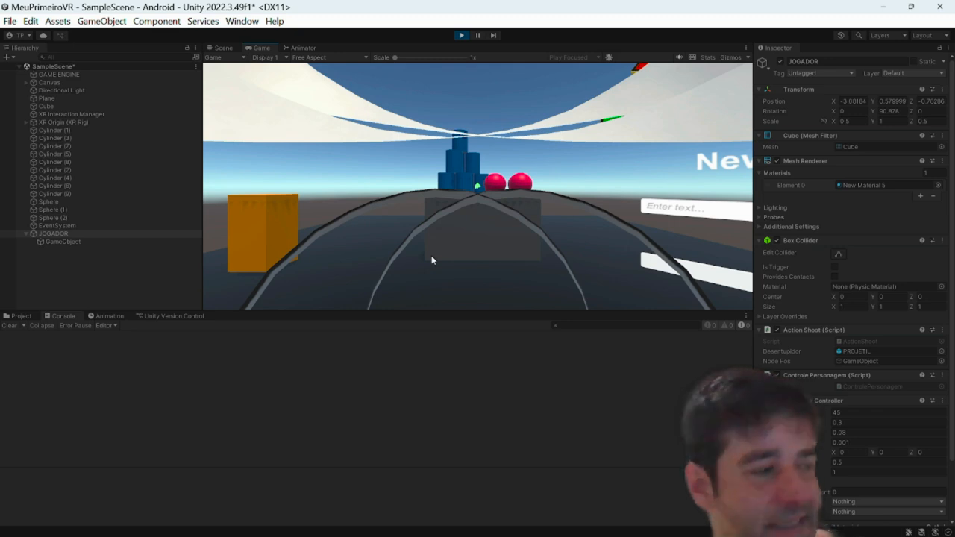
{"action": "key", "text": "w"}
{"action": "key", "text": "s"}
{"action": "key", "text": "d"}
Step: Test-fire several PROJETIL projectiles from JOGADOR while it moves, and stop playback
{"action": "key", "text": "space"}
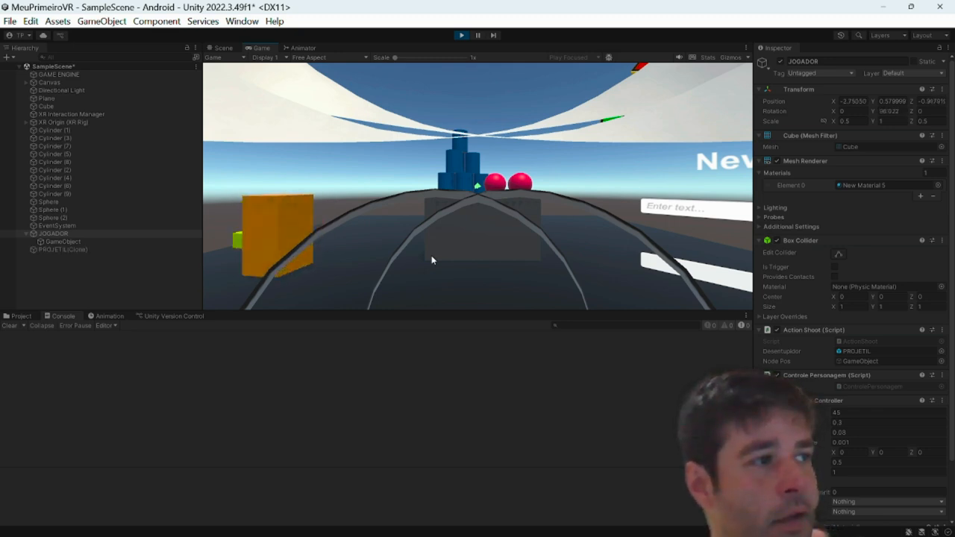
{"action": "key", "text": "d"}
{"action": "key", "text": "space"}
{"action": "key", "text": "space"}
{"action": "key", "text": "space"}
{"action": "key", "text": "space"}
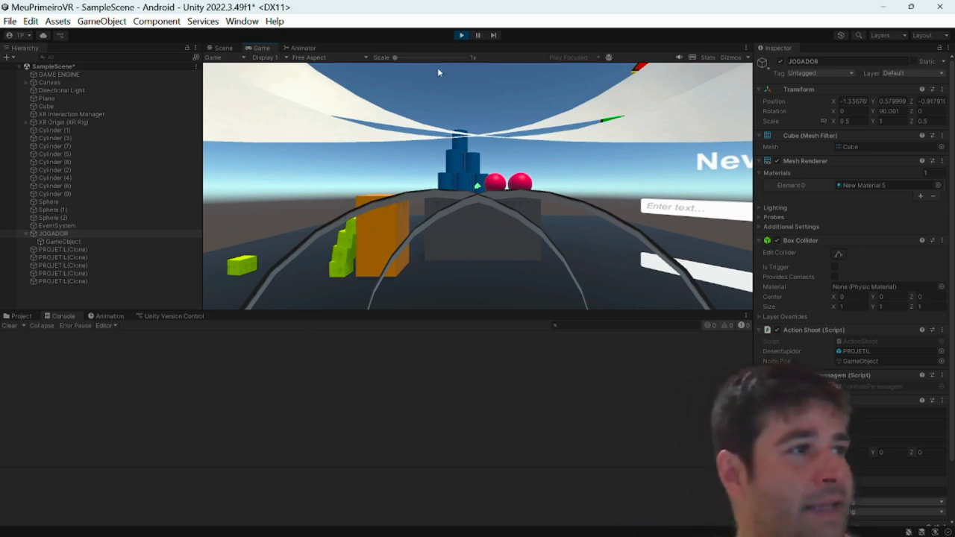
{"action": "left_click", "coordinate": [458, 35]}
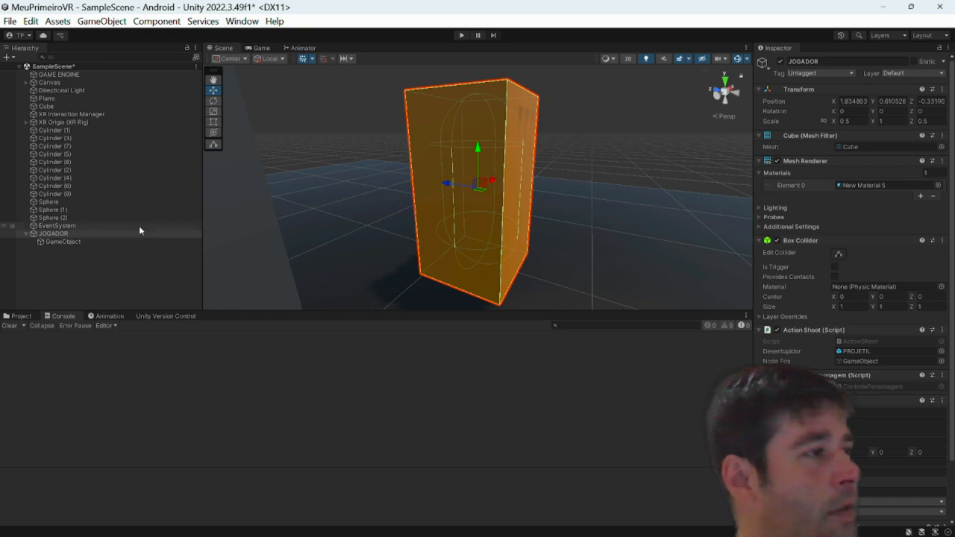
Step: Move JOGADOR's child GameObject along its Z axis to the opposite side of the box, at Z 0.662
{"action": "left_click", "coordinate": [78, 243]}
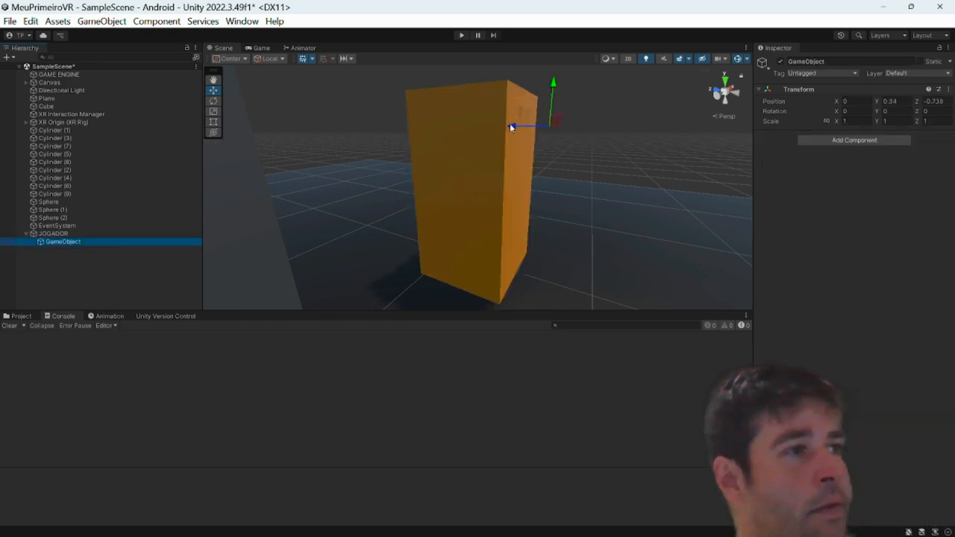
{"action": "left_click_drag", "start_coordinate": [512, 124], "coordinate": [648, 166]}
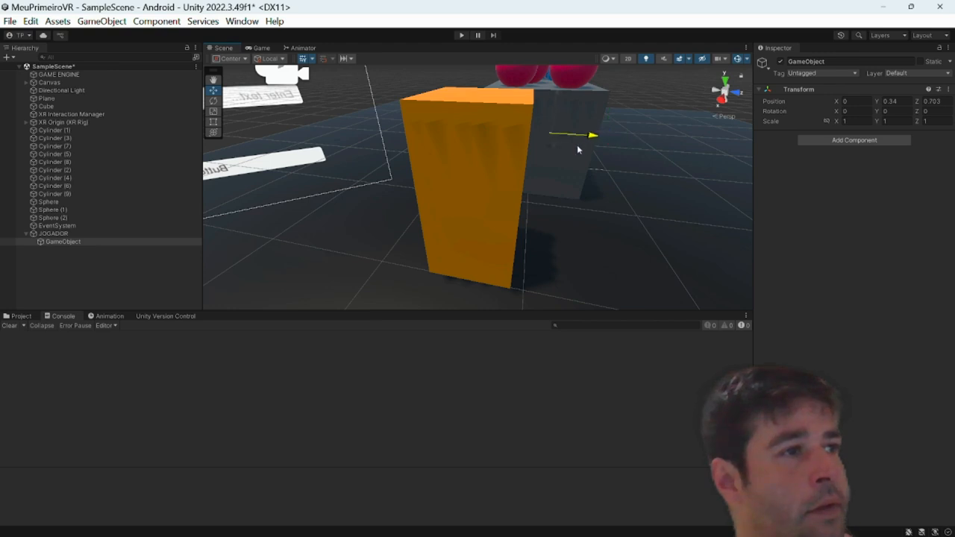
{"action": "left_click_drag", "start_coordinate": [577, 149], "coordinate": [575, 147]}
Step: Run the scene again, fire repeated projectiles at the cylinders and spheres on the cube, and stop playback
{"action": "left_click", "coordinate": [461, 35]}
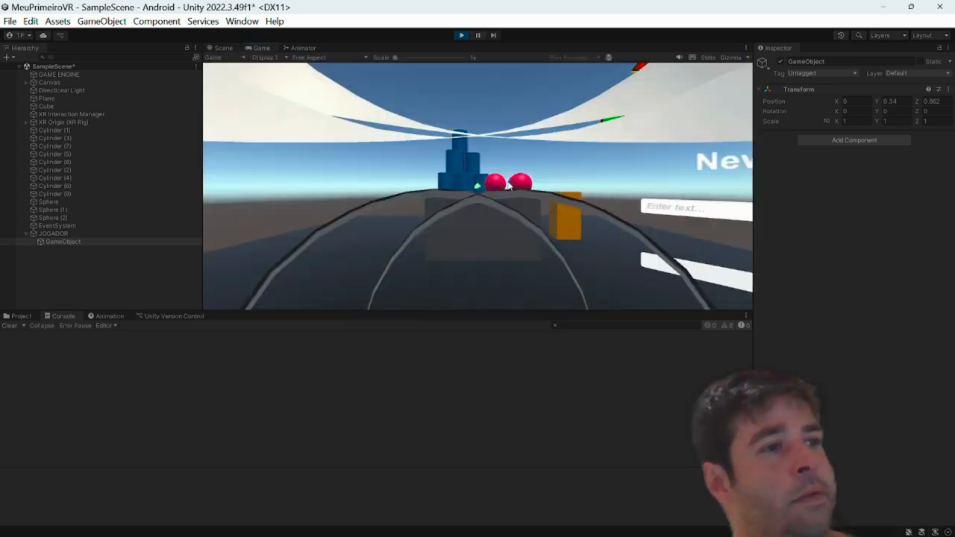
{"action": "left_click", "coordinate": [505, 187]}
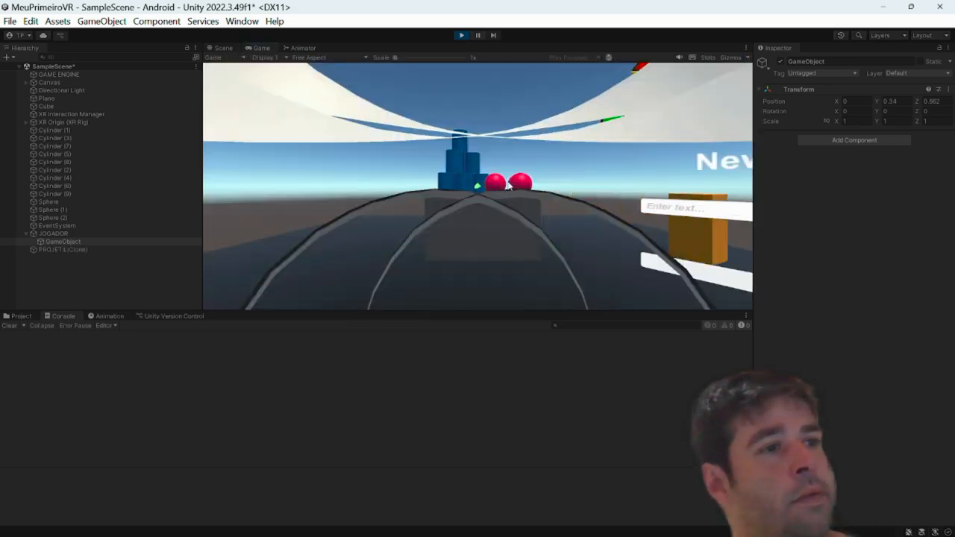
{"action": "left_click", "coordinate": [509, 187]}
{"action": "left_click", "coordinate": [509, 187]}
{"action": "left_click", "coordinate": [510, 186]}
{"action": "left_click", "coordinate": [510, 187]}
{"action": "left_click", "coordinate": [511, 186]}
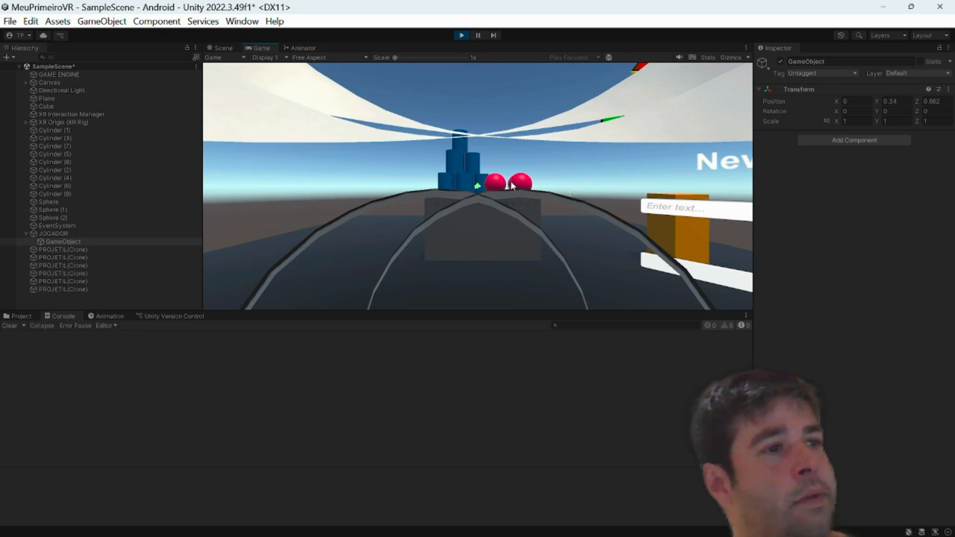
{"action": "left_click", "coordinate": [512, 187]}
{"action": "left_click", "coordinate": [511, 186]}
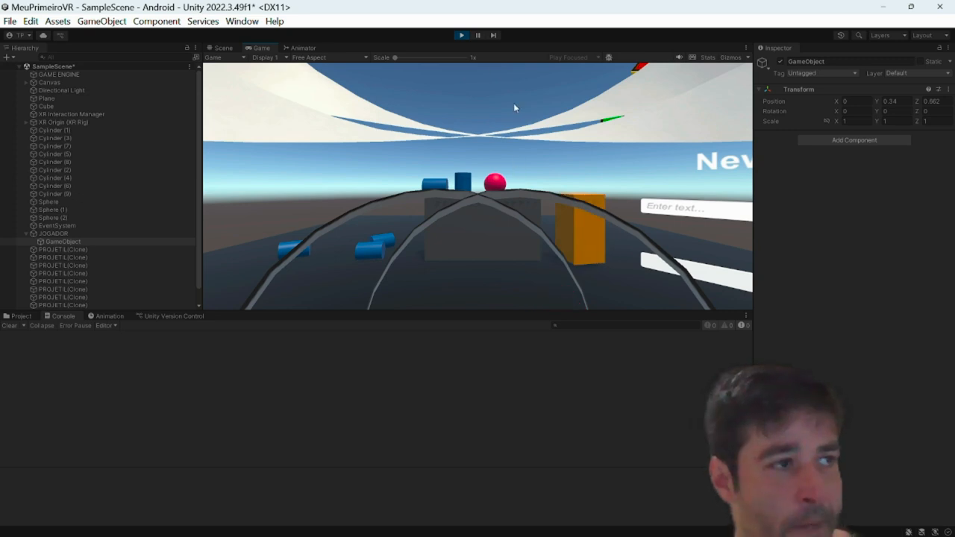
{"action": "left_click", "coordinate": [466, 36]}
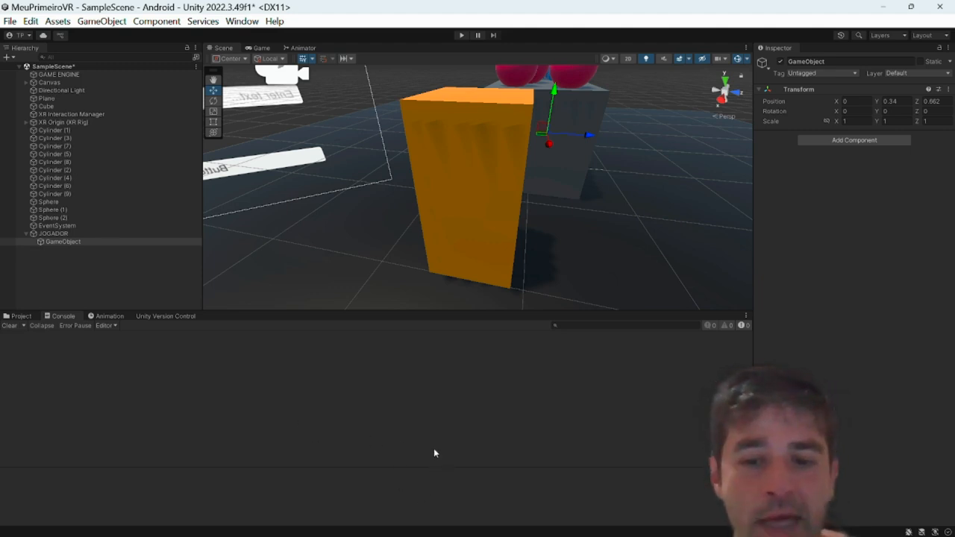
{"action": "key", "text": "alt+Tab"}
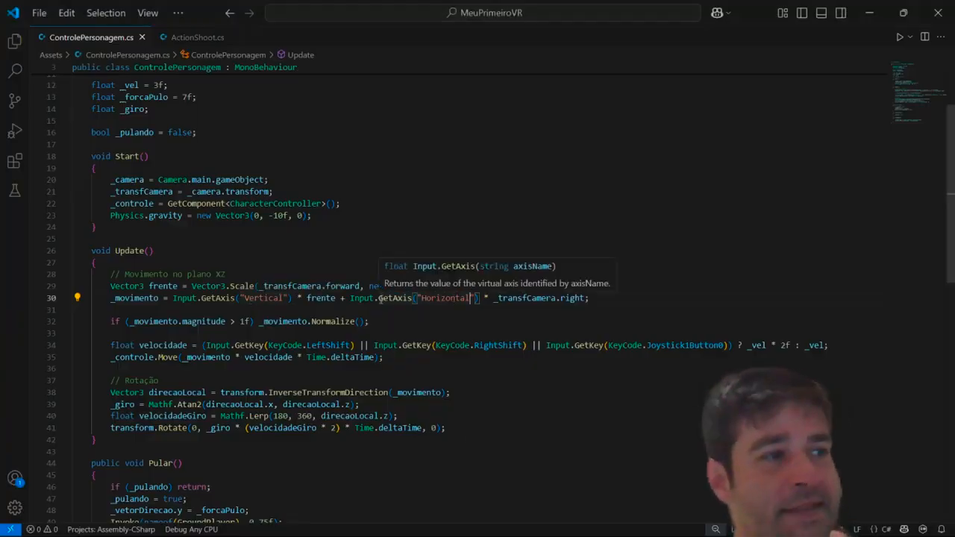
{"action": "key", "text": "alt+Tab"}
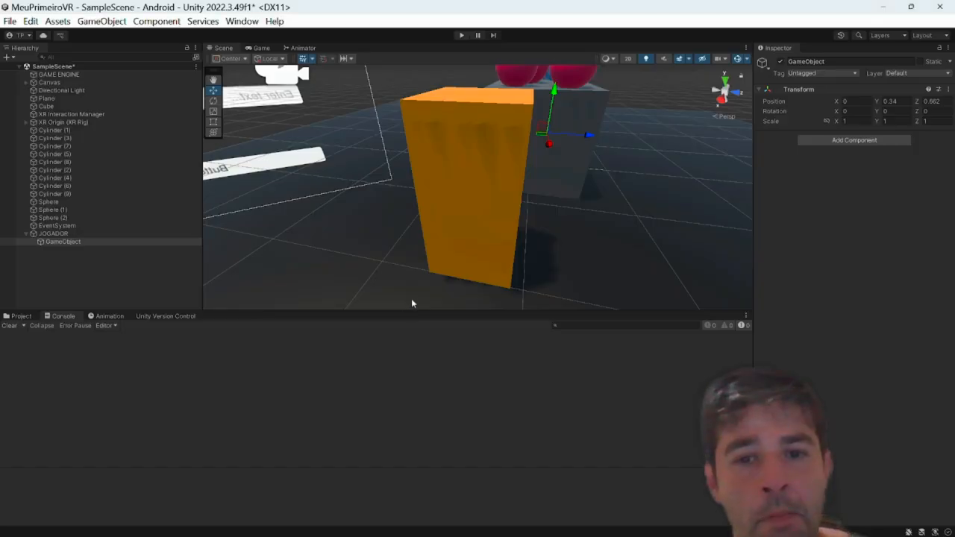
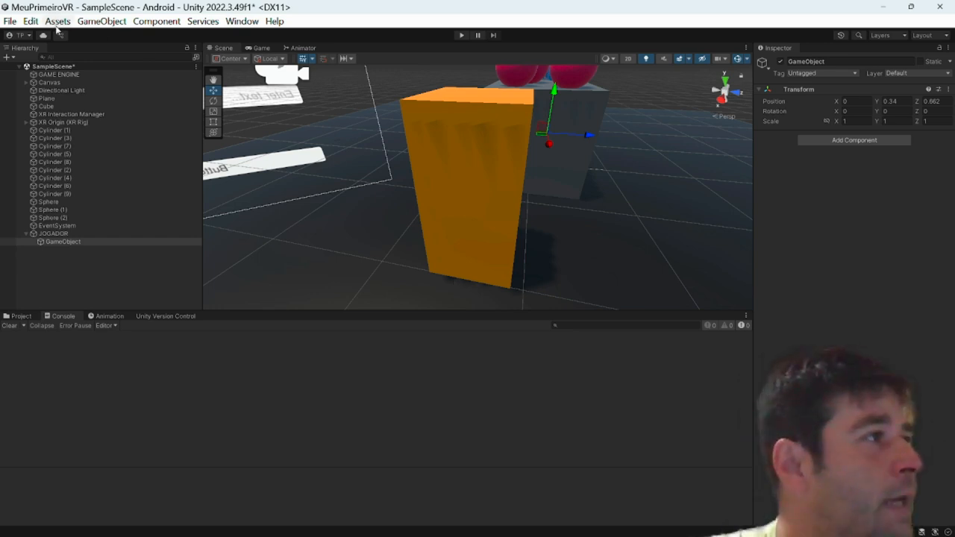
Step: Expand the Input Manager axes in Project Settings and examine the keyboard and joystick Horizontal entries
{"action": "left_click", "coordinate": [30, 22]}
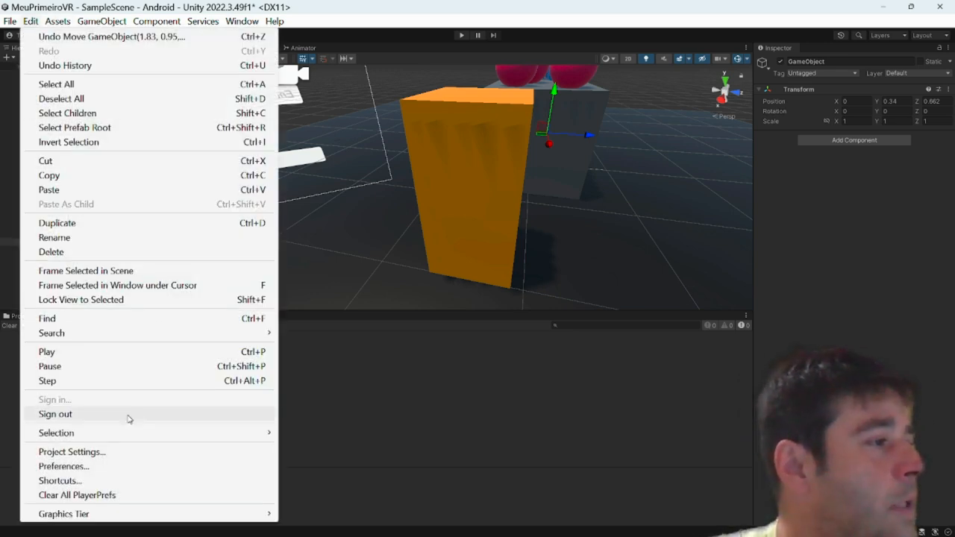
{"action": "left_click", "coordinate": [111, 452]}
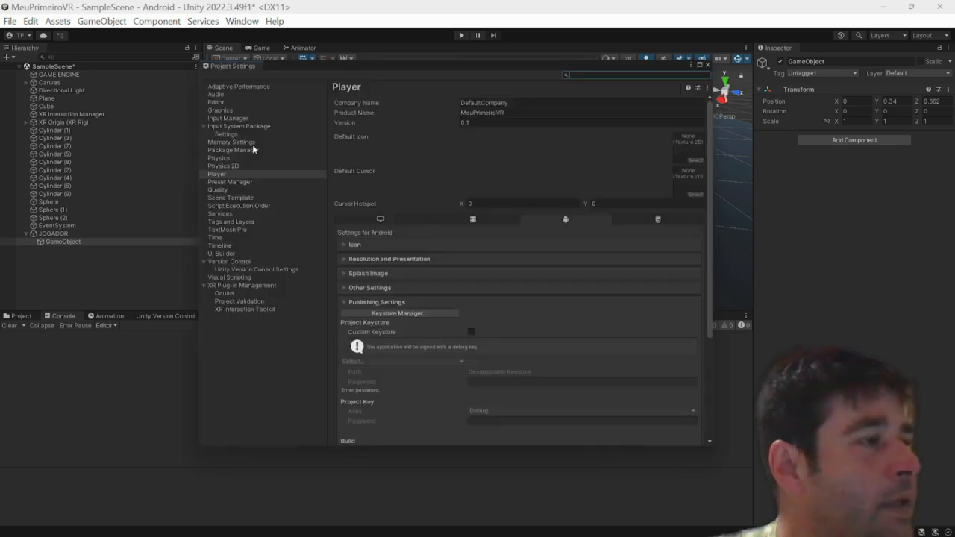
{"action": "left_click", "coordinate": [247, 120]}
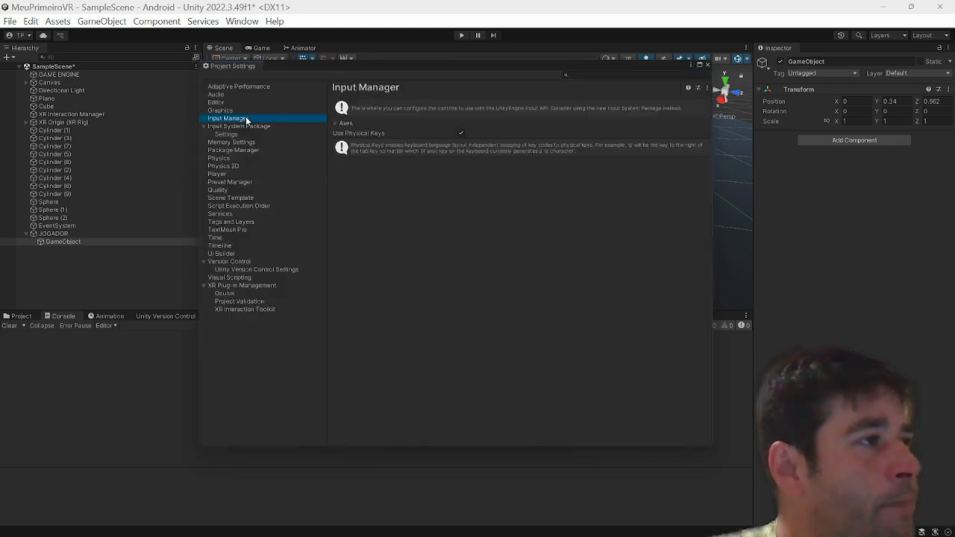
{"action": "left_click", "coordinate": [337, 123]}
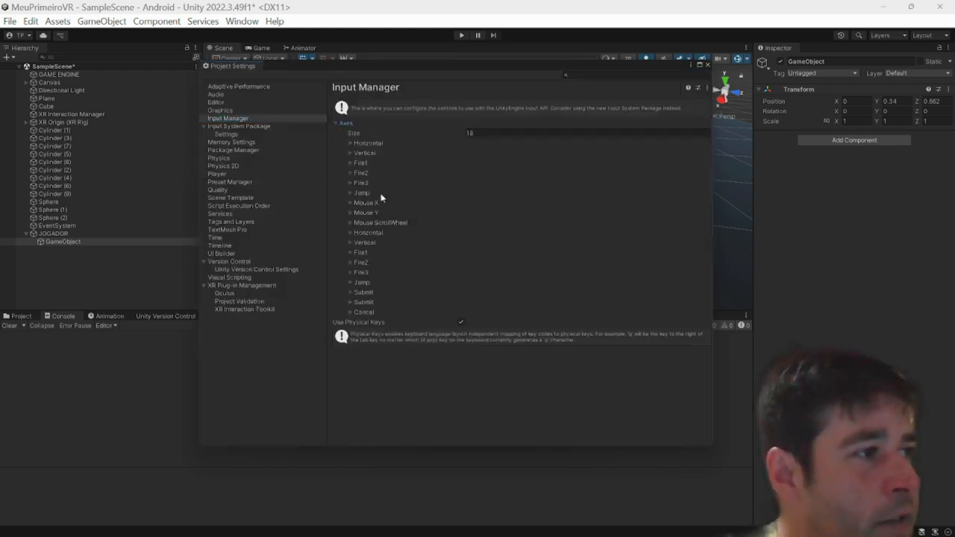
{"action": "left_click", "coordinate": [349, 144]}
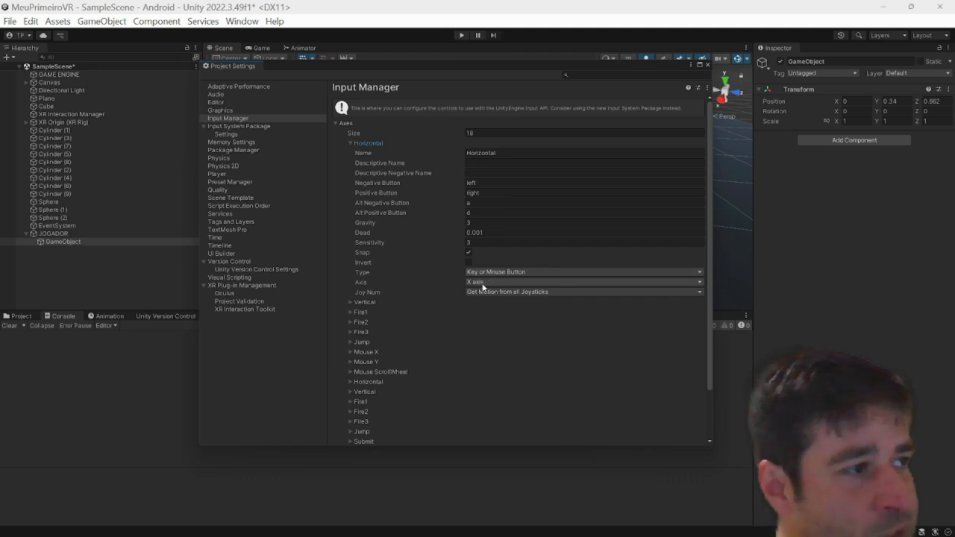
{"action": "left_click", "coordinate": [351, 143]}
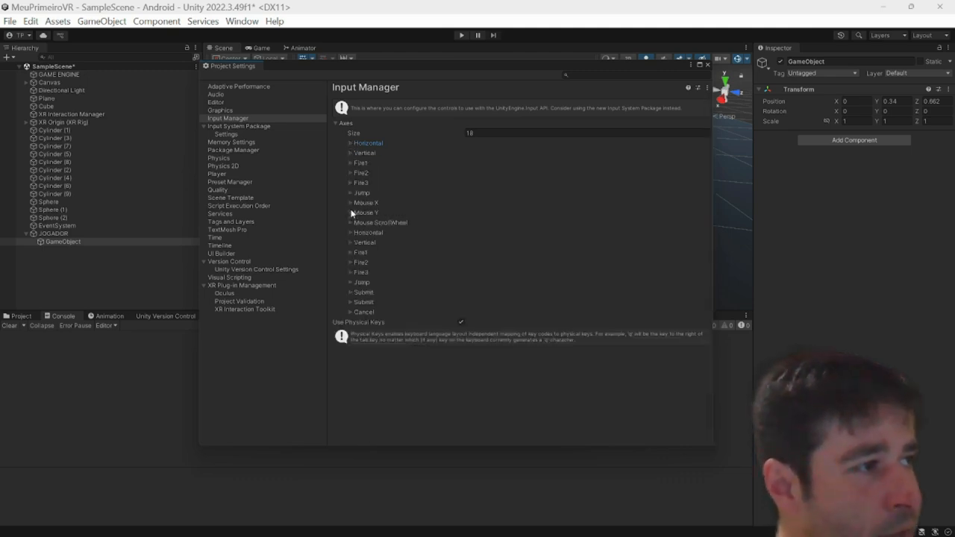
{"action": "left_click", "coordinate": [351, 233]}
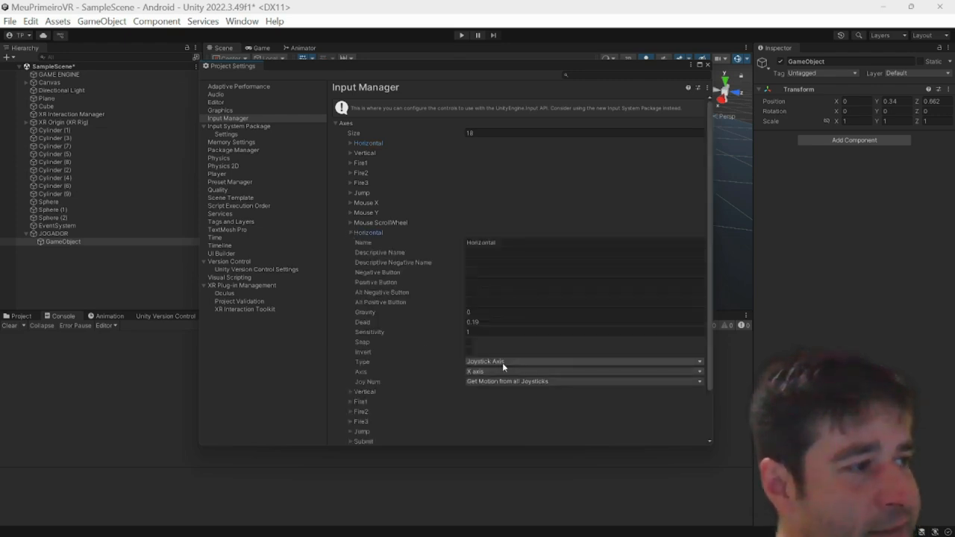
{"action": "left_click", "coordinate": [352, 233]}
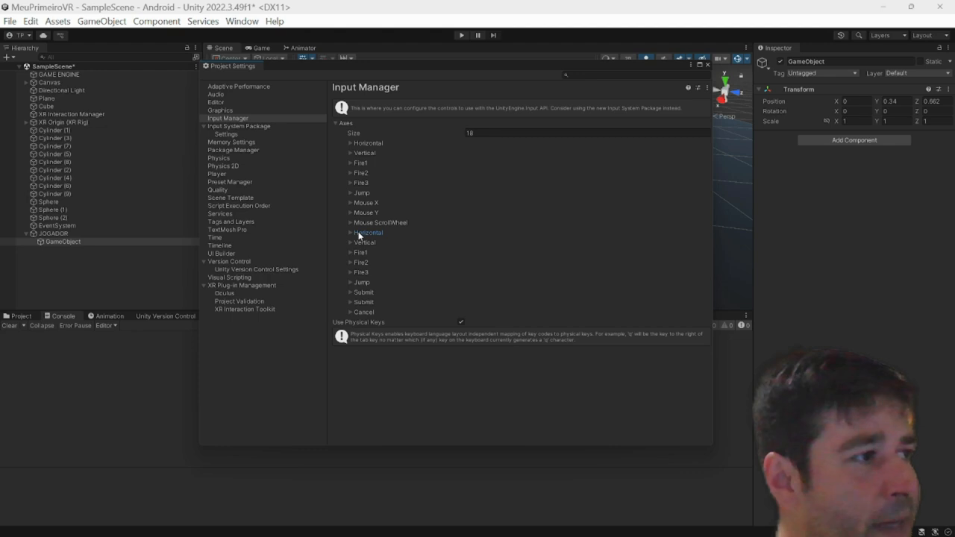
Step: Duplicate the joystick Horizontal axis in the Input Manager and expand the copy's settings
{"action": "right_click", "coordinate": [359, 235]}
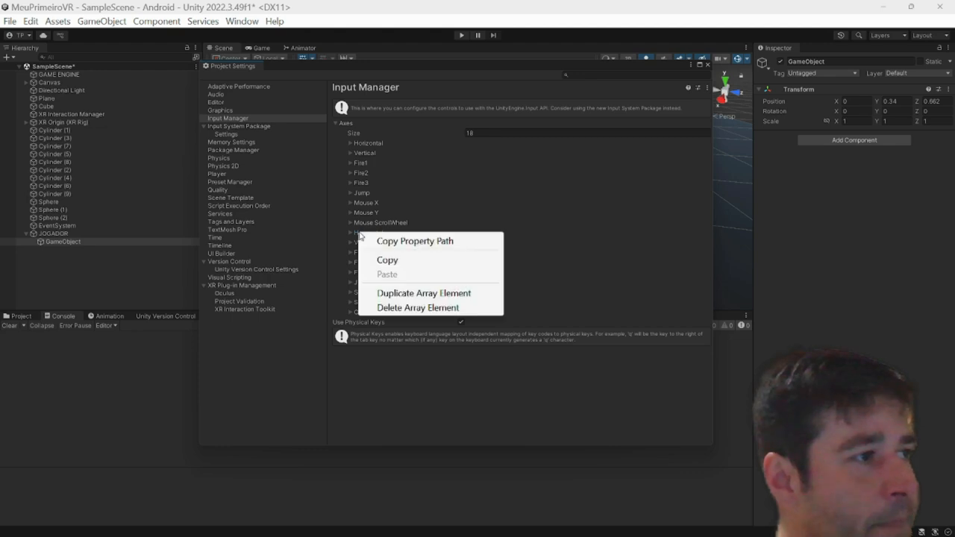
{"action": "left_click", "coordinate": [395, 295]}
{"action": "left_click", "coordinate": [378, 243]}
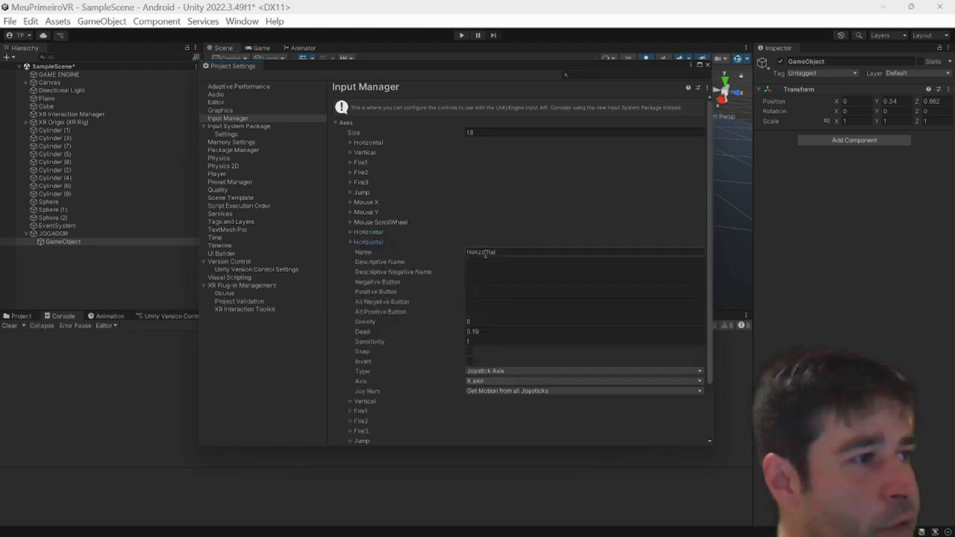
Step: Rename the duplicated Horizontal axis as Horizontal2 and set its axis to 4th axis (Joysticks)
{"action": "left_click", "coordinate": [508, 252]}
{"action": "left_click", "coordinate": [508, 252]}
{"action": "type", "text": "2"}
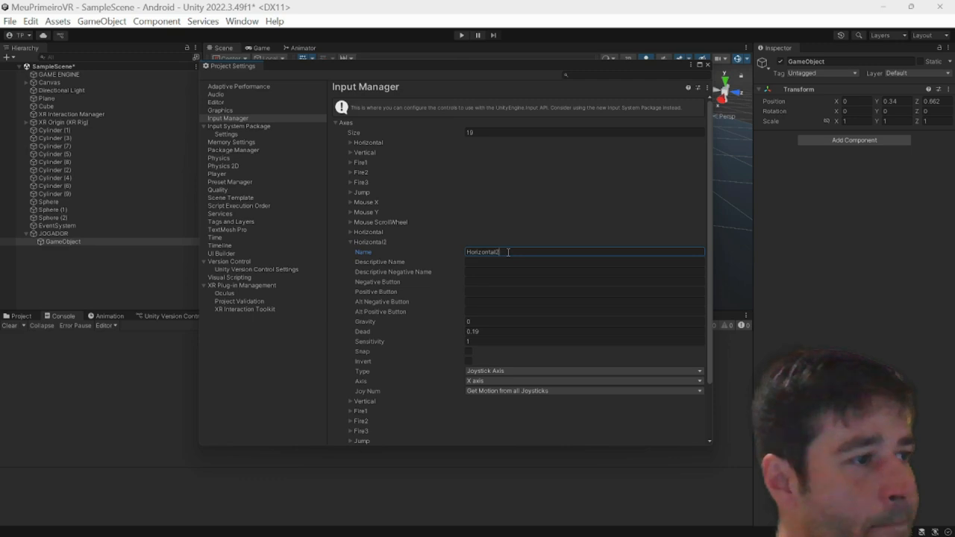
{"action": "left_click", "coordinate": [499, 382]}
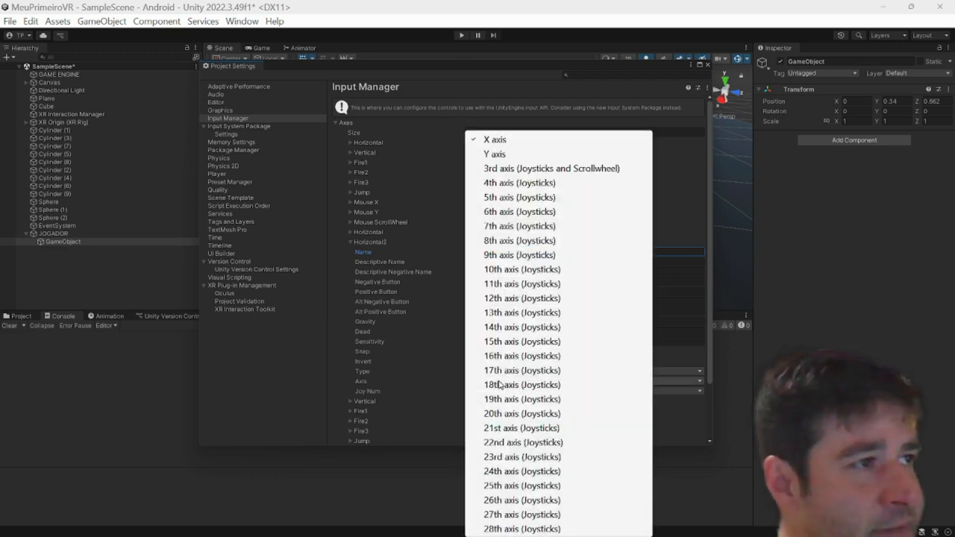
{"action": "left_click", "coordinate": [498, 183]}
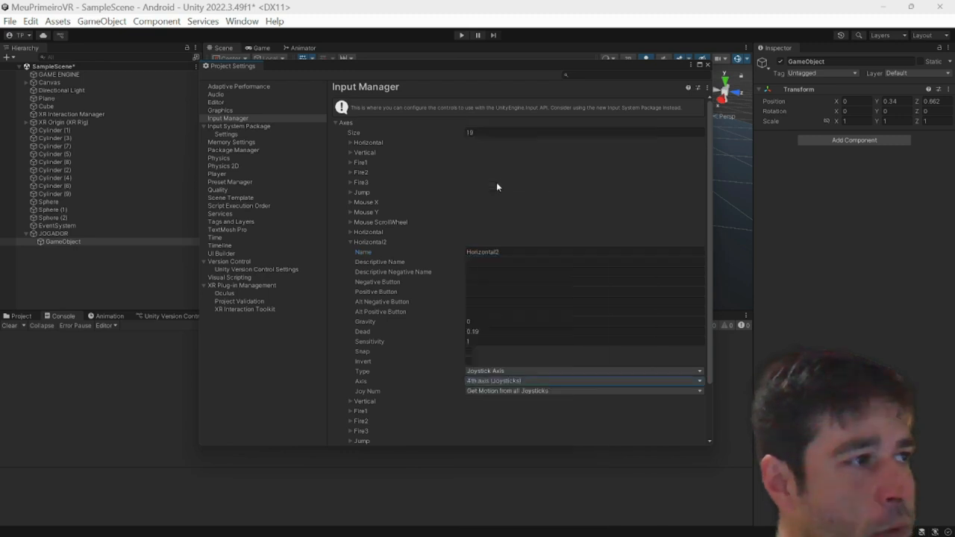
{"action": "left_click", "coordinate": [371, 242]}
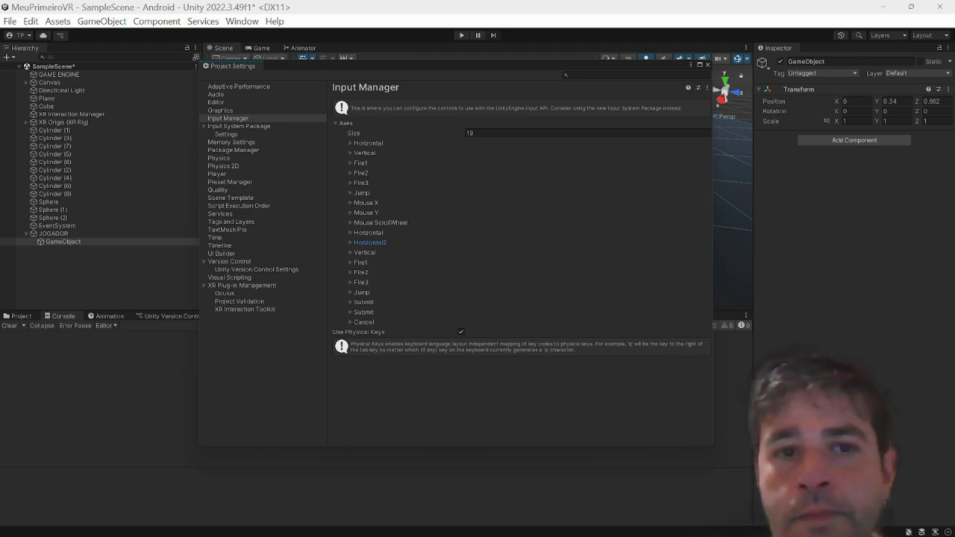
Step: Duplicate the joystick Vertical axis in the Input Manager and expand the copy's settings
{"action": "left_click", "coordinate": [355, 254]}
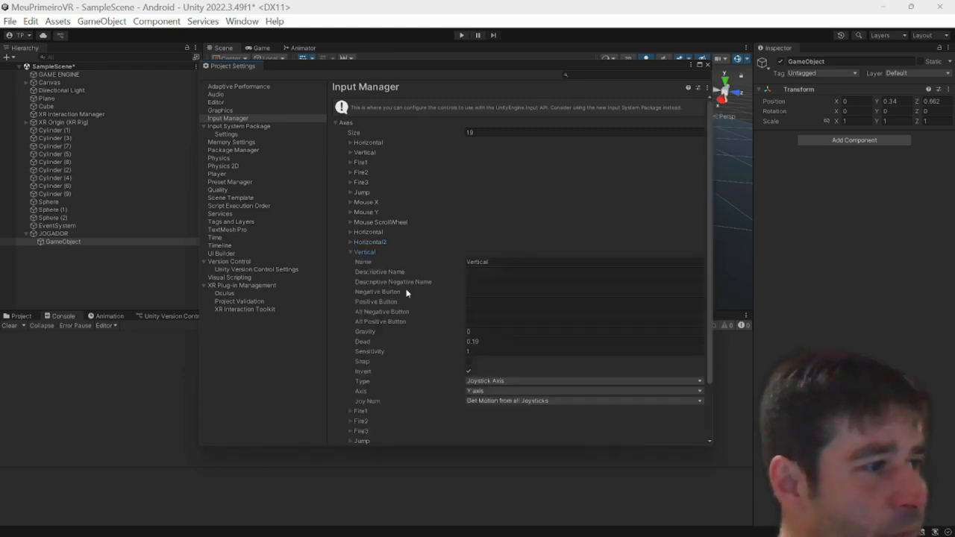
{"action": "left_click", "coordinate": [368, 252]}
{"action": "right_click", "coordinate": [369, 254]}
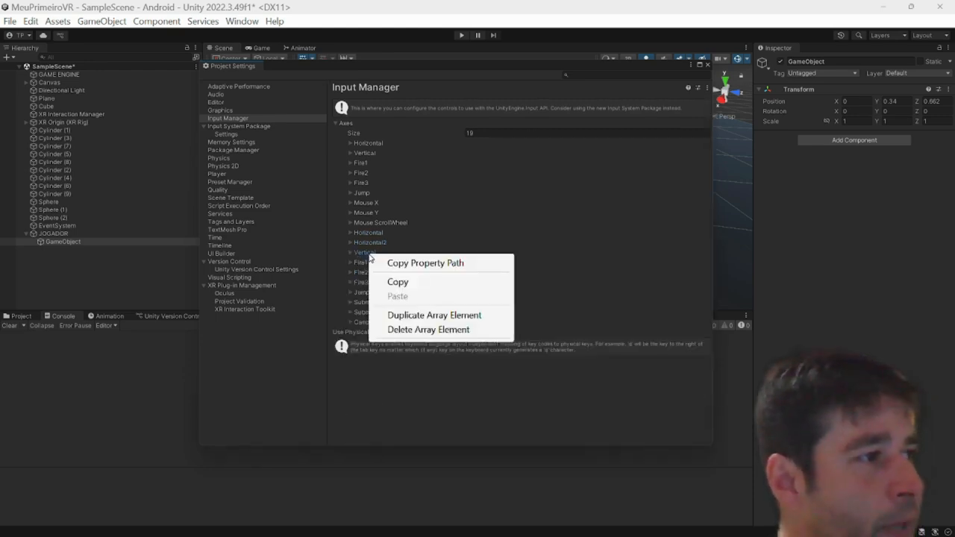
{"action": "left_click", "coordinate": [398, 315]}
{"action": "left_click", "coordinate": [373, 262]}
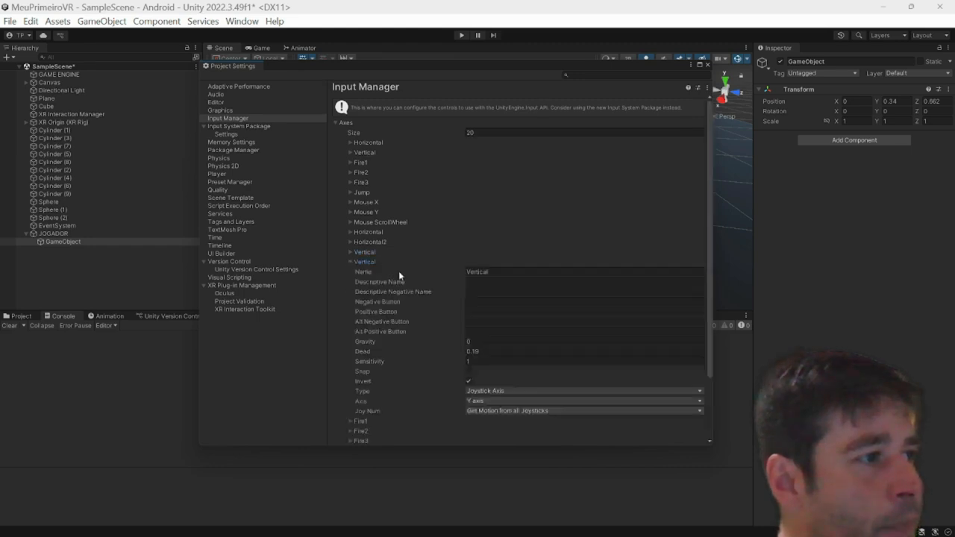
Step: Rename the duplicated Vertical axis as Vertical2 and set its axis to 5th axis (Joysticks)
{"action": "left_click", "coordinate": [505, 273]}
{"action": "type", "text": "2"}
{"action": "key", "text": "ctrl+z"}
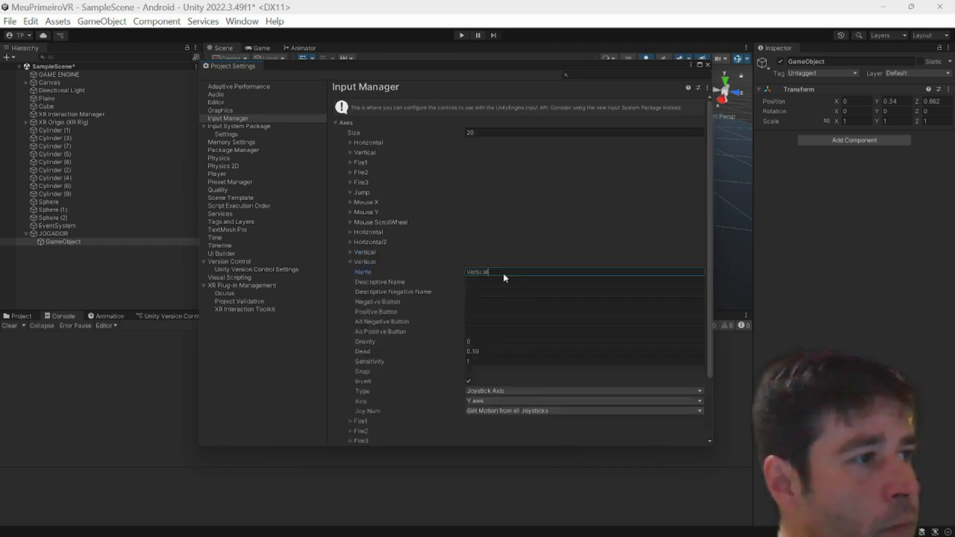
{"action": "left_click", "coordinate": [505, 275]}
{"action": "left_click", "coordinate": [505, 275]}
{"action": "type", "text": "2"}
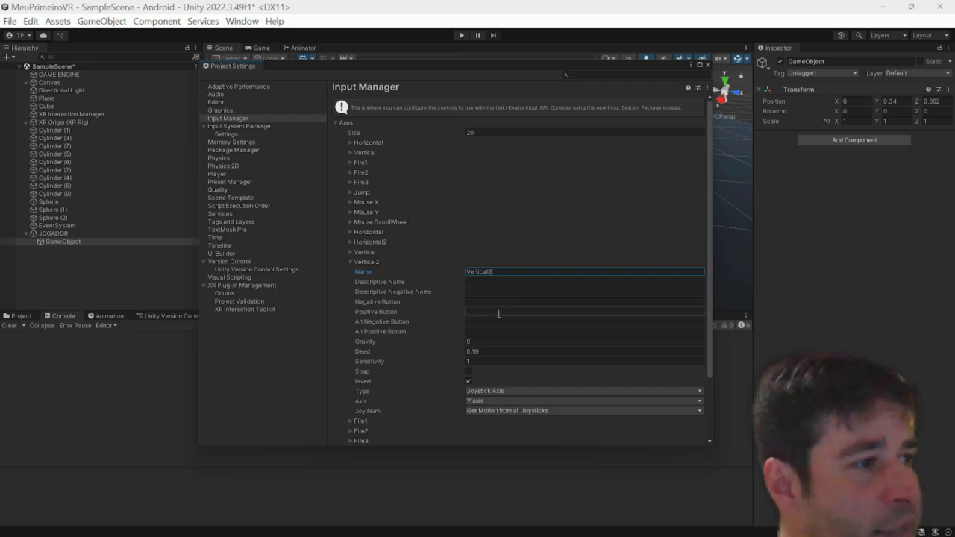
{"action": "left_click", "coordinate": [491, 402]}
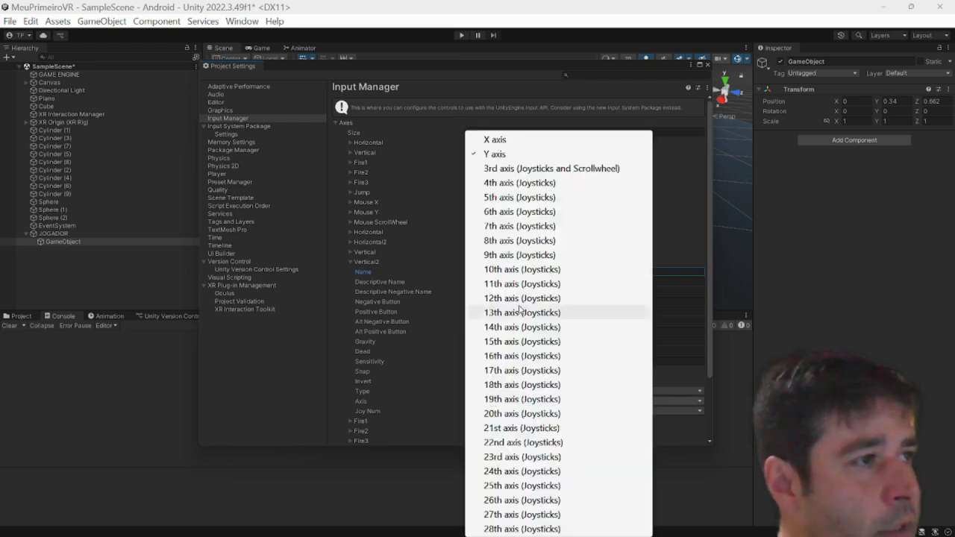
{"action": "left_click", "coordinate": [511, 198]}
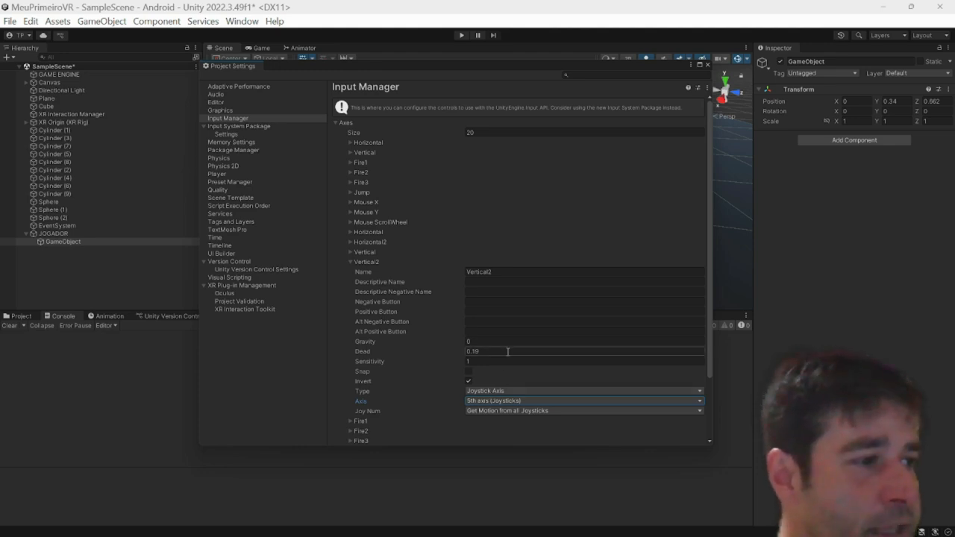
Step: Collapse the Input Manager axes, save the scene, and close Project Settings
{"action": "left_click", "coordinate": [336, 126]}
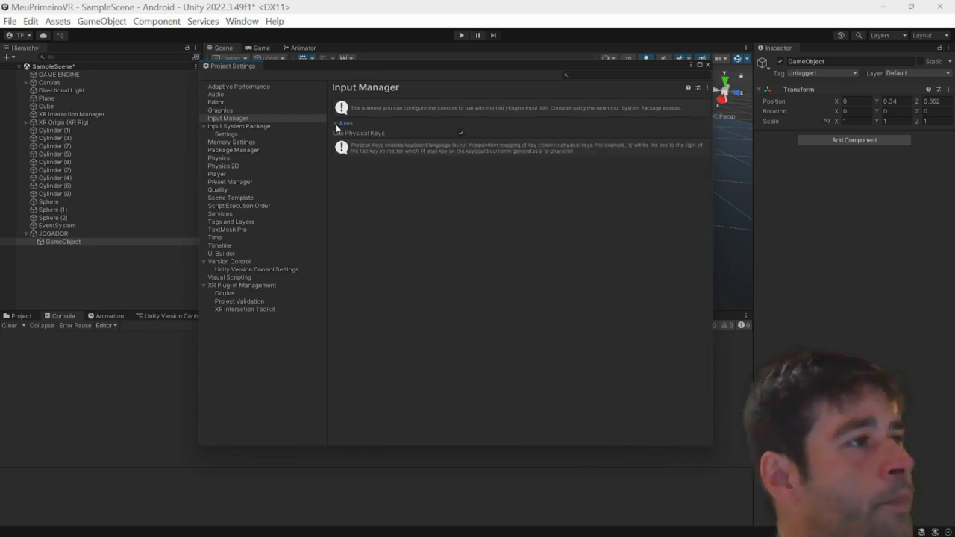
{"action": "key", "text": "ctrl+s"}
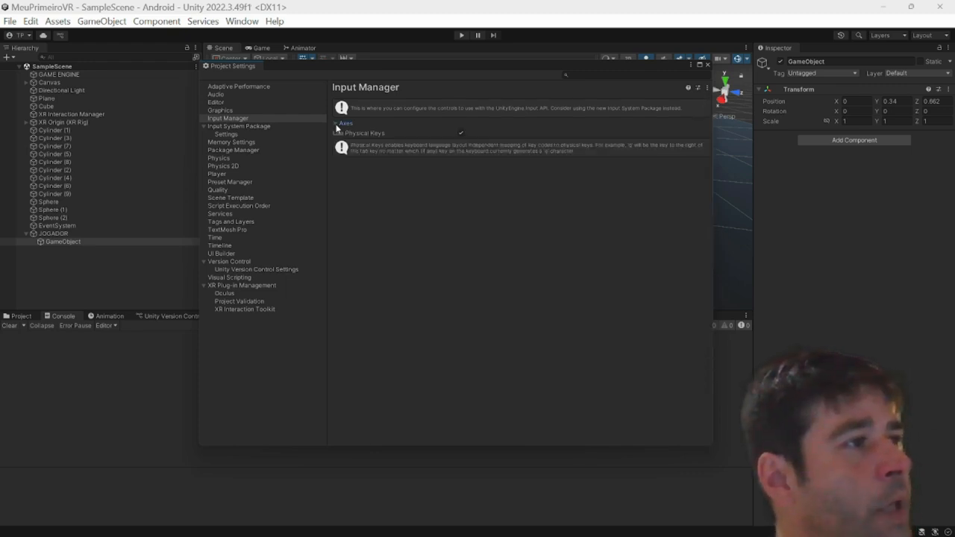
{"action": "left_click", "coordinate": [708, 64]}
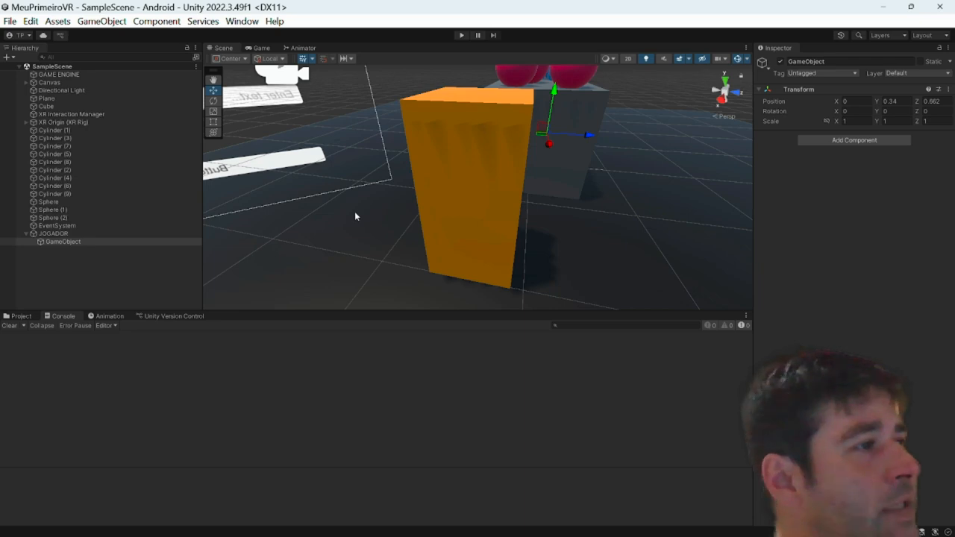
Step: Switch to VS Code, restore the "Vertical2" and "Horizontal2" axis names in ControlePersonagem.cs's movement line, and save the script
{"action": "key", "text": "alt+Tab"}
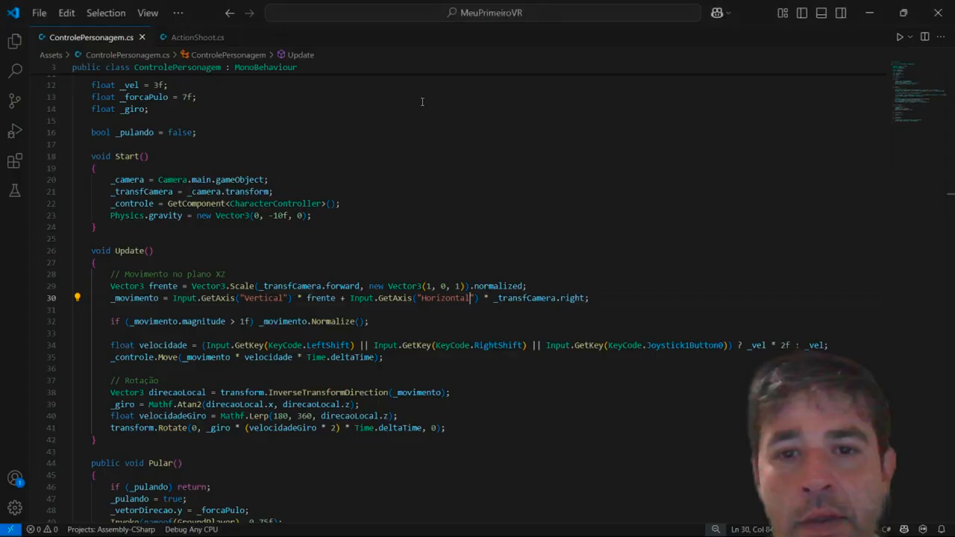
{"action": "key", "text": "ctrl+z"}
{"action": "key", "text": "ctrl+z"}
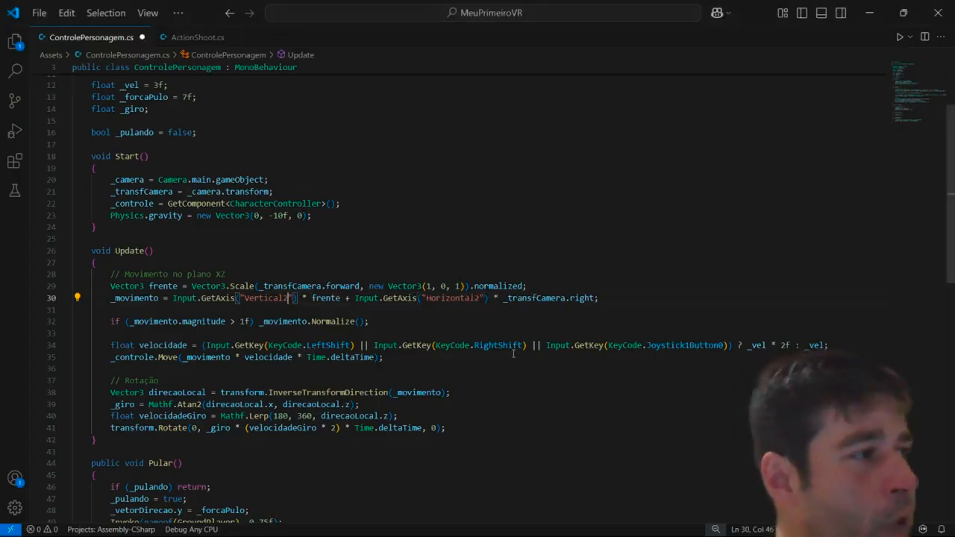
{"action": "key", "text": "ctrl+s"}
Step: Switch to Unity, run the scene to test the character's movement and PROJETIL shooting, and stop playback
{"action": "key", "text": "alt+Tab"}
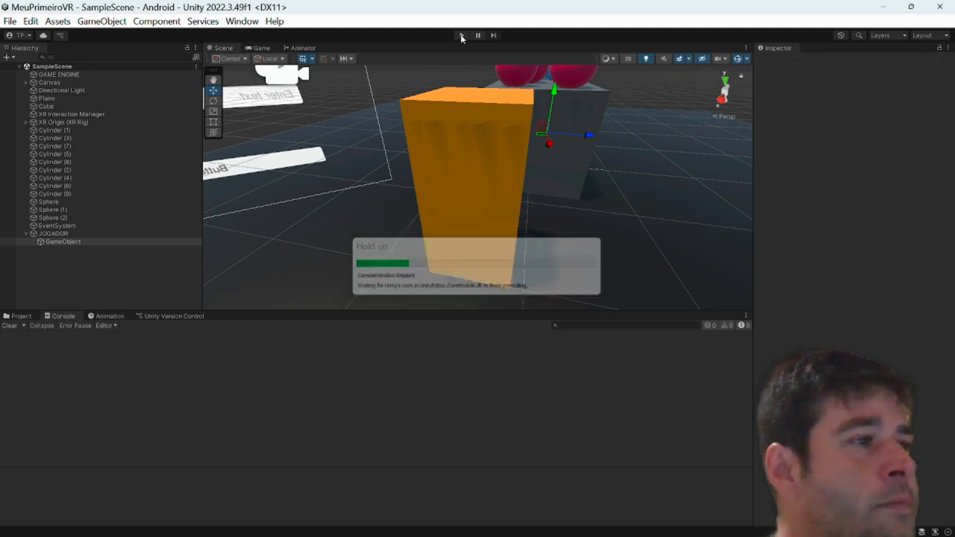
{"action": "left_click", "coordinate": [461, 35]}
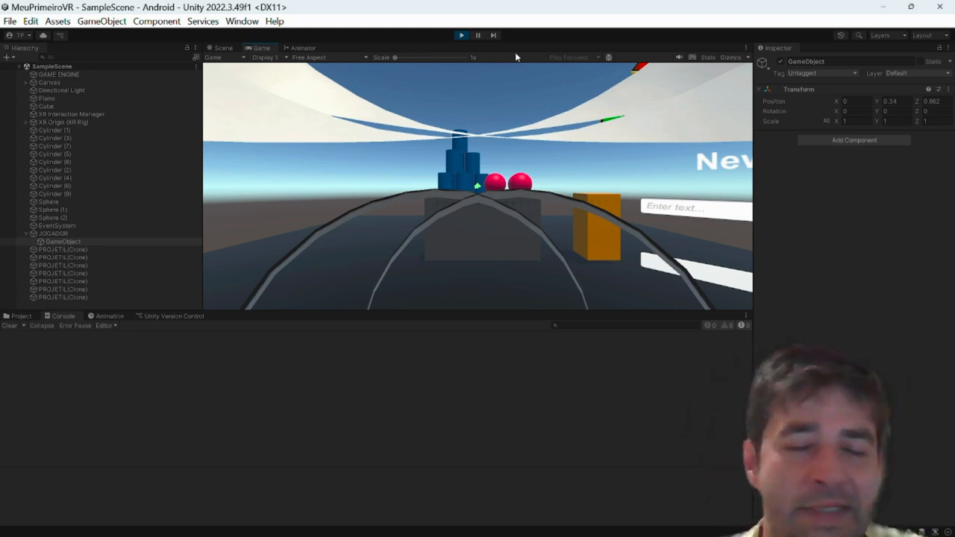
{"action": "left_click", "coordinate": [461, 35]}
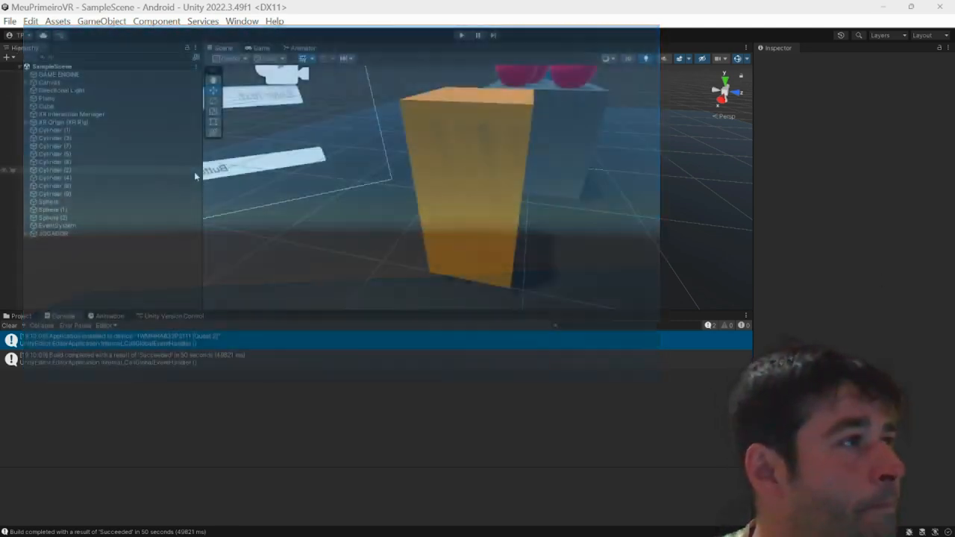
Step: Import CustomInputAction.cs from the ProjetoOpenXR_Exemplo Assets folder in File Explorer into the project's Assets
{"action": "left_click", "coordinate": [25, 318]}
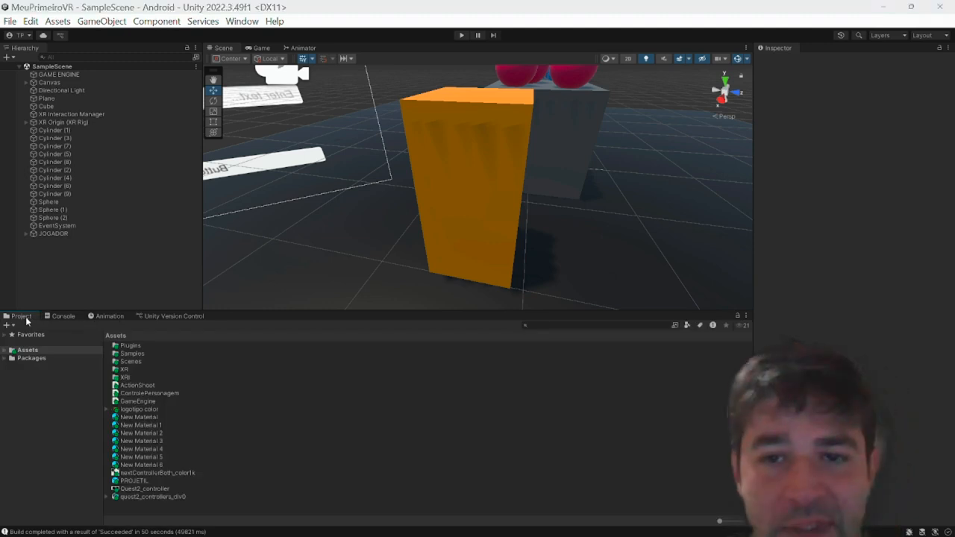
{"action": "key", "text": "alt+Tab"}
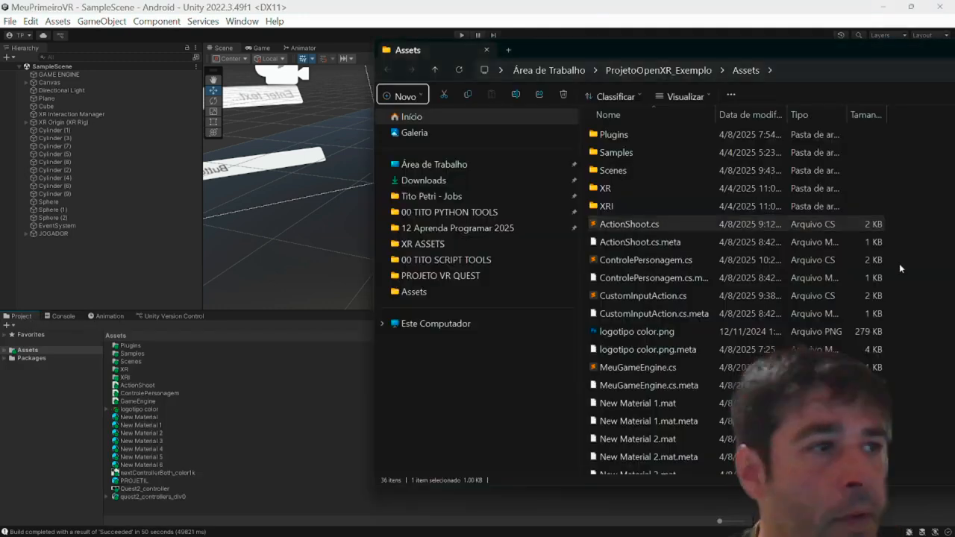
{"action": "left_click", "coordinate": [642, 297]}
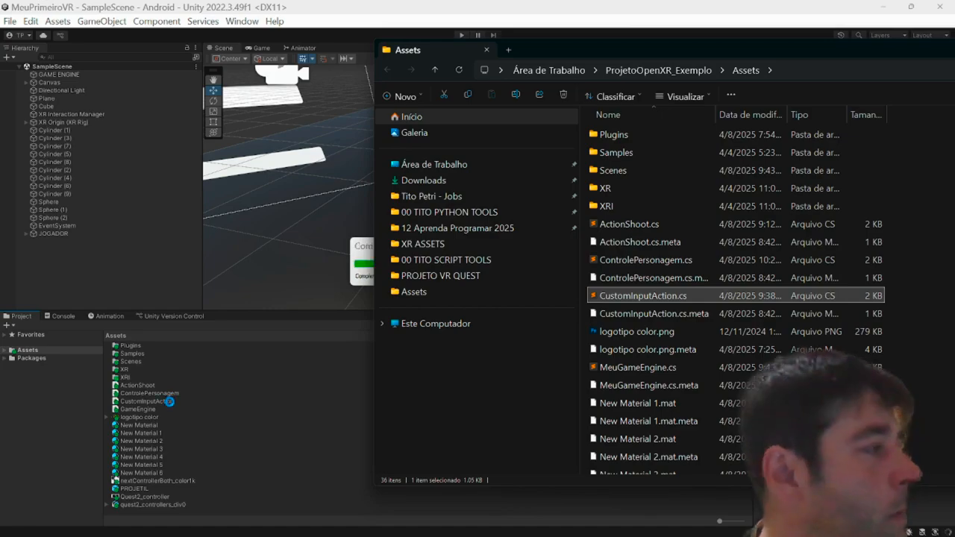
Step: Switch to VS Code and examine CustomInputAction.cs: its InputActionReference fields, the callbacks registered in Start, and the button methods
{"action": "key", "text": "alt+Tab"}
{"action": "scroll", "coordinate": [239, 184], "scroll_direction": "down", "scroll_amount": 5}
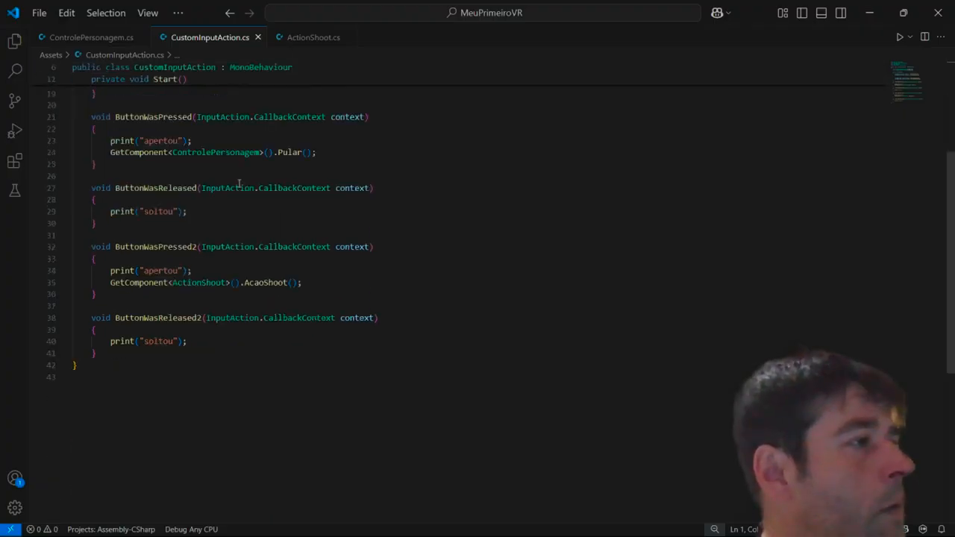
{"action": "scroll", "coordinate": [239, 184], "scroll_direction": "up", "scroll_amount": 5}
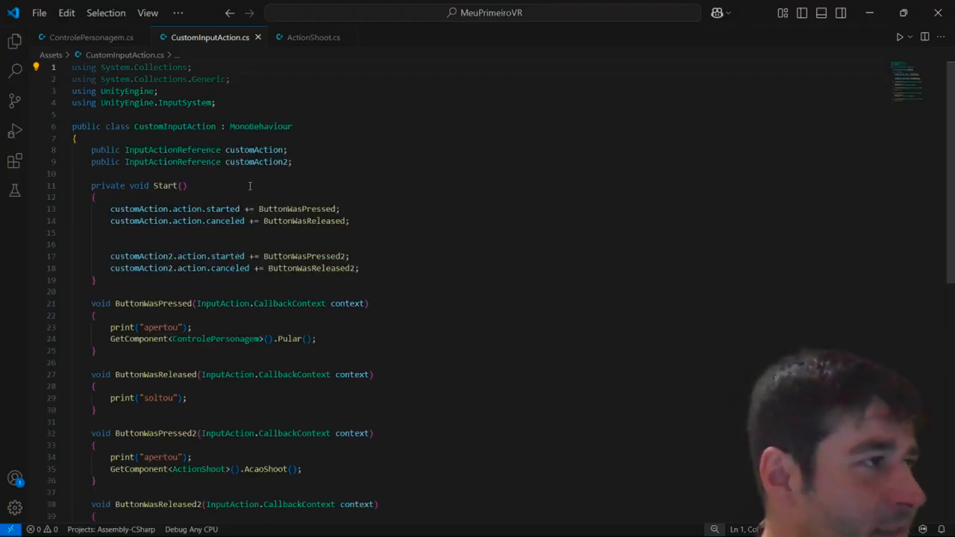
{"action": "double_click", "coordinate": [162, 151]}
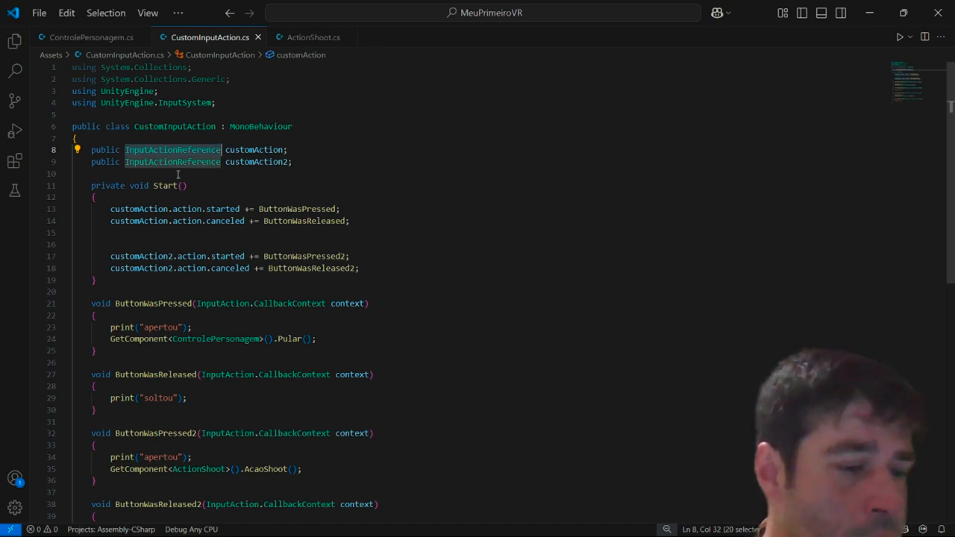
{"action": "left_click", "coordinate": [290, 150]}
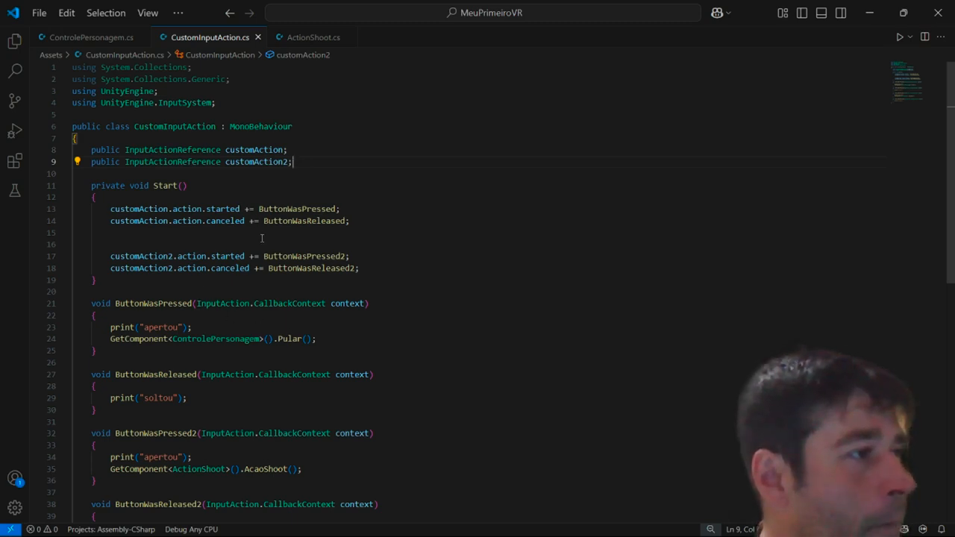
{"action": "scroll", "coordinate": [262, 238], "scroll_direction": "down", "scroll_amount": 2}
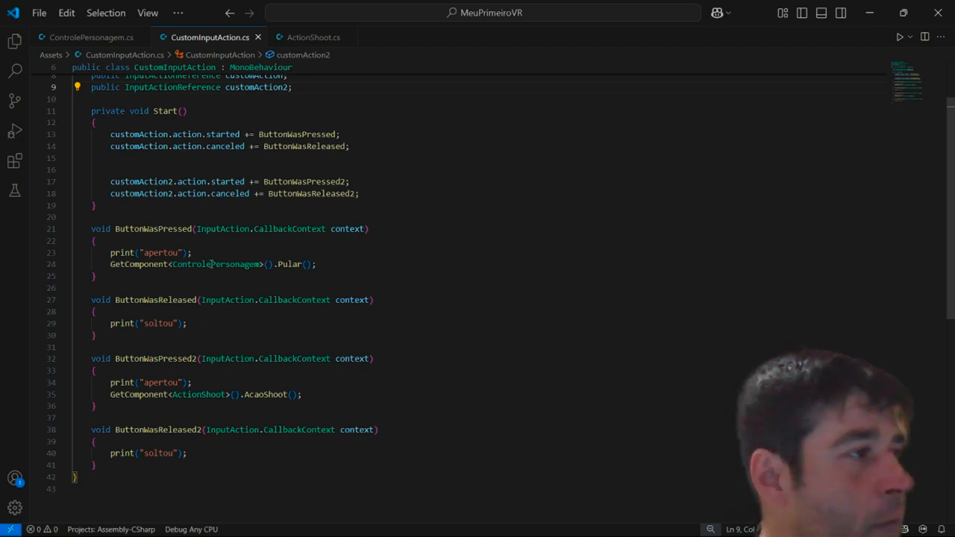
{"action": "left_click", "coordinate": [195, 253]}
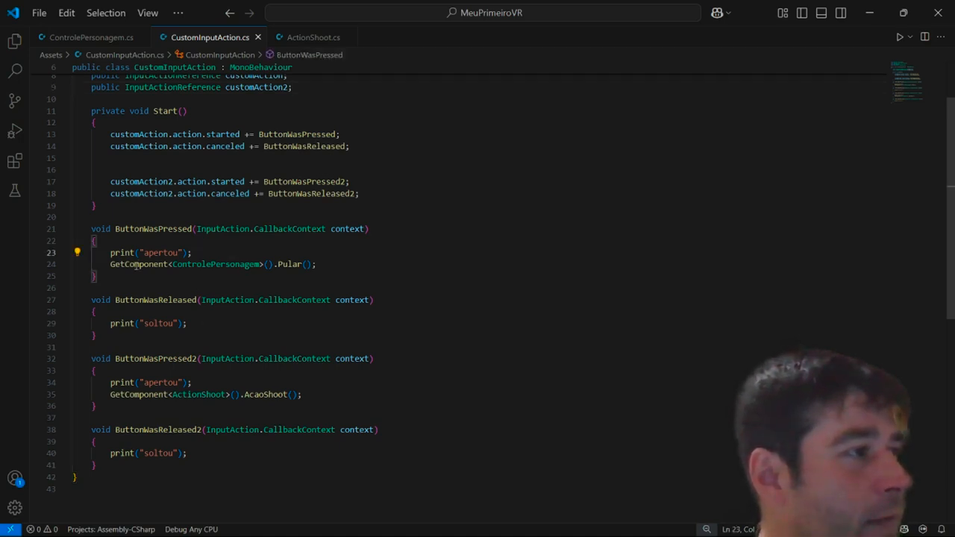
Step: Follow the Pular and AcaoShoot calls in CustomInputAction.cs to their definitions in ControlePersonagem.cs and ActionShoot.cs, and return to the script
{"action": "double_click", "coordinate": [288, 265]}
{"action": "left_click", "coordinate": [288, 264], "text": "ctrl"}
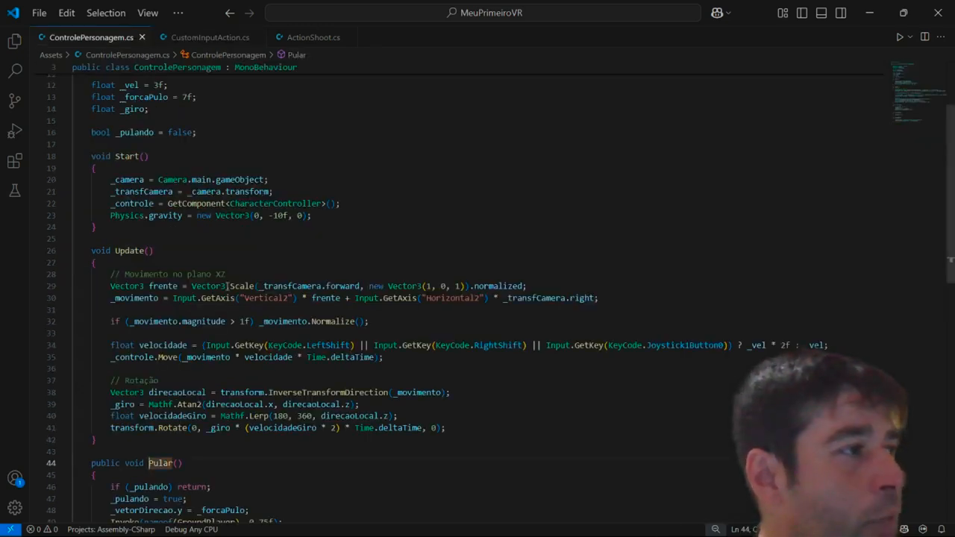
{"action": "scroll", "coordinate": [203, 302], "scroll_direction": "down", "scroll_amount": 4}
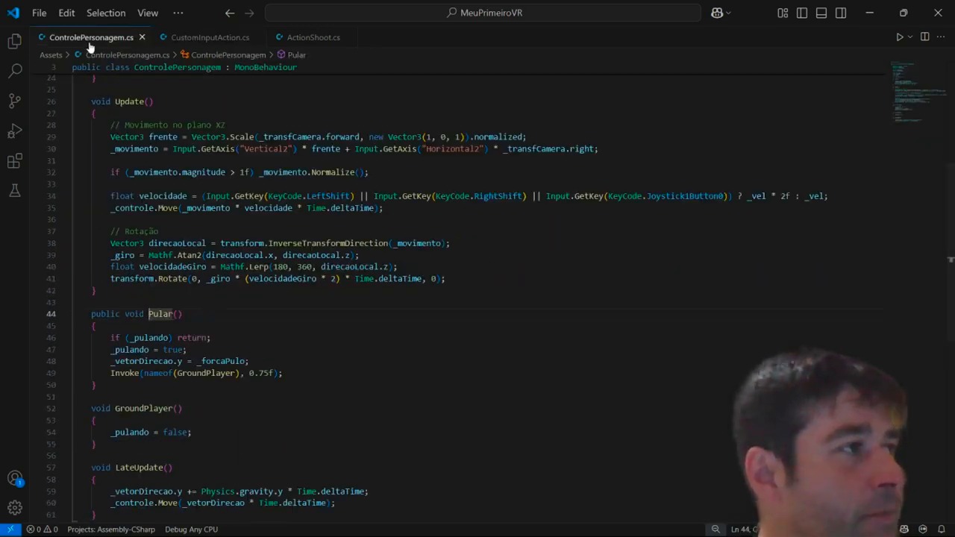
{"action": "left_click", "coordinate": [213, 39]}
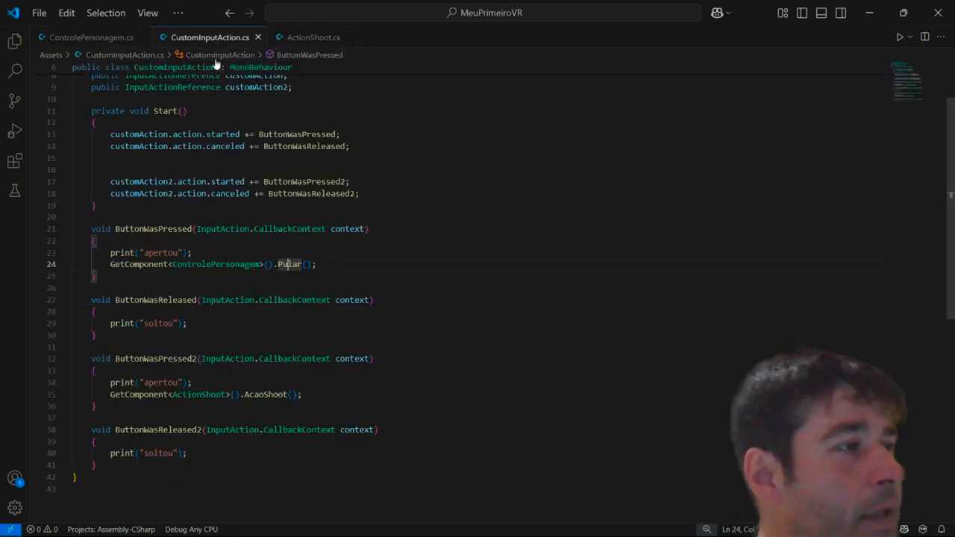
{"action": "double_click", "coordinate": [264, 394]}
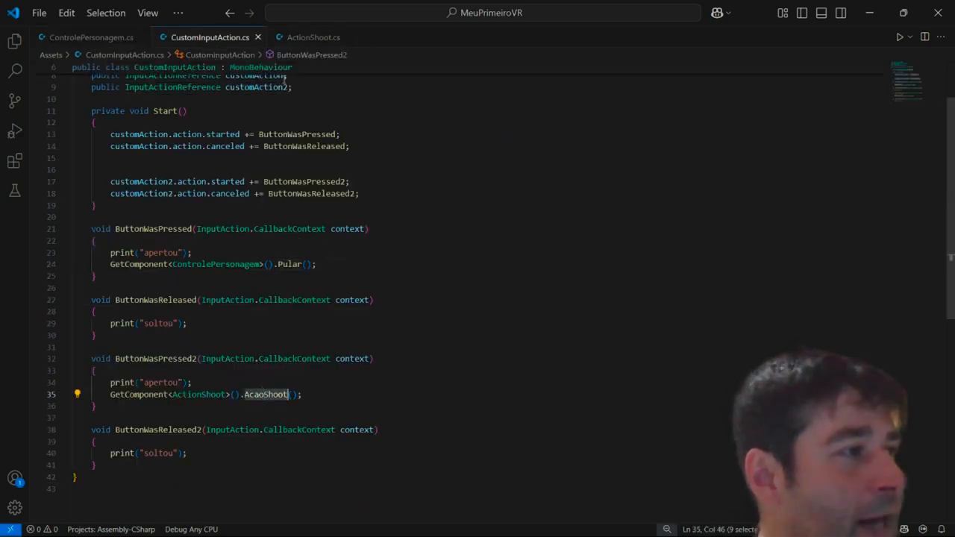
{"action": "left_click", "coordinate": [266, 395], "text": "ctrl"}
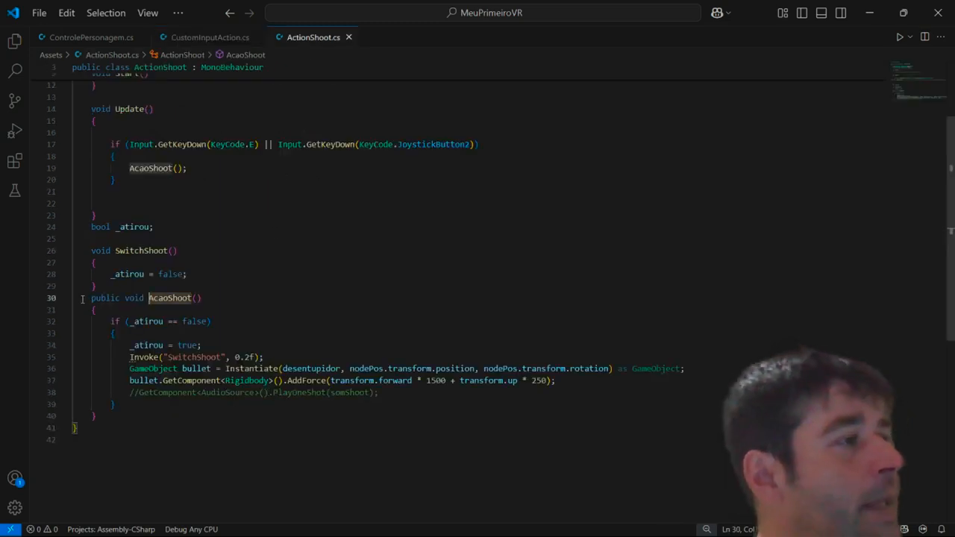
{"action": "left_click", "coordinate": [190, 38]}
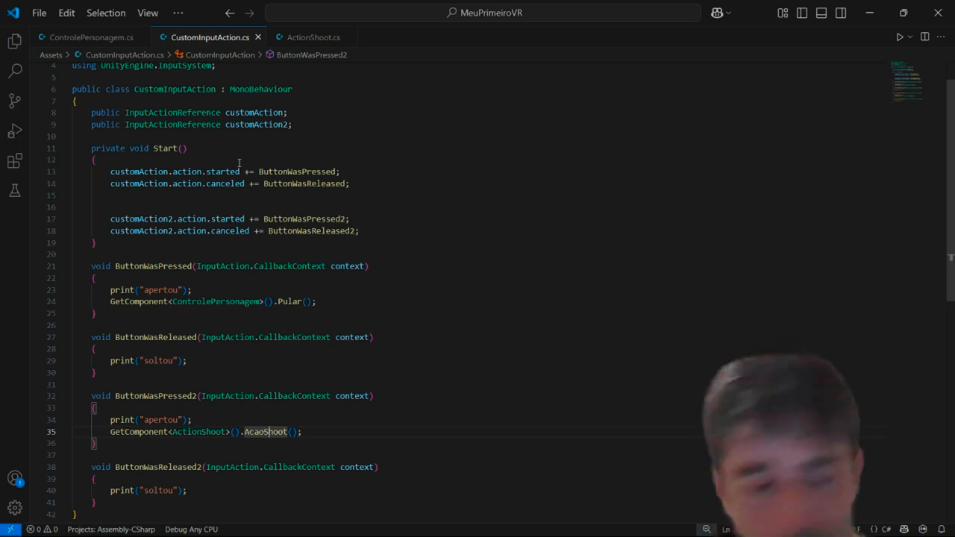
{"action": "key", "text": "ctrl+minus"}
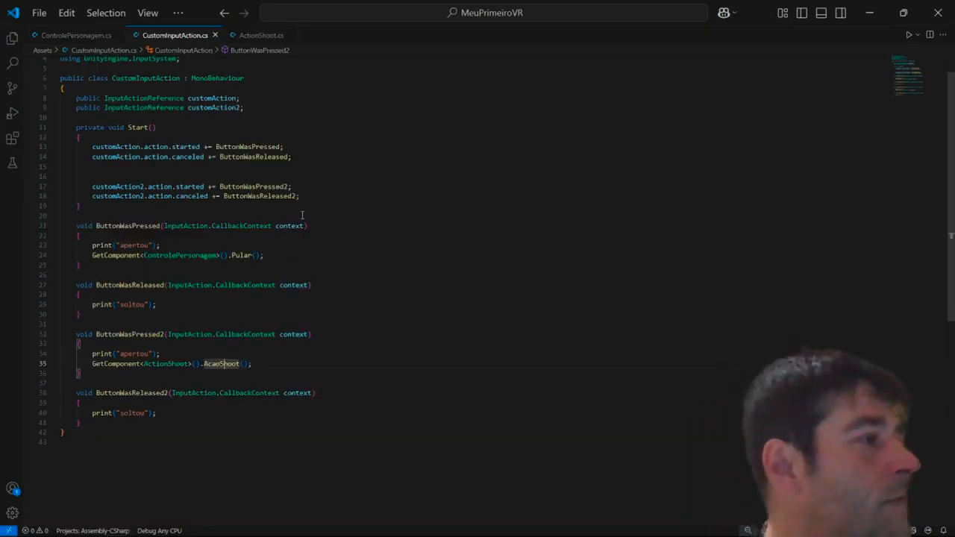
Step: Switch to Unity and attach the CustomInputAction script to the JOGADOR object as a component
{"action": "scroll", "coordinate": [303, 216], "scroll_direction": "up", "scroll_amount": 1}
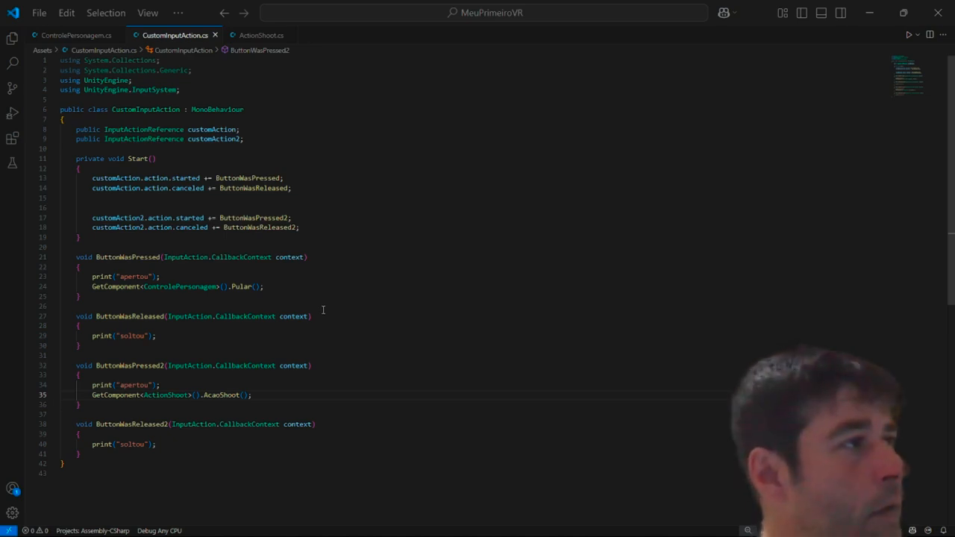
{"action": "key", "text": "alt+Tab"}
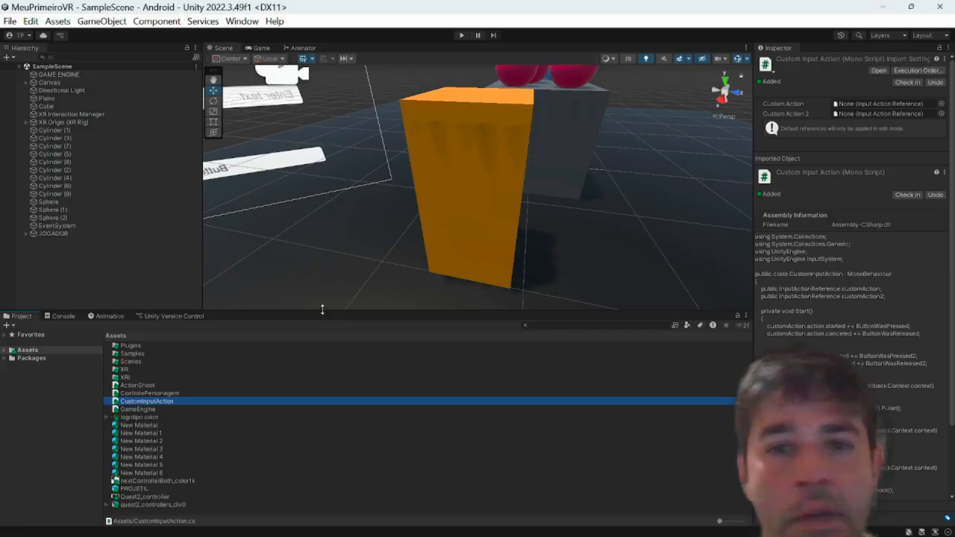
{"action": "left_click", "coordinate": [41, 233]}
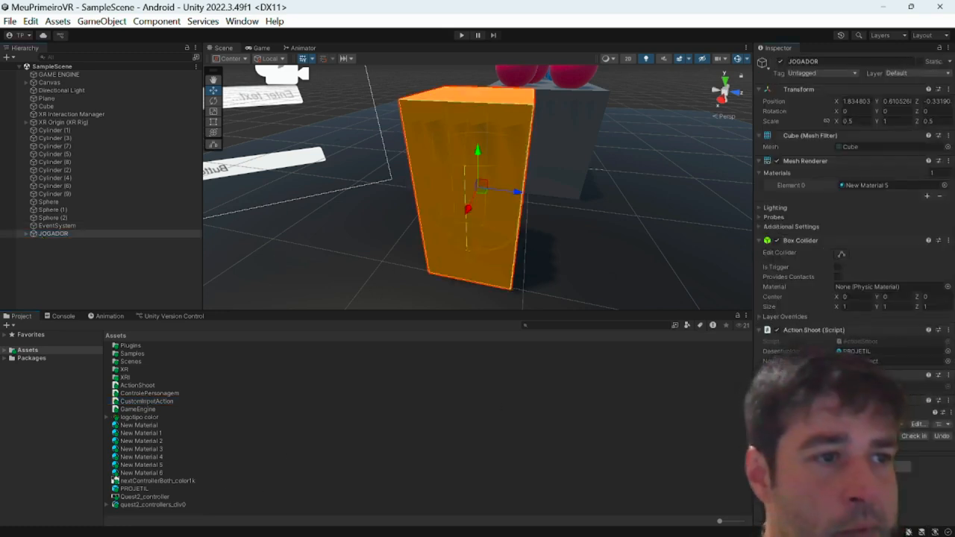
{"action": "left_click", "coordinate": [759, 240]}
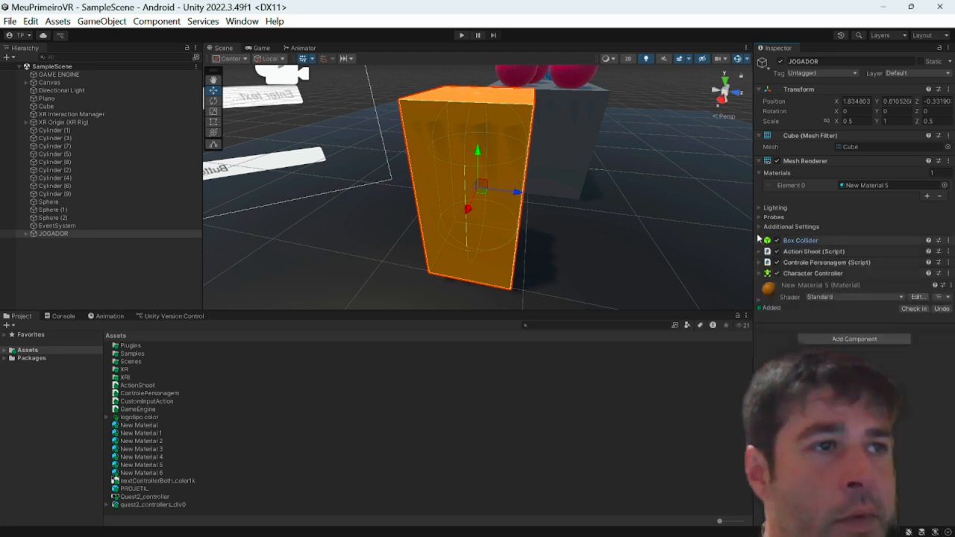
{"action": "left_click", "coordinate": [759, 135]}
{"action": "left_click", "coordinate": [759, 147]}
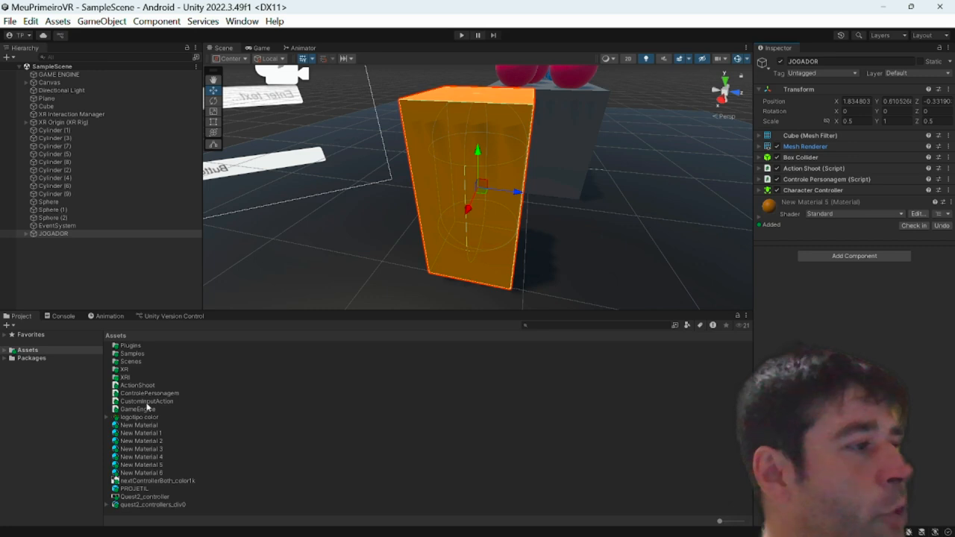
{"action": "left_click_drag", "start_coordinate": [120, 403], "coordinate": [802, 302]}
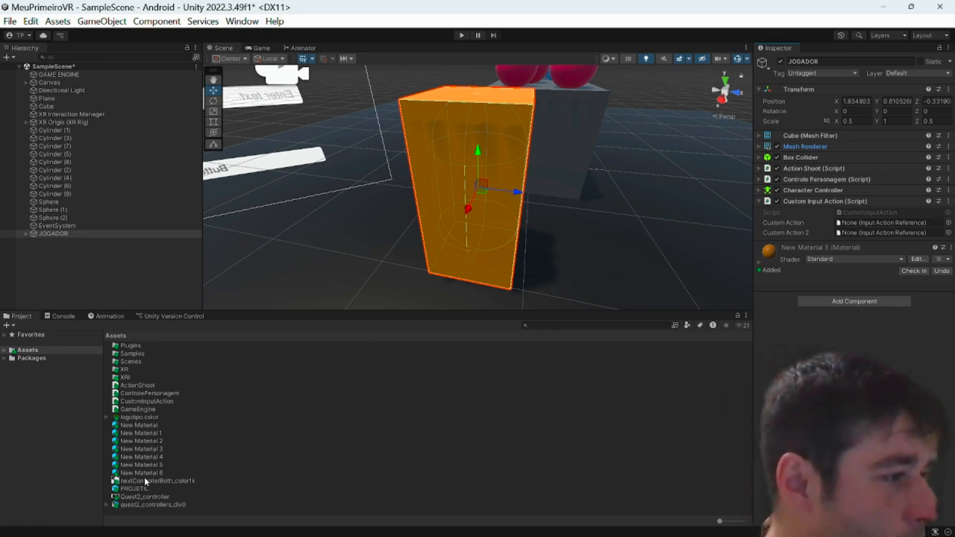
Step: Open the XRI Default Input Actions asset from Samples > XR Interaction Toolkit > 2.6.4 > Starter Assets for editing
{"action": "left_click", "coordinate": [171, 449]}
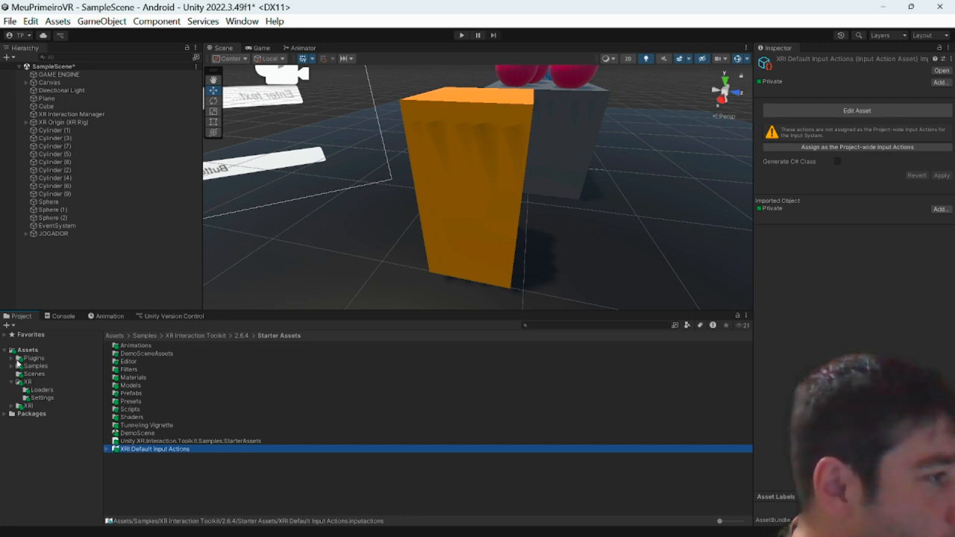
{"action": "left_click", "coordinate": [11, 382]}
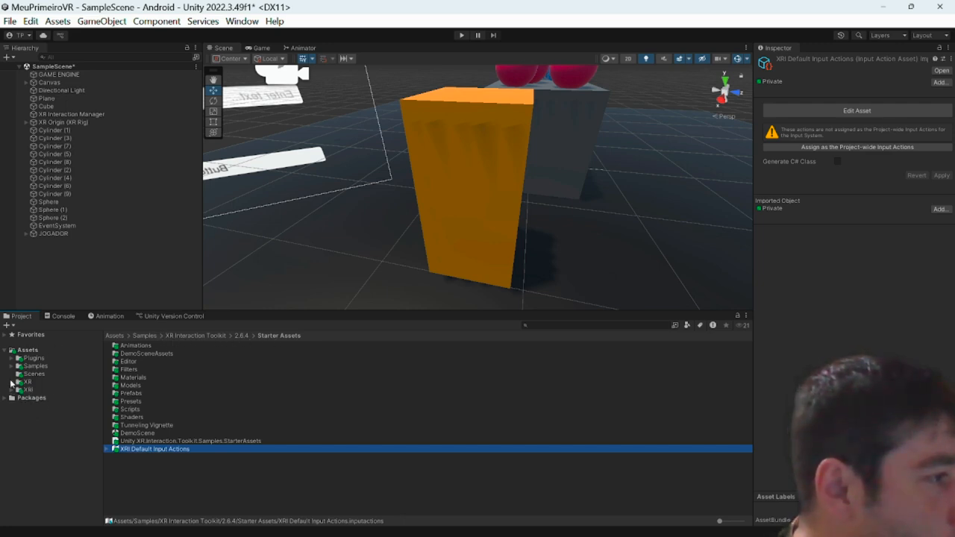
{"action": "left_click", "coordinate": [11, 382]}
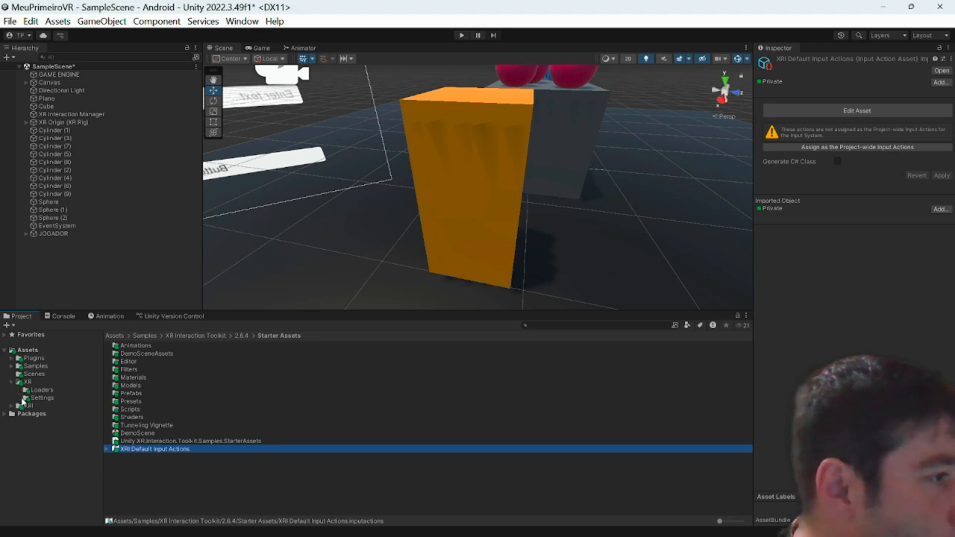
{"action": "left_click", "coordinate": [11, 382]}
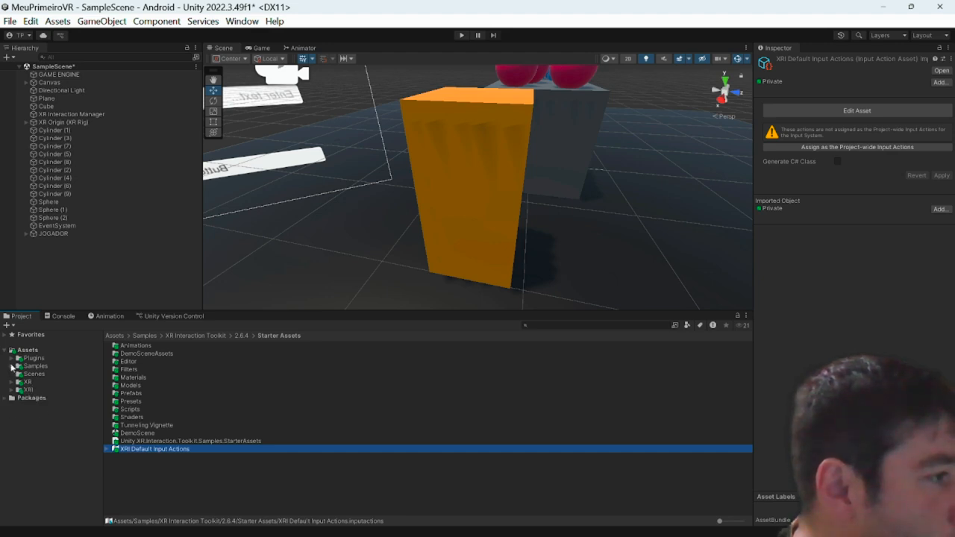
{"action": "left_click", "coordinate": [11, 365], "text": "alt"}
{"action": "left_click", "coordinate": [18, 375]}
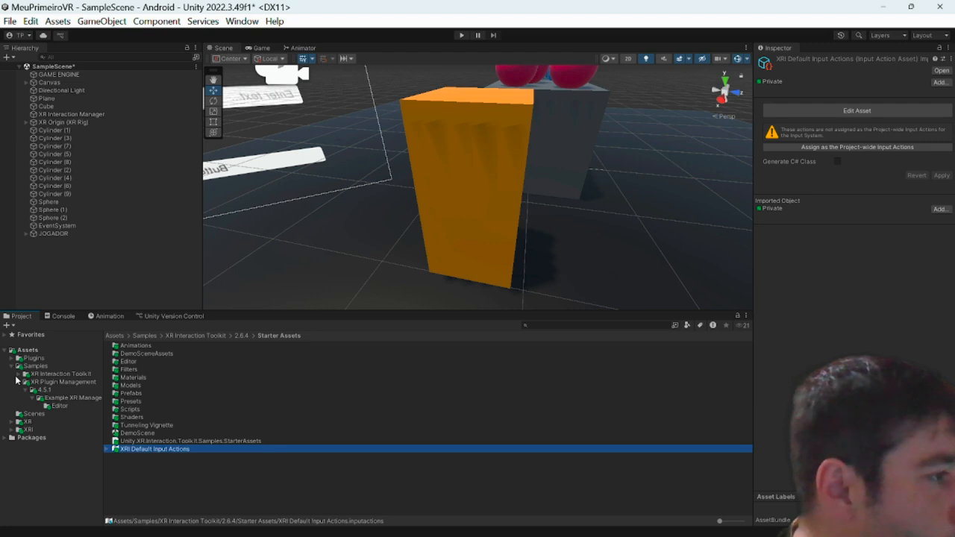
{"action": "left_click", "coordinate": [18, 382]}
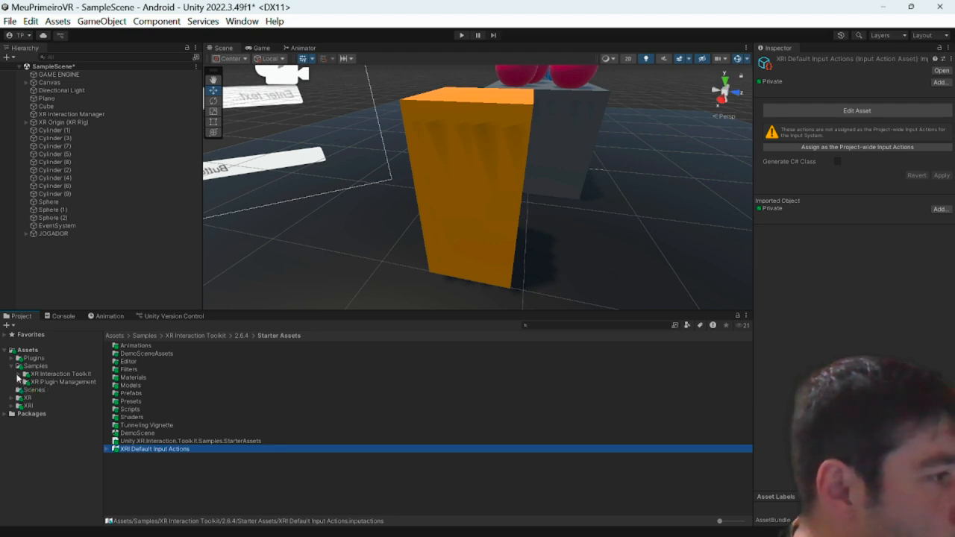
{"action": "left_click", "coordinate": [18, 375]}
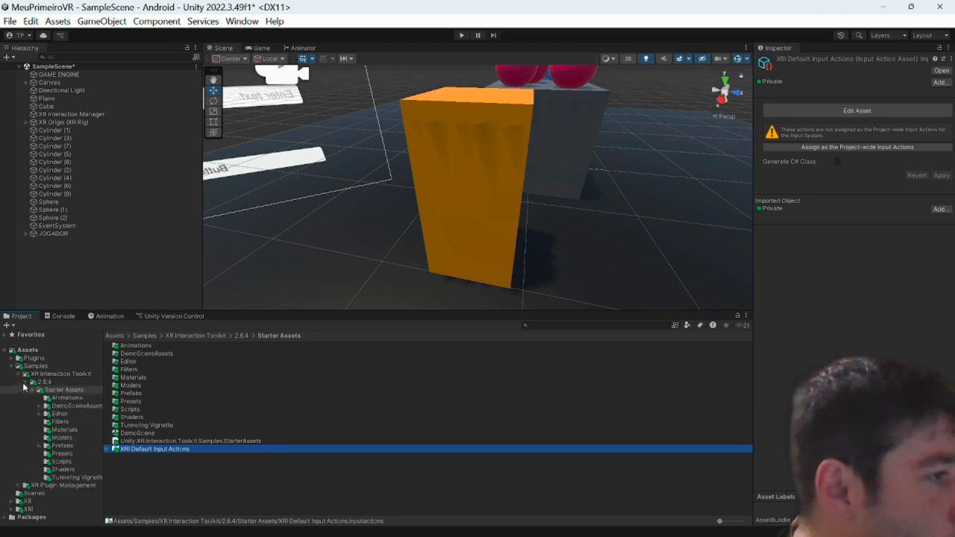
{"action": "left_click", "coordinate": [32, 390]}
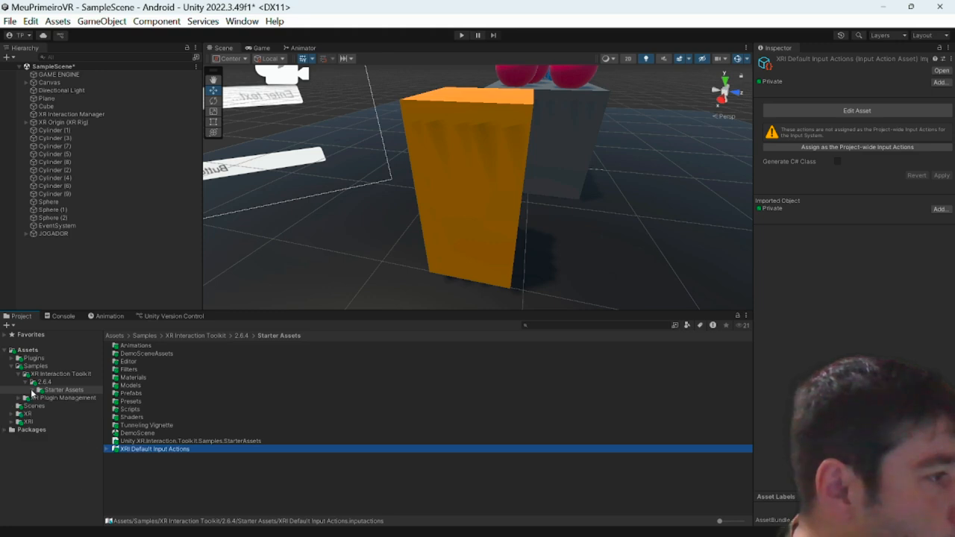
{"action": "left_click", "coordinate": [40, 391]}
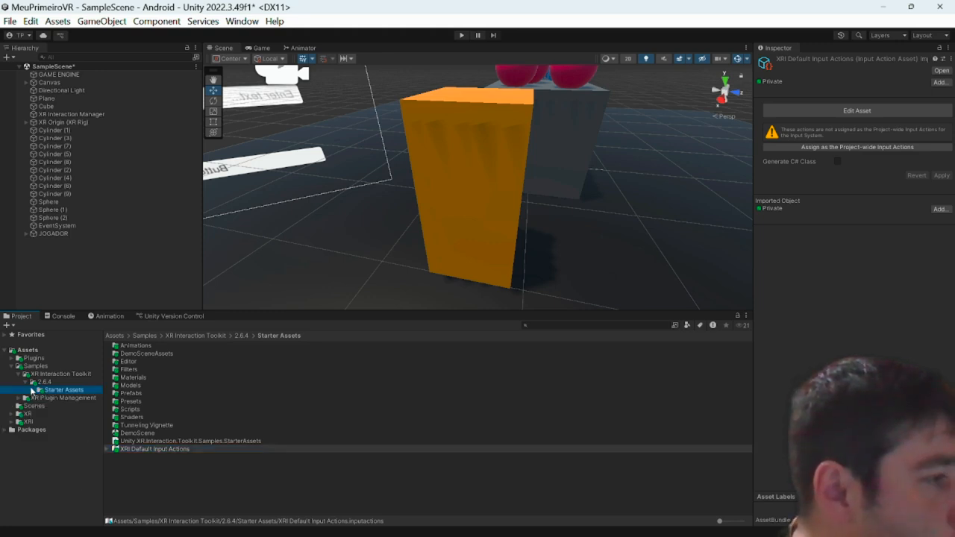
{"action": "left_click", "coordinate": [150, 477]}
{"action": "left_click", "coordinate": [153, 450]}
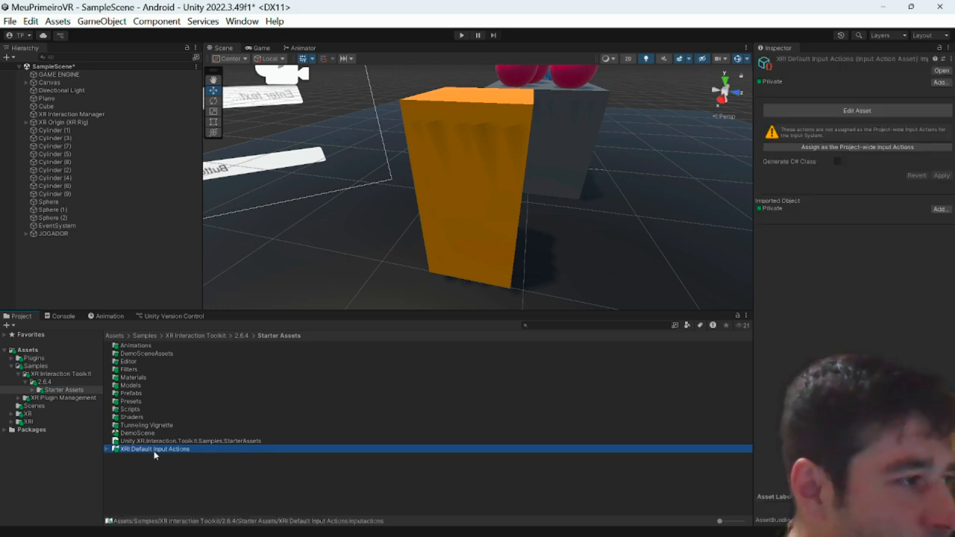
{"action": "double_click", "coordinate": [148, 450]}
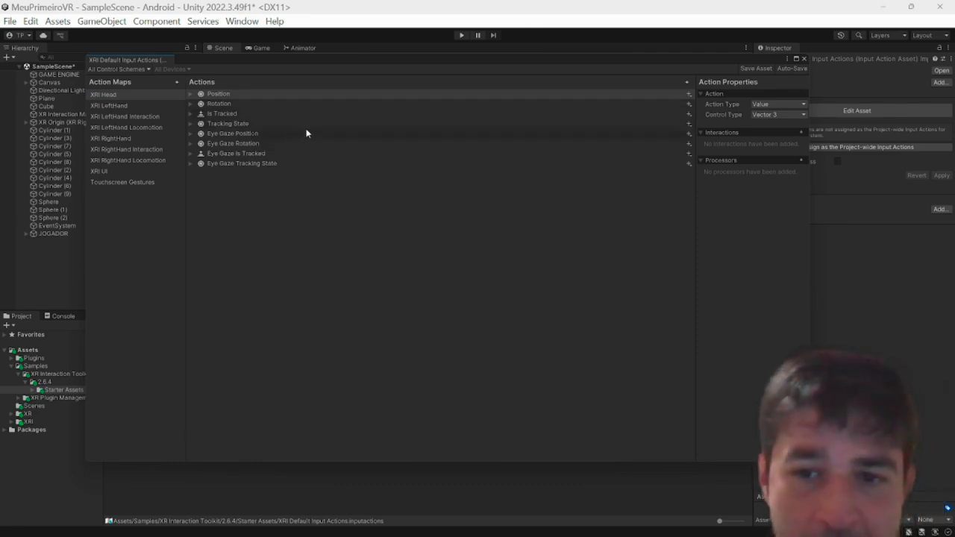
Step: Add a new action named Botao Pulo to the XRI RightHand Interaction action map
{"action": "left_click", "coordinate": [122, 117]}
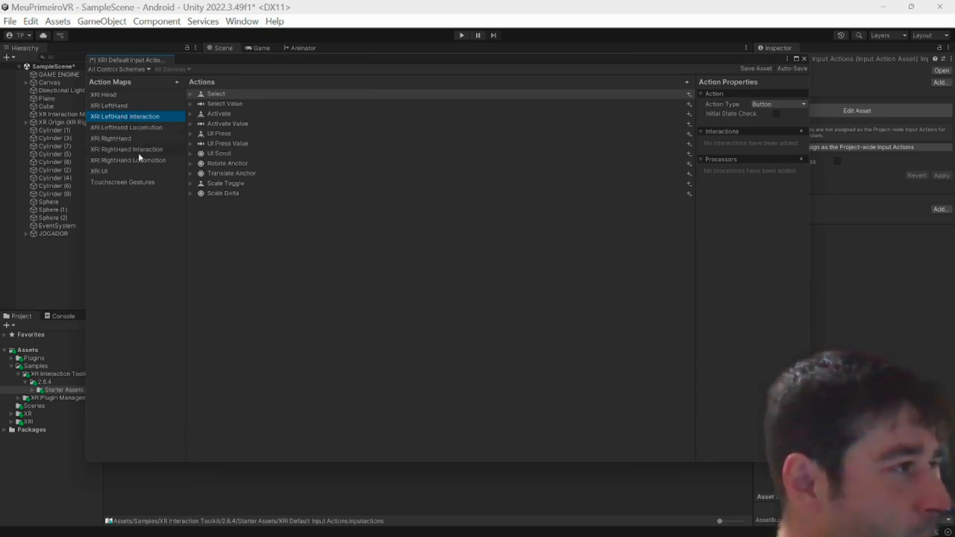
{"action": "left_click", "coordinate": [140, 151]}
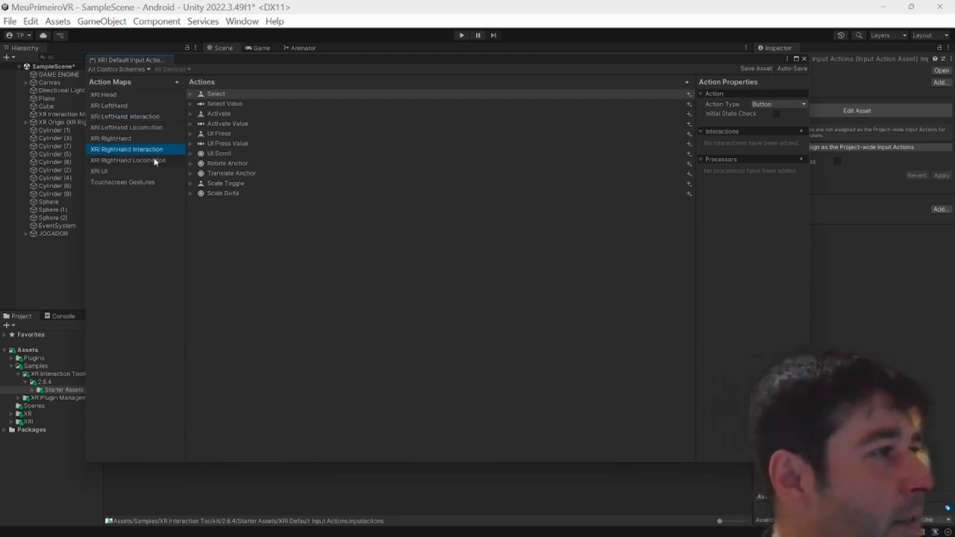
{"action": "left_click", "coordinate": [687, 82]}
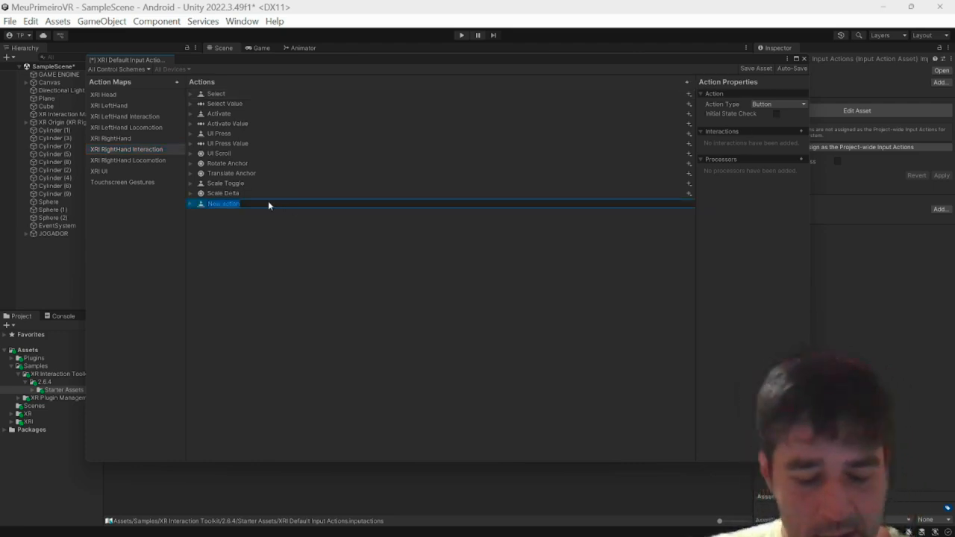
{"action": "type", "text": "Botao P"}
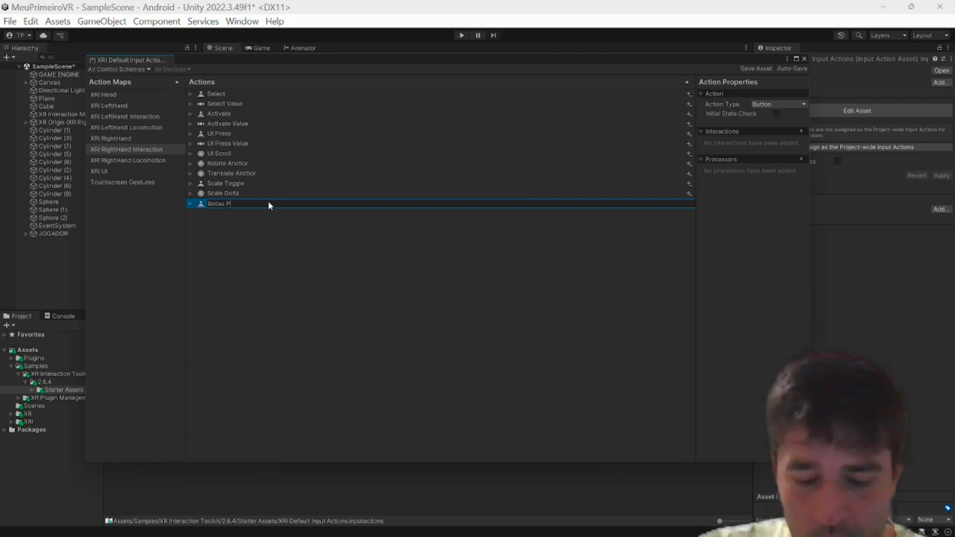
{"action": "type", "text": "u"}
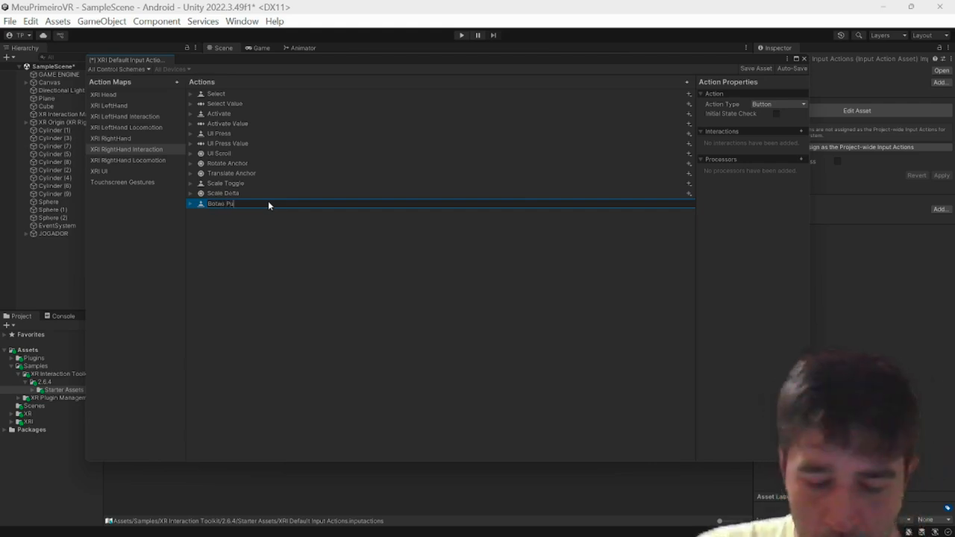
{"action": "type", "text": "lo"}
{"action": "key", "text": "Return"}
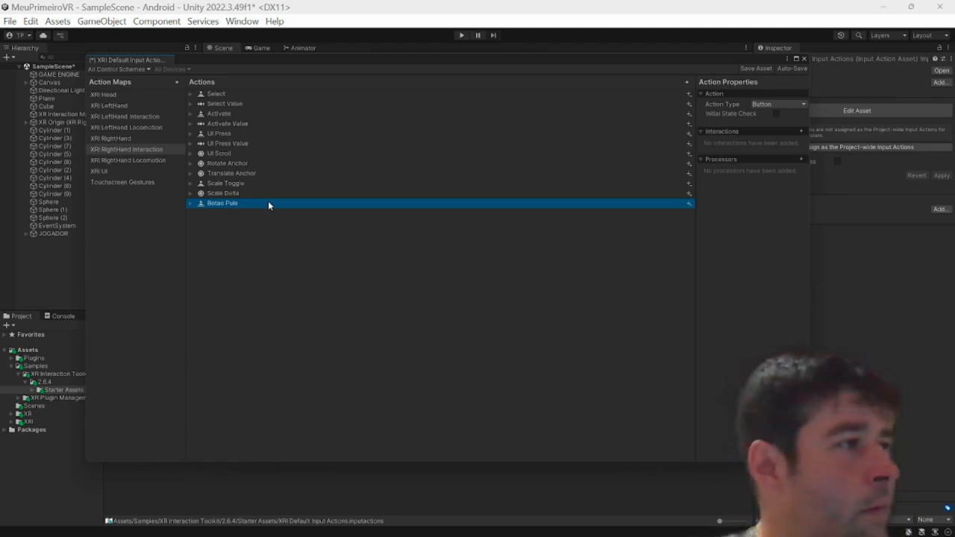
Step: Bind the Botao Pulo action to the Oculus Touch Controller's primaryButton and collapse the action
{"action": "left_click", "coordinate": [190, 203]}
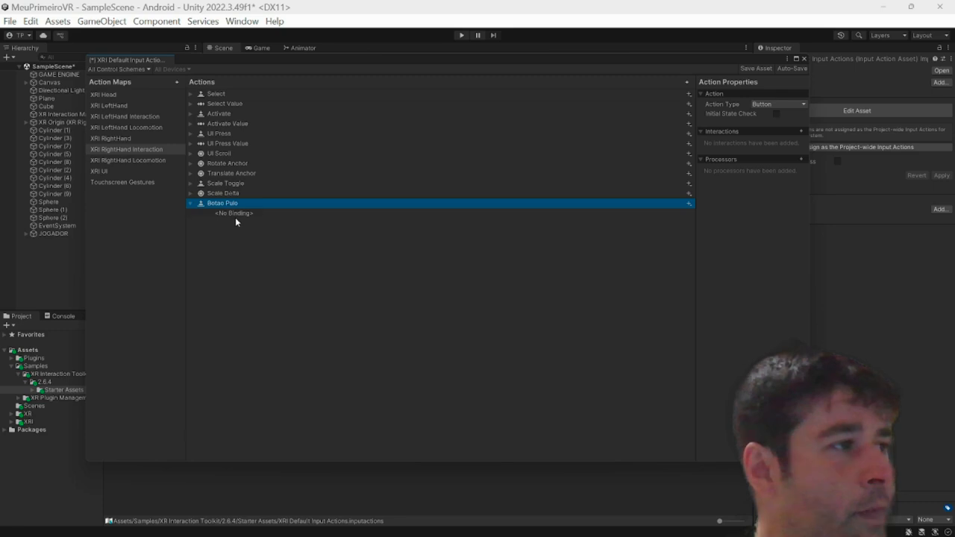
{"action": "left_click", "coordinate": [236, 214]}
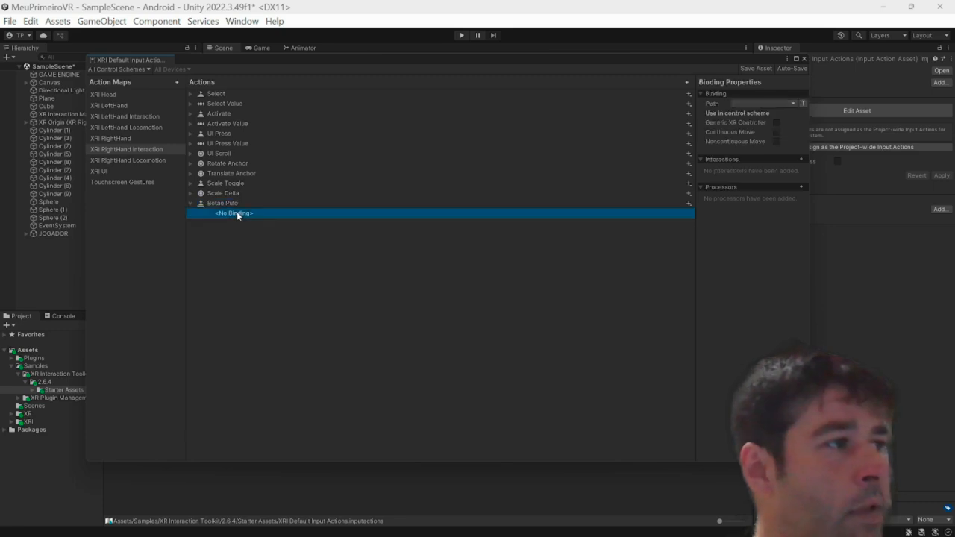
{"action": "left_click", "coordinate": [750, 103]}
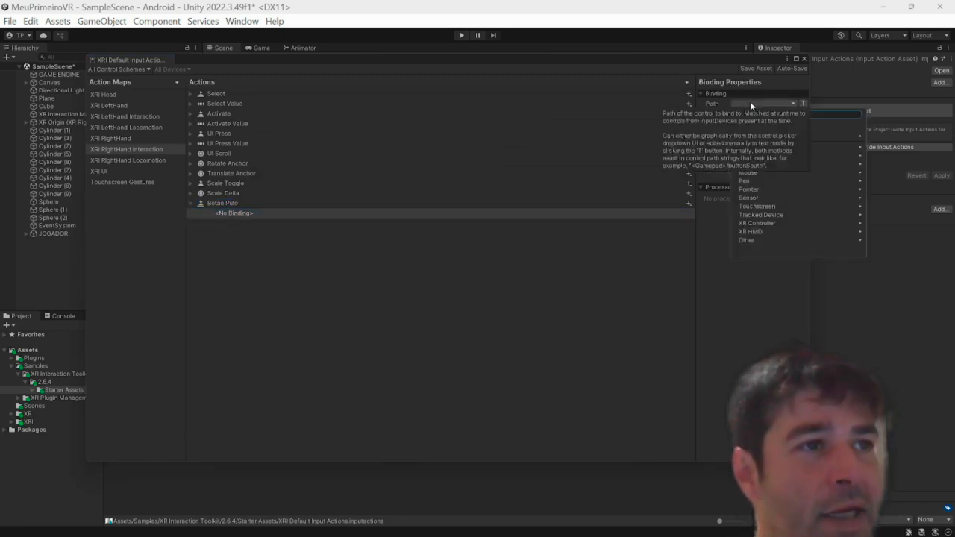
{"action": "left_click", "coordinate": [772, 224]}
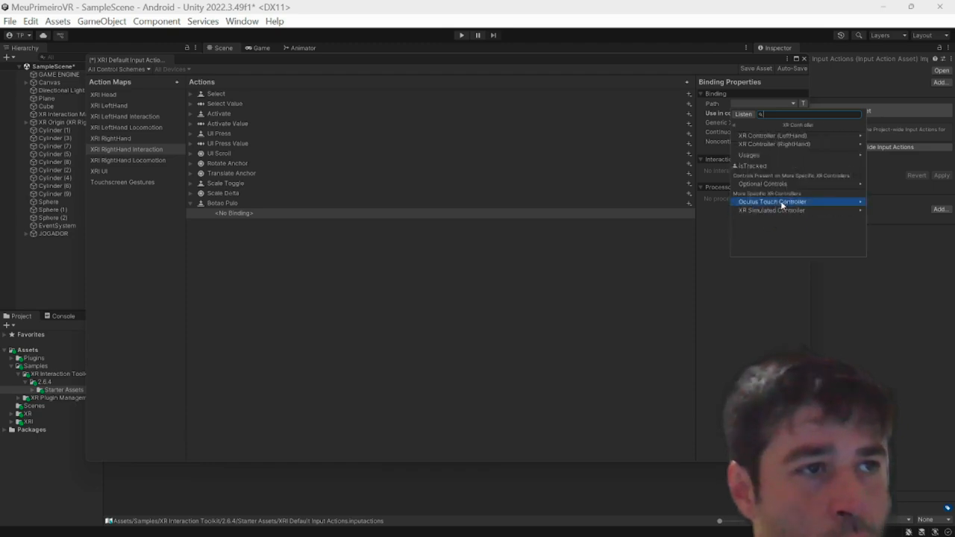
{"action": "left_click", "coordinate": [782, 203]}
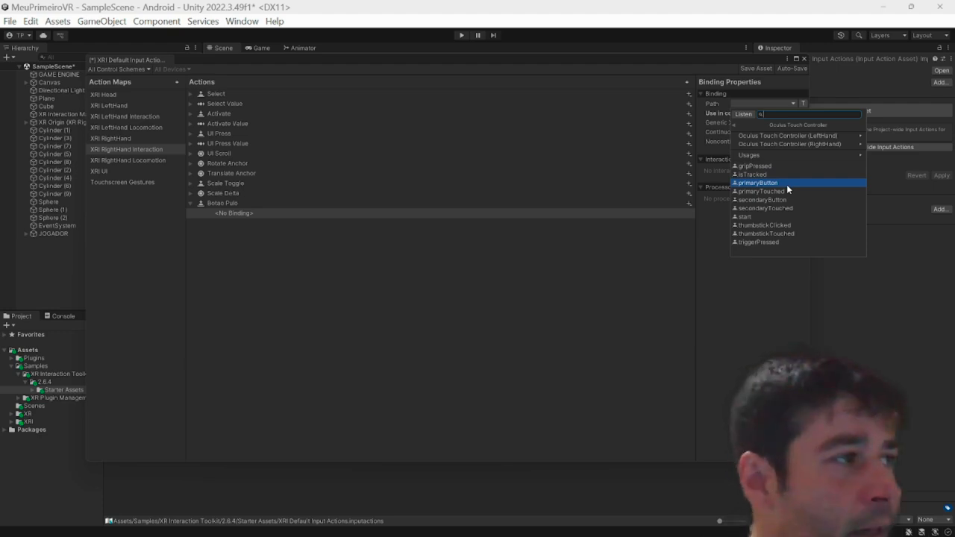
{"action": "left_click", "coordinate": [787, 184]}
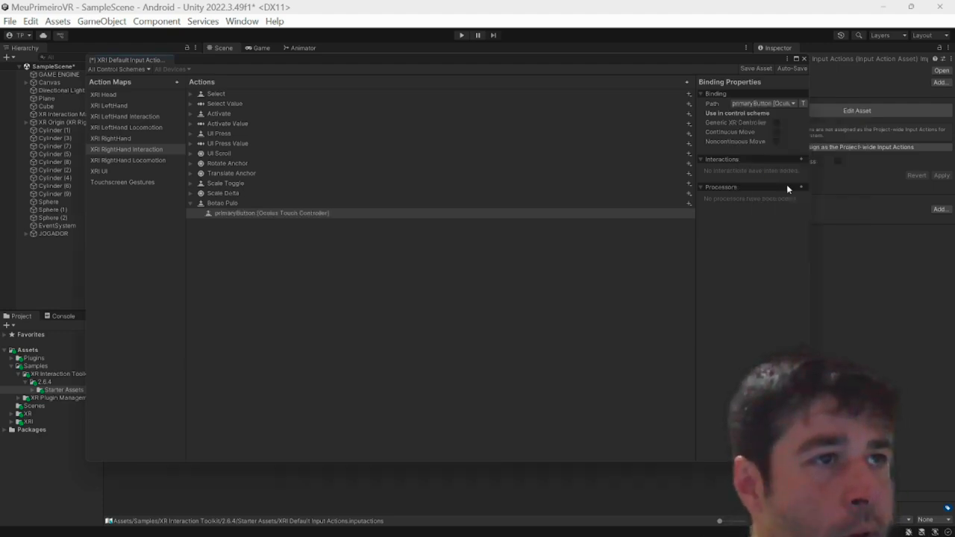
{"action": "left_click", "coordinate": [322, 207]}
{"action": "left_click", "coordinate": [190, 203]}
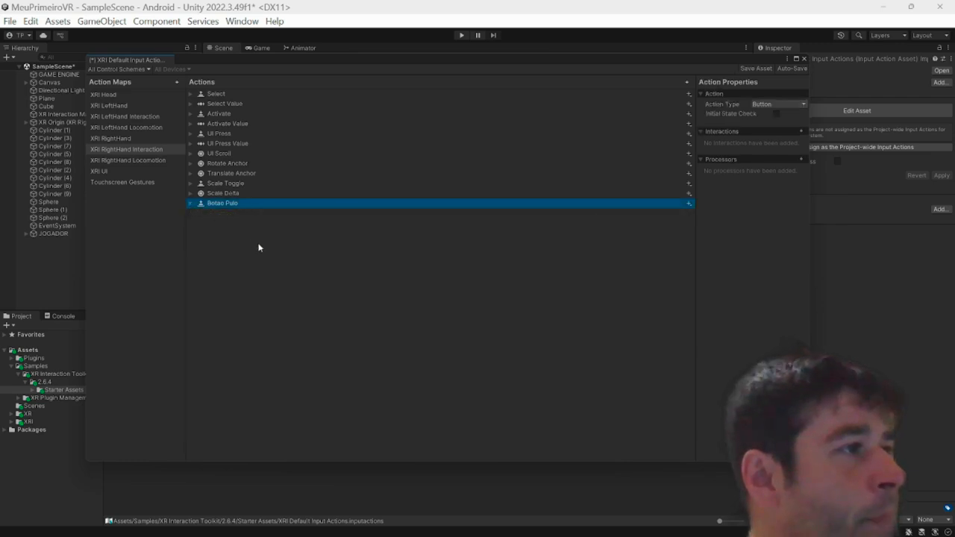
Step: Add a new action named Botao Shoot to the XRI RightHand Interaction map and select its empty binding
{"action": "left_click", "coordinate": [688, 82]}
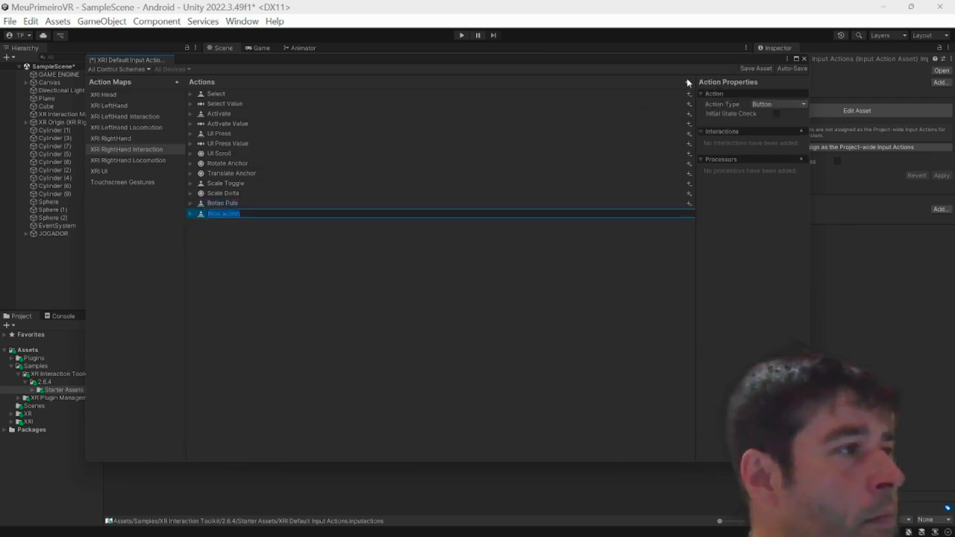
{"action": "type", "text": "Bot"}
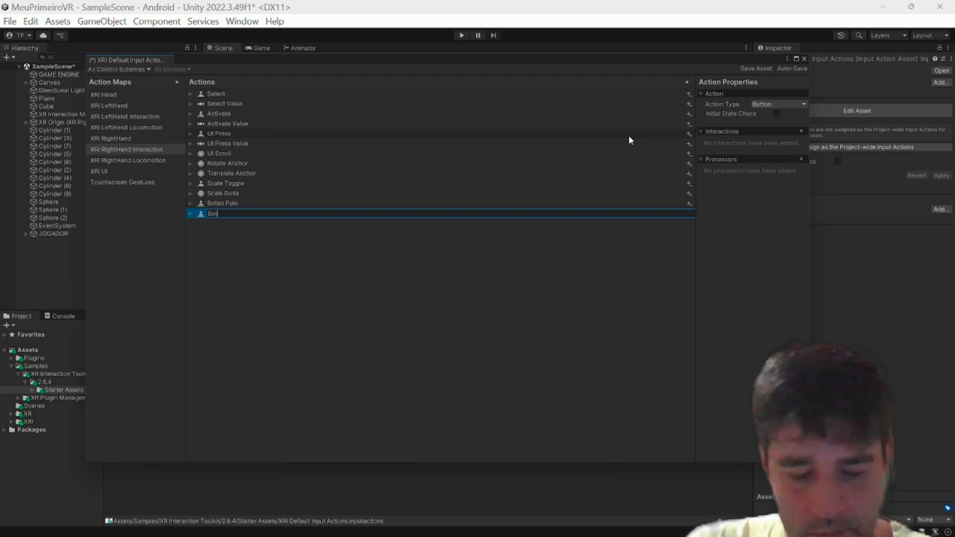
{"action": "type", "text": "ao Shoo"}
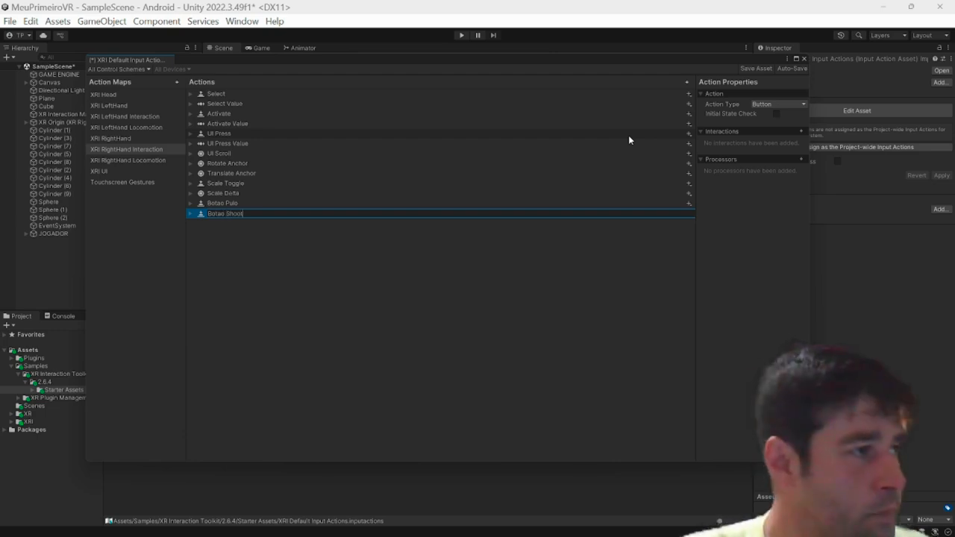
{"action": "type", "text": "t"}
{"action": "key", "text": "Return"}
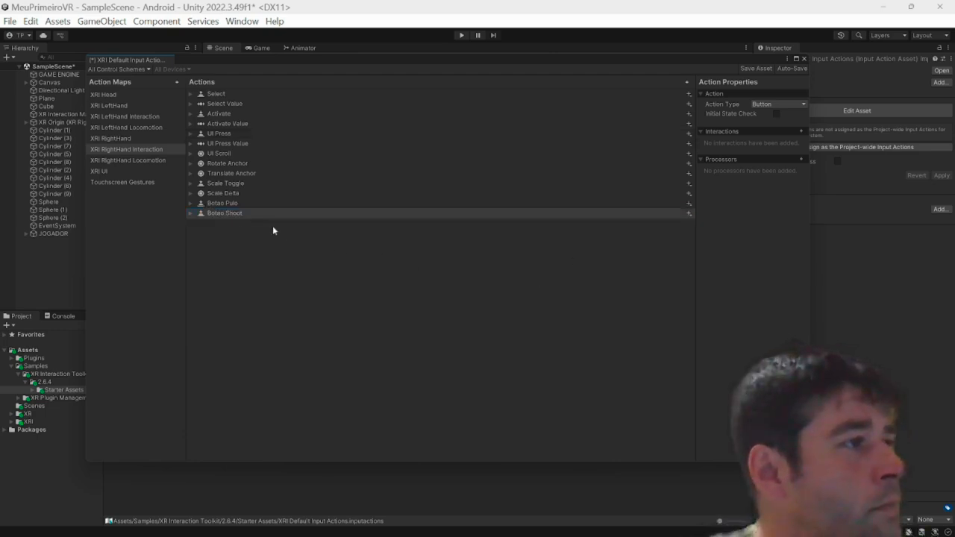
{"action": "left_click", "coordinate": [226, 224]}
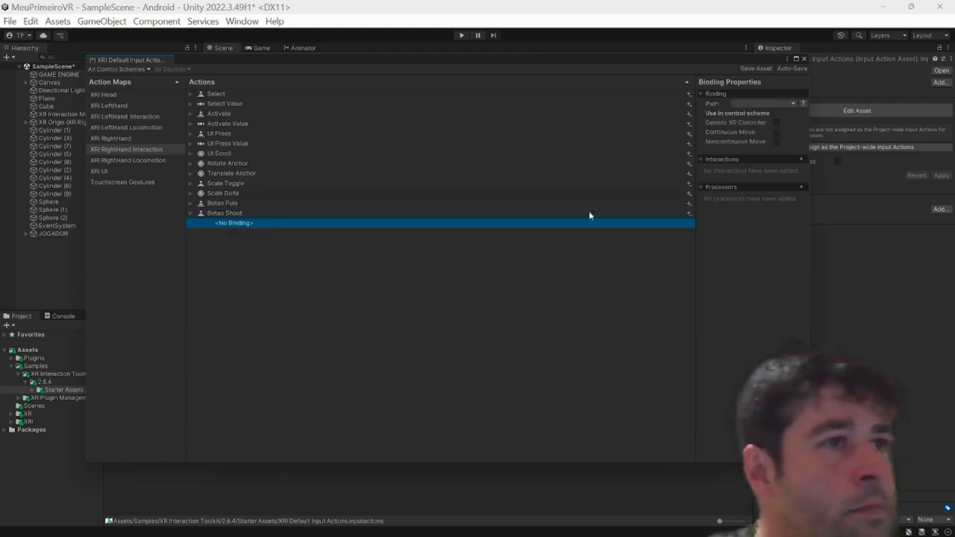
Step: Bind the Botao Shoot action to the Oculus Touch Controller's secondaryButton, then save the input actions asset and close its editor
{"action": "left_click", "coordinate": [795, 102]}
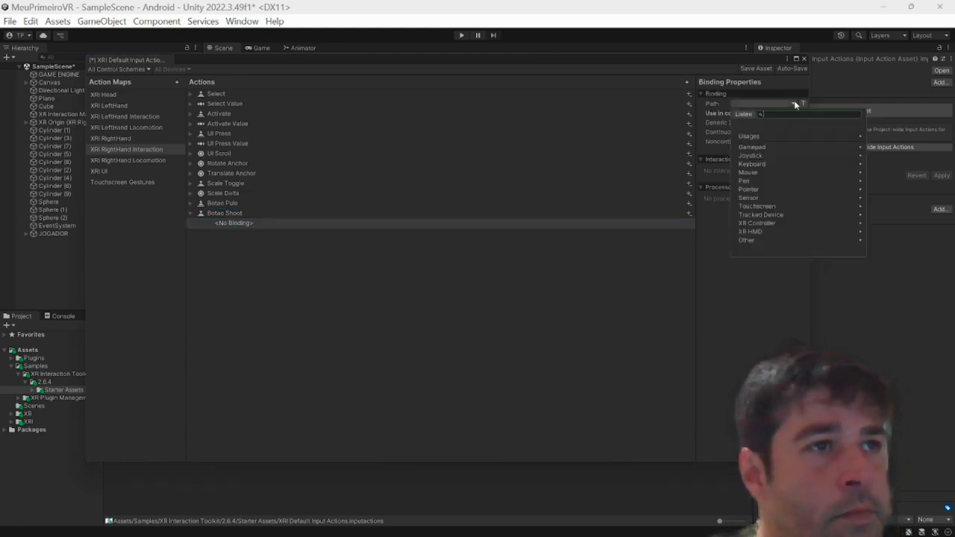
{"action": "left_click", "coordinate": [762, 224]}
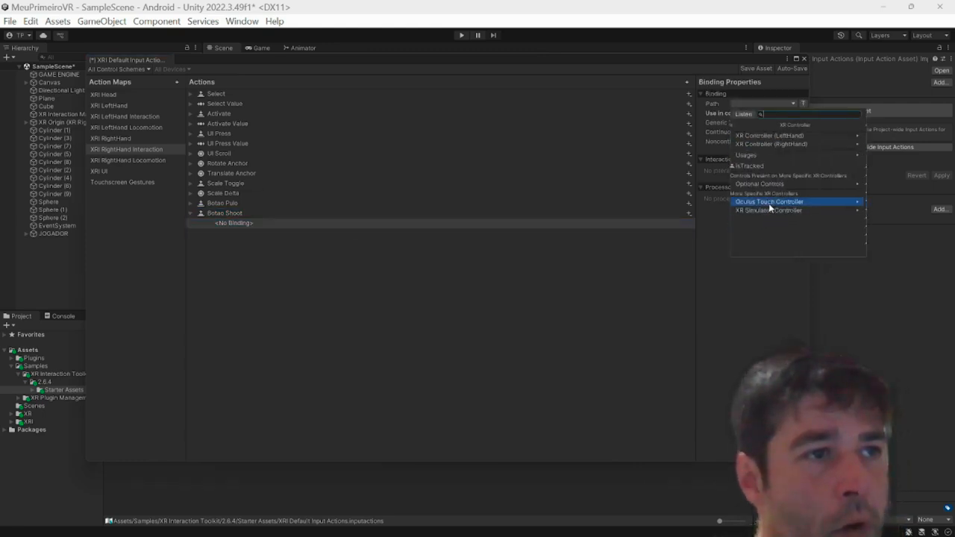
{"action": "left_click", "coordinate": [768, 203]}
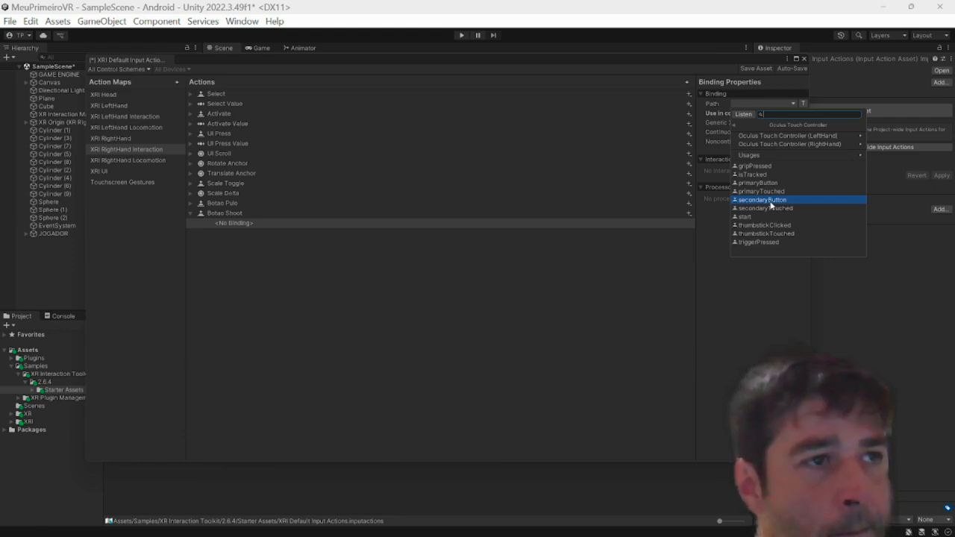
{"action": "left_click", "coordinate": [768, 200]}
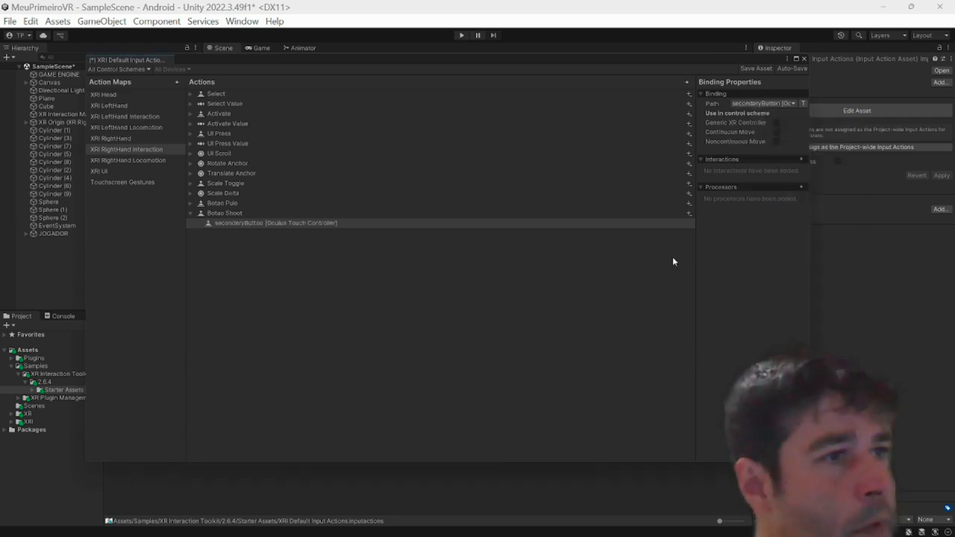
{"action": "left_click", "coordinate": [803, 58]}
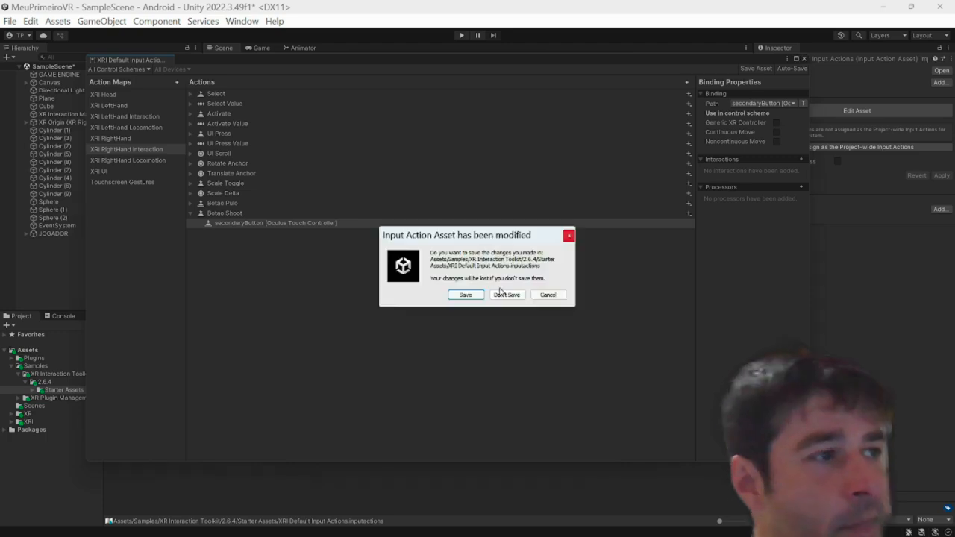
{"action": "left_click", "coordinate": [469, 294]}
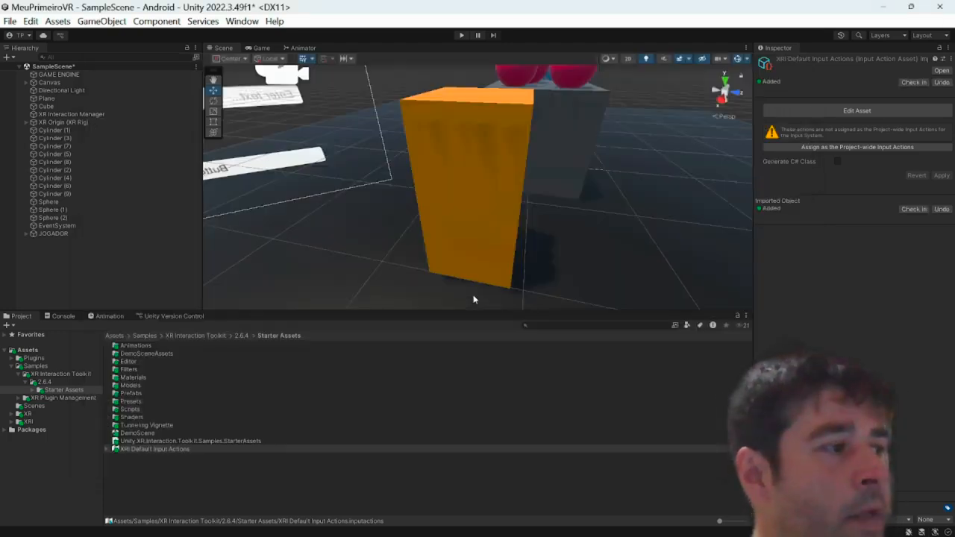
Step: Assign XRI RightHand Interaction/Botao Pulo to the Custom Action field of JOGADOR's Custom Input Action script
{"action": "left_click", "coordinate": [54, 234]}
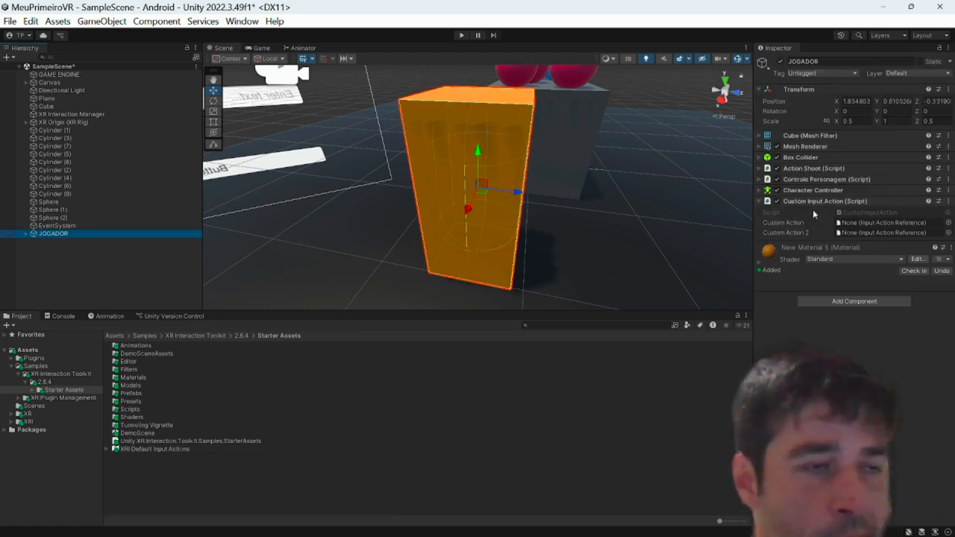
{"action": "left_click", "coordinate": [949, 223]}
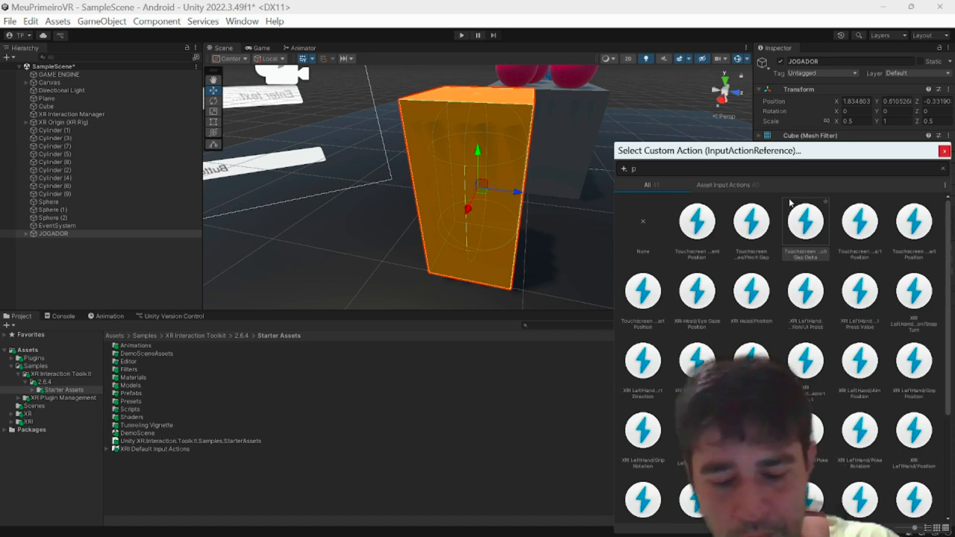
{"action": "type", "text": "pulo"}
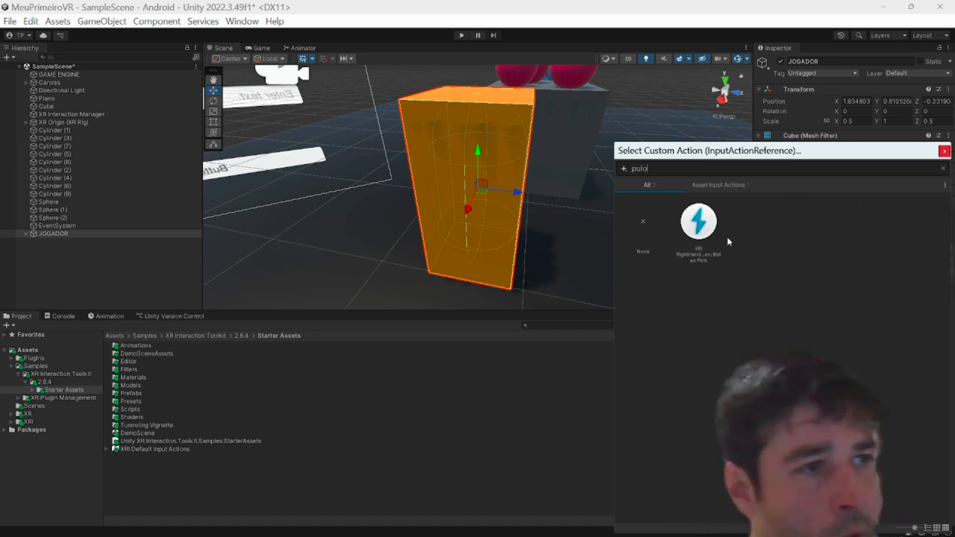
{"action": "left_click", "coordinate": [707, 258]}
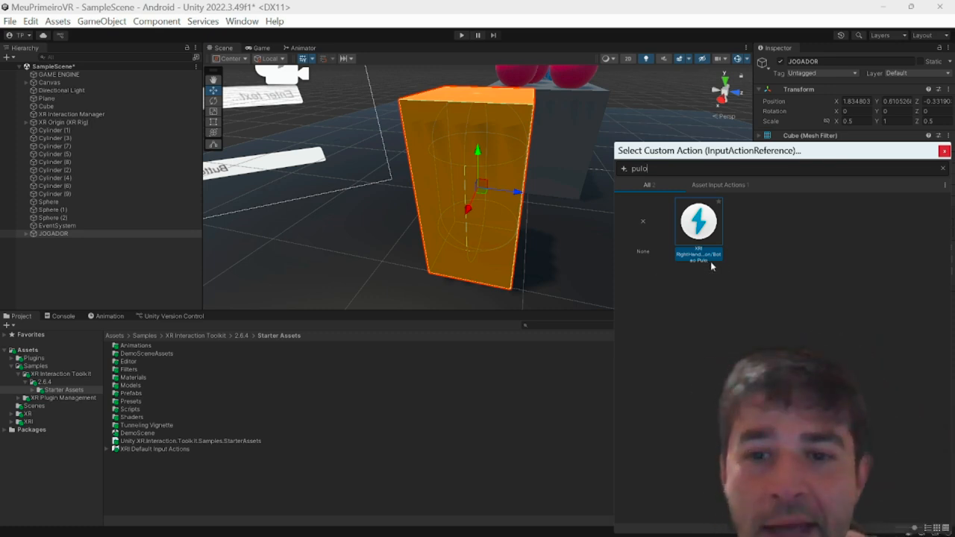
{"action": "double_click", "coordinate": [700, 234]}
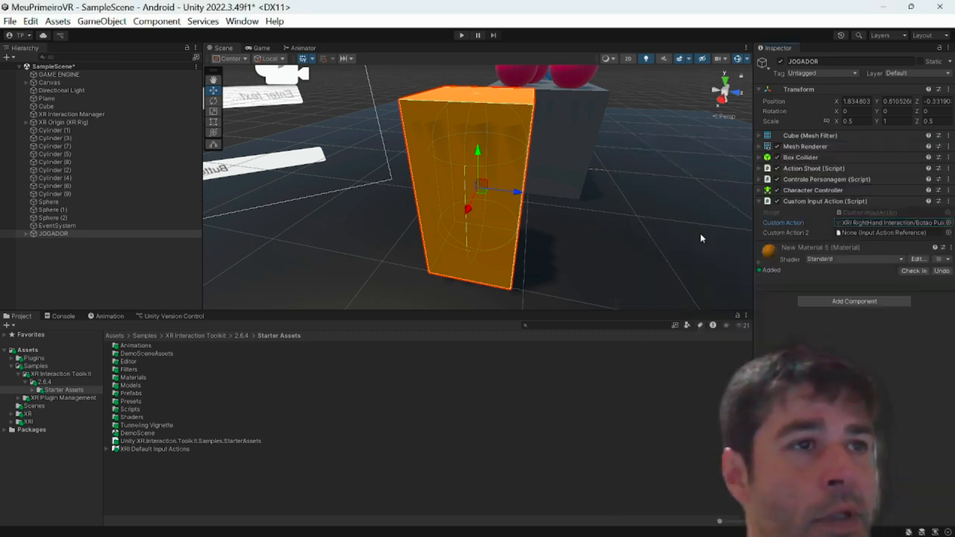
Step: Assign the XRI RightHand Interaction Botao Shoot action to Custom Action 2 of JOGADOR's Custom Input Action script
{"action": "left_click", "coordinate": [949, 233]}
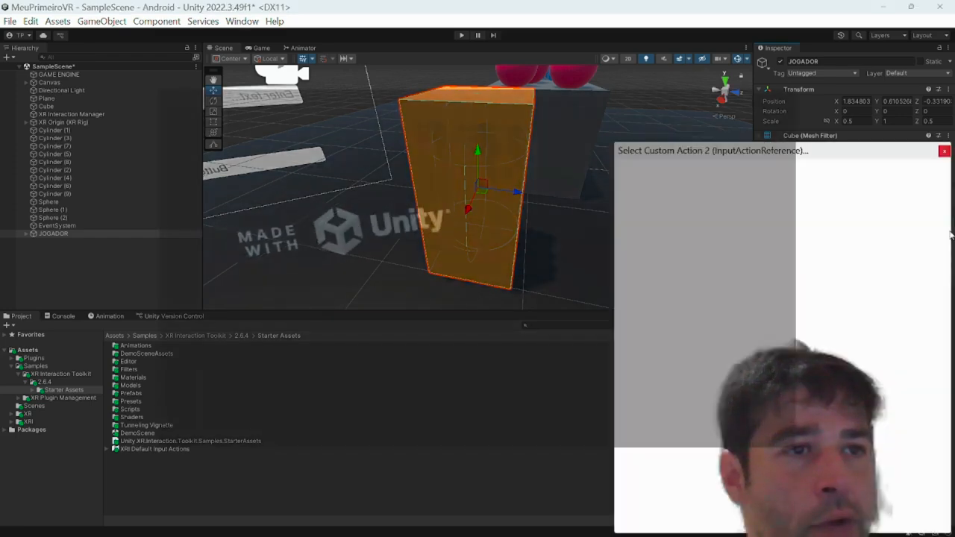
{"action": "type", "text": "botao"}
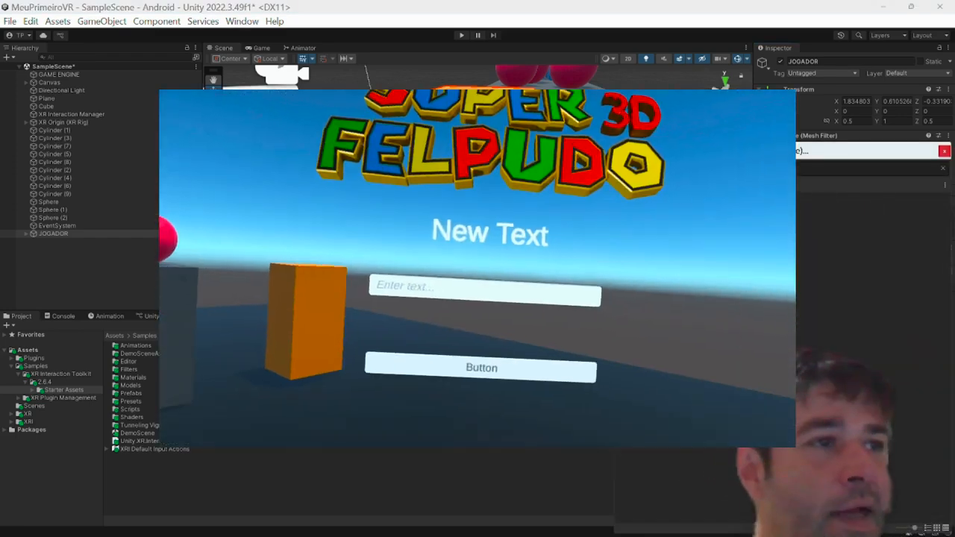
{"action": "double_click", "coordinate": [752, 235]}
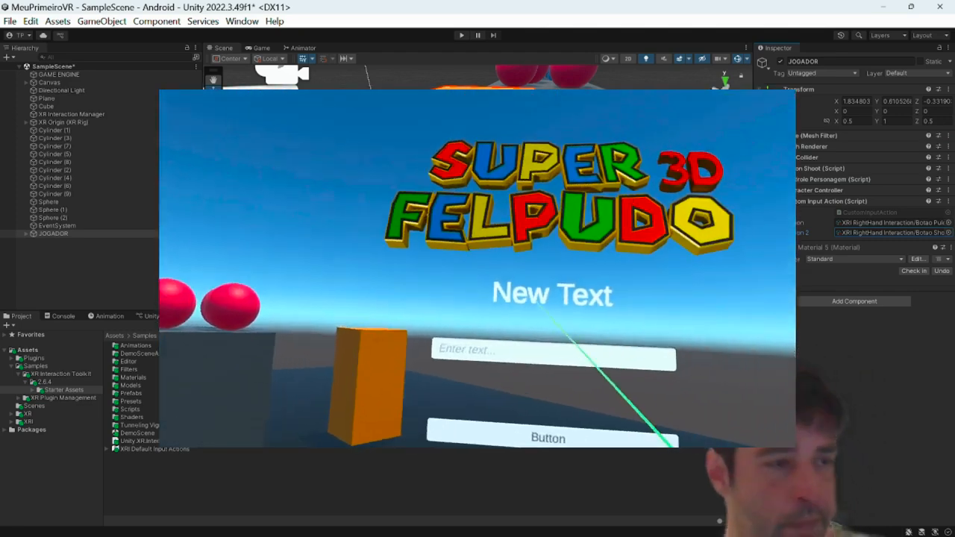